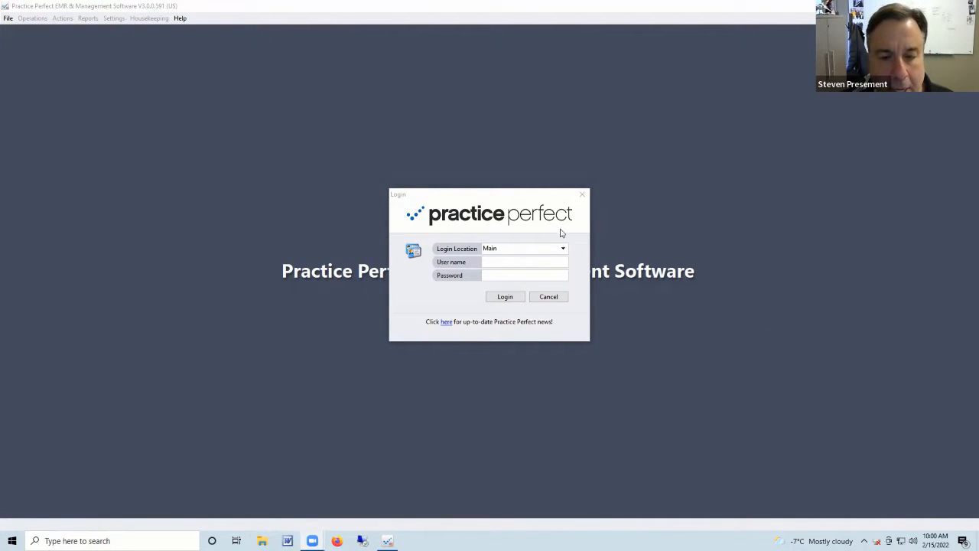
# Log in at the Main location with the user name and password.
pyautogui.click(502, 261)
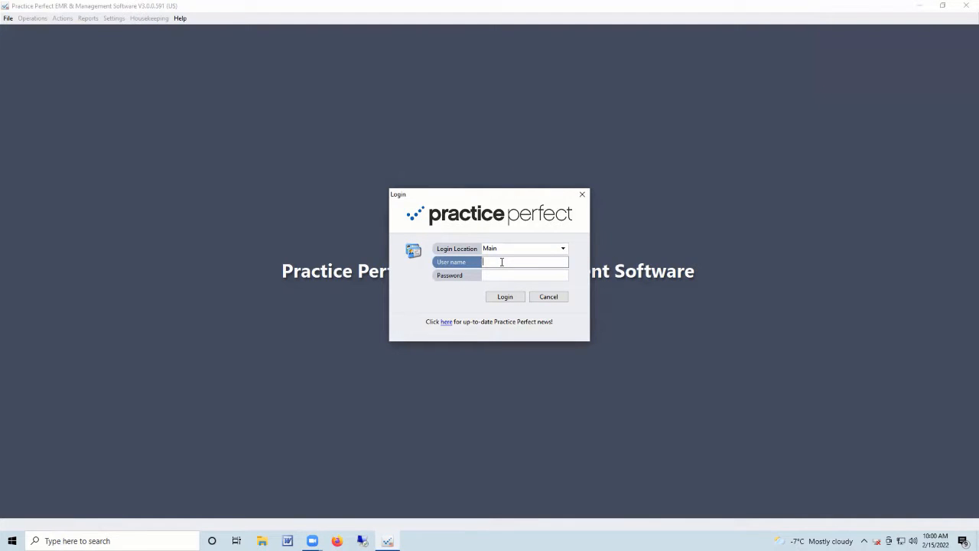
pyautogui.write('intouch')
pyautogui.press('Tab')
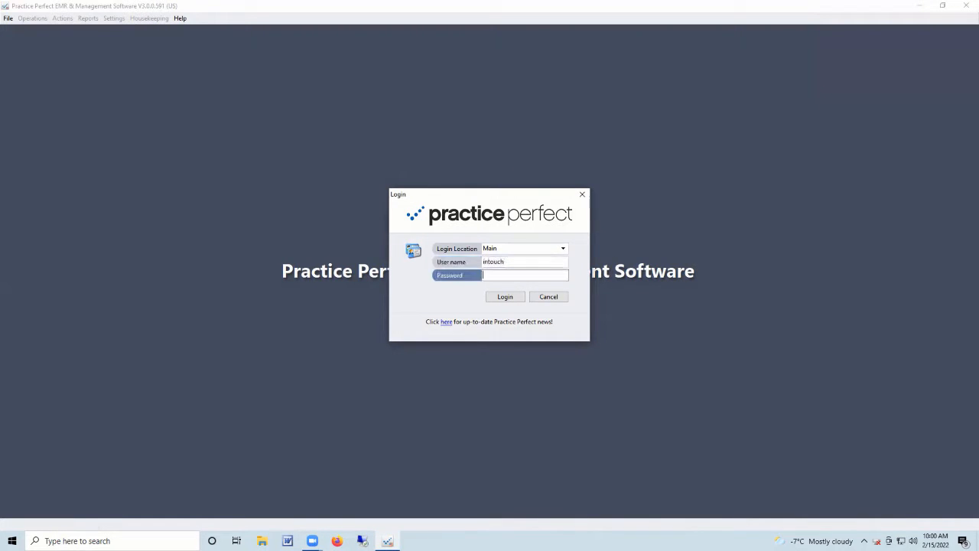
pyautogui.write('••••••')
pyautogui.click(510, 298)
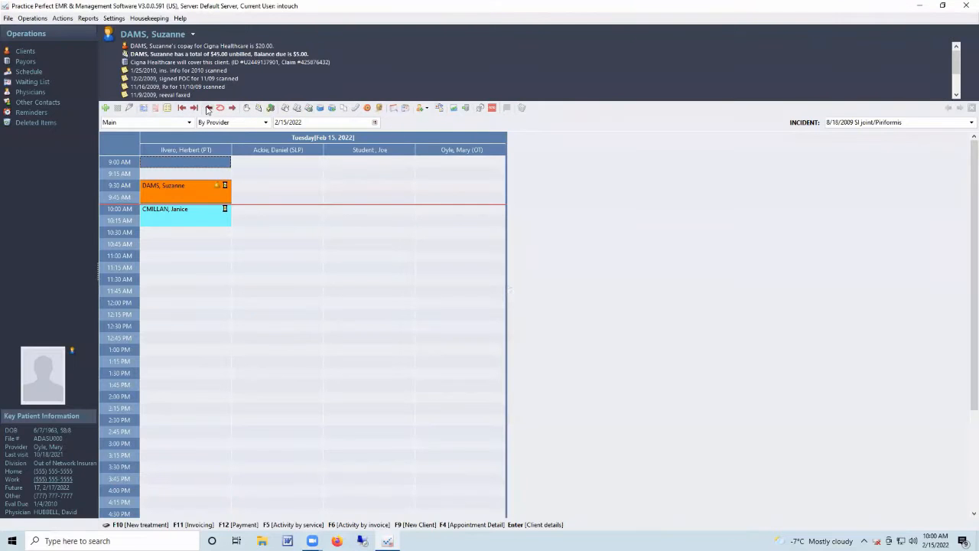
# Open the administrator user's record from Housekeeping > Security > Security Users.
pyautogui.click(149, 18)
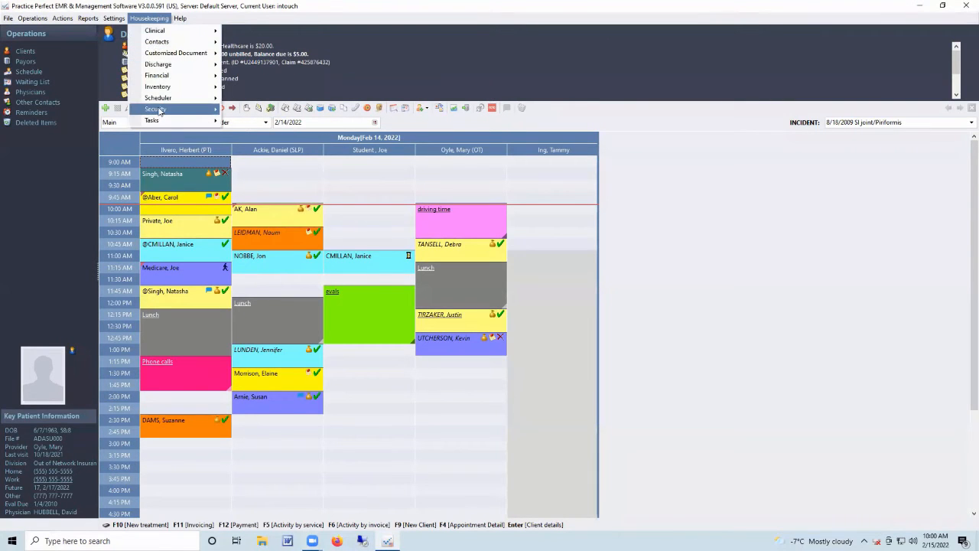
pyautogui.moveTo(161, 111)
pyautogui.click(244, 120)
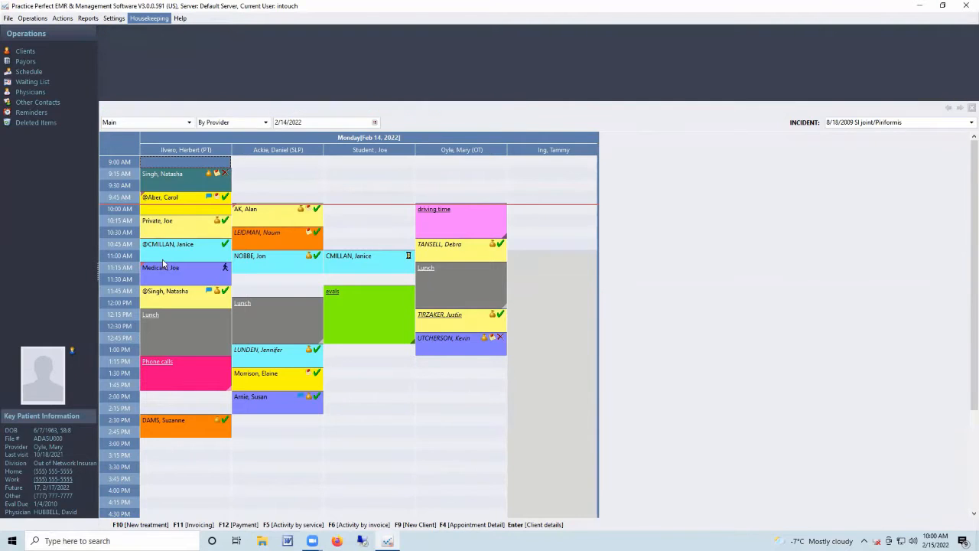
pyautogui.doubleClick(181, 195)
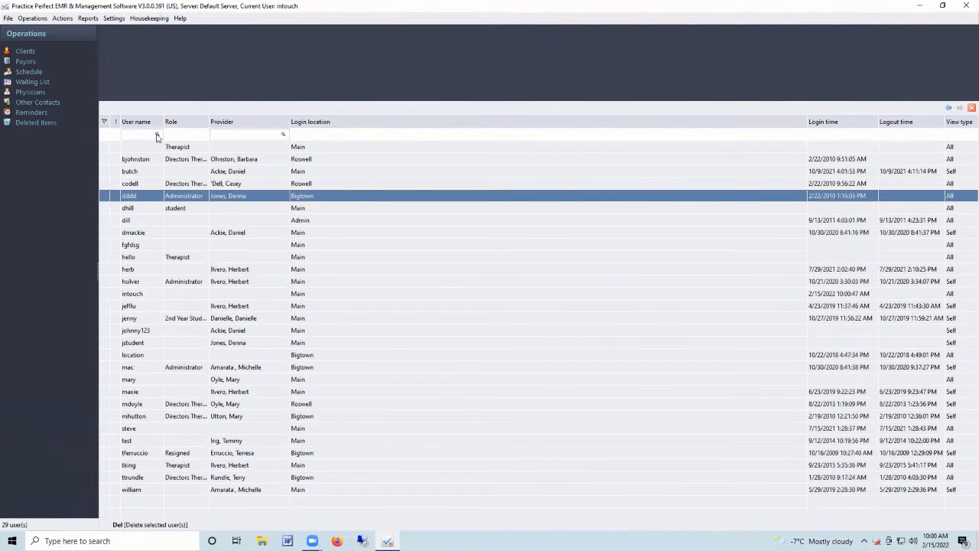
# Review the user's Functions and Reports permissions, then return to the Schedule.
pyautogui.scroll(-5, 326, 204)
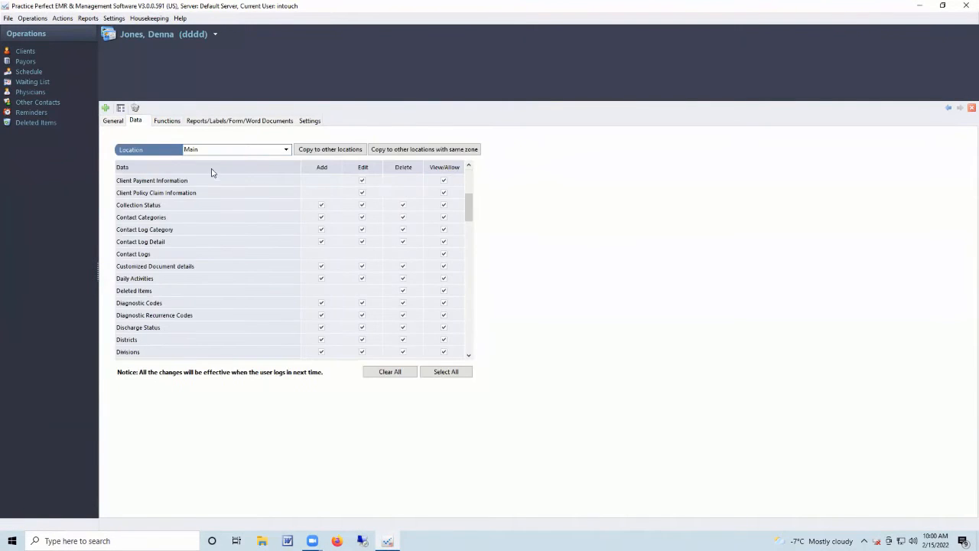
pyautogui.click(172, 124)
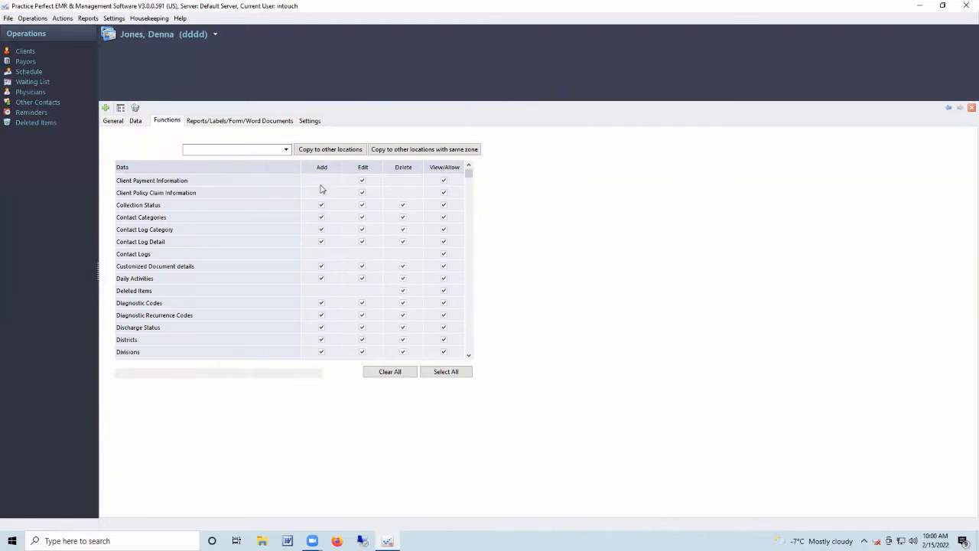
pyautogui.click(256, 122)
pyautogui.scroll(-4, 310, 173)
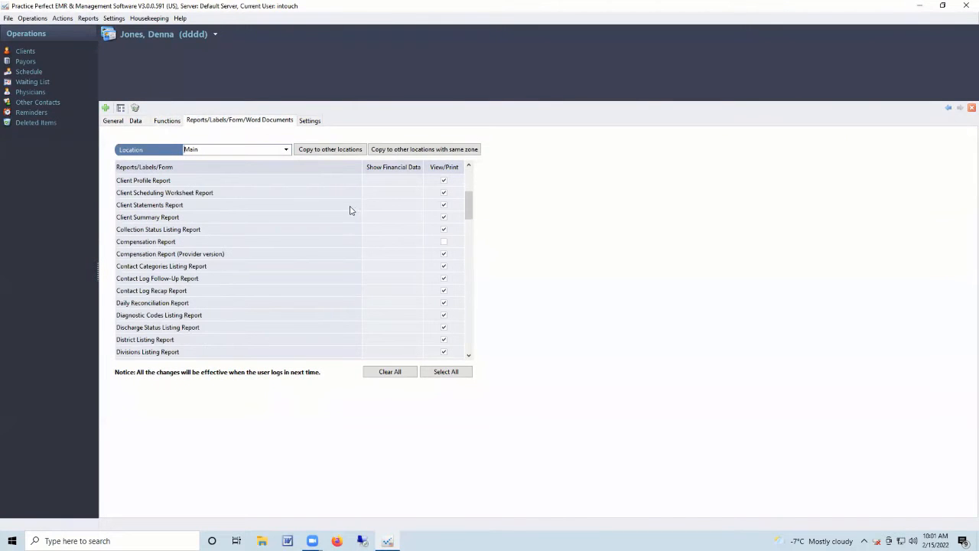
pyautogui.click(30, 75)
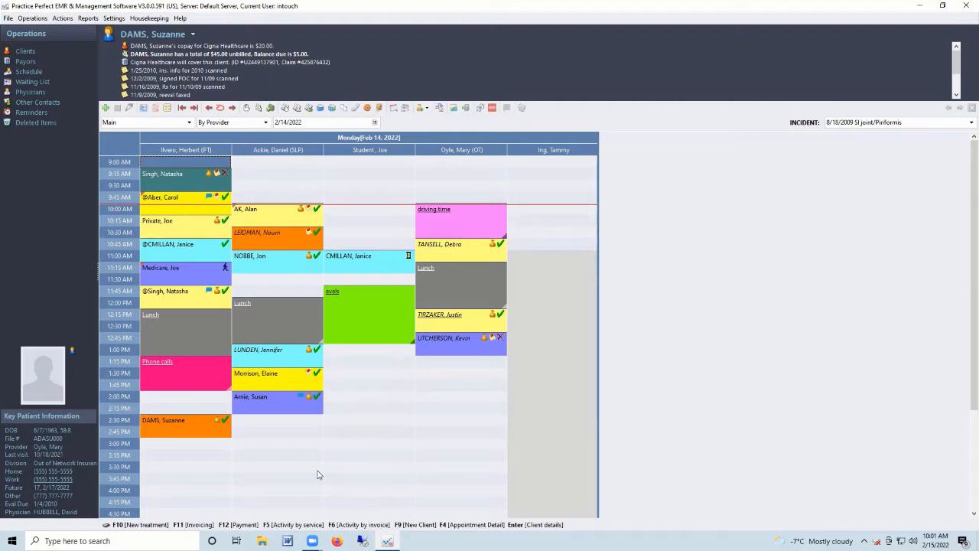
# Check the 9:15, 9:45 and 10:15 appointments' patient details, then open the Clients list.
pyautogui.click(171, 182)
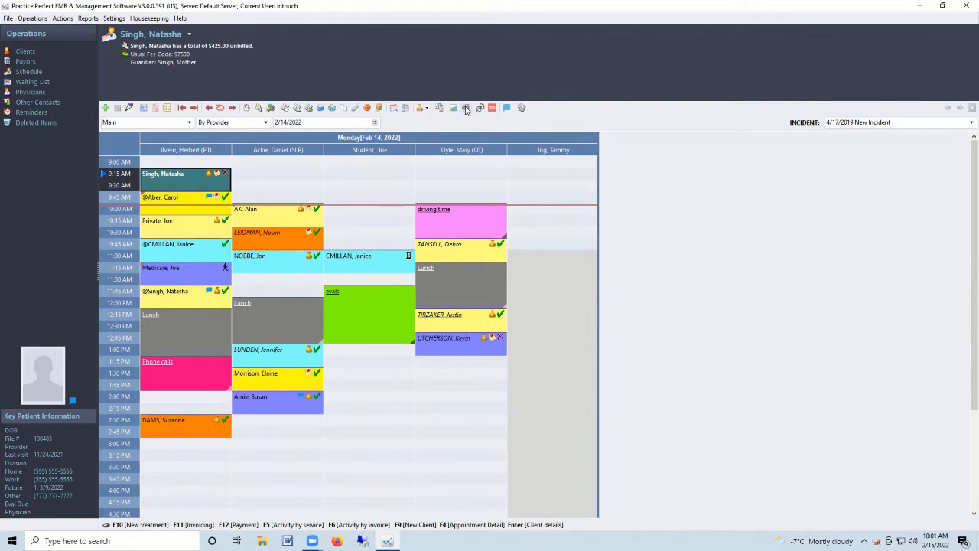
pyautogui.click(192, 212)
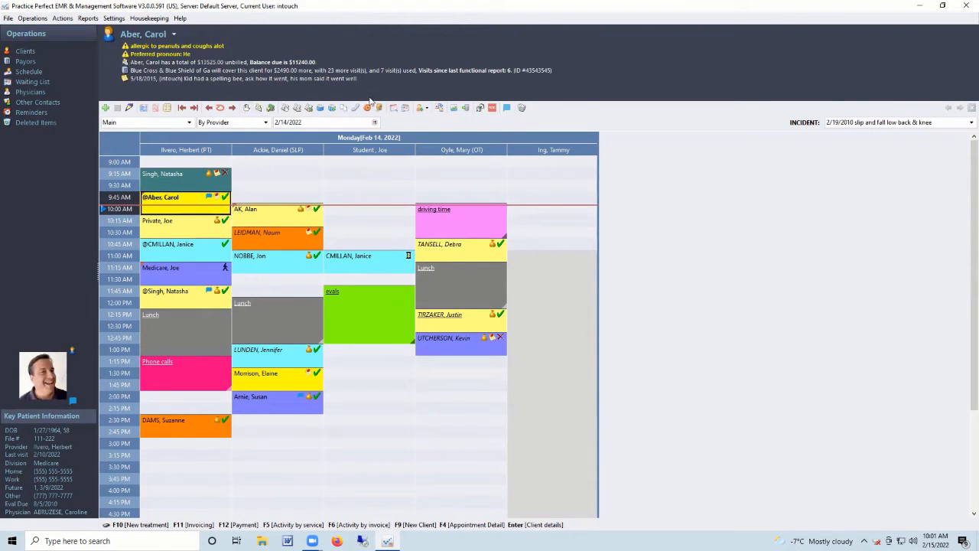
pyautogui.click(189, 235)
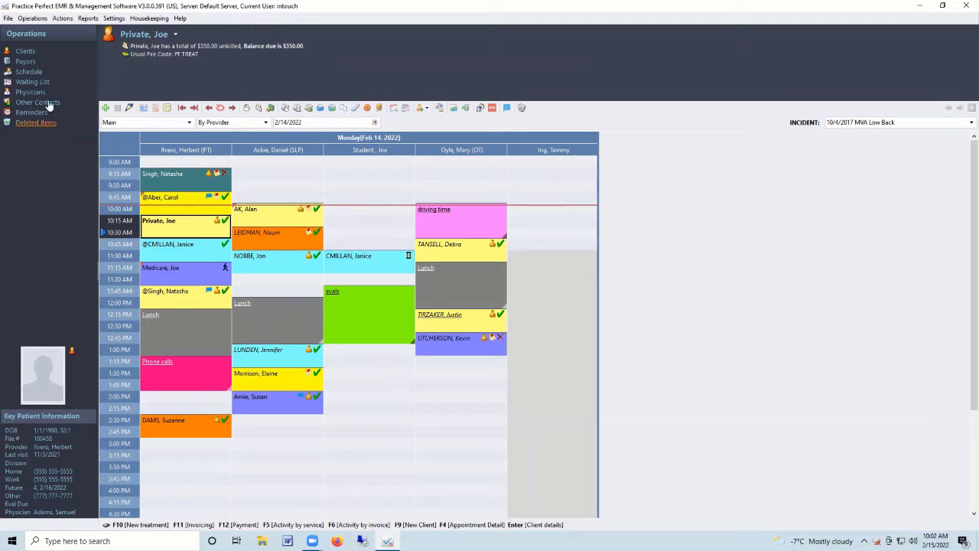
pyautogui.click(29, 51)
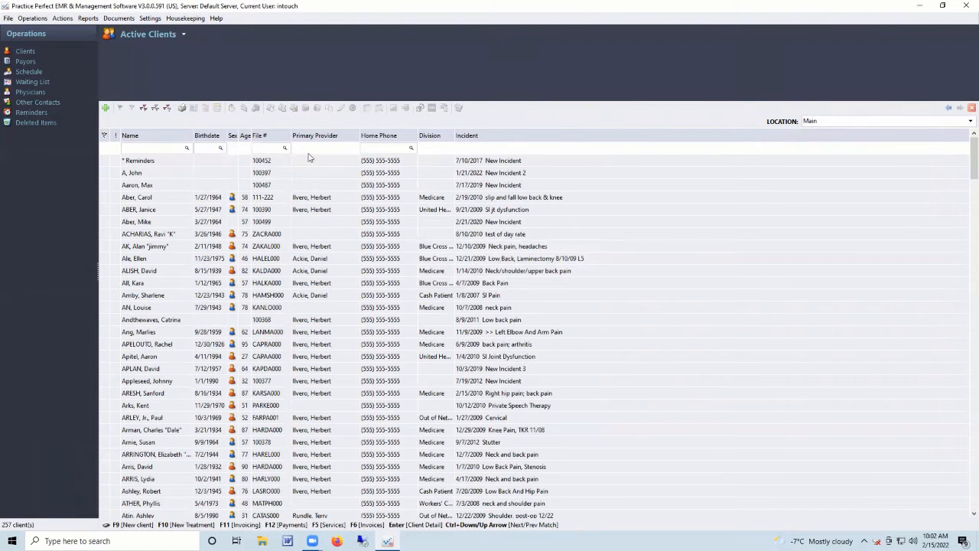
# Select clients in the Active Clients list, then go back to the Feb 14 schedule.
pyautogui.click(155, 198)
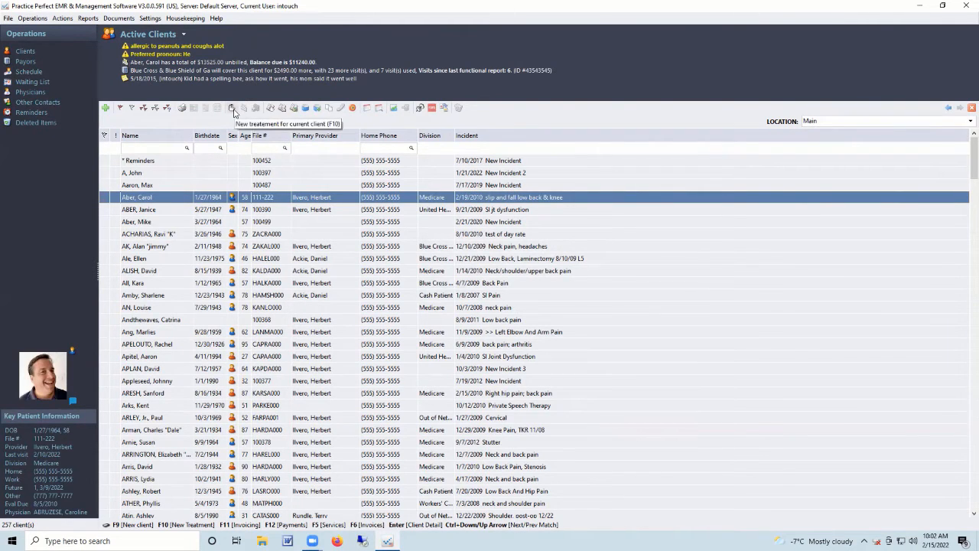
pyautogui.click(159, 226)
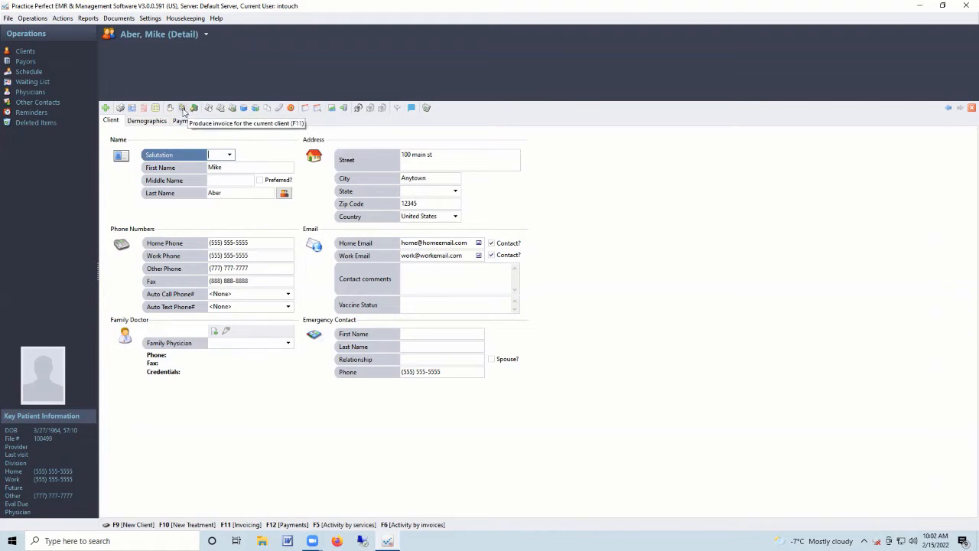
pyautogui.click(28, 71)
pyautogui.moveTo(307, 213)
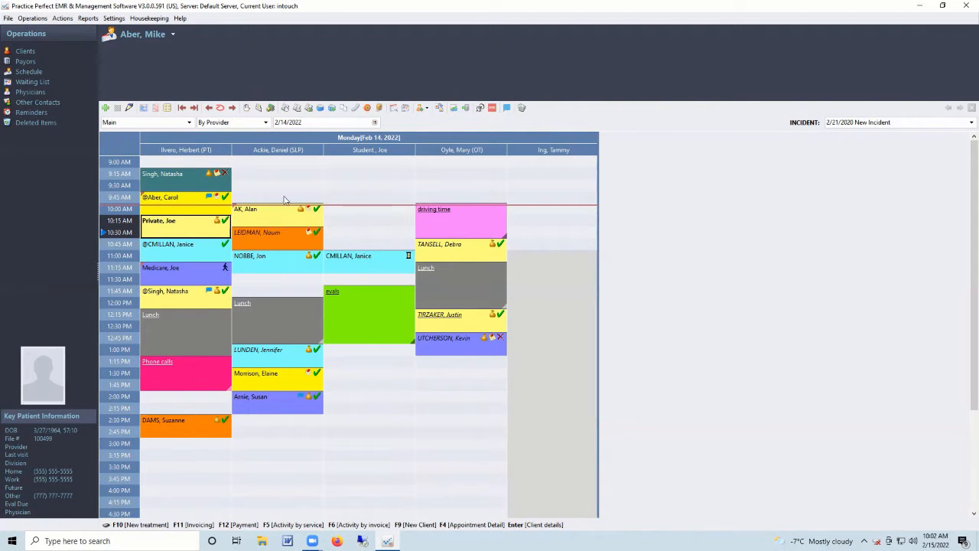
pyautogui.click(192, 205)
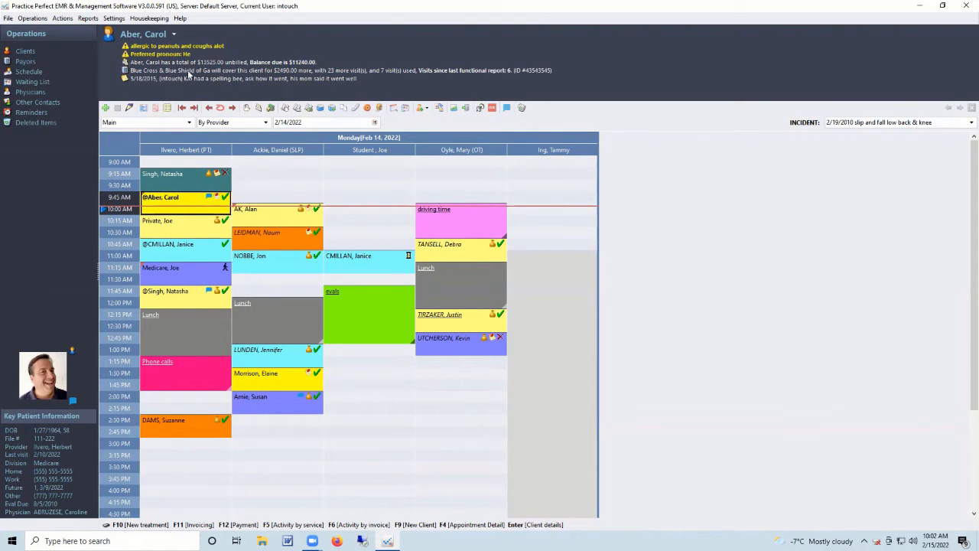
pyautogui.click(166, 179)
pyautogui.click(159, 207)
pyautogui.click(174, 249)
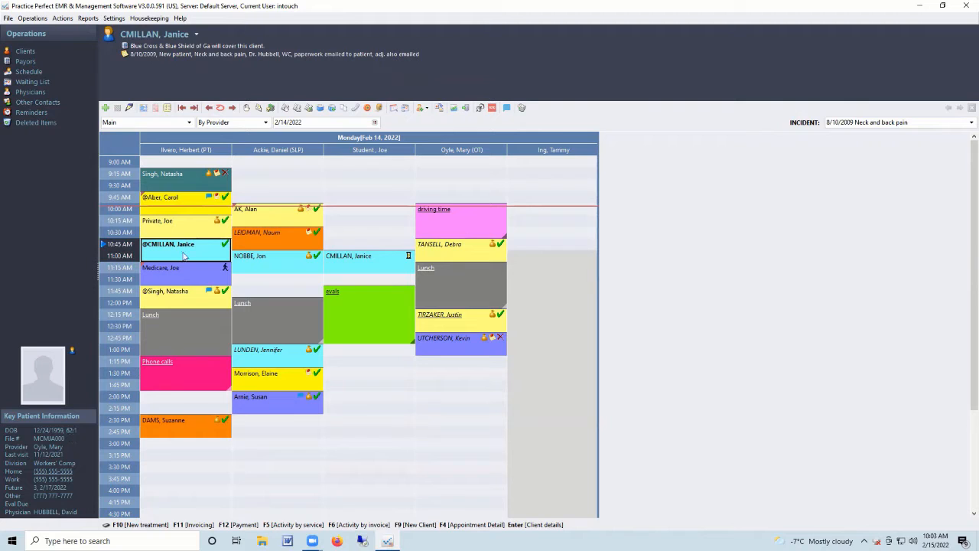
pyautogui.click(183, 202)
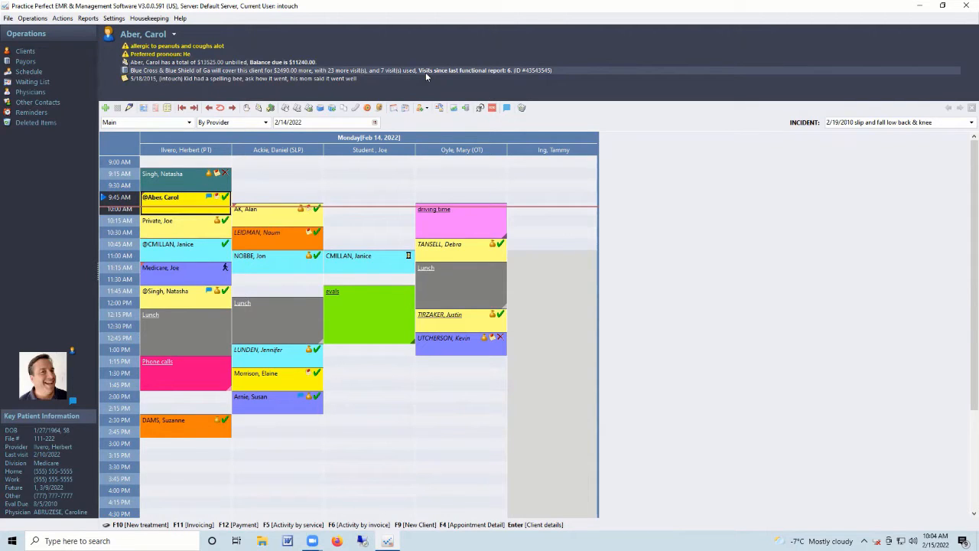
pyautogui.click(87, 17)
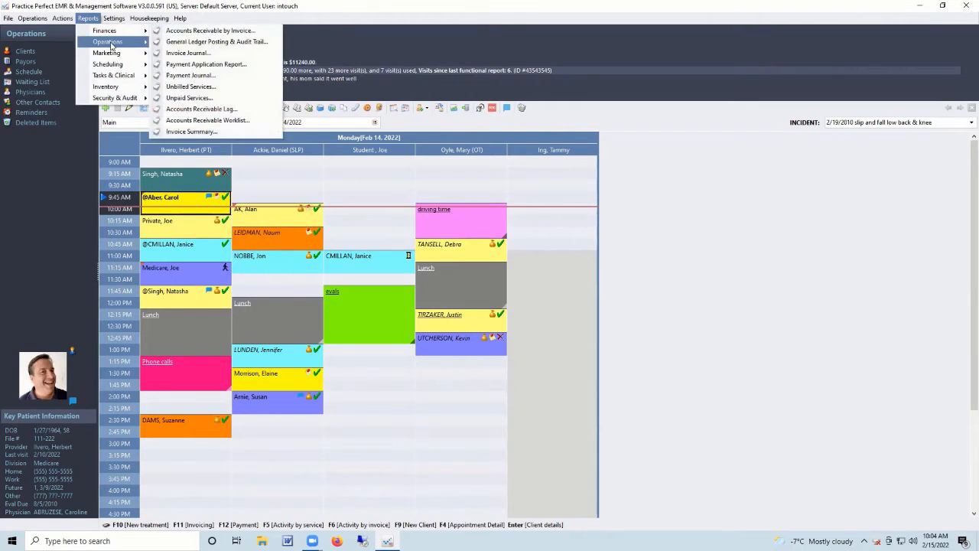
pyautogui.moveTo(153, 54)
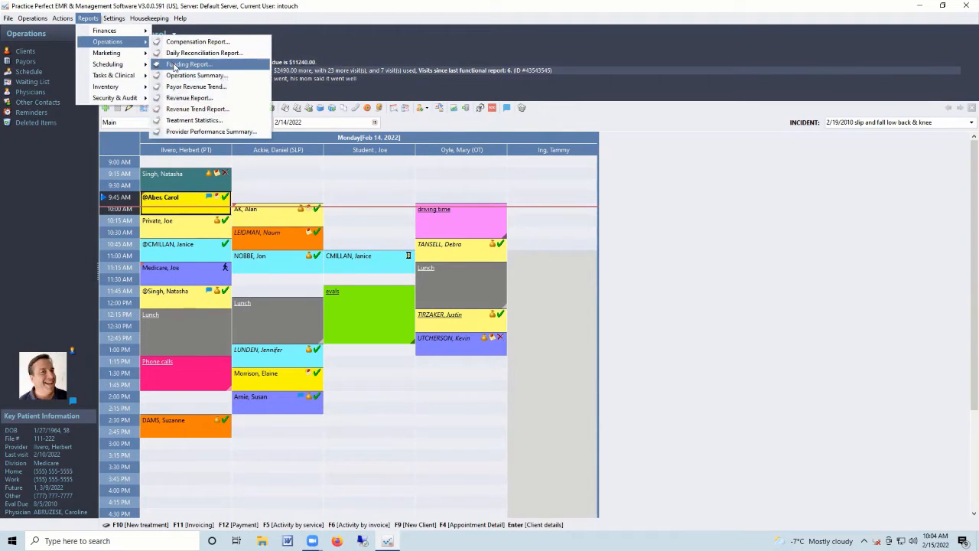
pyautogui.click(355, 83)
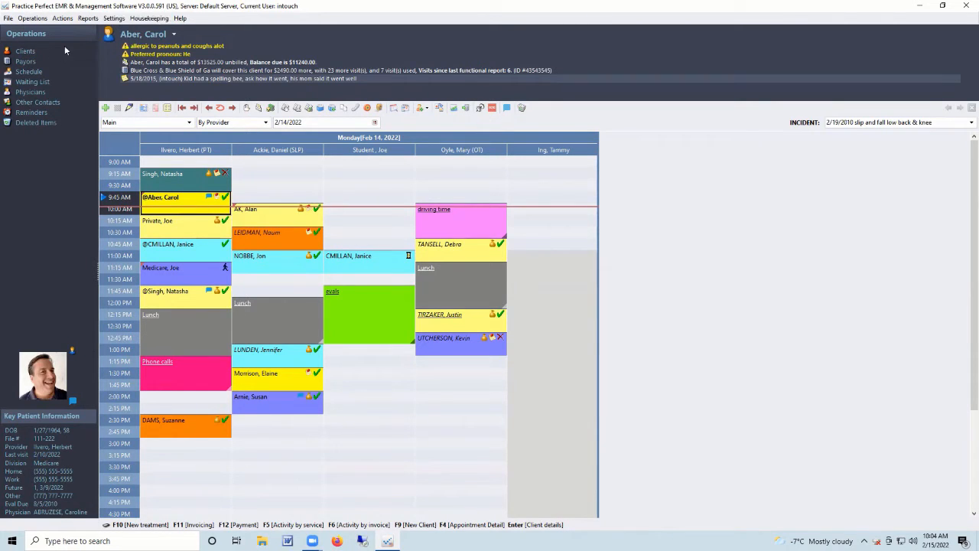
# In Active Clients, filter the location to Downtown, then to All Locations.
pyautogui.click(25, 52)
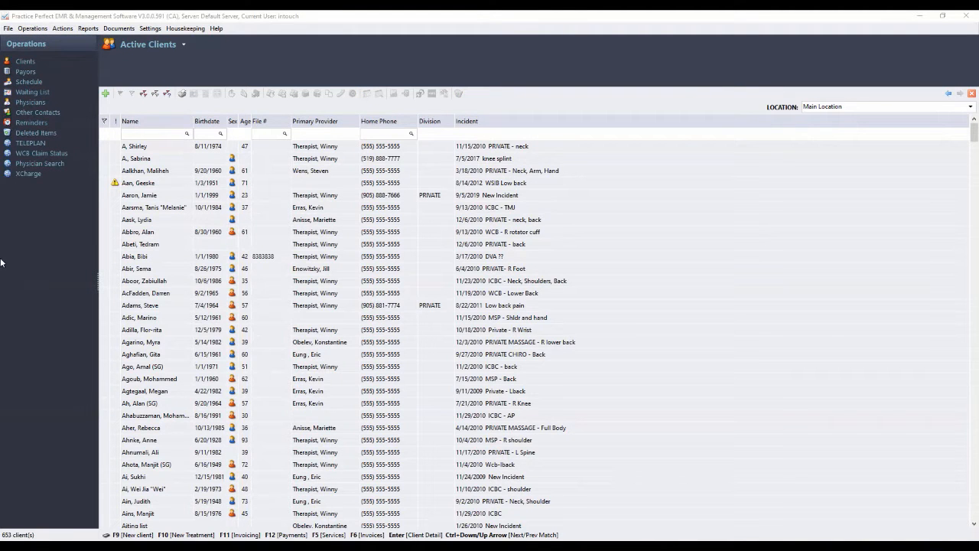
pyautogui.click(20, 67)
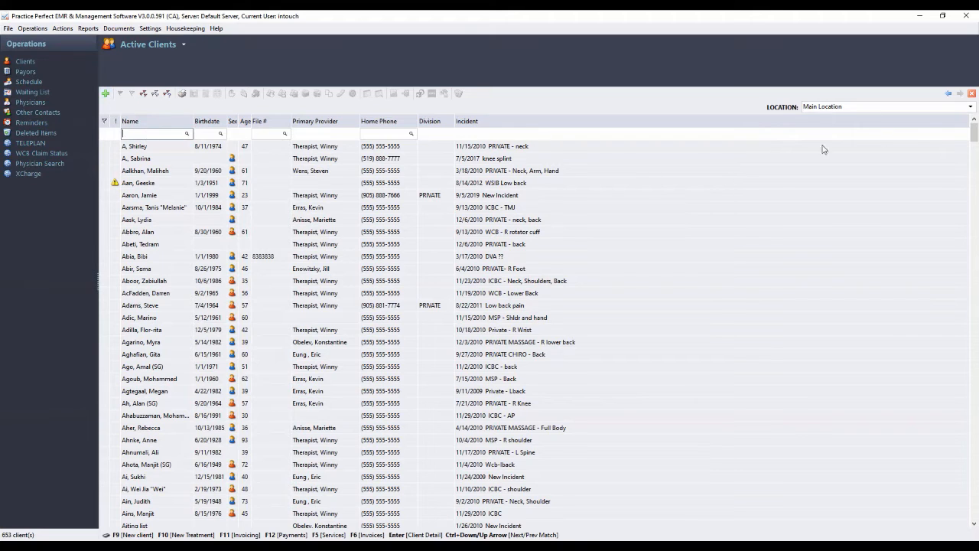
pyautogui.click(970, 106)
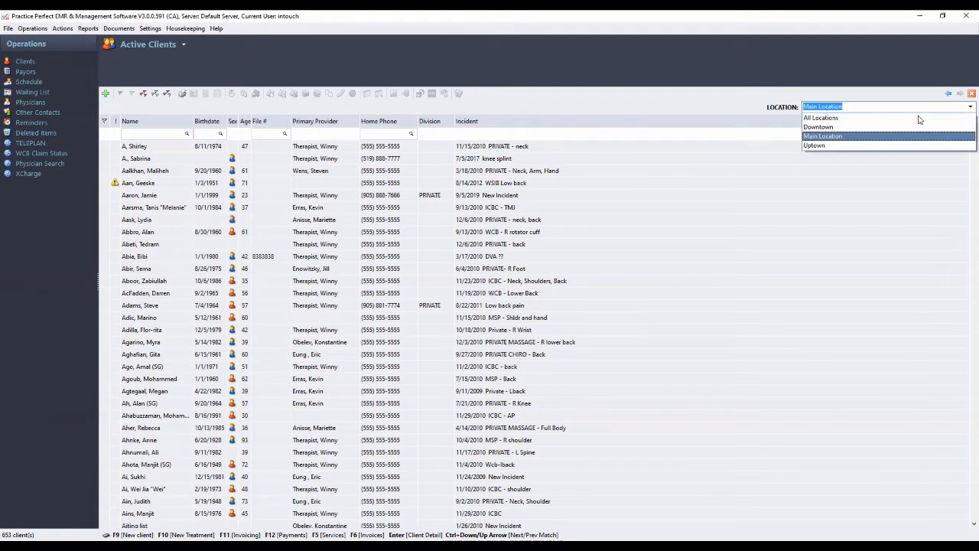
pyautogui.click(808, 127)
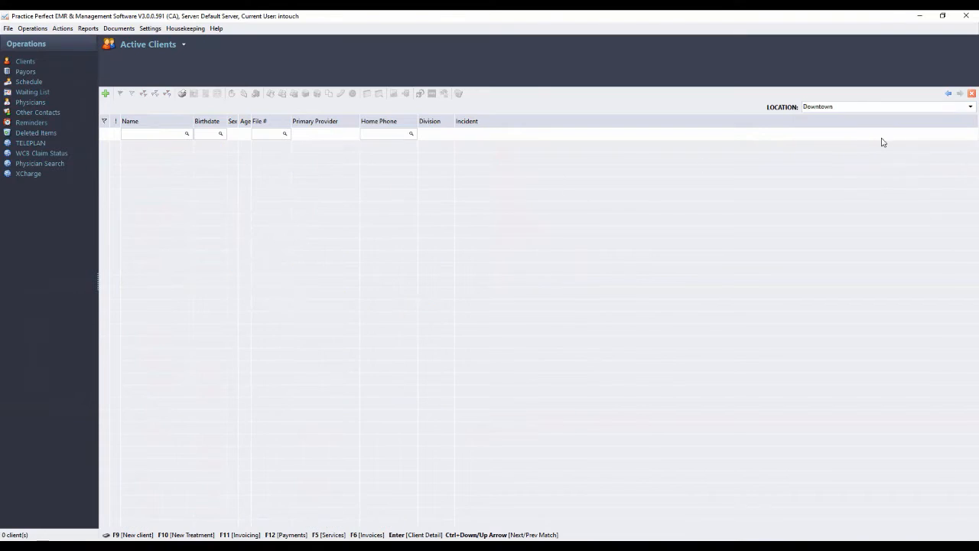
pyautogui.click(966, 109)
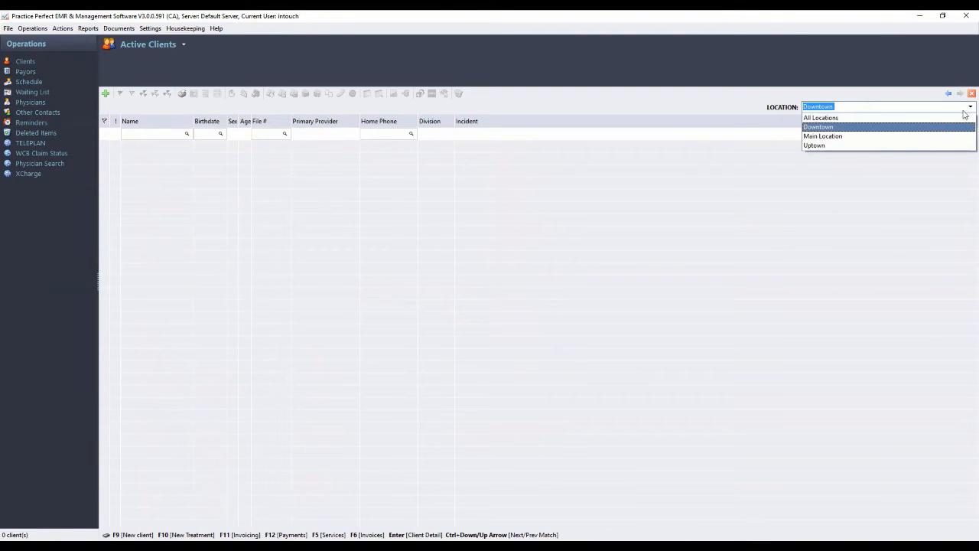
pyautogui.click(822, 119)
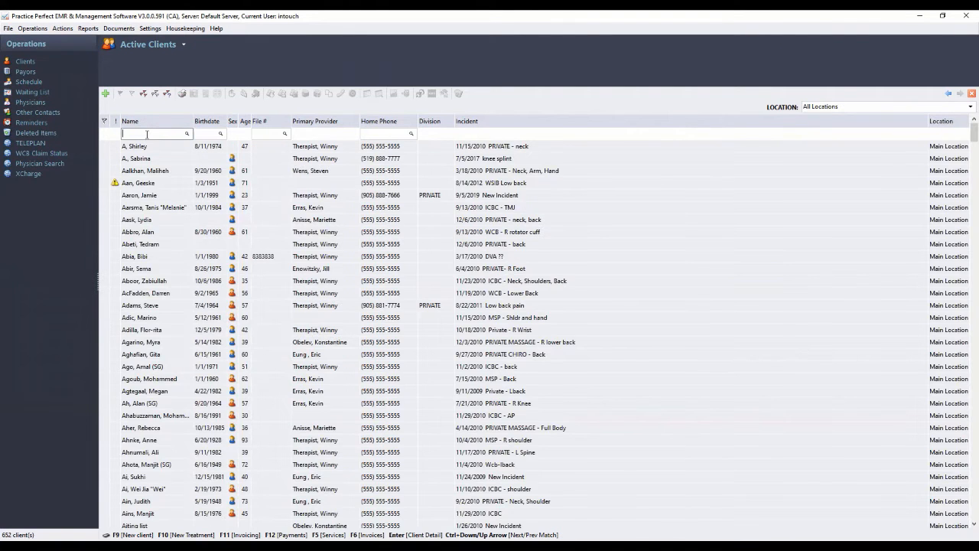
# Search the client list by name and open the matching client's full record.
pyautogui.write('pre,s')
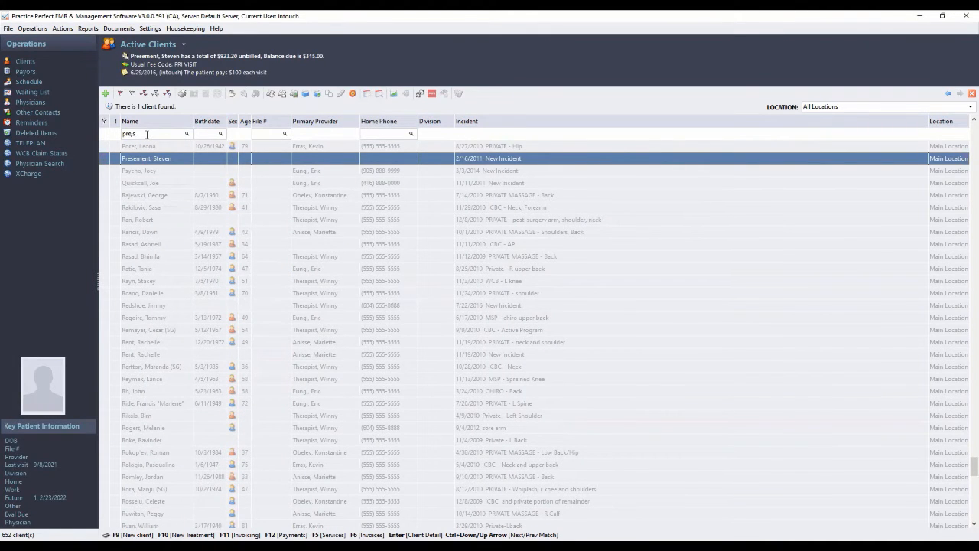
pyautogui.click(146, 134)
pyautogui.write('auto')
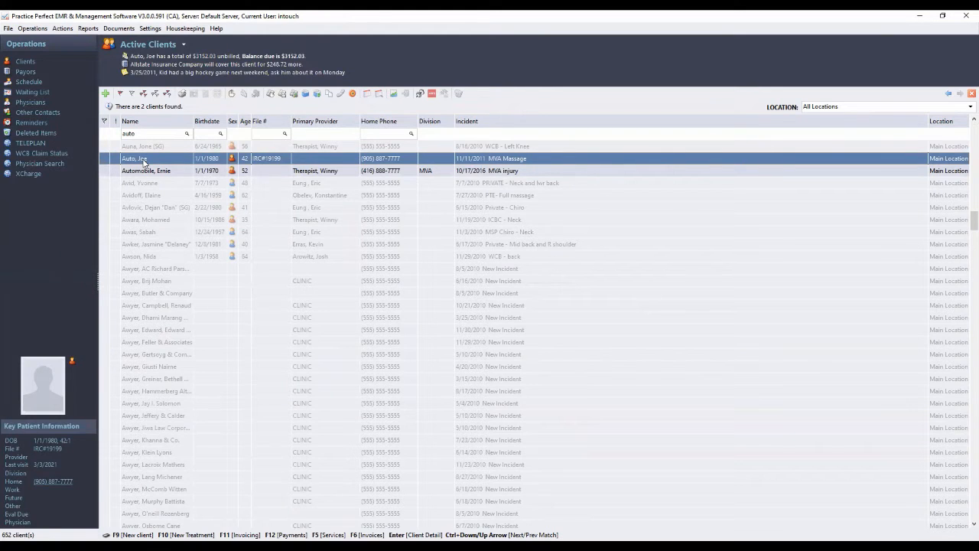
pyautogui.doubleClick(143, 162)
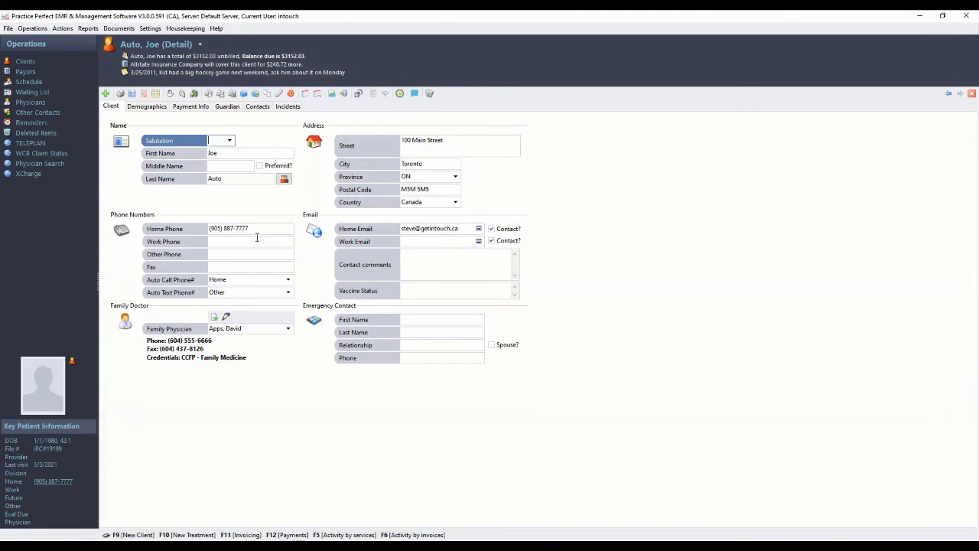
# Step through First Name, Vaccine Status and Emergency Contact fields, then go to Demographics.
pyautogui.press('Tab')
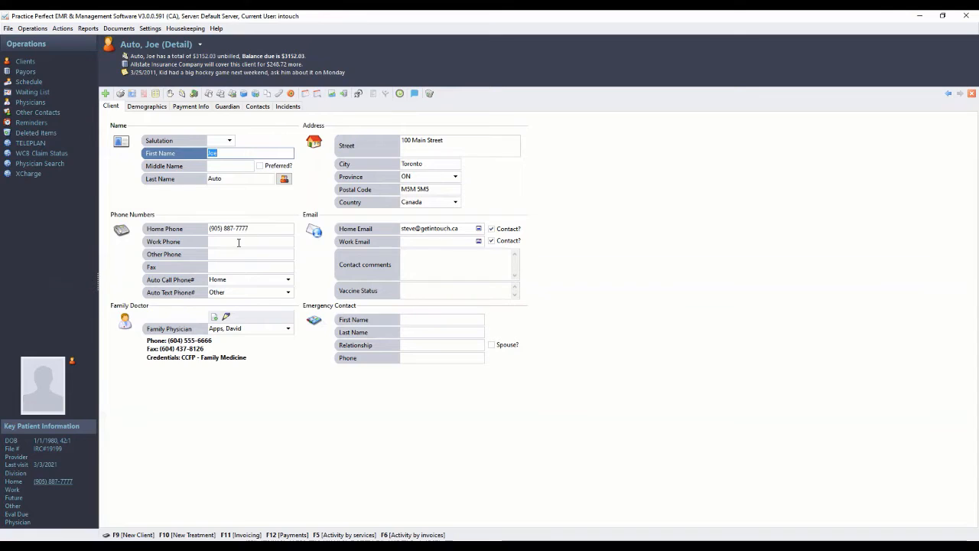
pyautogui.click(422, 288)
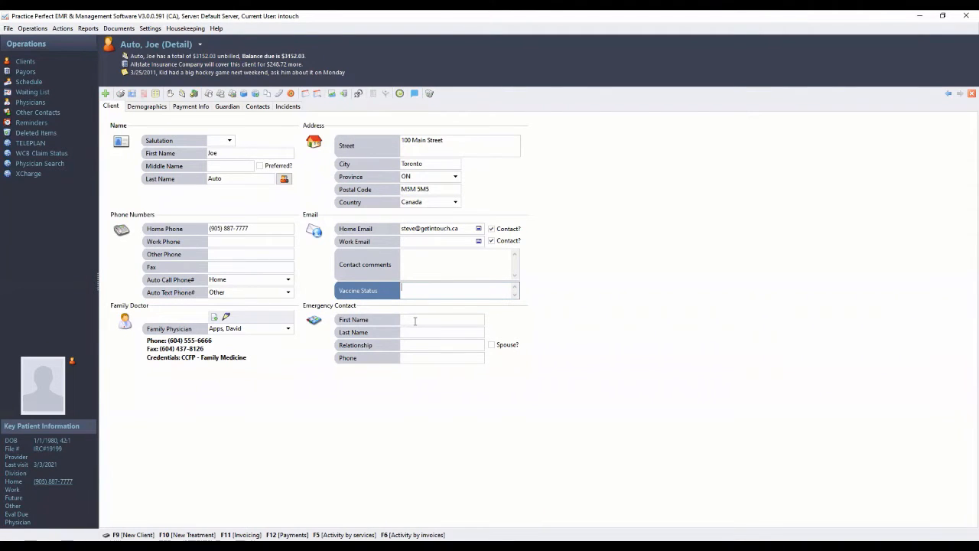
pyautogui.click(414, 321)
pyautogui.click(157, 108)
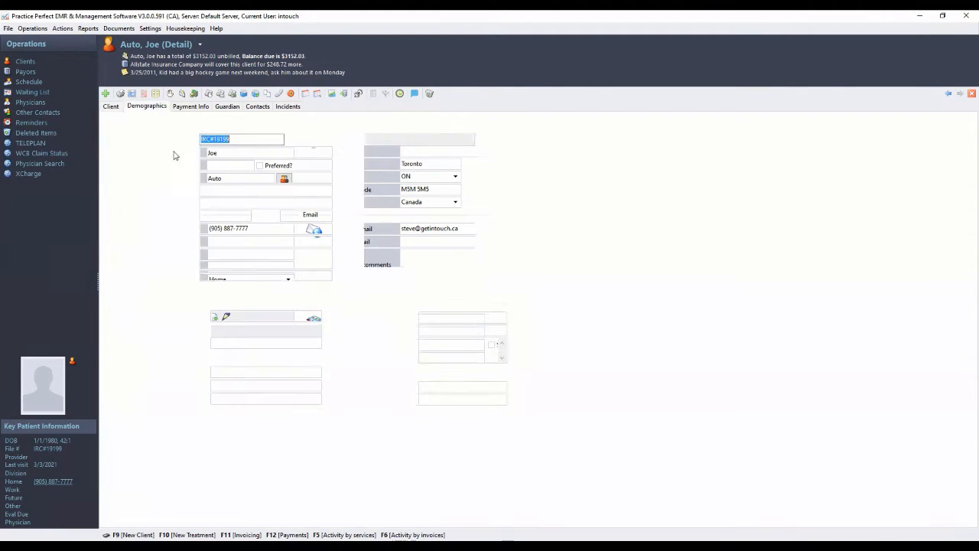
# Visit Preferred Pronoun, Marital Status, SIN, Health Number and Employment Status, then open Guardian.
pyautogui.click(228, 166)
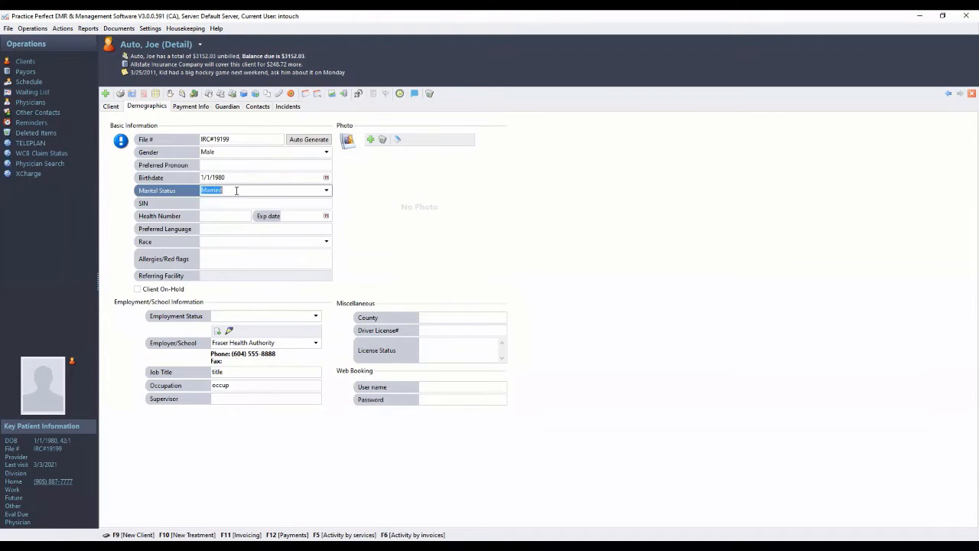
pyautogui.click(236, 190)
pyautogui.click(226, 202)
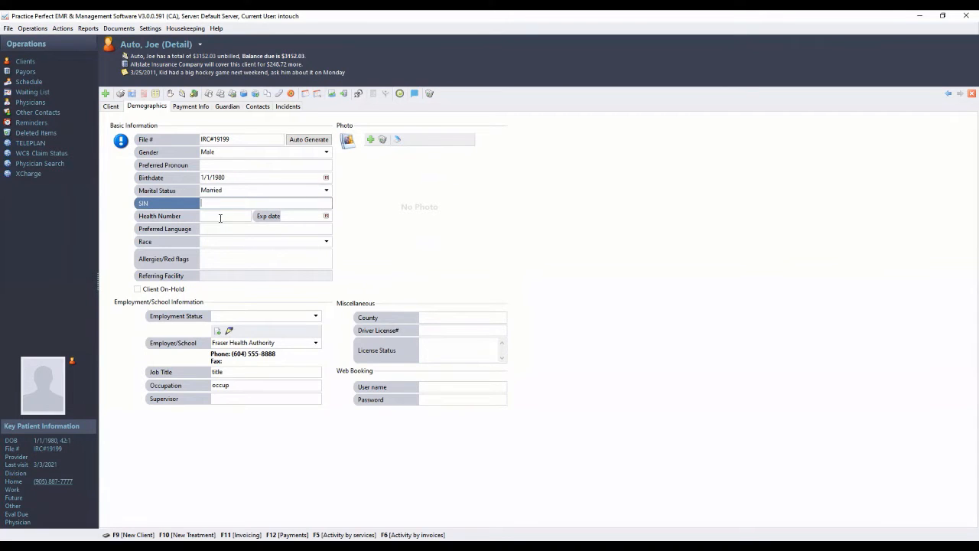
pyautogui.click(221, 218)
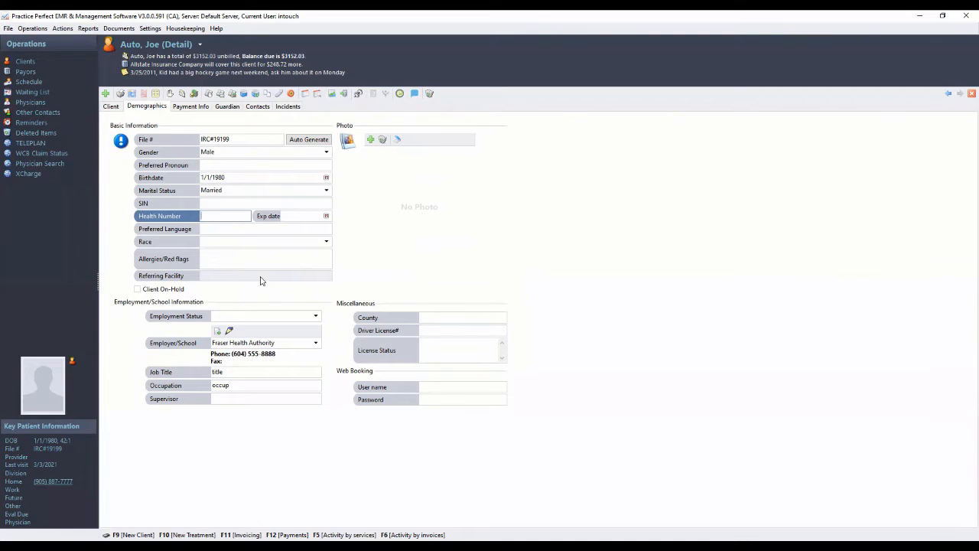
pyautogui.click(282, 316)
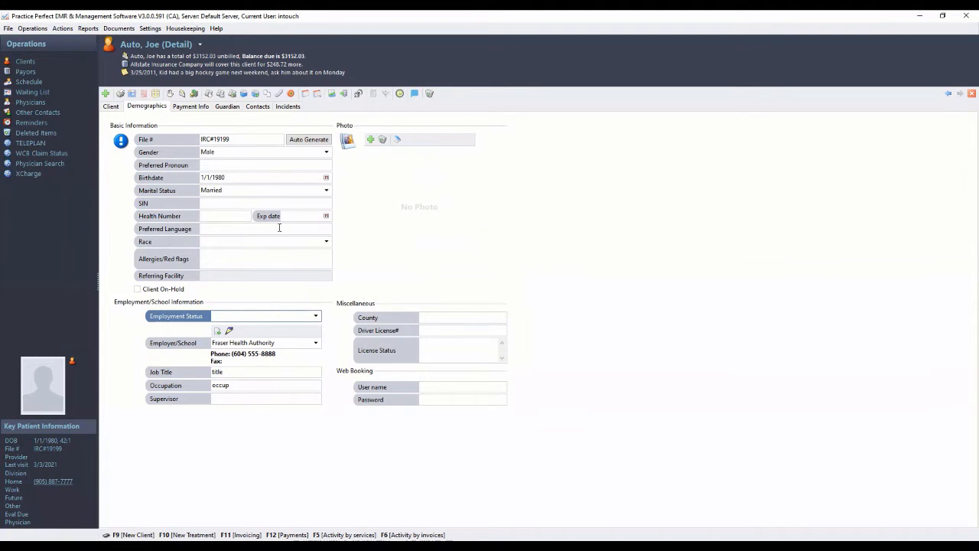
pyautogui.click(227, 106)
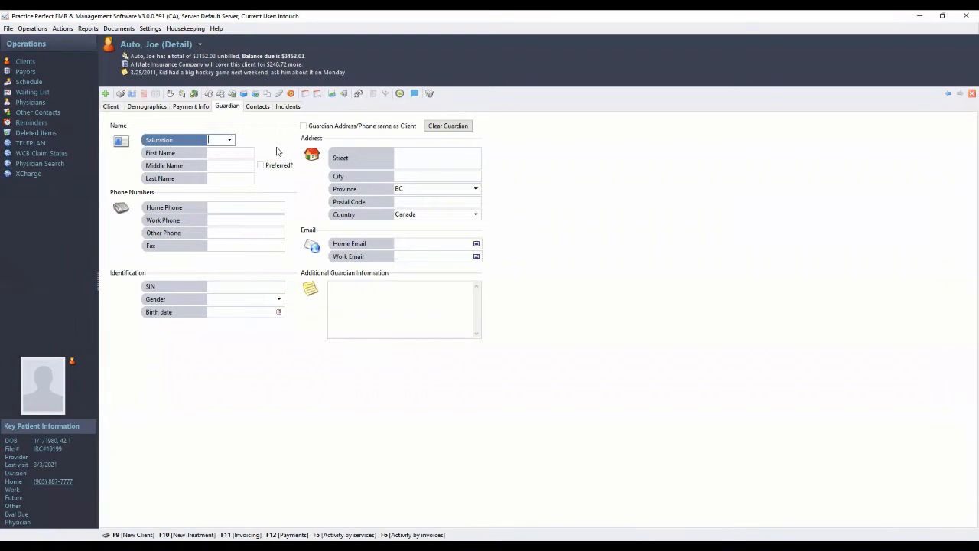
# Open Incidents and toggle between MVA Massage and MVA Physio, ending on Physio's Primary Provider.
pyautogui.click(288, 107)
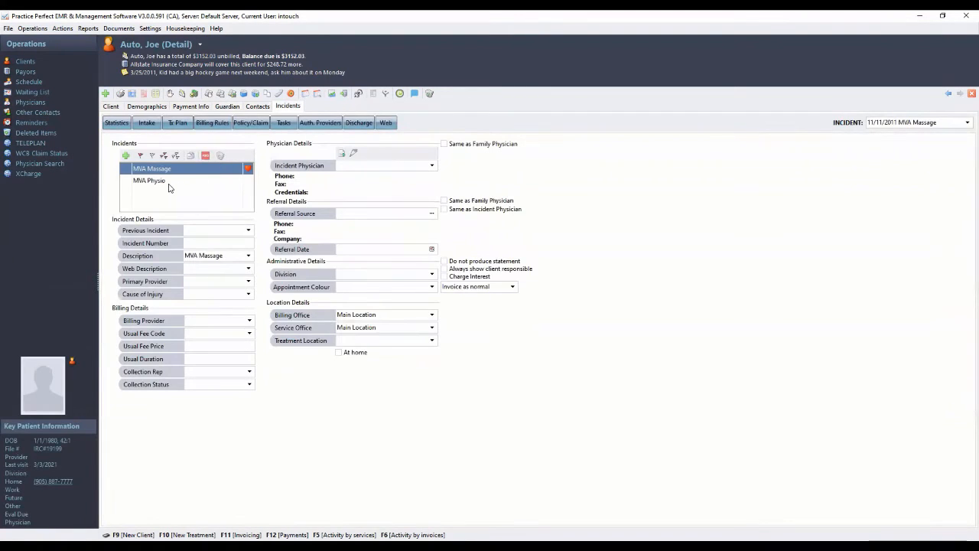
pyautogui.click(163, 182)
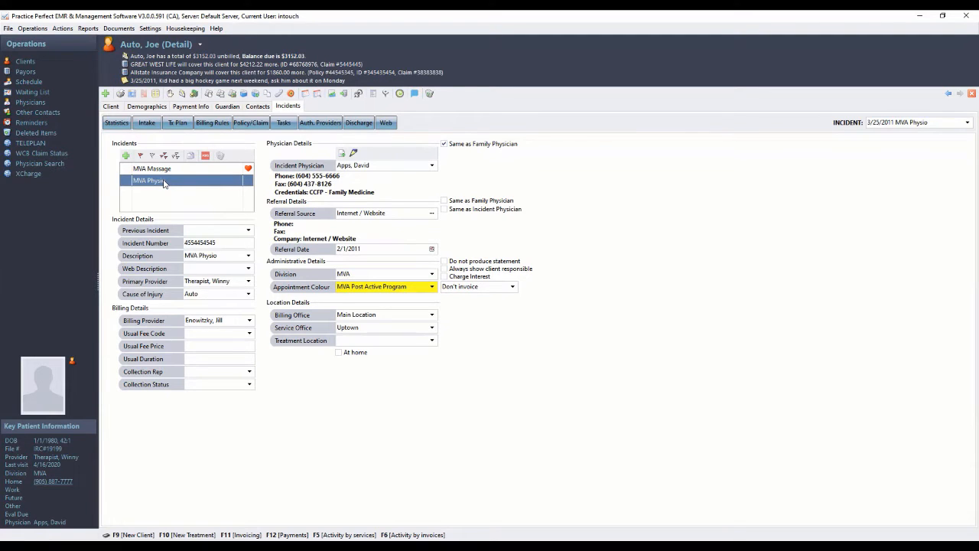
pyautogui.click(162, 170)
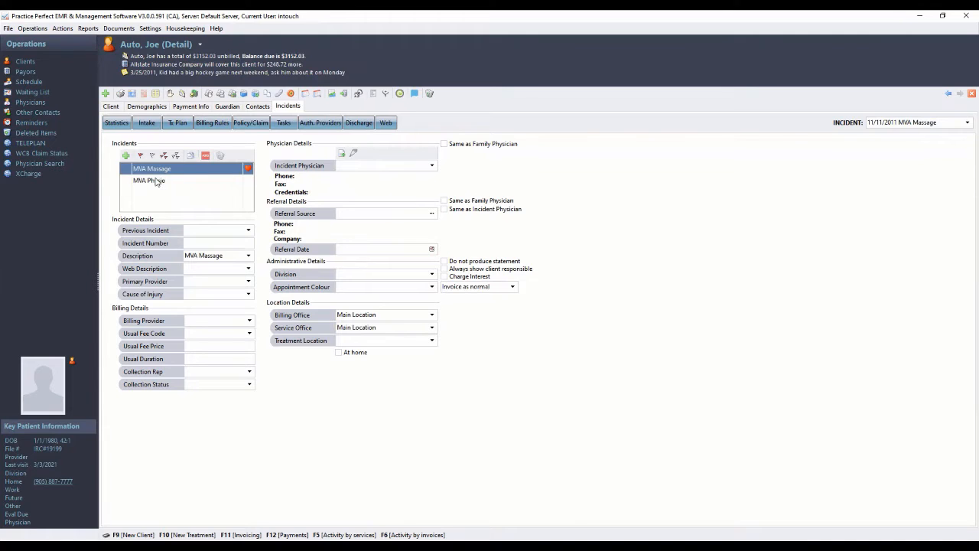
pyautogui.click(154, 181)
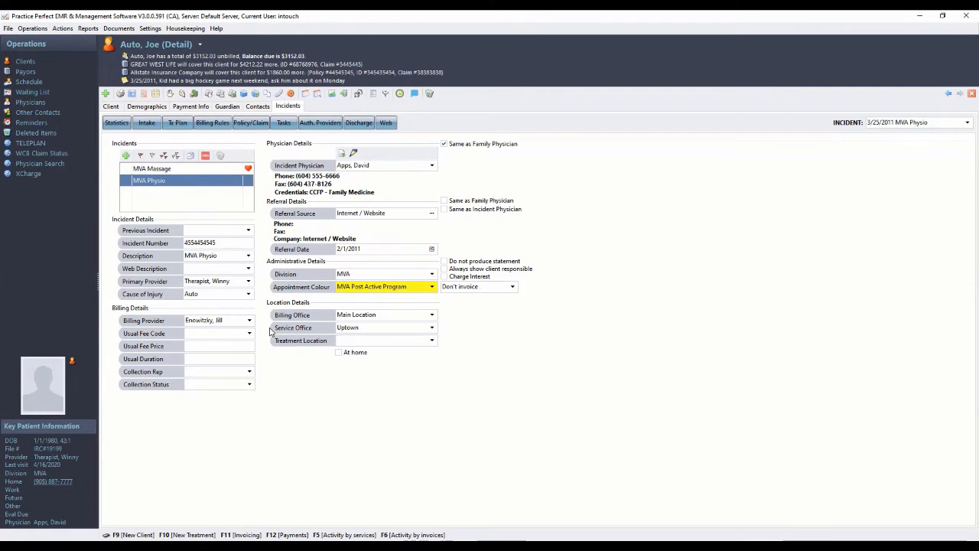
pyautogui.click(155, 170)
pyautogui.click(159, 181)
pyautogui.click(150, 170)
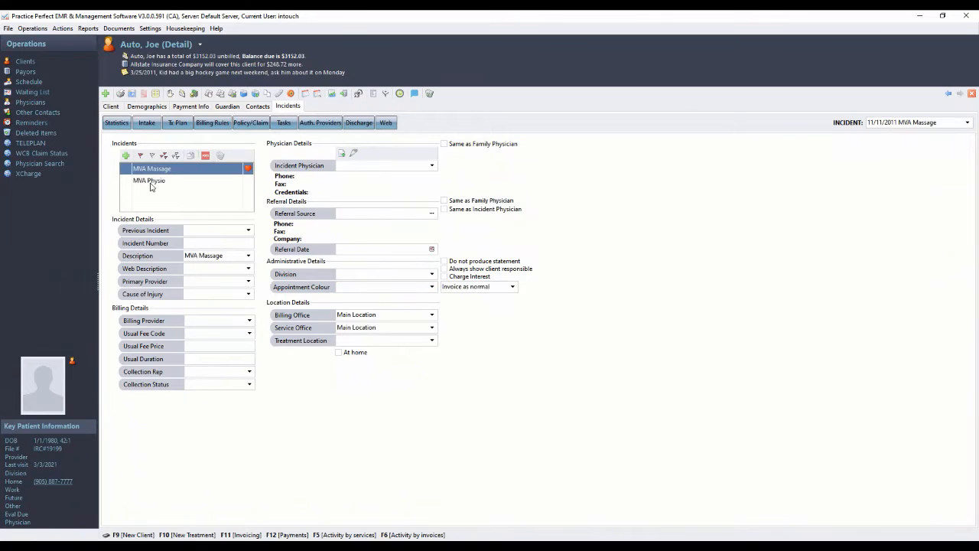
pyautogui.click(151, 184)
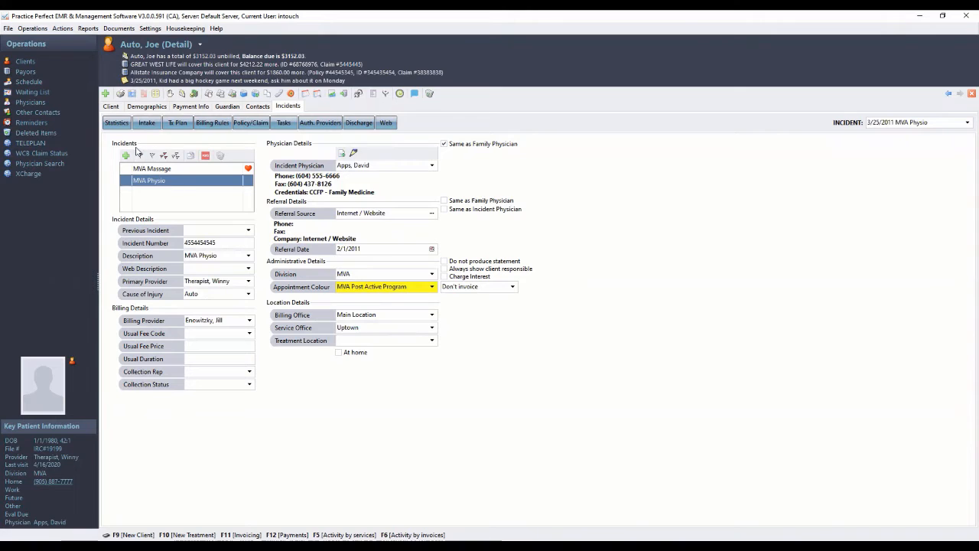
pyautogui.click(142, 171)
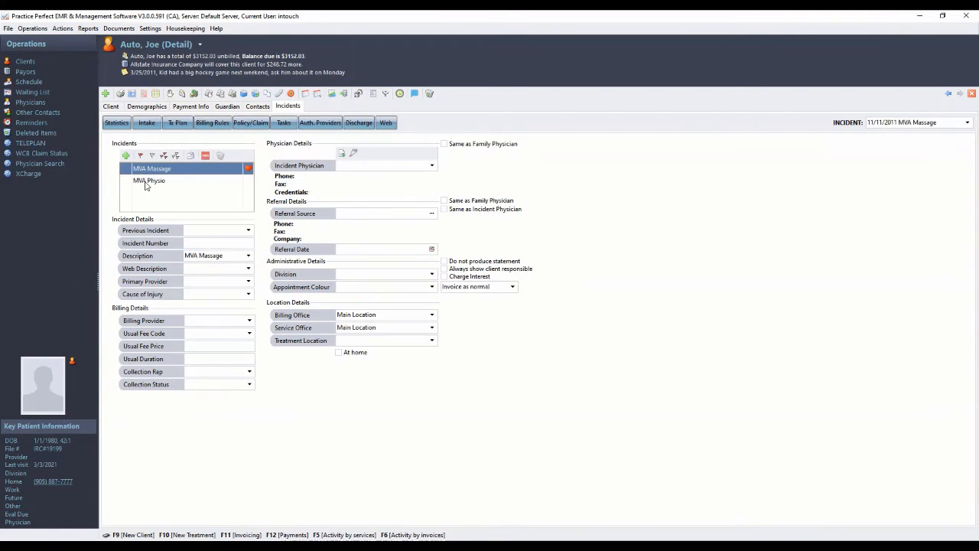
pyautogui.click(145, 182)
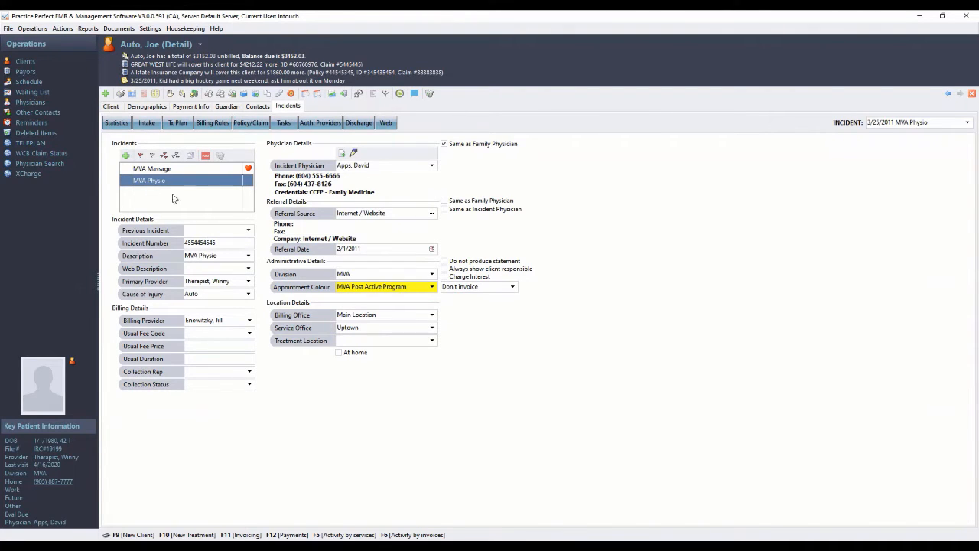
pyautogui.click(159, 172)
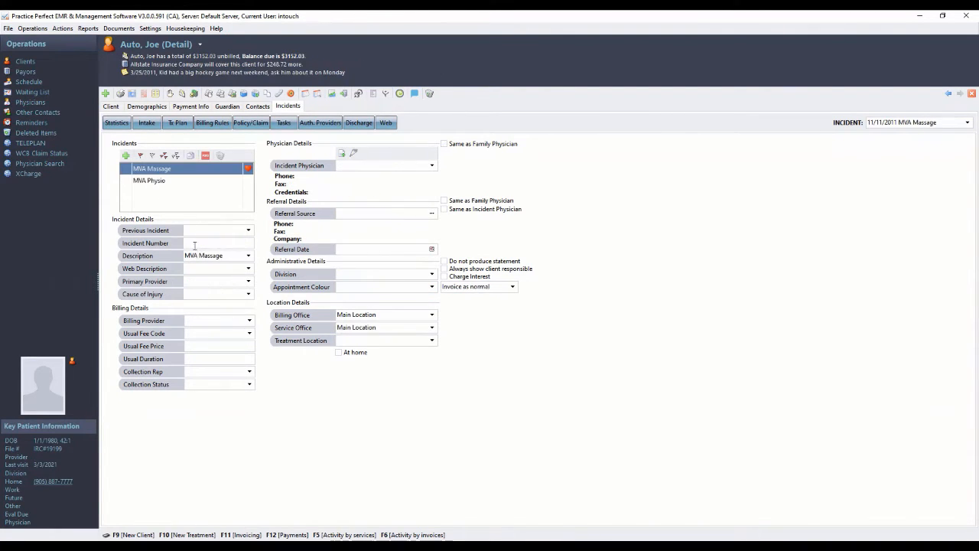
pyautogui.click(159, 184)
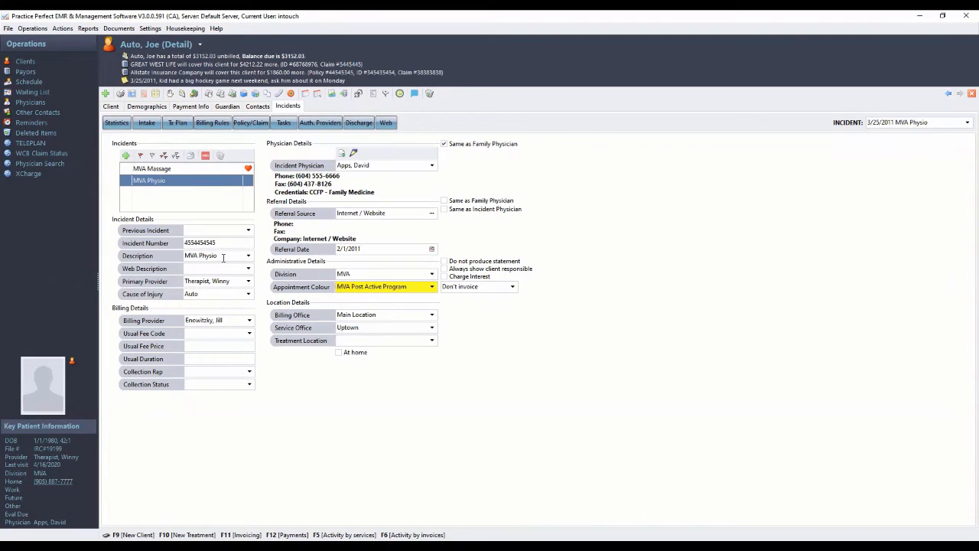
pyautogui.click(227, 282)
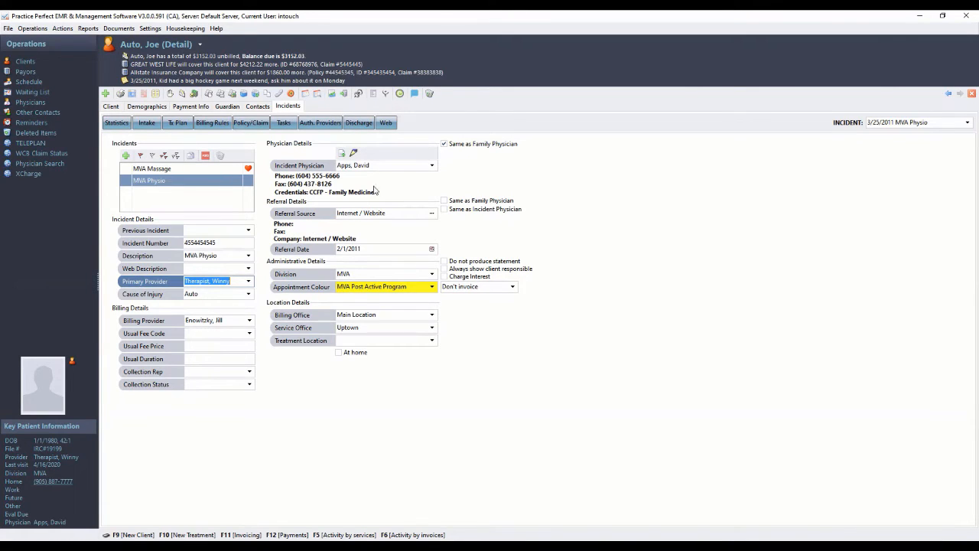
pyautogui.click(390, 165)
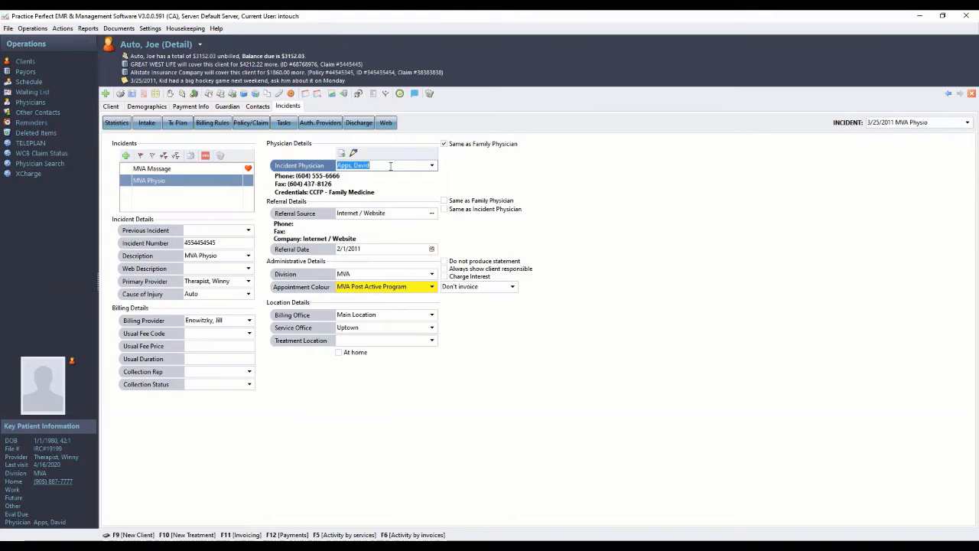
pyautogui.press('Tab')
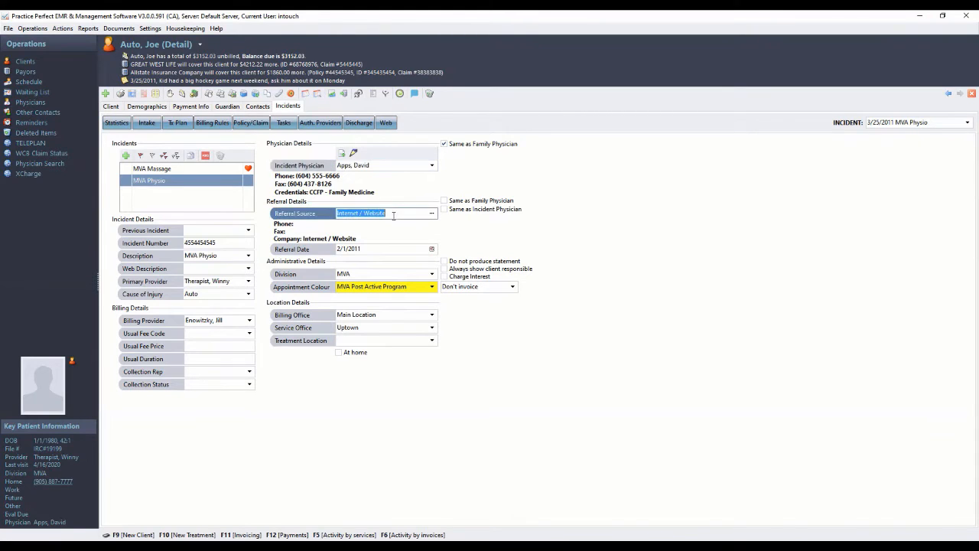
pyautogui.click(390, 165)
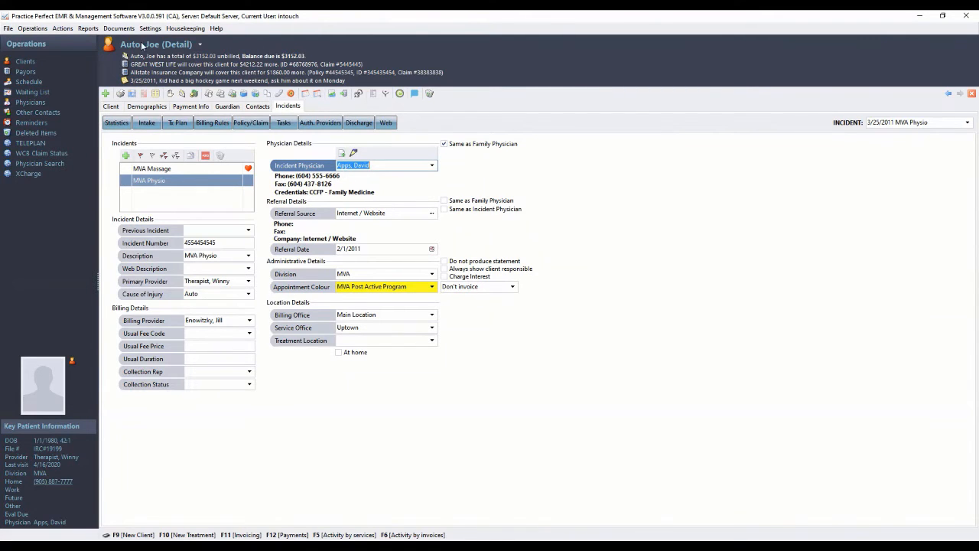
pyautogui.click(400, 217)
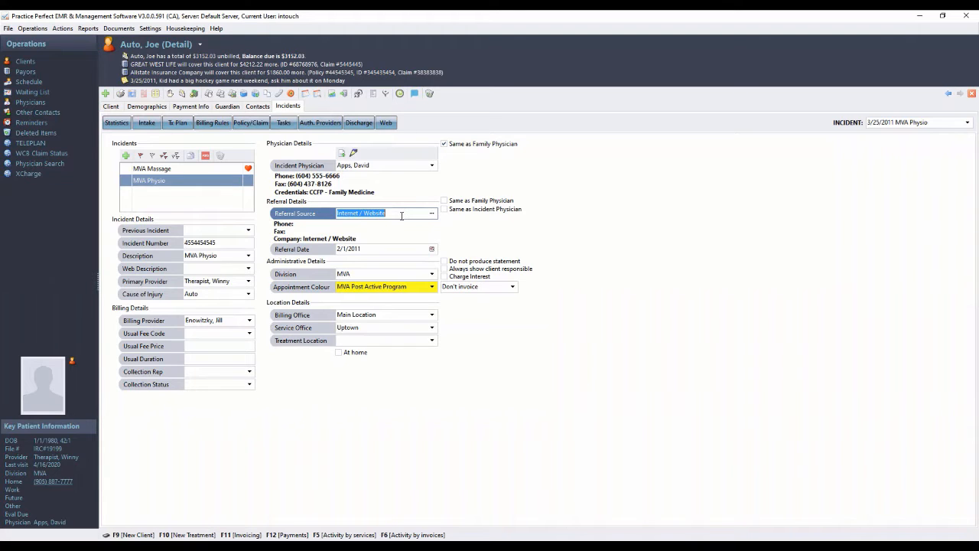
pyautogui.click(370, 277)
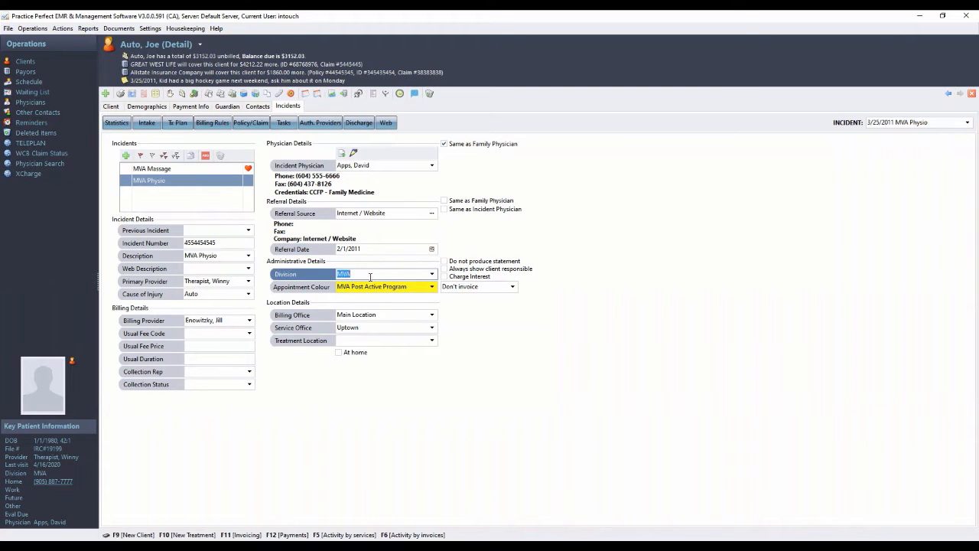
pyautogui.click(392, 316)
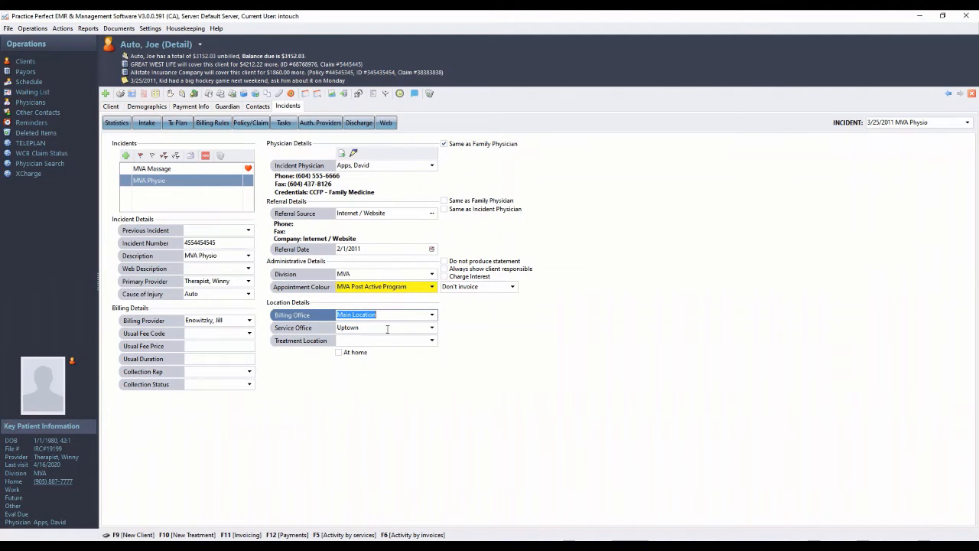
pyautogui.click(388, 329)
pyautogui.click(380, 341)
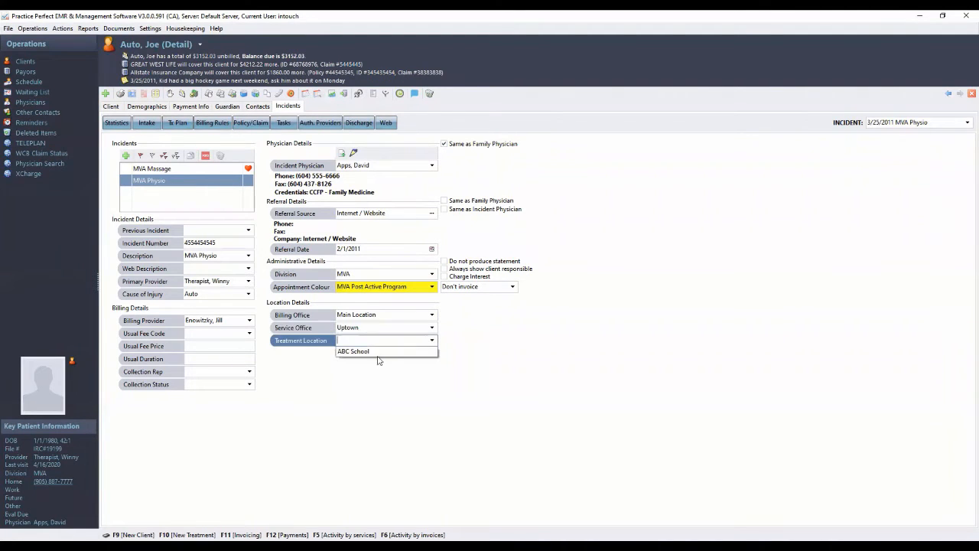
pyautogui.click(372, 342)
# View the incident's Statistics, browse the 41800 diagnosis code list unchanged, then open Tx Plan.
pyautogui.click(119, 125)
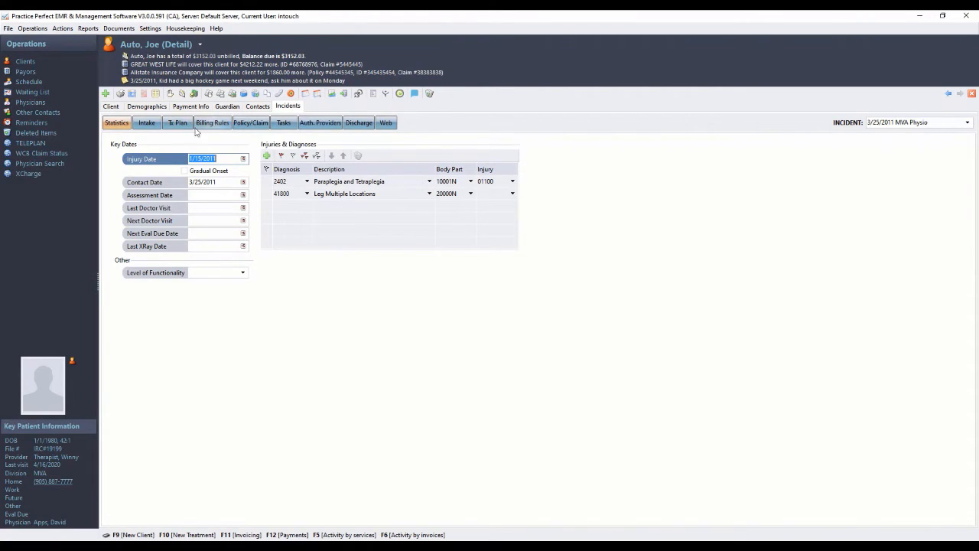
pyautogui.click(308, 193)
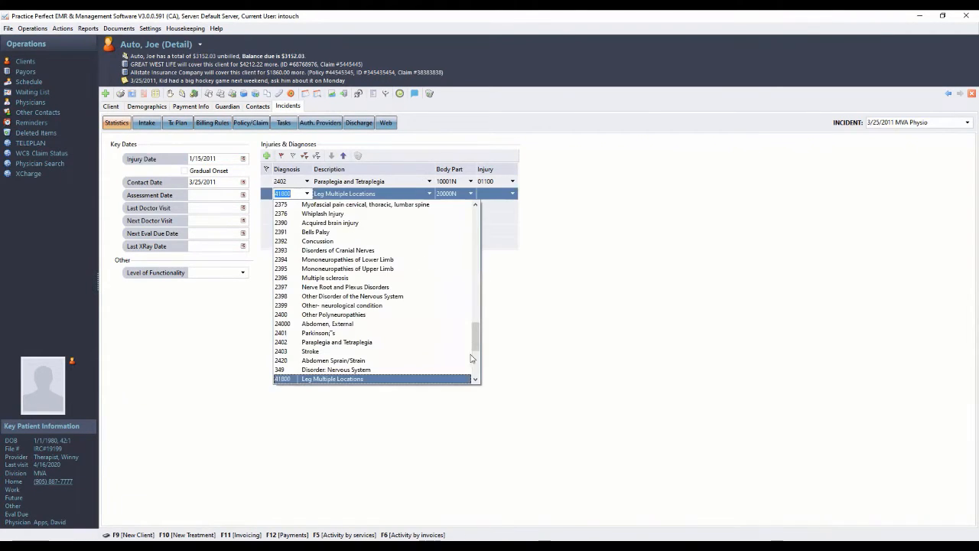
pyautogui.scroll(-5, 474, 326)
pyautogui.moveTo(475, 326); pyautogui.dragTo(474, 214)
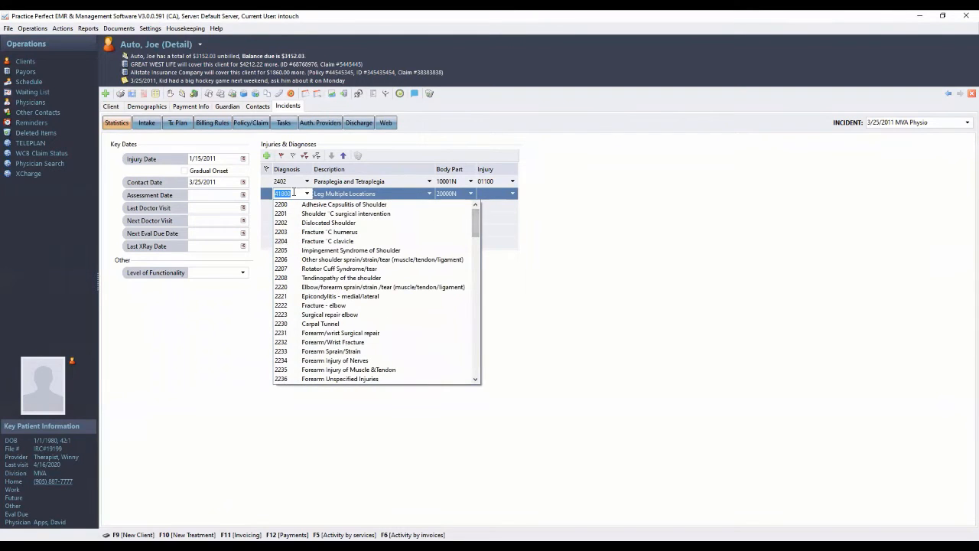
pyautogui.click(291, 192)
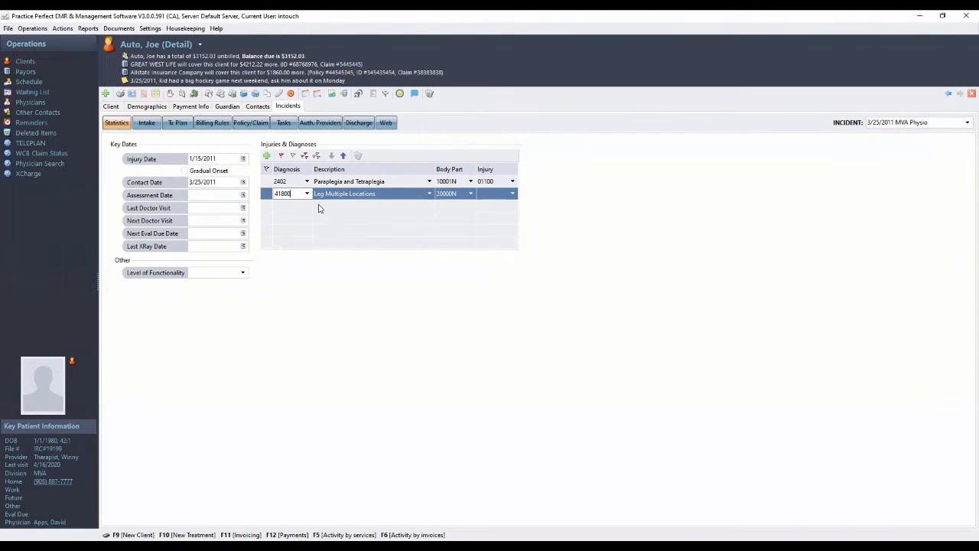
pyautogui.click(178, 124)
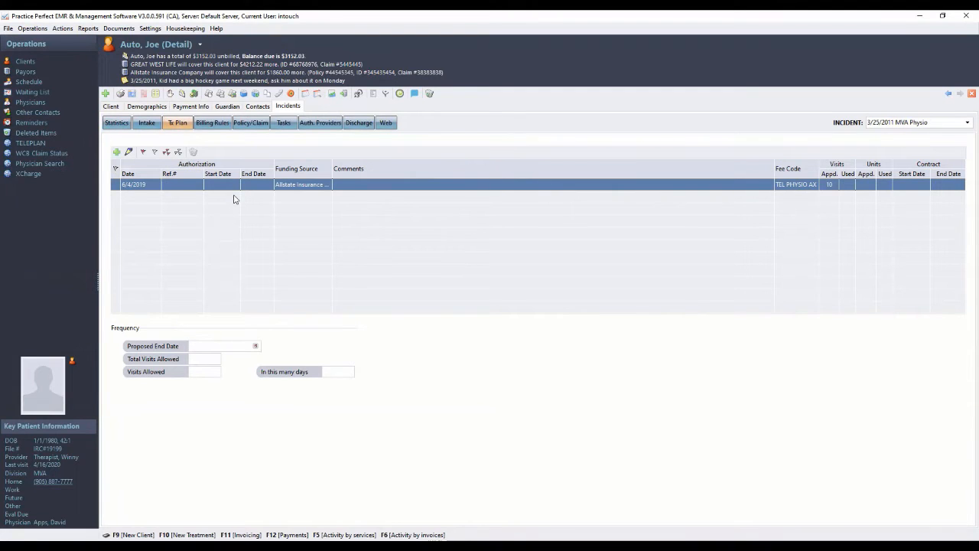
# Compare Allstate ($10,000.00) and Great West Life ($5,000.00) billing rules, then open Policy/Claim.
pyautogui.click(215, 123)
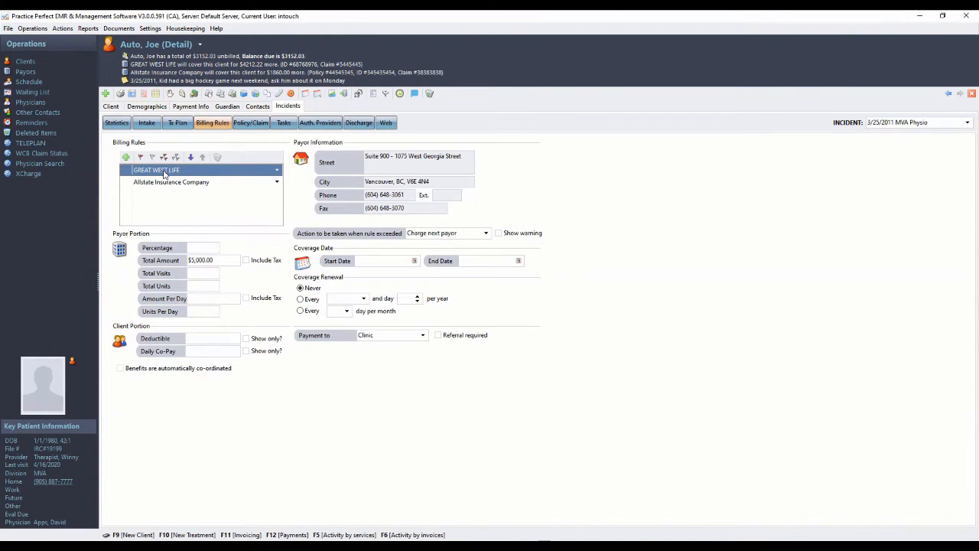
pyautogui.click(162, 184)
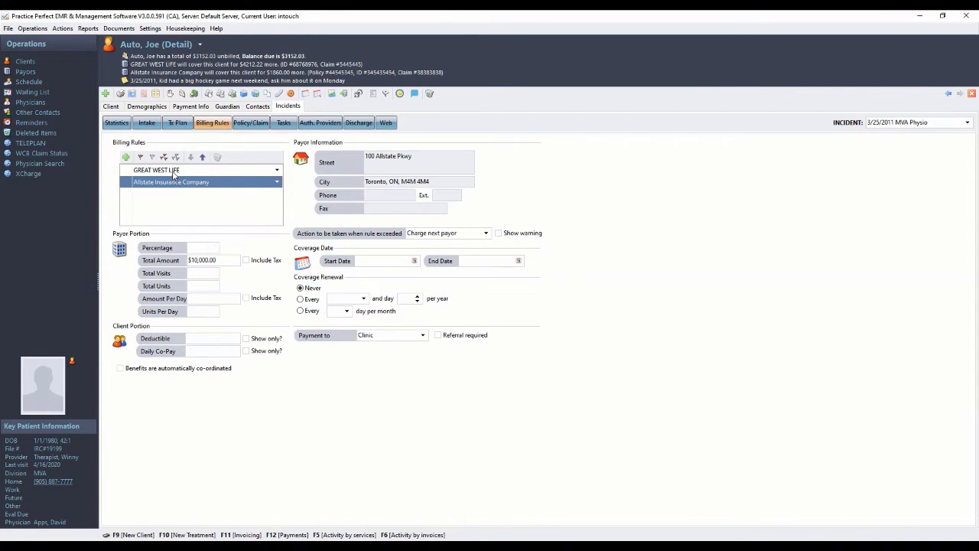
pyautogui.click(174, 171)
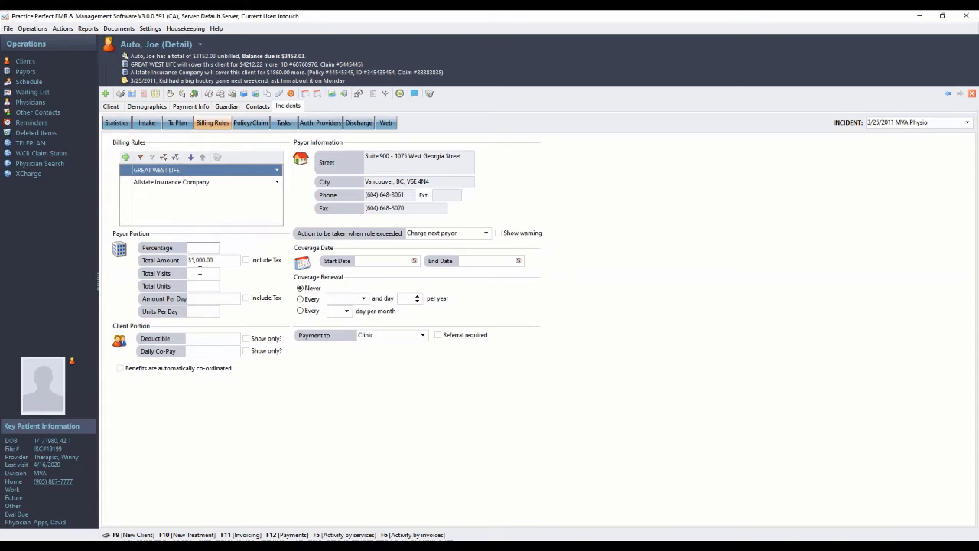
pyautogui.click(186, 184)
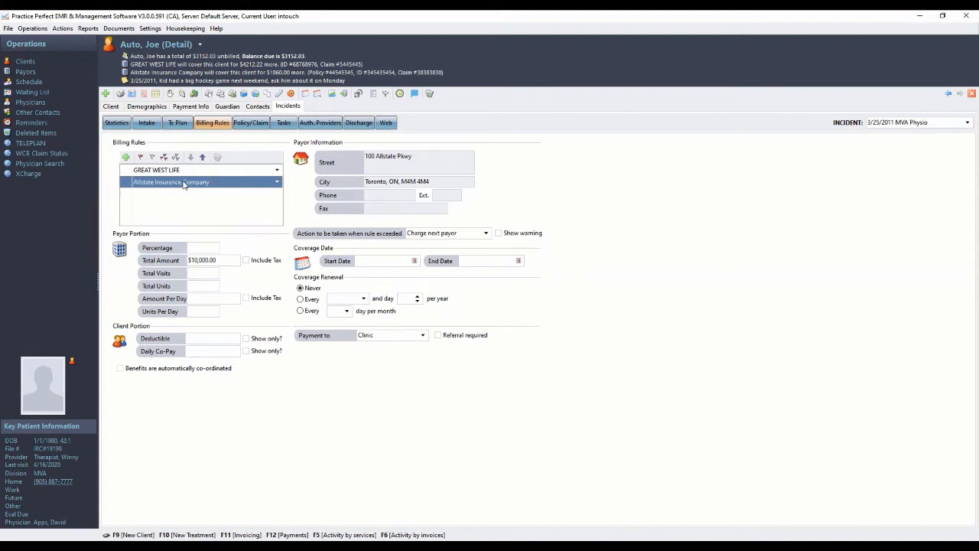
pyautogui.click(250, 122)
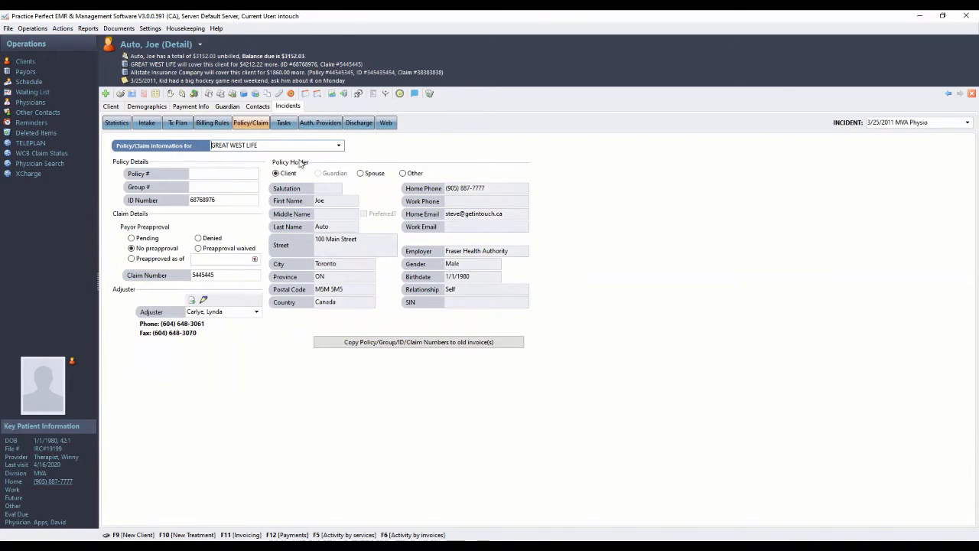
# Check Allstate Insurance Company's ID number, claim number and adjuster, then list the incident's tasks.
pyautogui.click(339, 147)
pyautogui.click(281, 170)
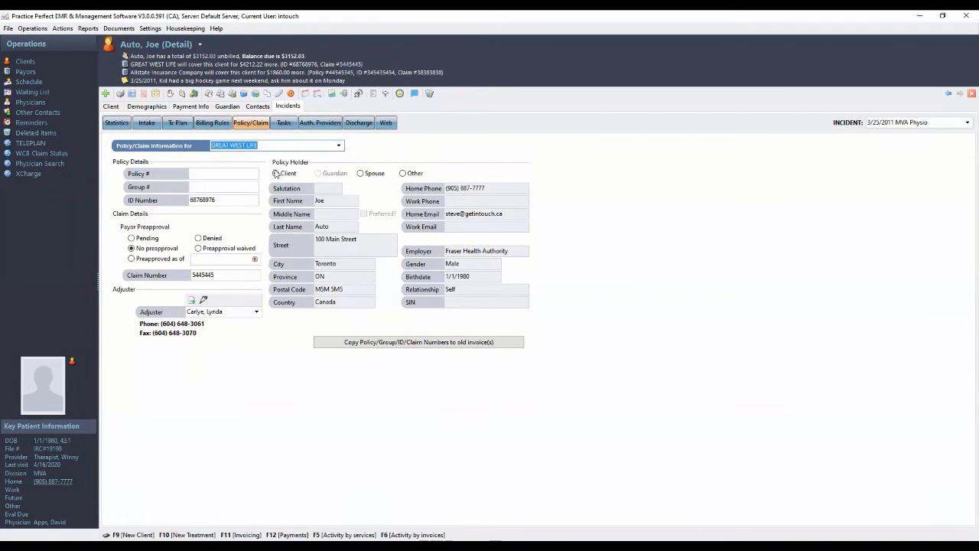
pyautogui.click(221, 198)
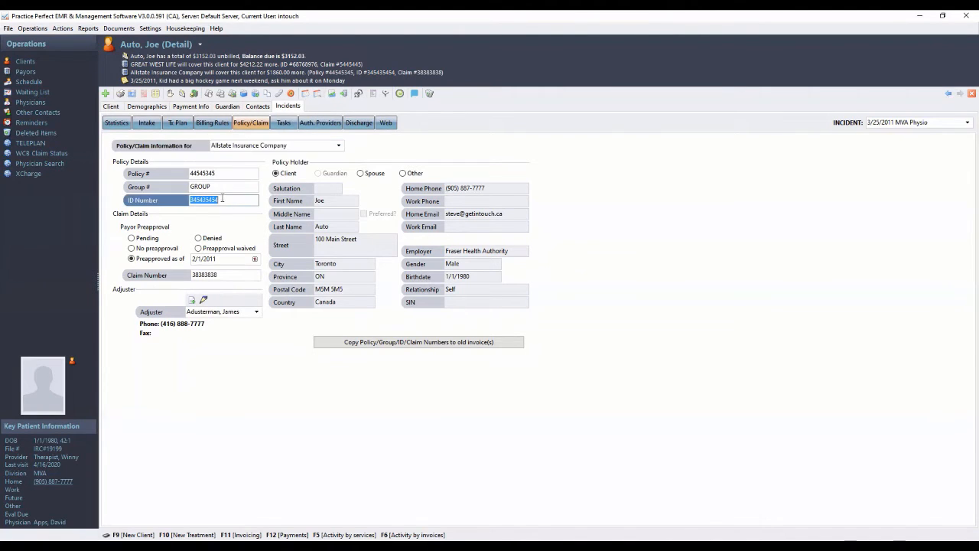
pyautogui.click(222, 274)
pyautogui.click(245, 311)
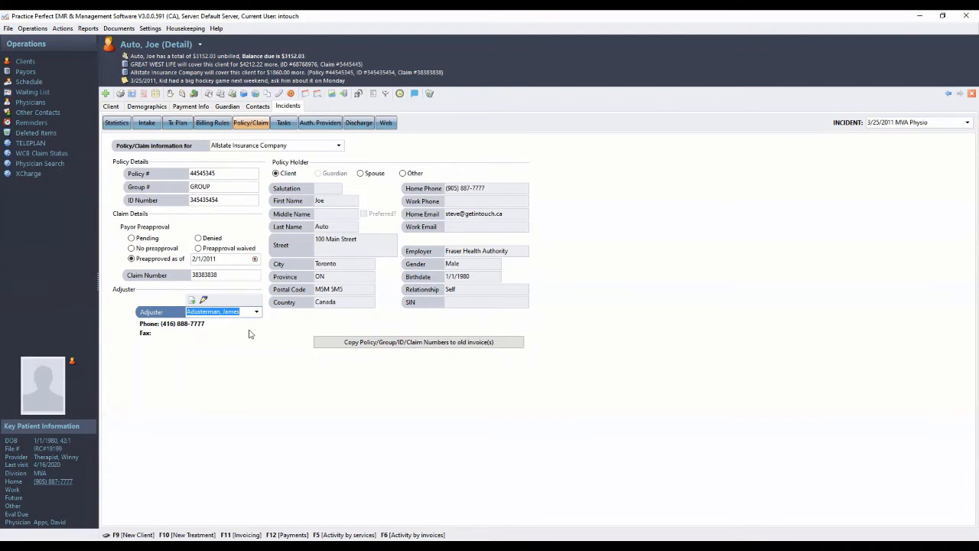
pyautogui.click(290, 127)
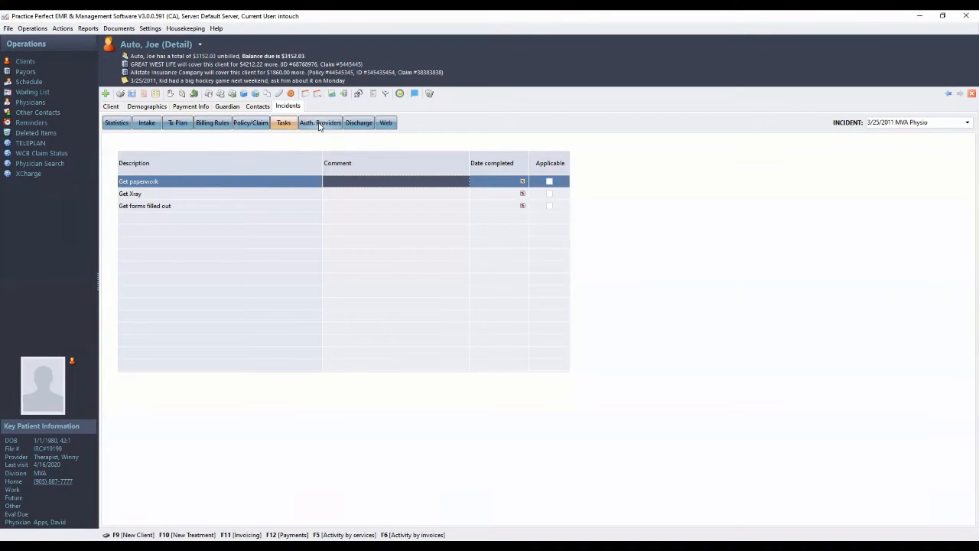
# View the incident's authorized providers and client details, then bring up the 18-payor list.
pyautogui.click(320, 127)
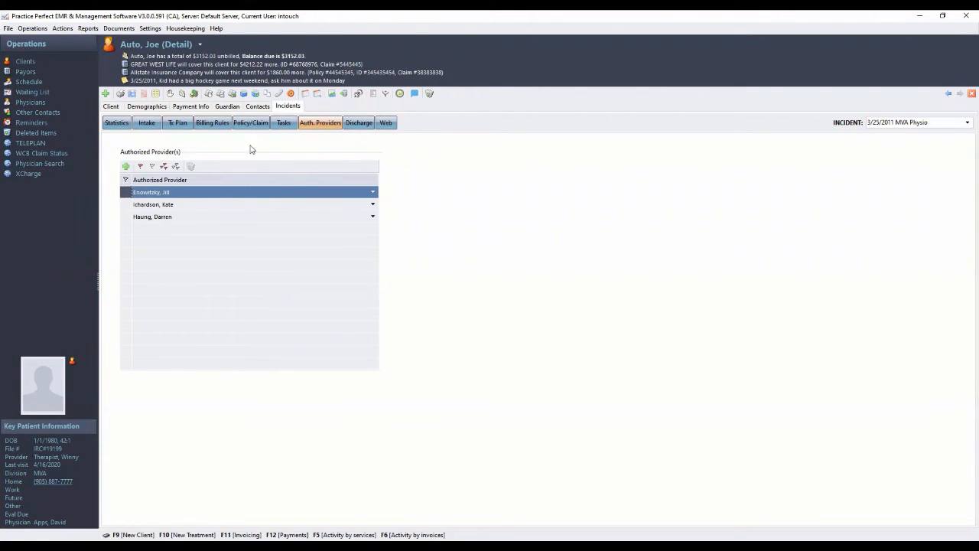
pyautogui.click(113, 107)
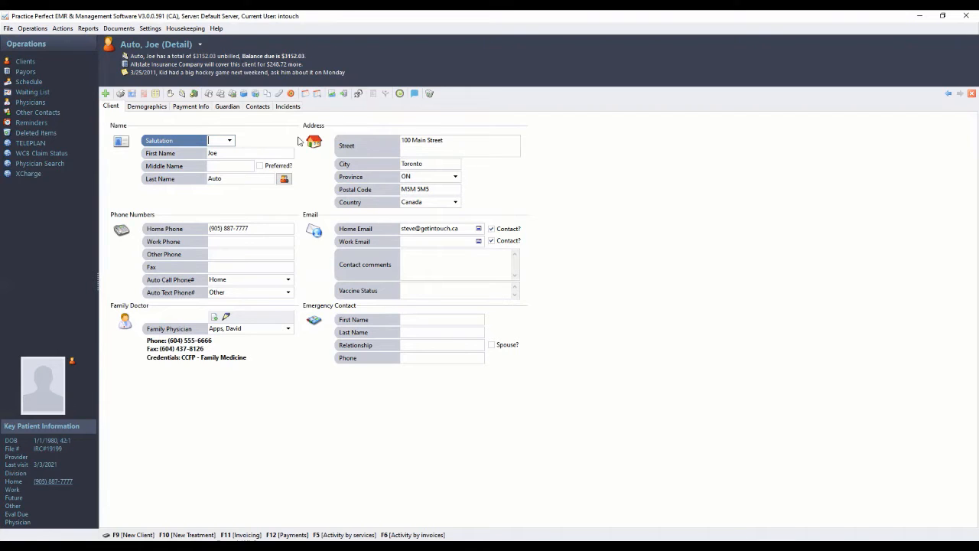
pyautogui.click(26, 72)
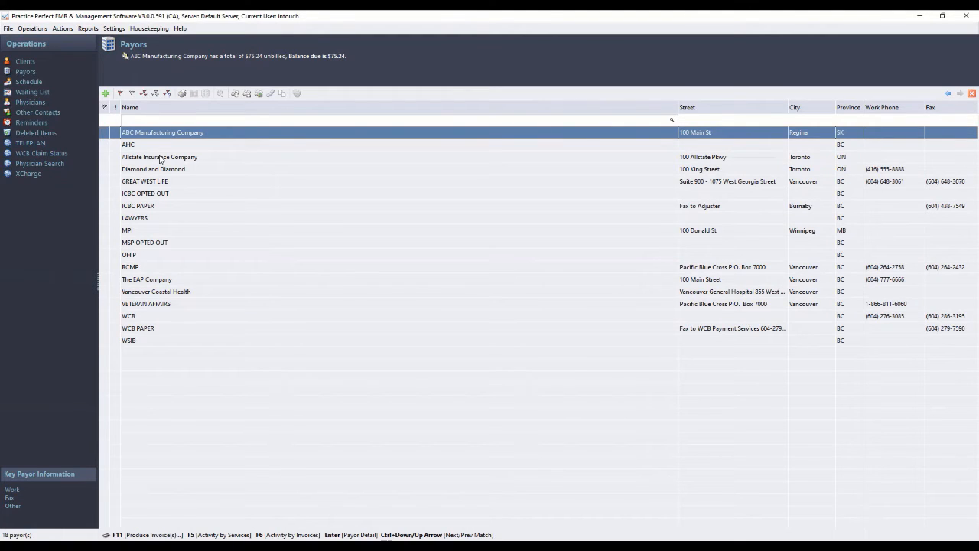
# Open Allstate Insurance Company's payor details and look at its contact field.
pyautogui.click(169, 159)
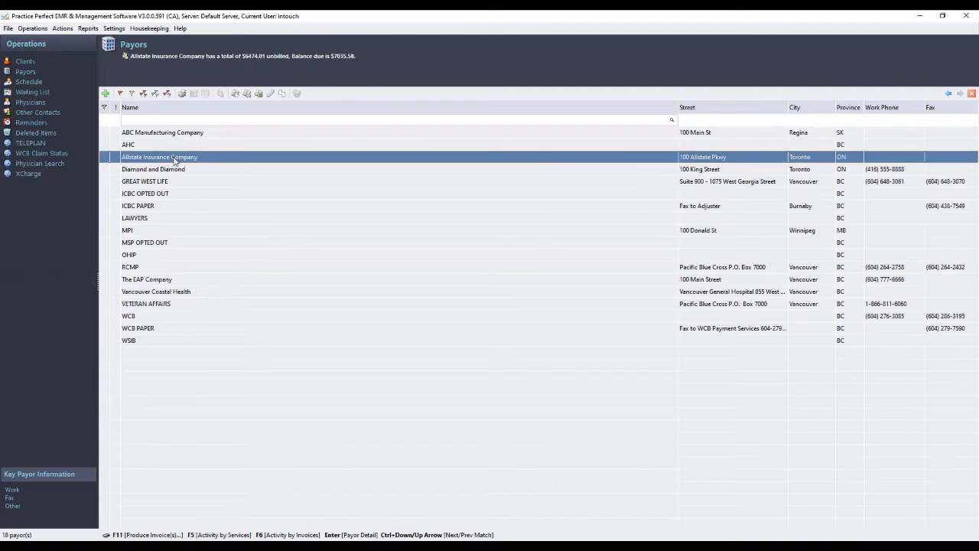
pyautogui.doubleClick(173, 159)
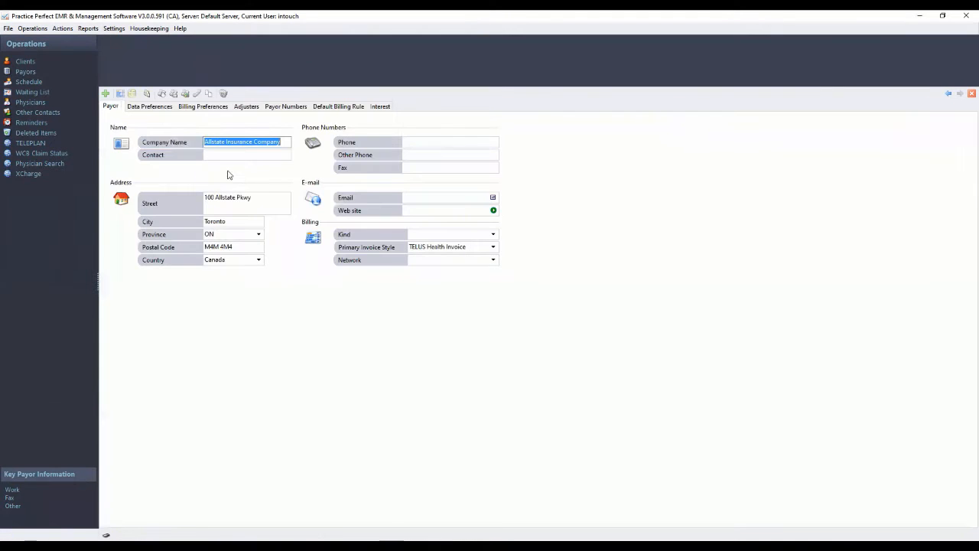
pyautogui.click(271, 155)
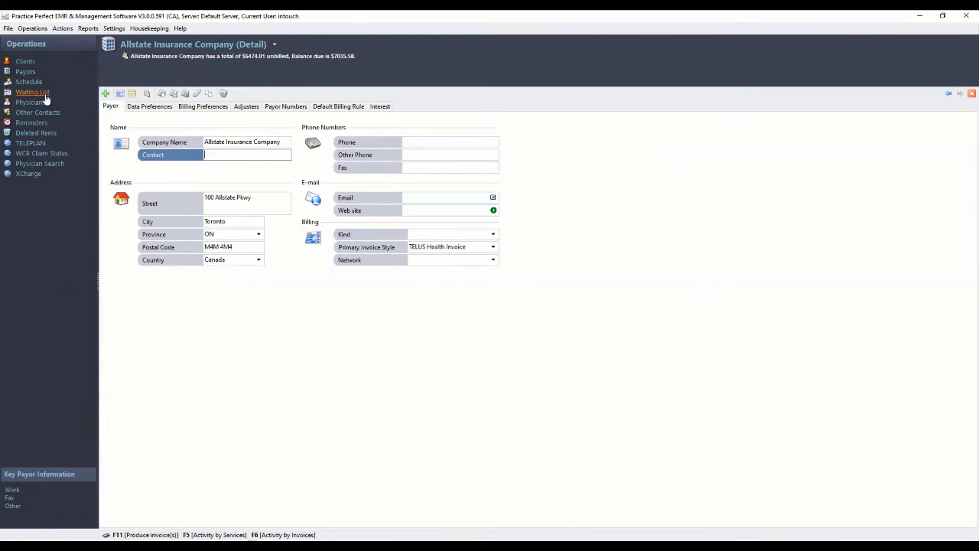
pyautogui.click(25, 72)
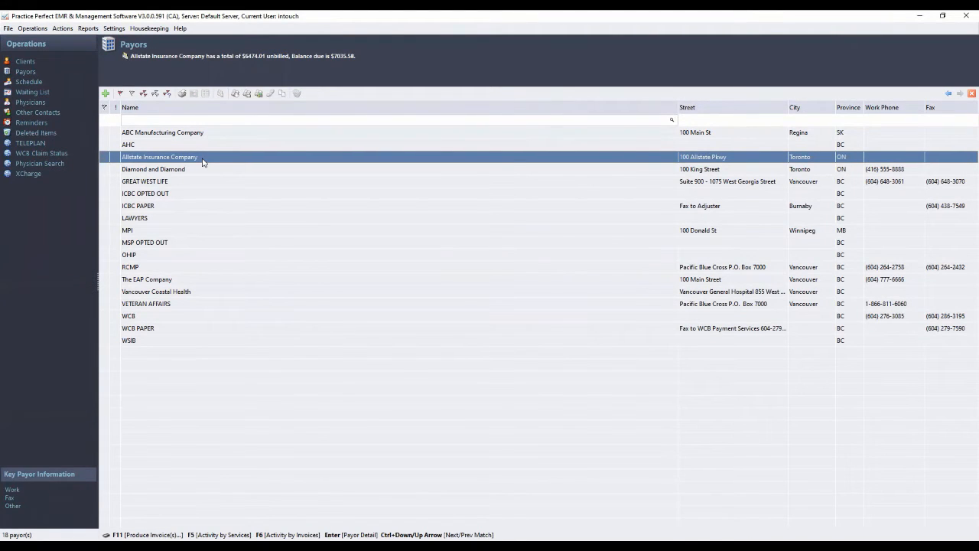
pyautogui.doubleClick(203, 161)
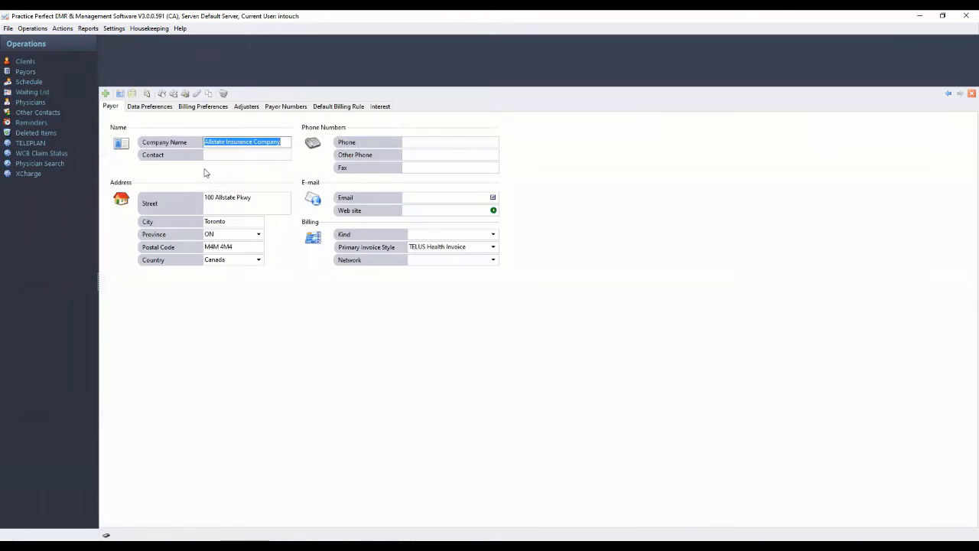
# Set Allstate's primary invoice style to HCAI Invoice, then go to the active clients list.
pyautogui.click(493, 246)
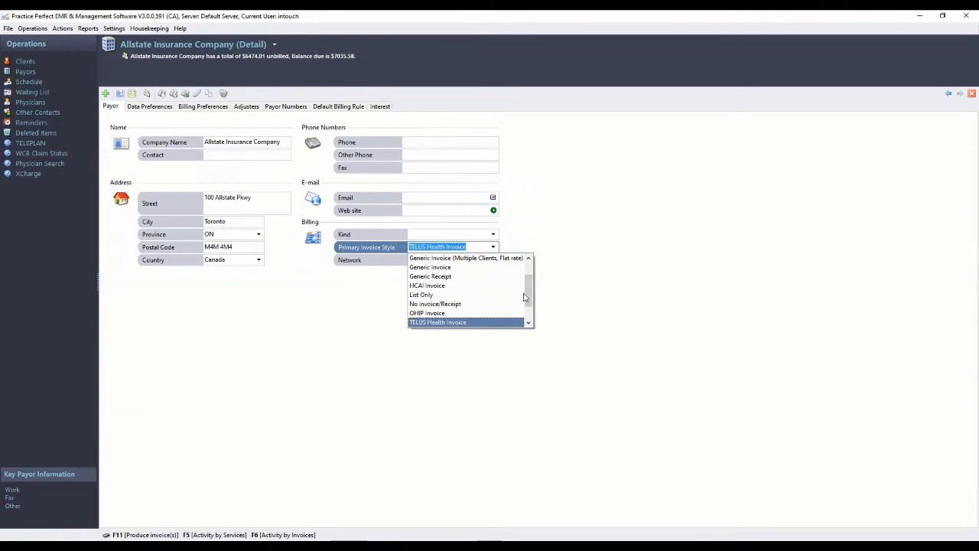
pyautogui.scroll(-1, 525, 297)
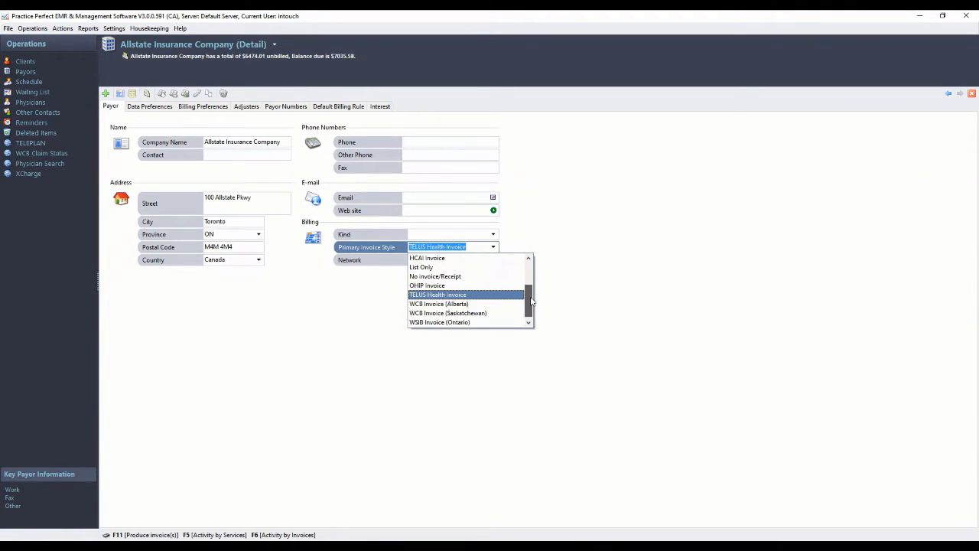
pyautogui.scroll(2, 532, 301)
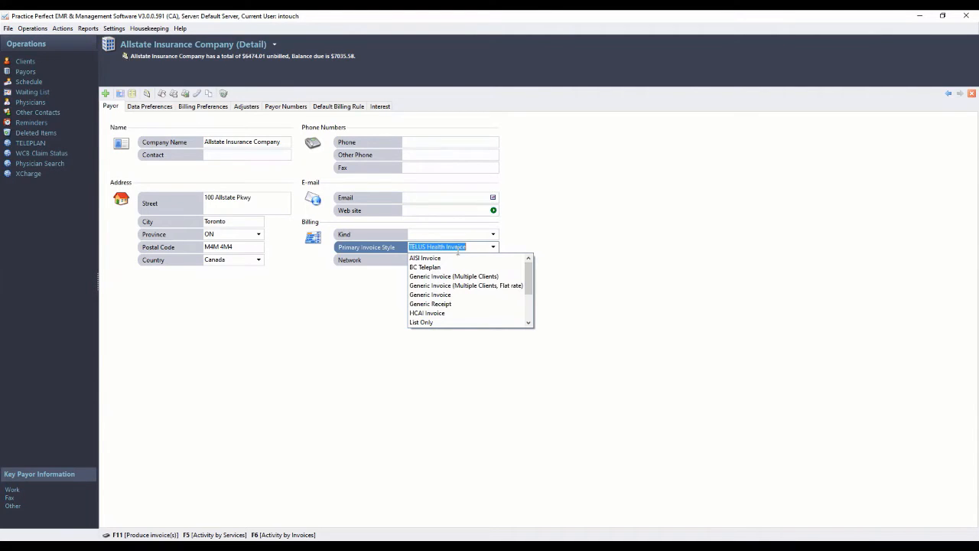
pyautogui.click(433, 267)
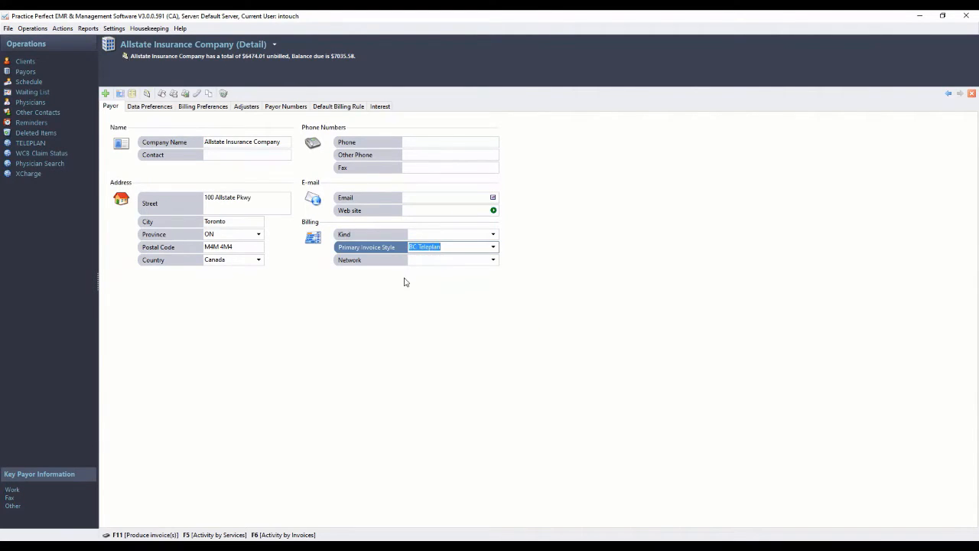
pyautogui.click(63, 28)
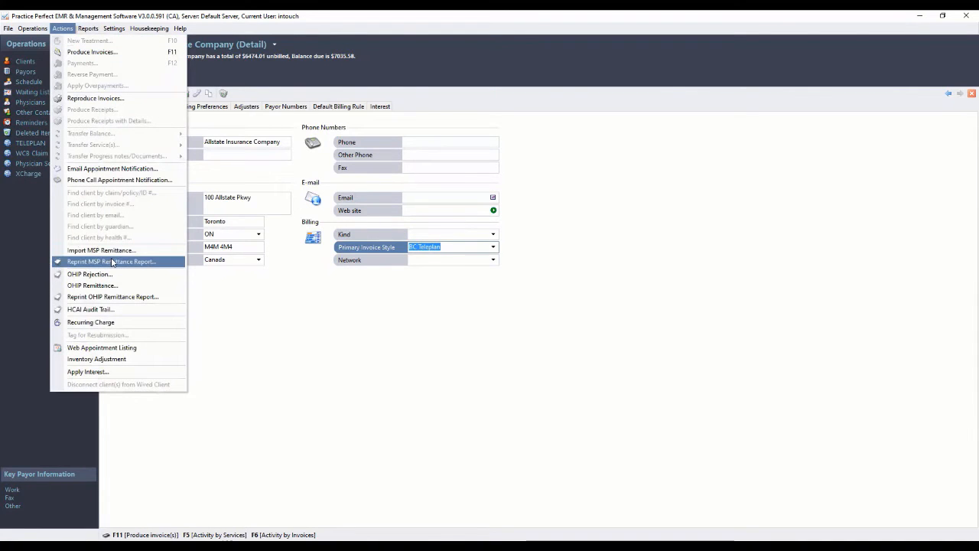
pyautogui.click(267, 287)
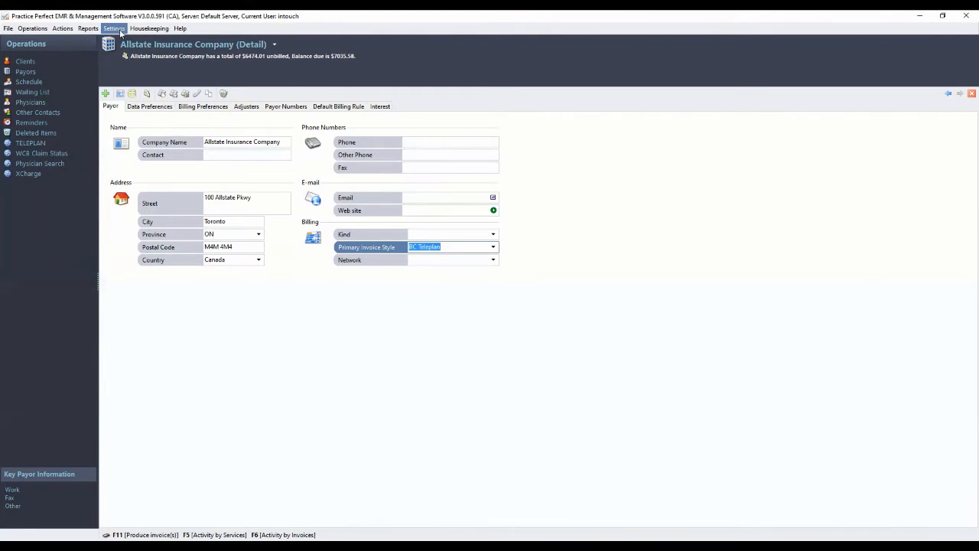
pyautogui.click(493, 246)
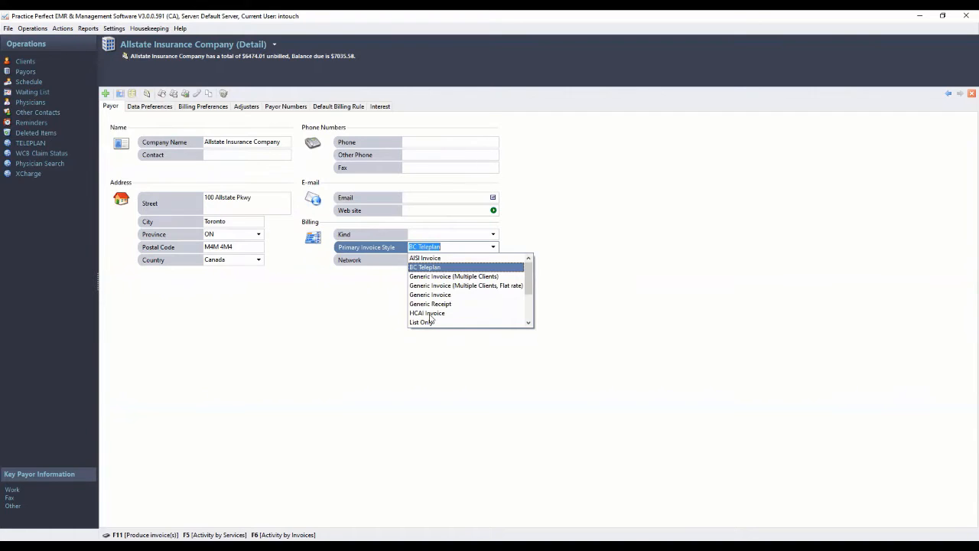
pyautogui.moveTo(529, 281)
pyautogui.mouseDown()
pyautogui.moveTo(527, 310)
pyautogui.moveTo(528, 267)
pyautogui.mouseUp()
pyautogui.click(438, 313)
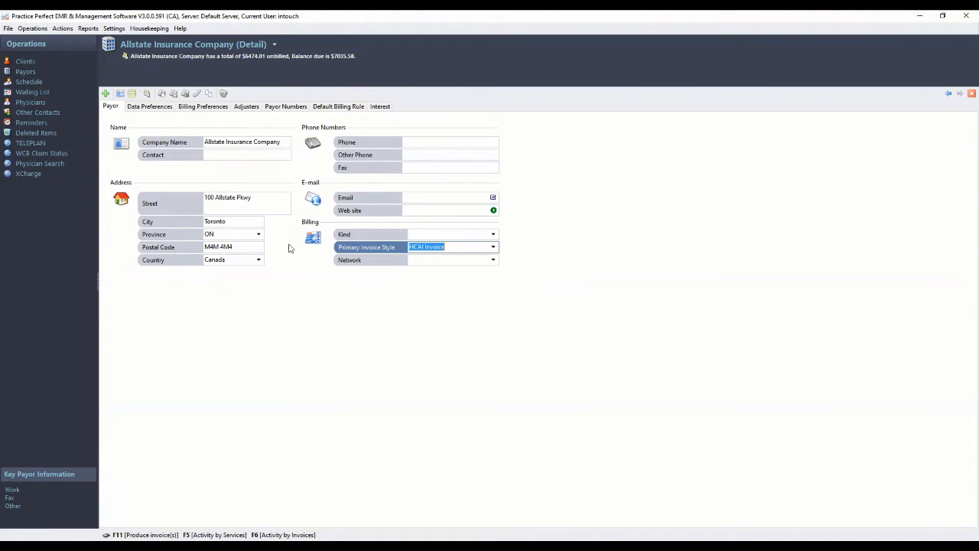
pyautogui.click(26, 61)
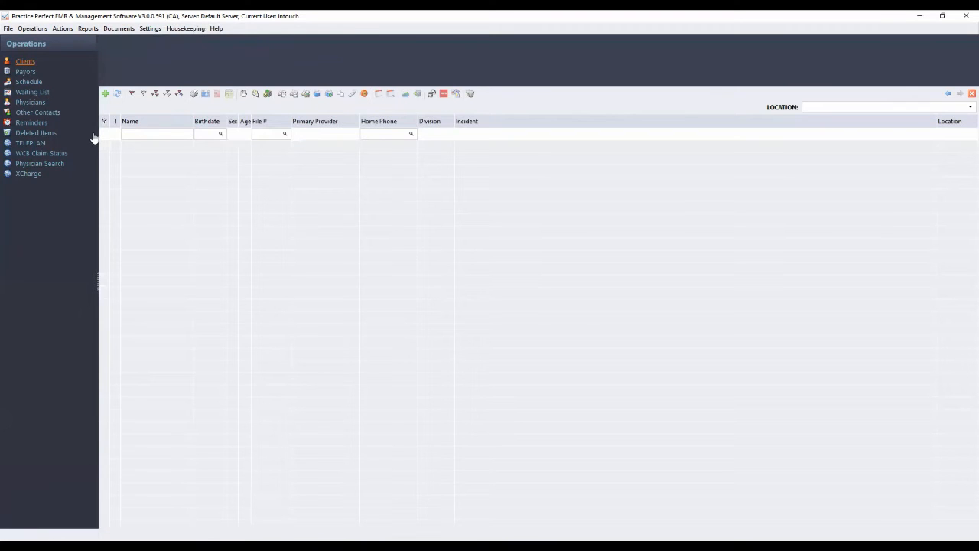
# Filter clients by 'auto' and open the matching client's OCF-23/18 documents.
pyautogui.click(150, 133)
pyautogui.write('auto')
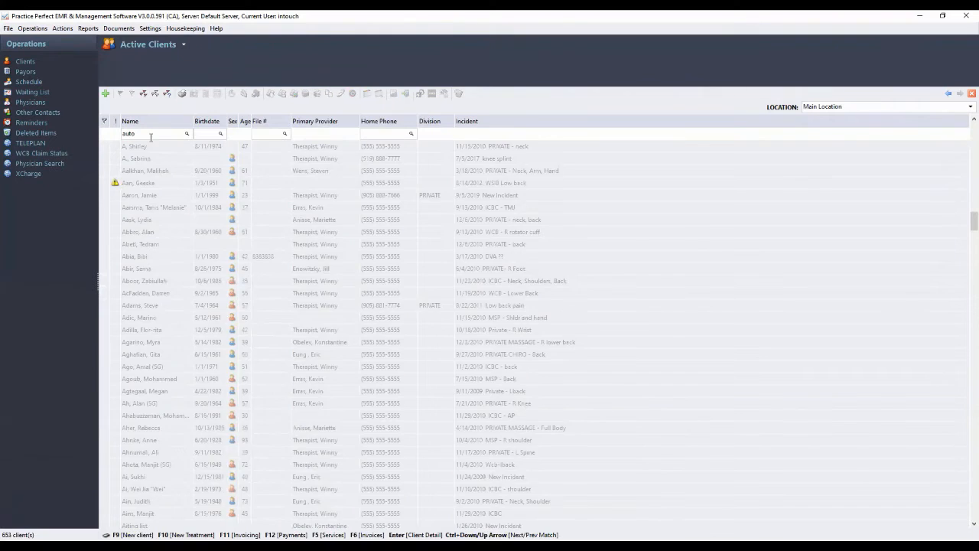
pyautogui.click(395, 95)
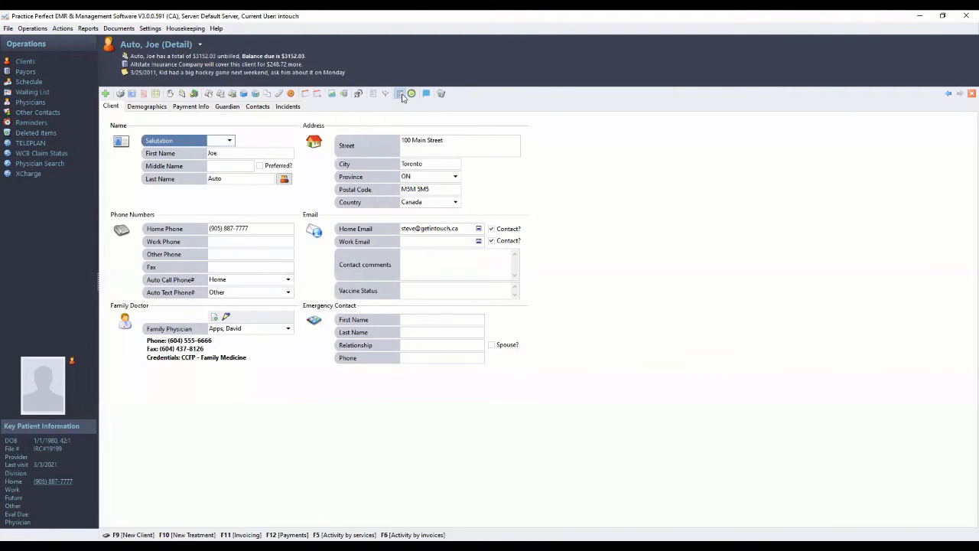
pyautogui.click(398, 93)
# Start a new OCF 18, view its Injury and Goals sections, cancel, and flag the document.
pyautogui.click(147, 94)
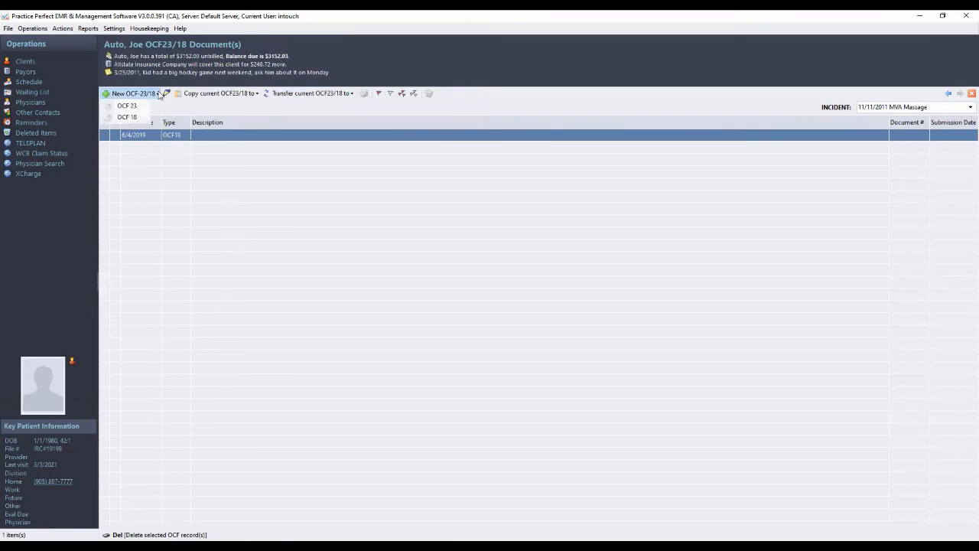
pyautogui.click(127, 117)
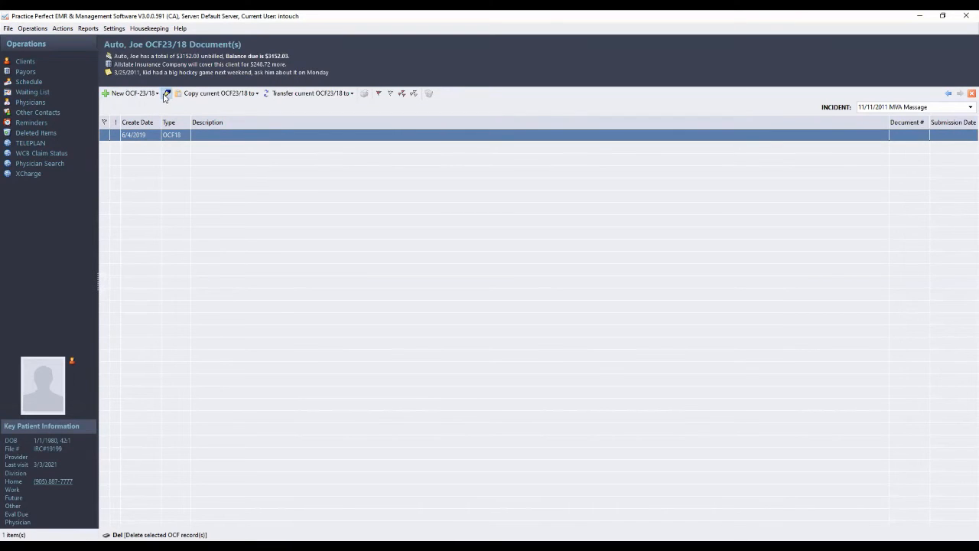
pyautogui.click(329, 151)
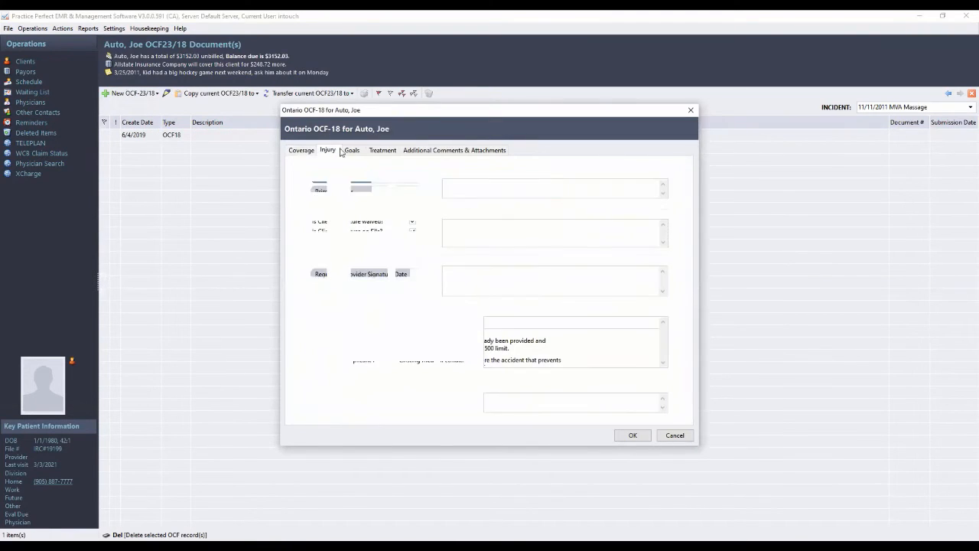
pyautogui.click(352, 150)
pyautogui.click(675, 435)
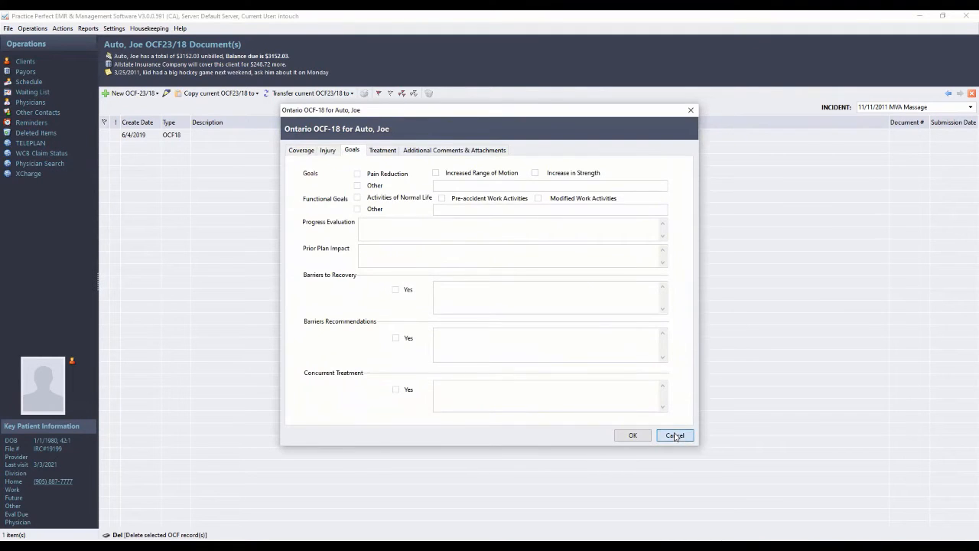
pyautogui.click(105, 137)
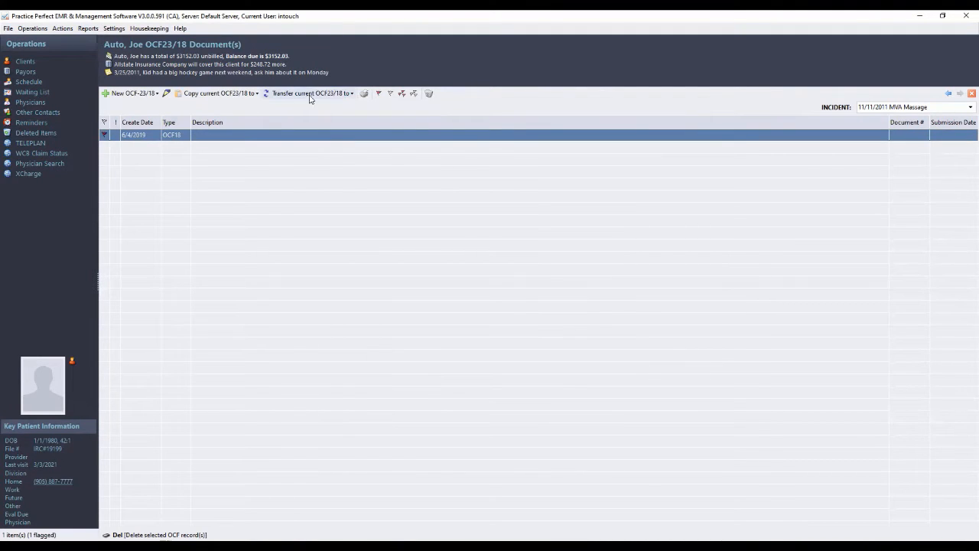
# Preview the OCF-18's nine-page printout, then close the preview and the print options.
pyautogui.click(365, 93)
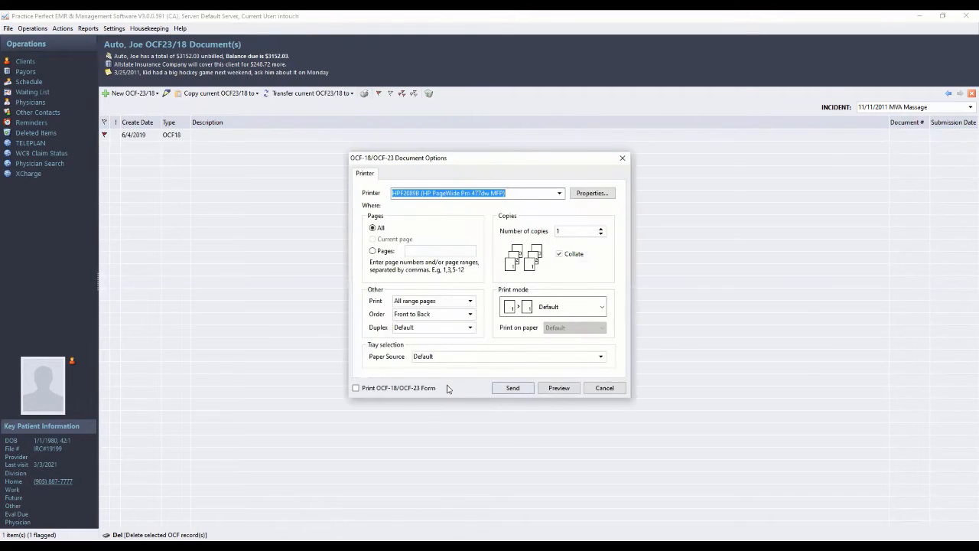
pyautogui.click(557, 388)
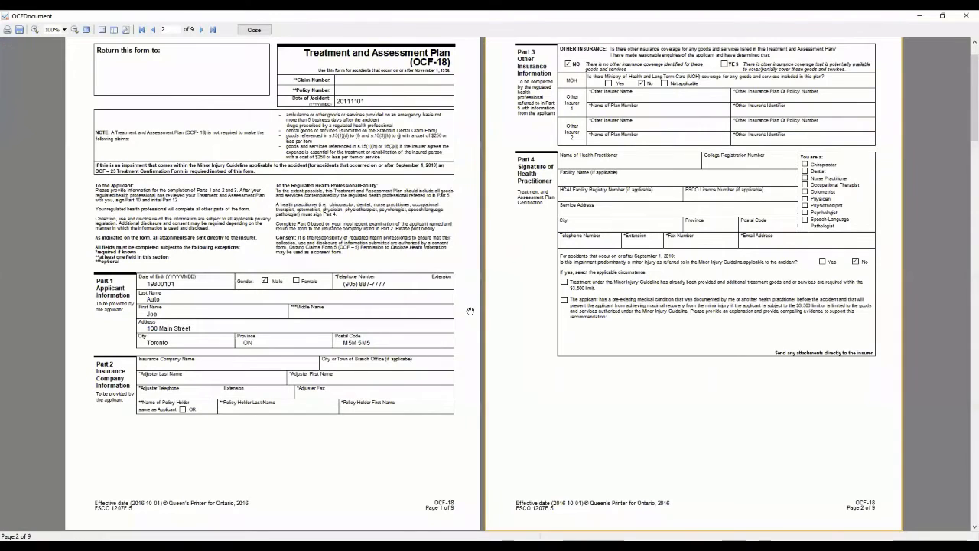
pyautogui.scroll(-6, 469, 311)
pyautogui.scroll(6, 521, 354)
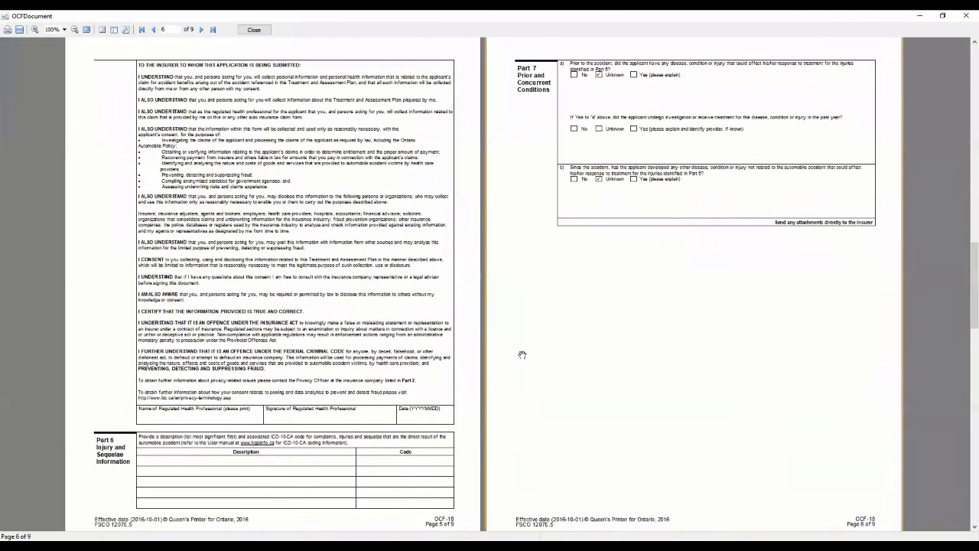
pyautogui.click(253, 31)
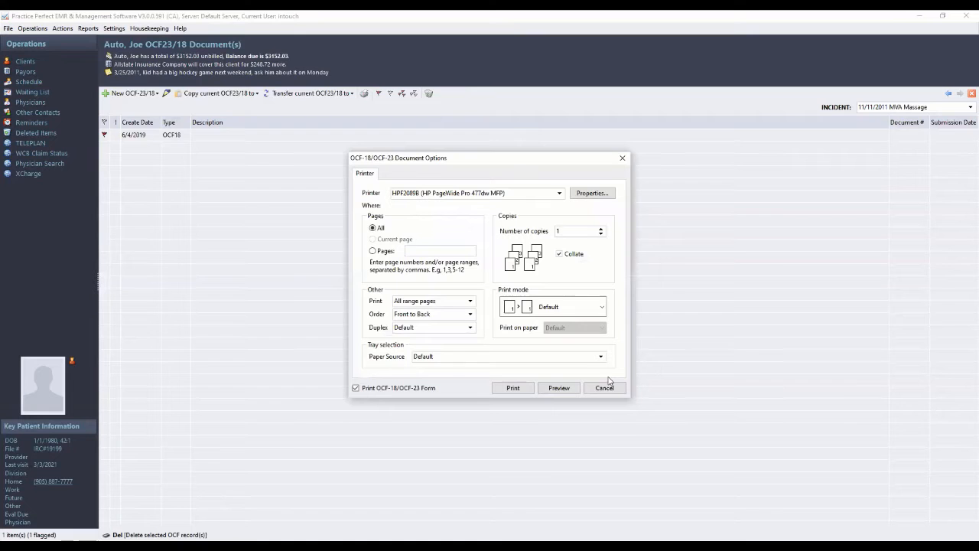
pyautogui.click(604, 388)
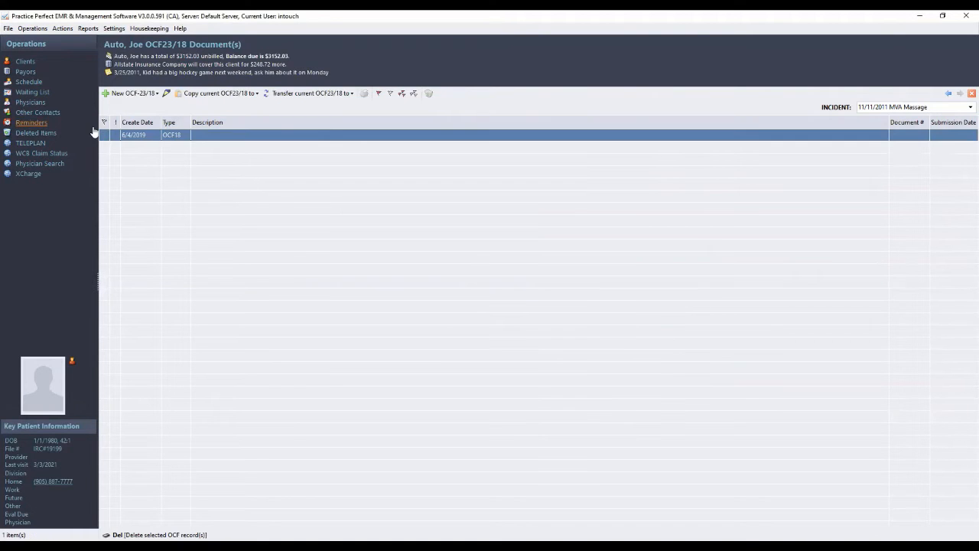
# Open GREAT WEST LIFE's payor details, browse invoice styles keeping Generic Invoice, then go to Clients.
pyautogui.click(31, 74)
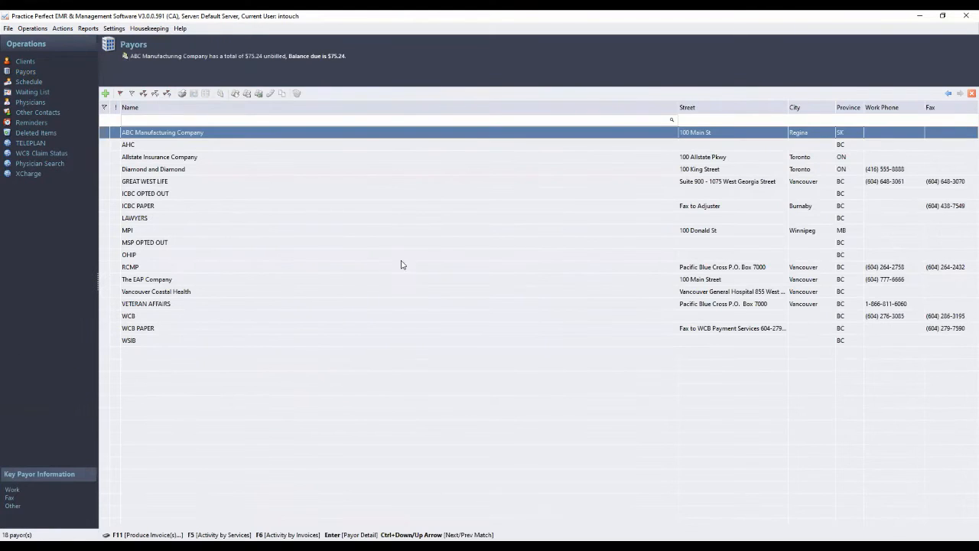
pyautogui.click(178, 185)
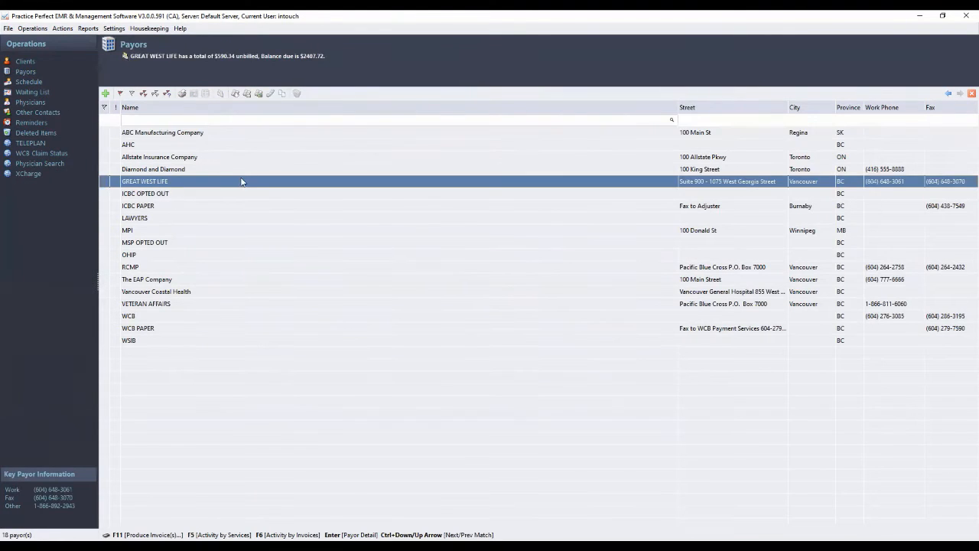
pyautogui.doubleClick(202, 185)
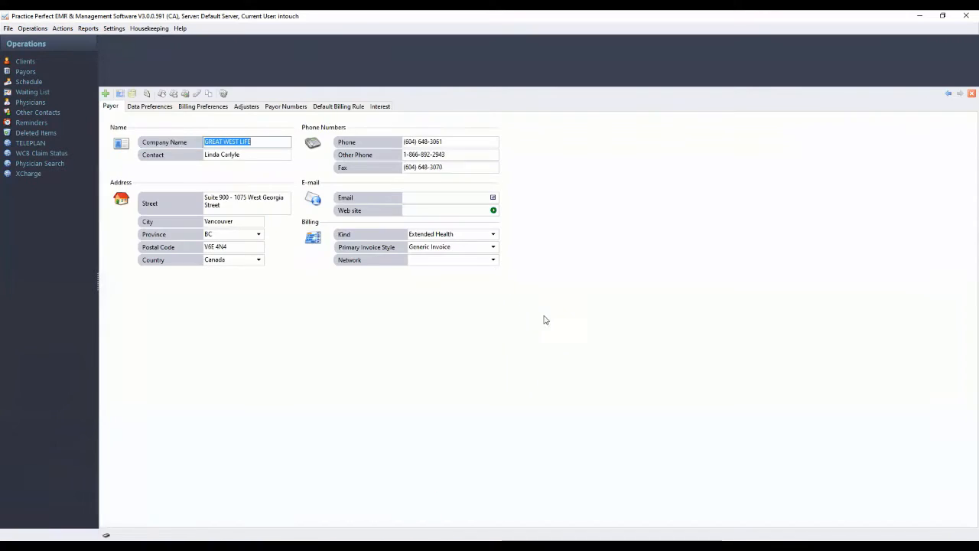
pyautogui.click(493, 246)
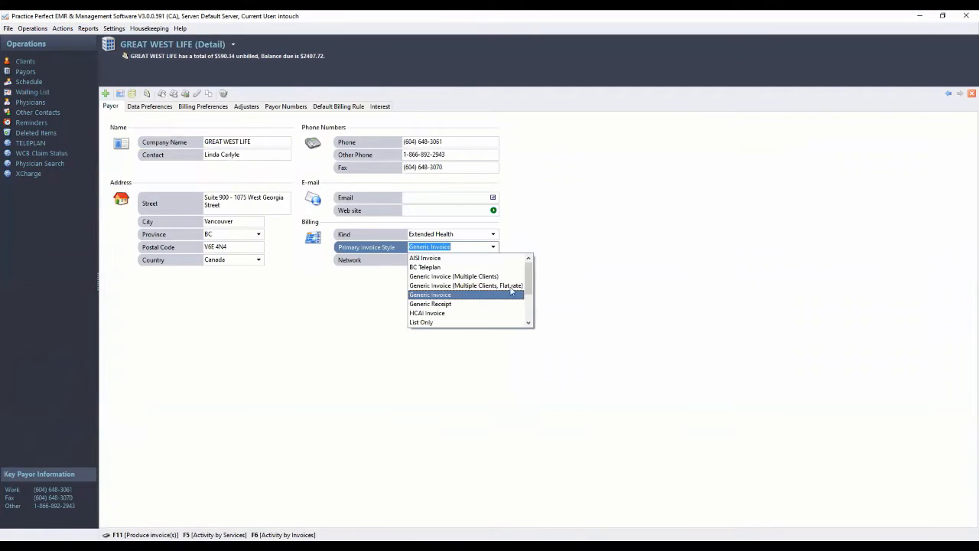
pyautogui.scroll(-2, 453, 319)
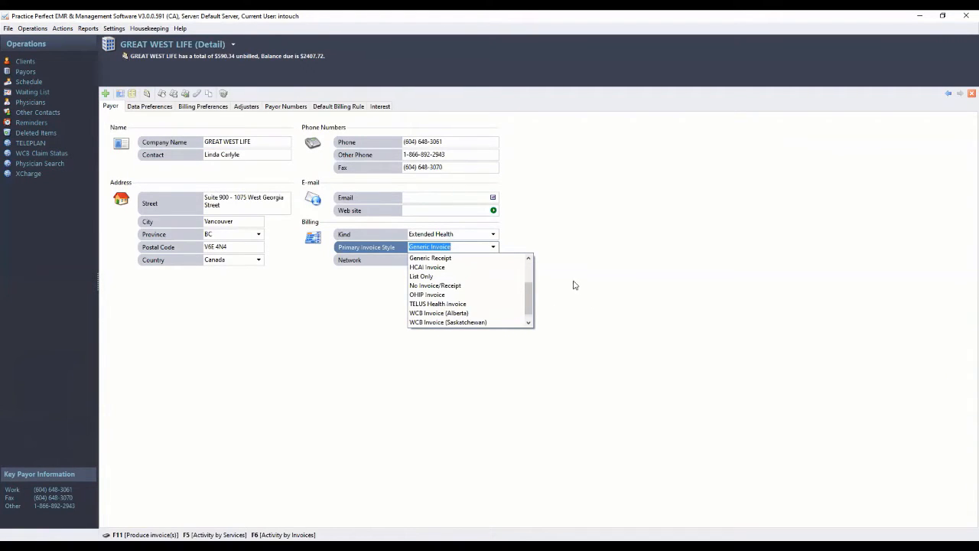
pyautogui.click(522, 228)
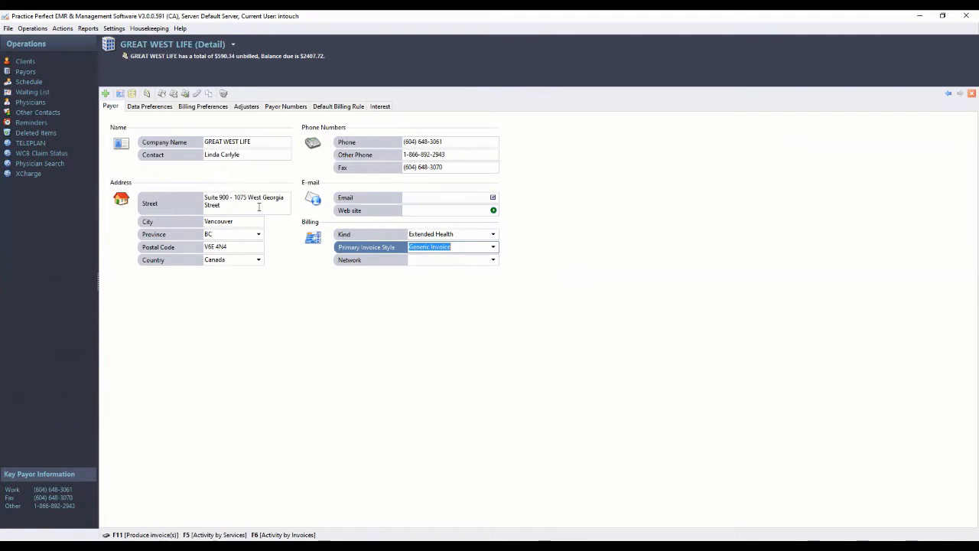
pyautogui.click(25, 62)
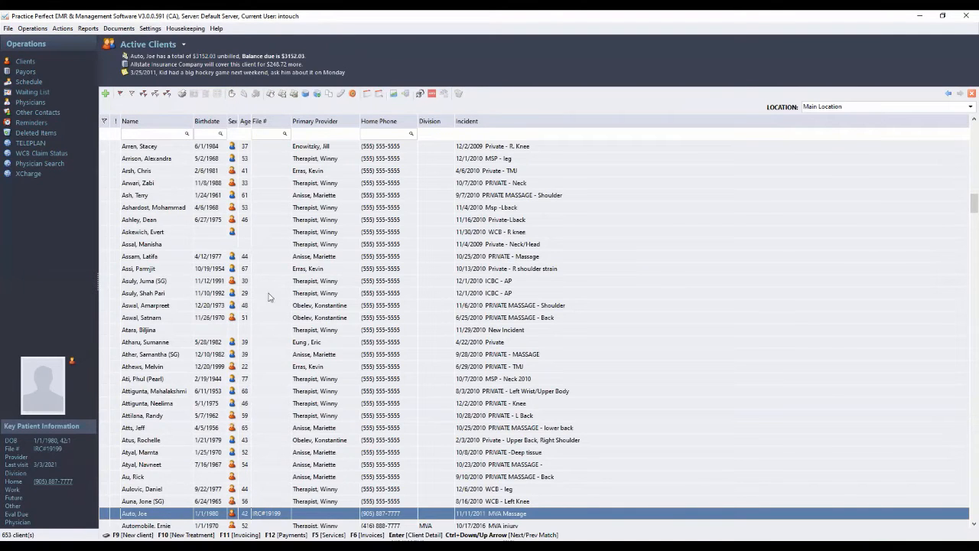
# Open the client's TELUS Health Pred-Auth Requests list.
pyautogui.press('Return')
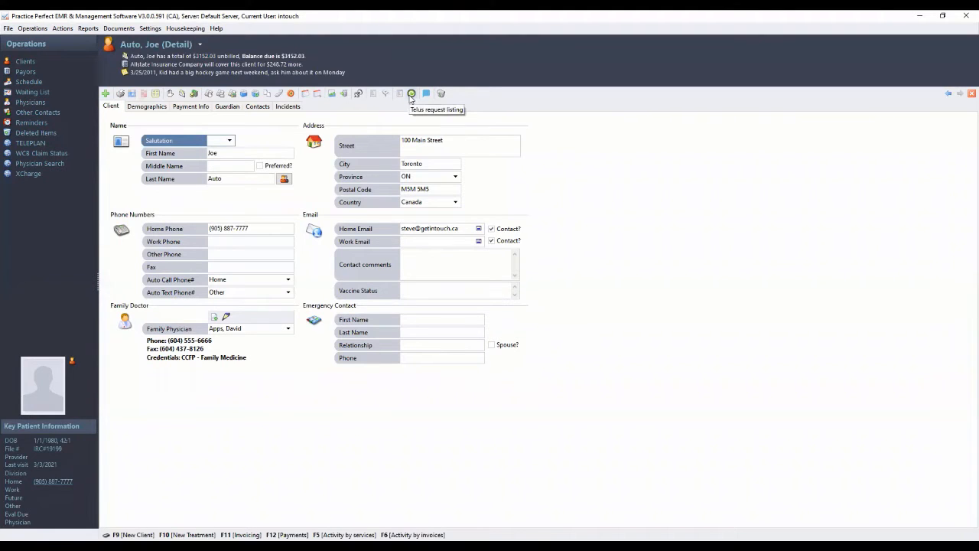
pyautogui.click(410, 94)
pyautogui.click(175, 122)
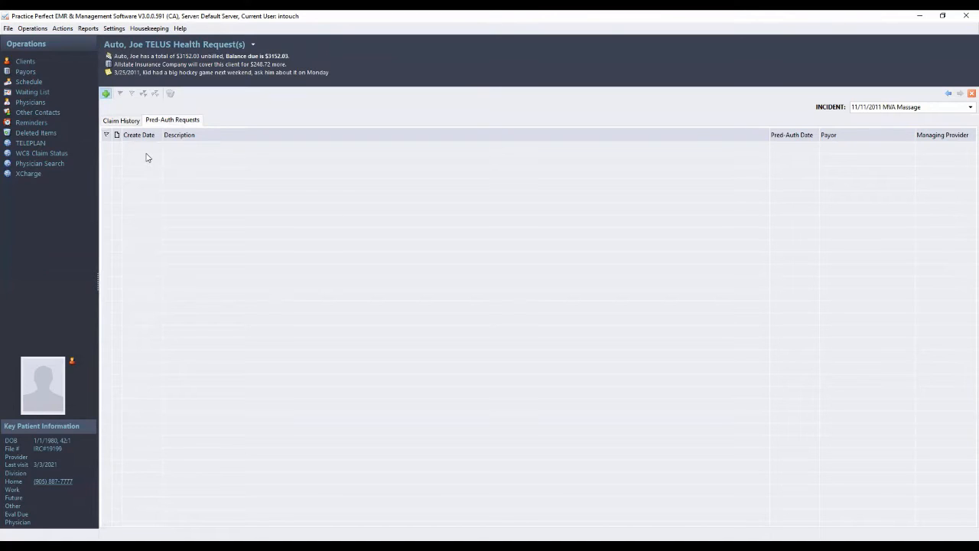
# Draft a pre-authorization request with Allstate Insurance Company and a managing provider, then discard it.
pyautogui.click(530, 215)
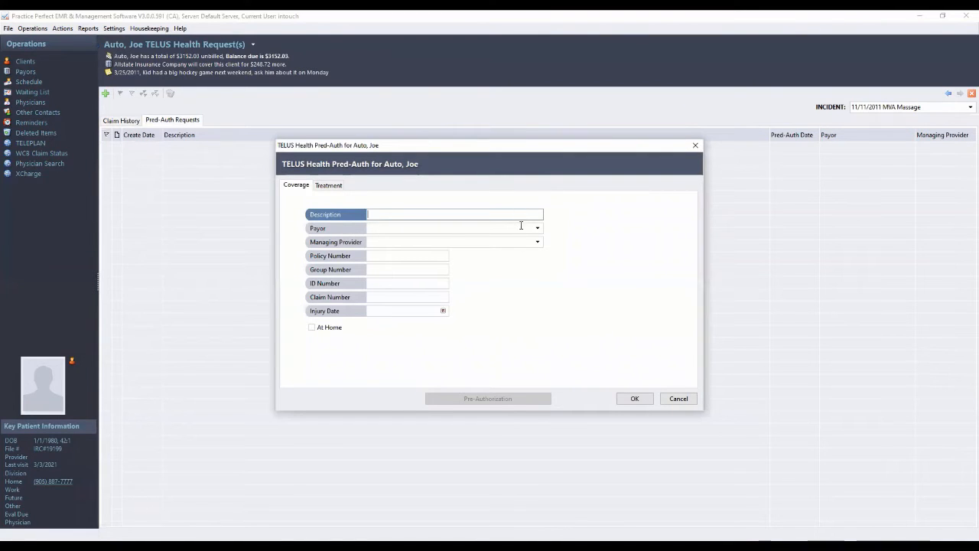
pyautogui.write('ytty')
pyautogui.click(538, 228)
pyautogui.click(394, 242)
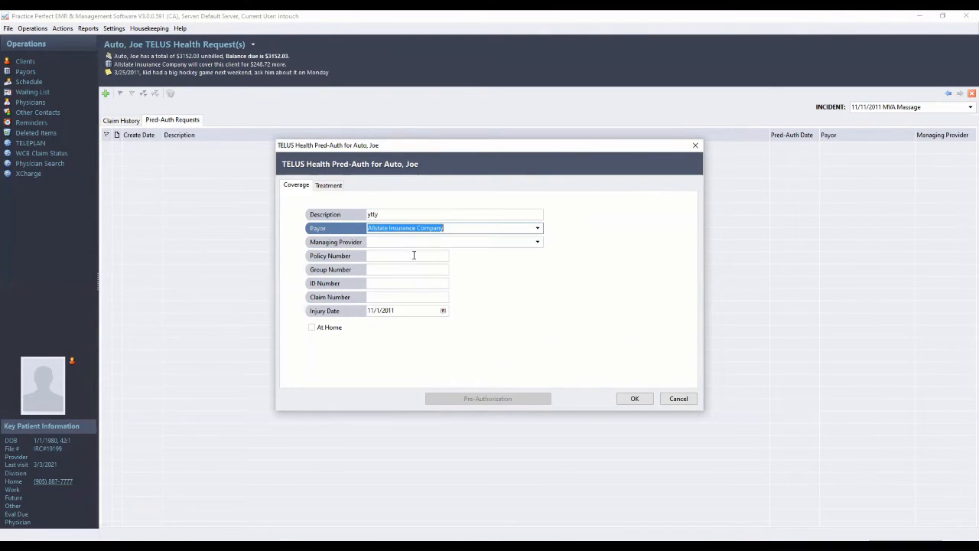
pyautogui.click(394, 243)
pyautogui.click(402, 270)
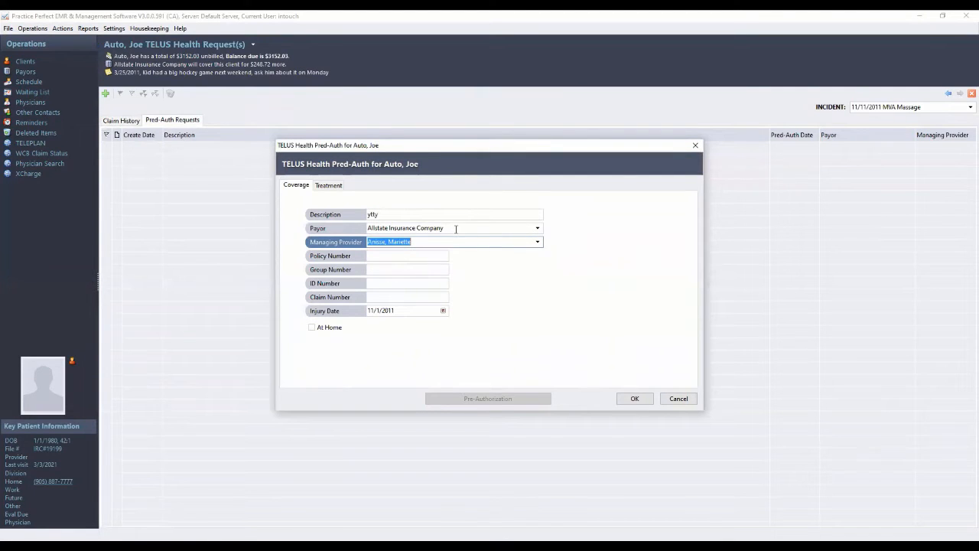
pyautogui.click(676, 400)
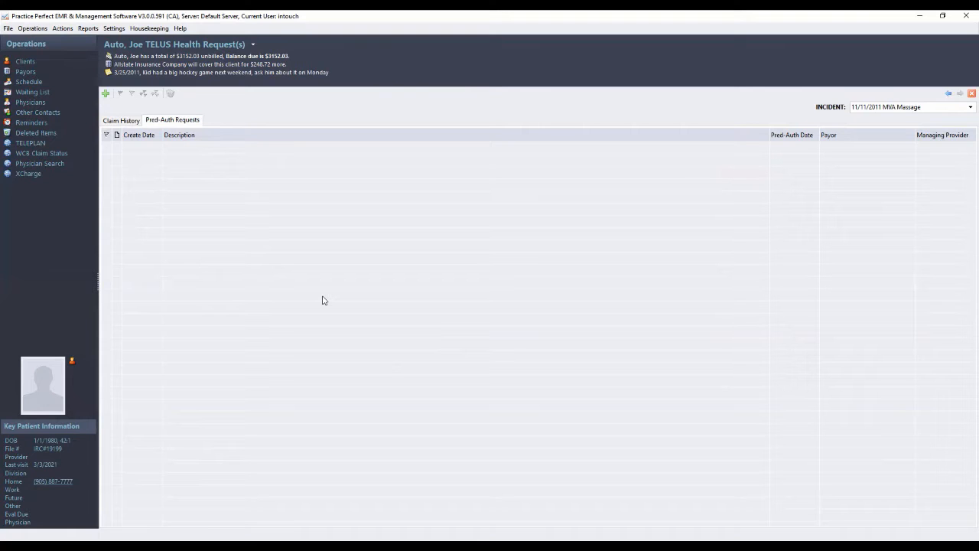
# Open a physician's detail record from the 867-doctor Physicians list and review its NPI and notes.
pyautogui.click(26, 63)
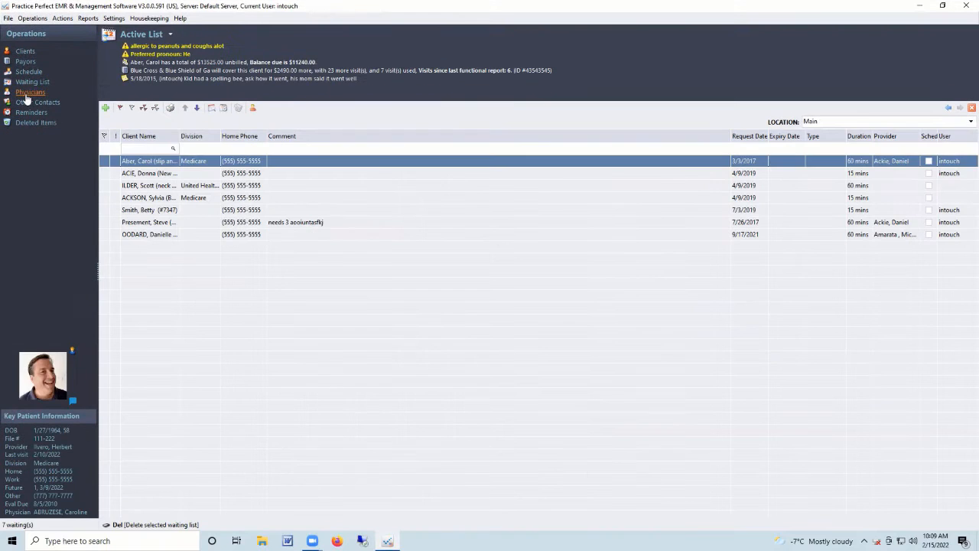
pyautogui.click(26, 93)
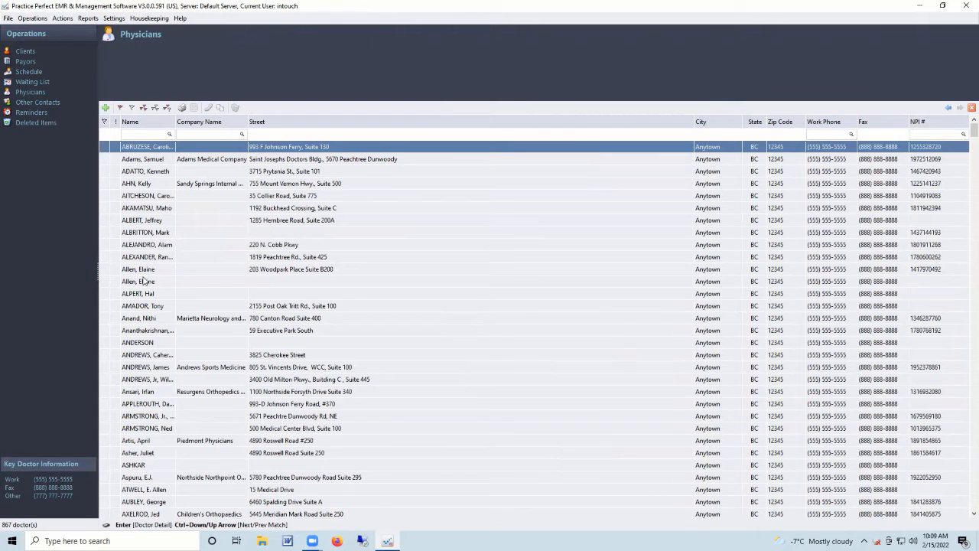
pyautogui.click(156, 161)
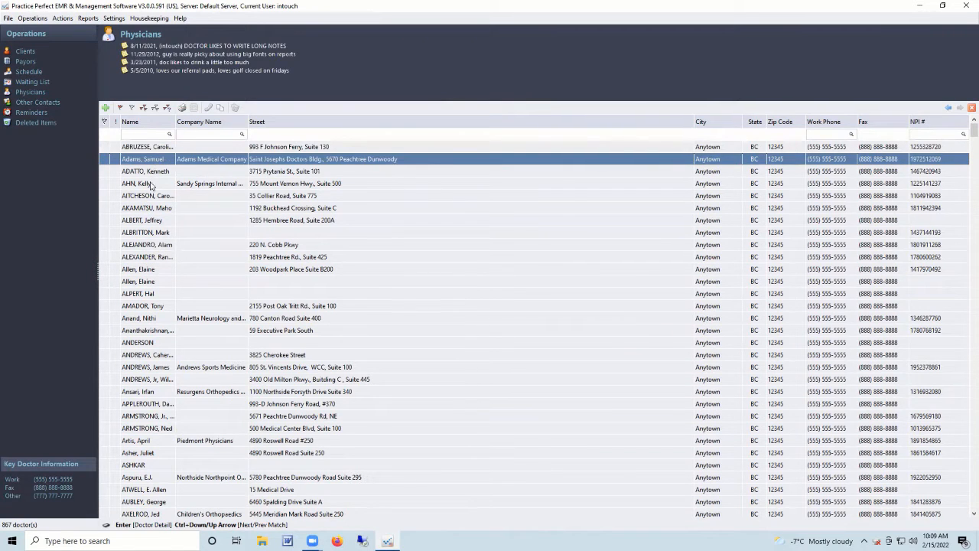
pyautogui.click(153, 184)
pyautogui.click(157, 159)
pyautogui.doubleClick(163, 160)
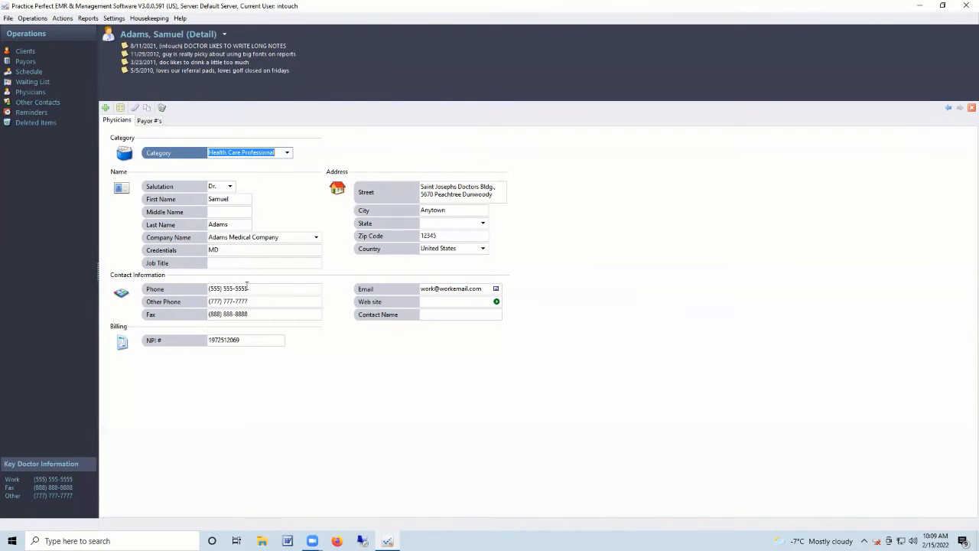
pyautogui.click(262, 343)
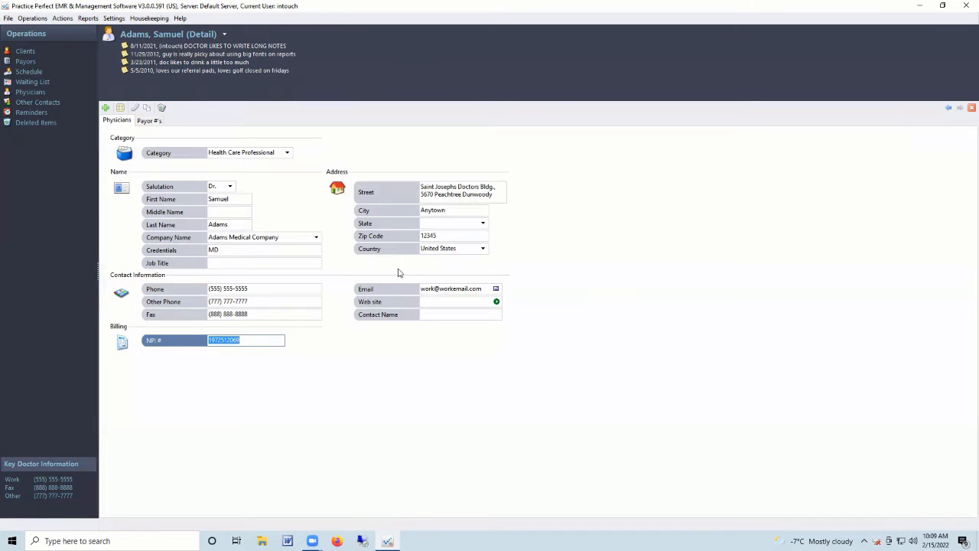
pyautogui.click(243, 54)
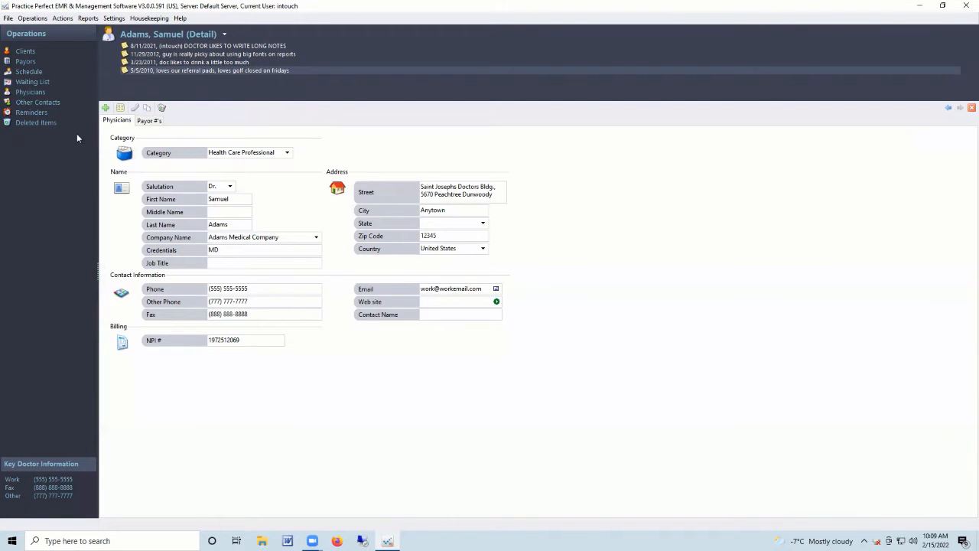
# Go to the Physicians list and flag all 867 doctors.
pyautogui.click(25, 51)
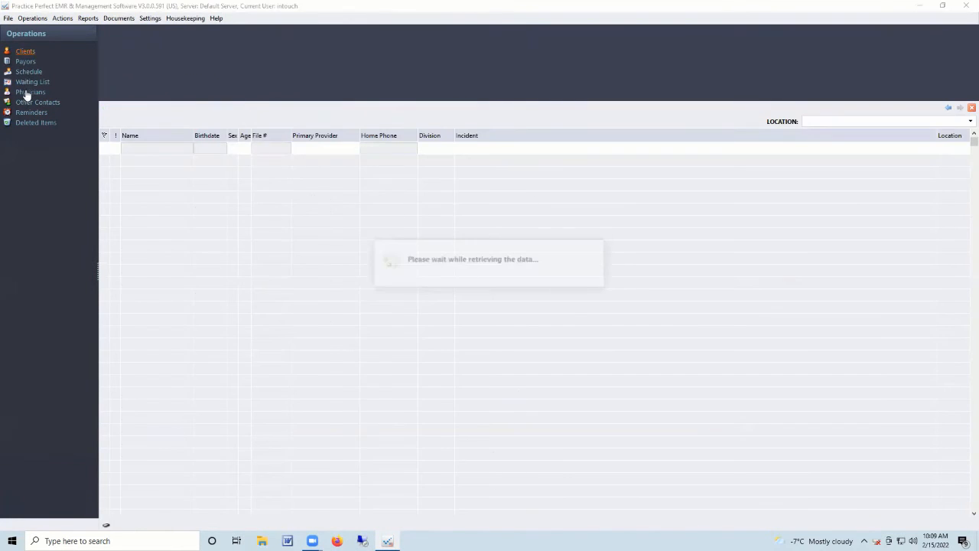
pyautogui.click(26, 62)
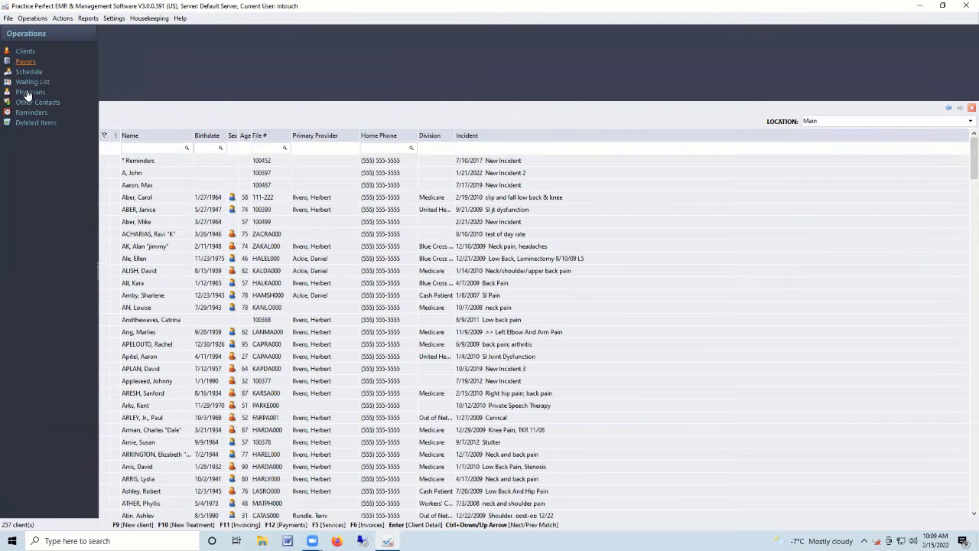
pyautogui.click(30, 92)
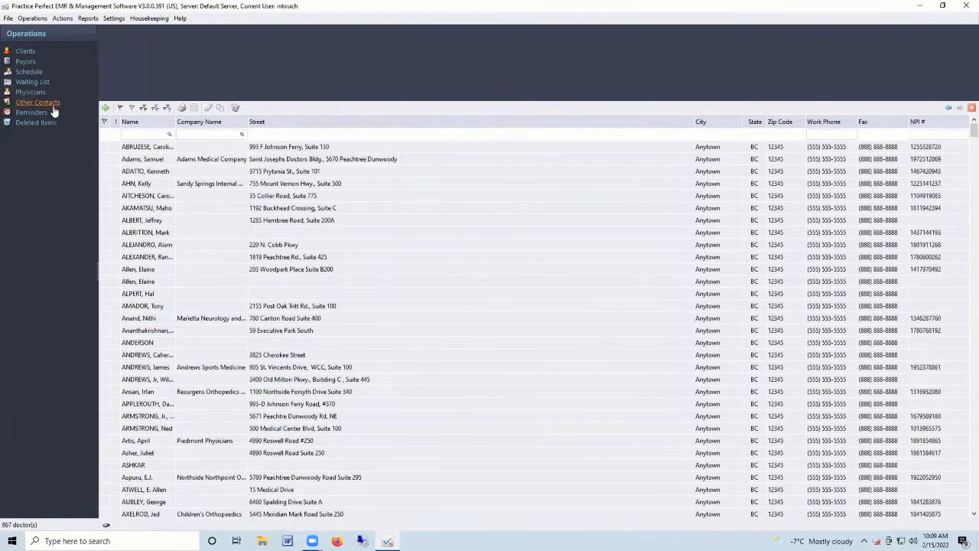
pyautogui.click(104, 149)
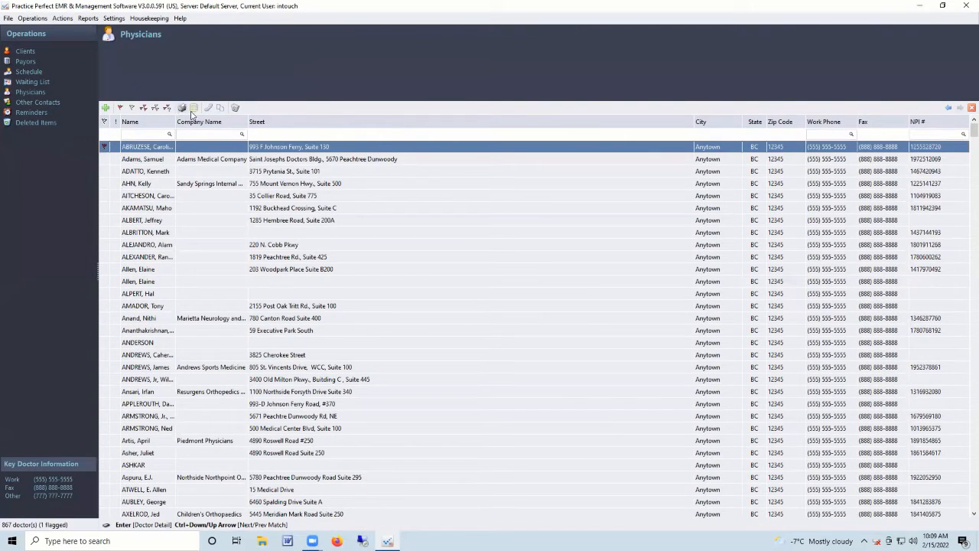
pyautogui.click(143, 108)
# Preview the physicians' 29-page mailing labels, then close the preview and cancel label printing.
pyautogui.click(194, 108)
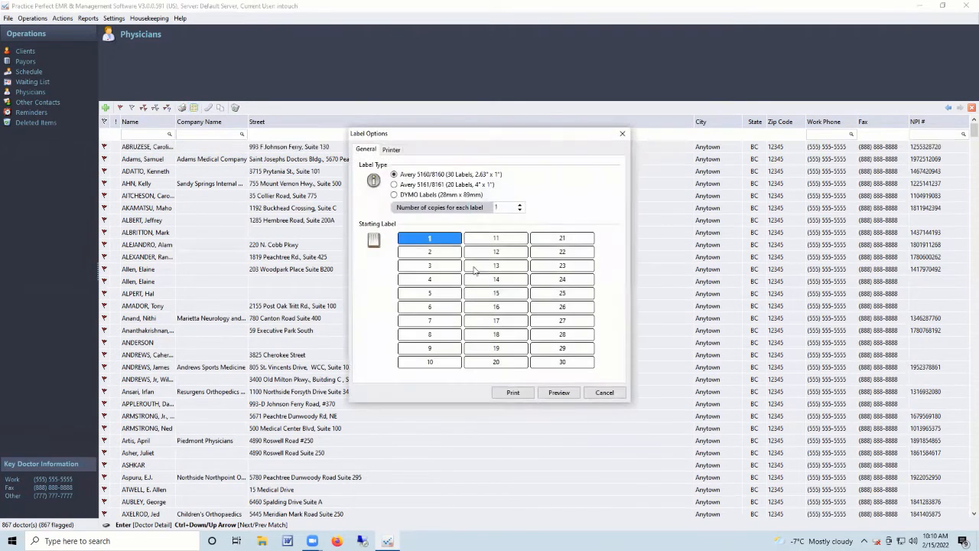
pyautogui.click(558, 392)
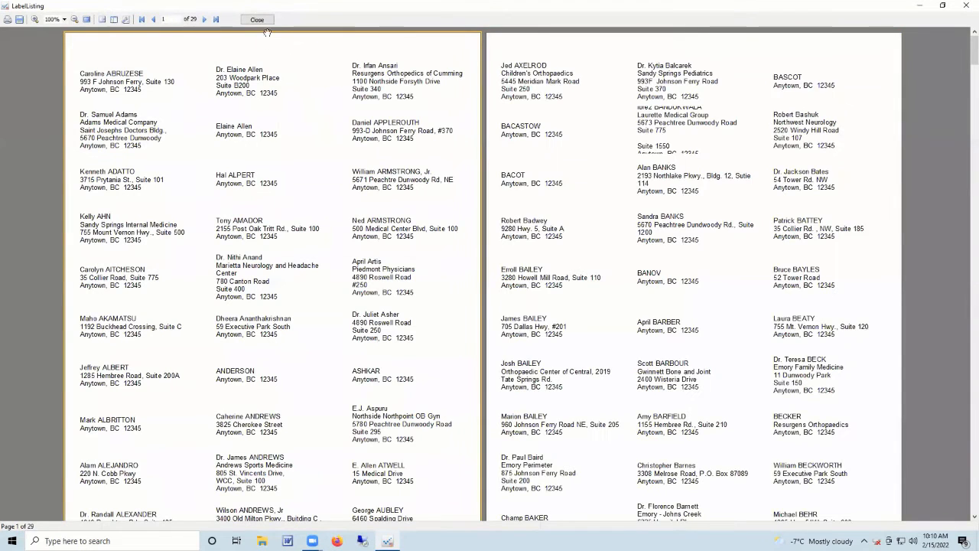
pyautogui.press('Escape')
pyautogui.click(599, 393)
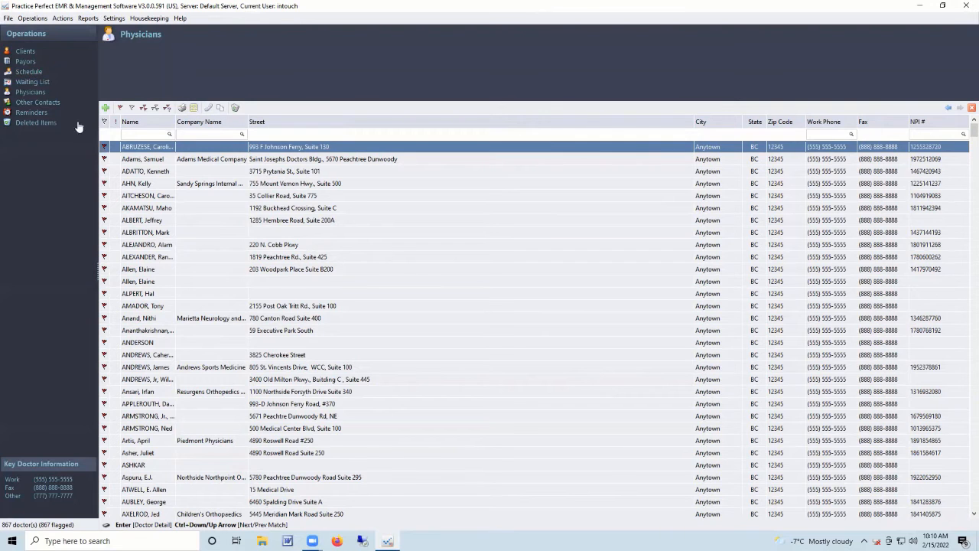
# Open ABC Theraband Company's Other Contacts record and highlight its Therabands $5-per-foot note.
pyautogui.click(46, 106)
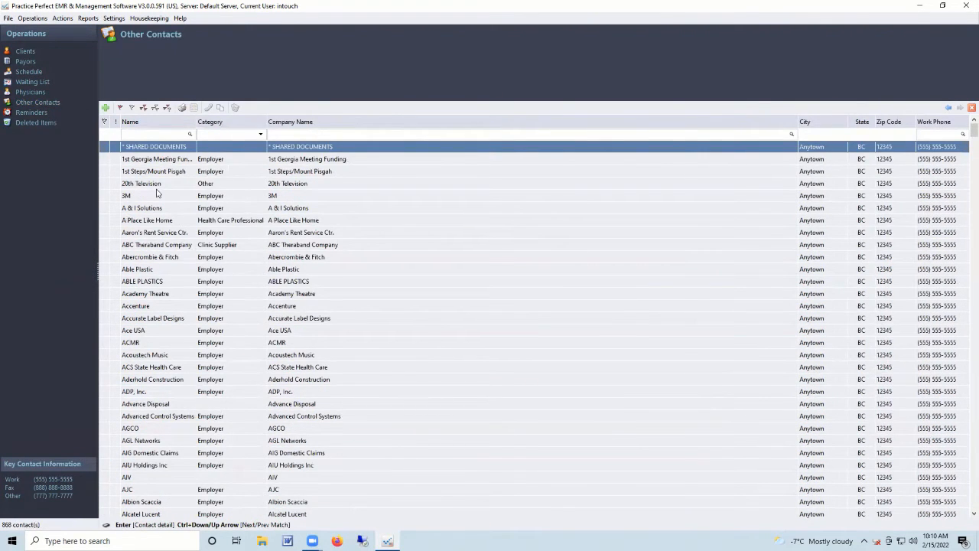
pyautogui.click(162, 246)
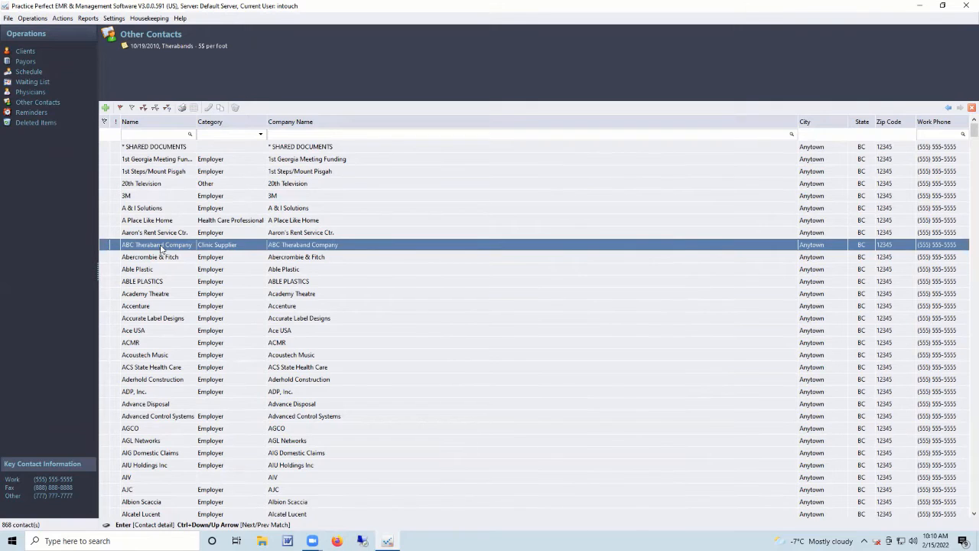
pyautogui.doubleClick(161, 246)
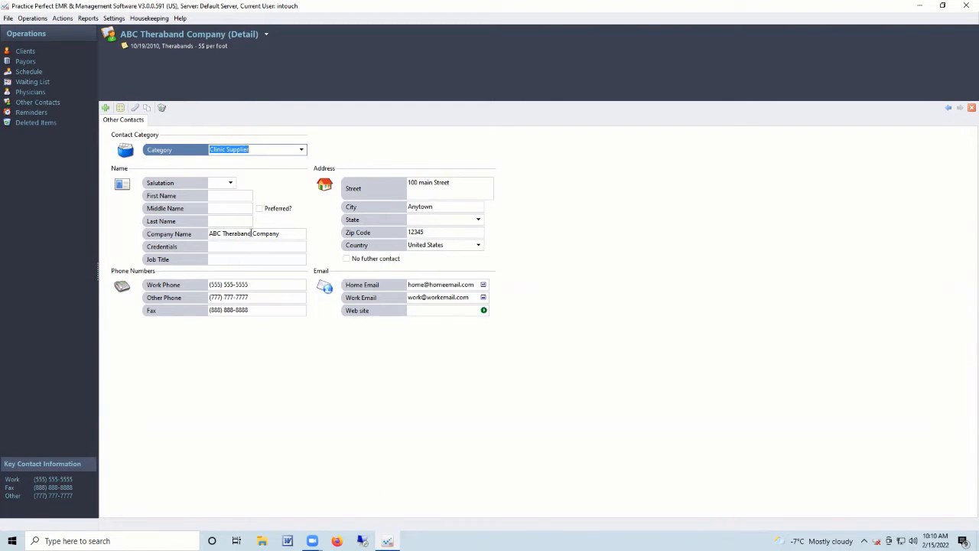
pyautogui.click(192, 48)
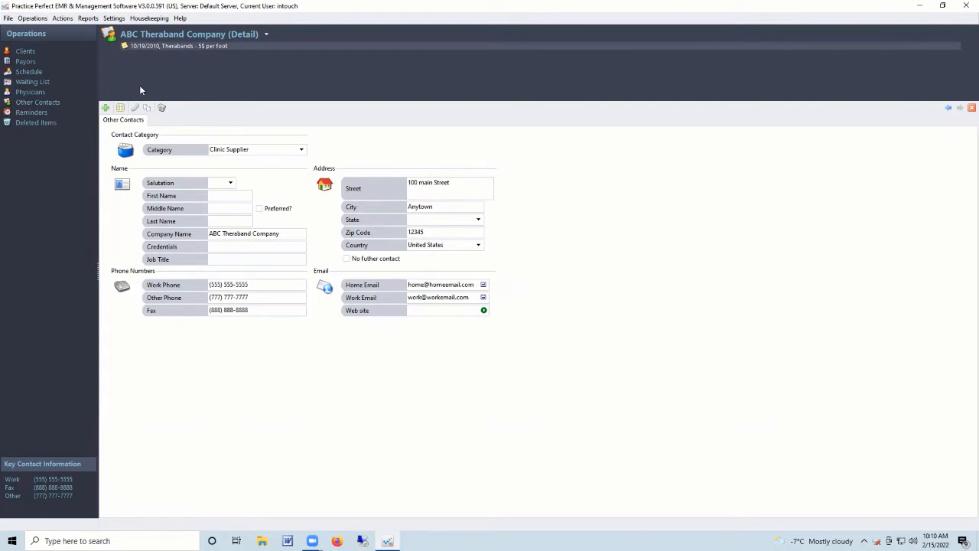
# Open the contact logs of the client with a $300 balance and flag the 1/21/2022 entry.
pyautogui.click(39, 116)
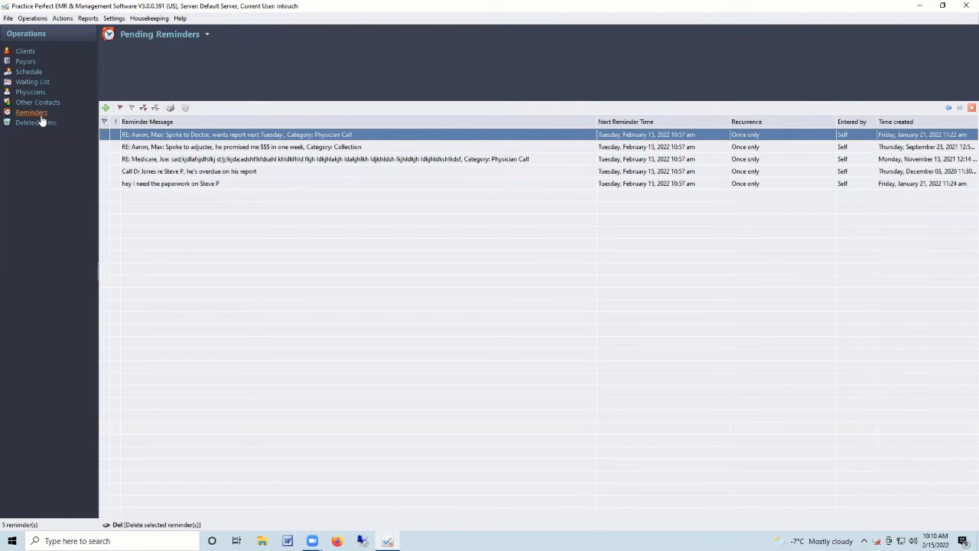
pyautogui.click(29, 50)
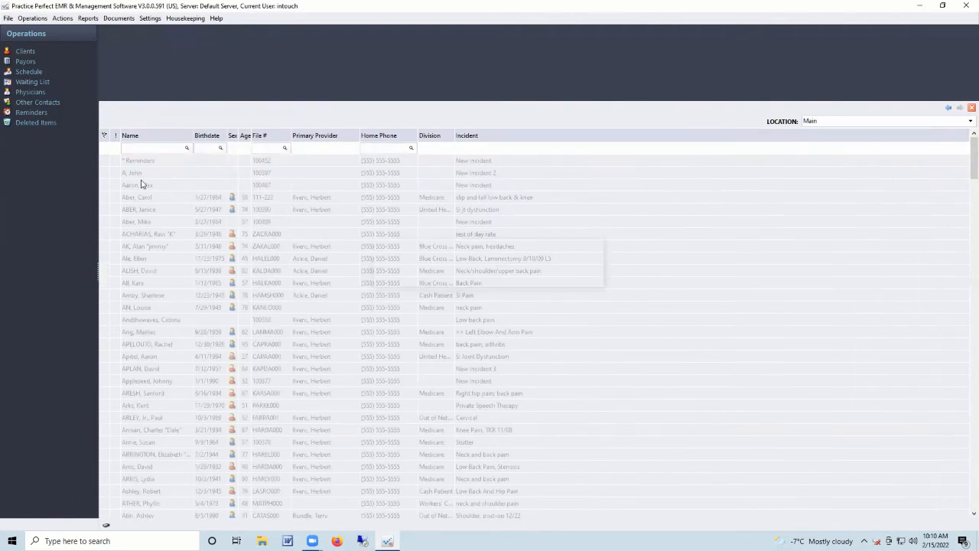
pyautogui.click(143, 185)
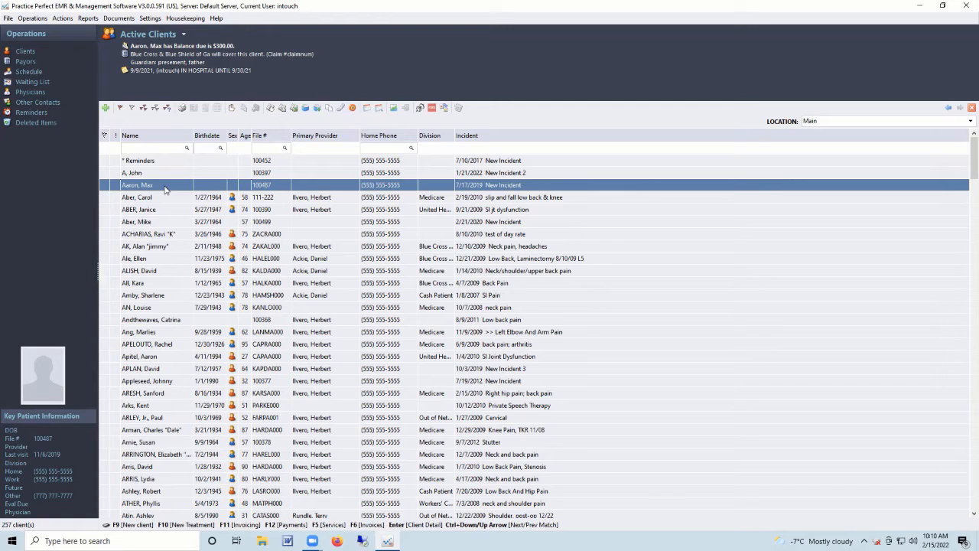
pyautogui.click(342, 110)
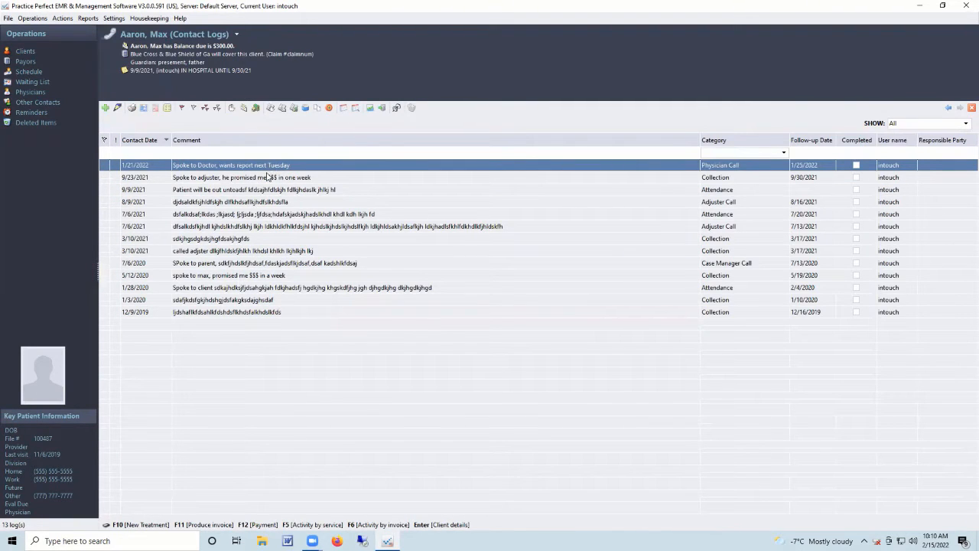
pyautogui.click(266, 177)
pyautogui.click(204, 168)
pyautogui.click(105, 165)
# Edit the 1/21/2022 log, reviewing its comment and 1/25/2022 follow-up, and save it.
pyautogui.click(117, 108)
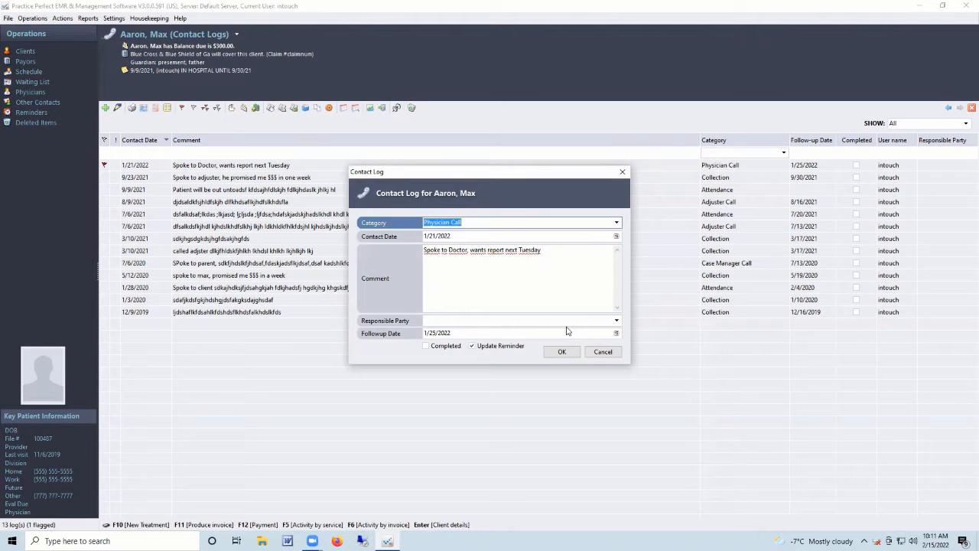
pyautogui.click(447, 255)
pyautogui.click(475, 272)
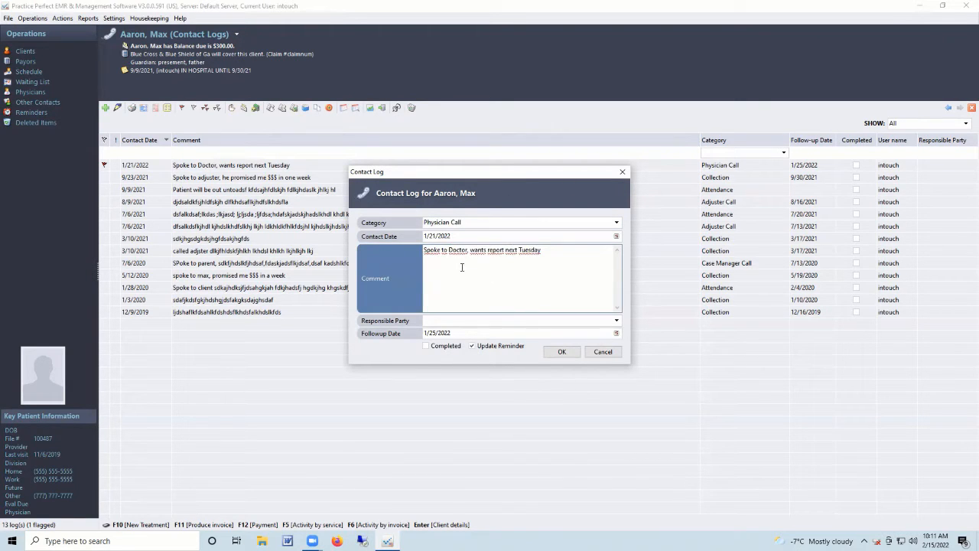
pyautogui.click(450, 334)
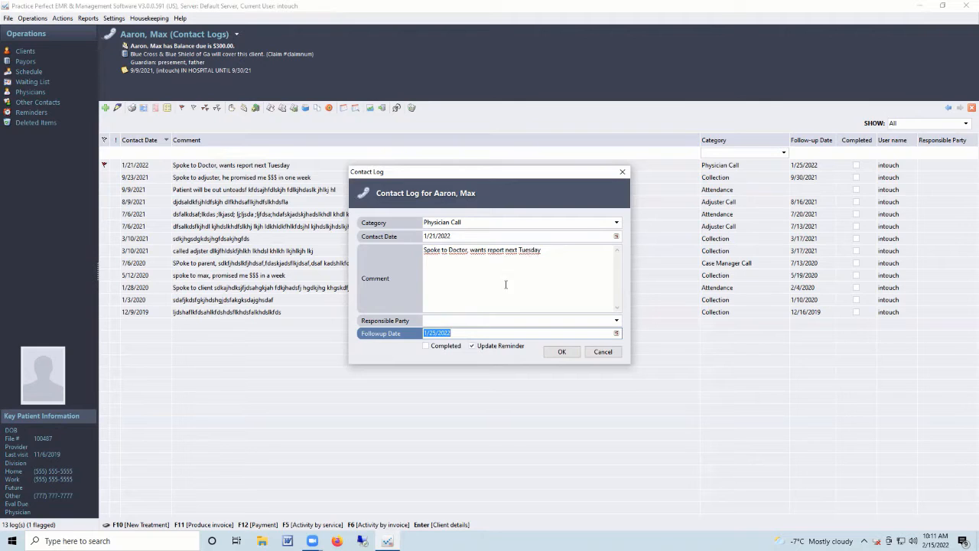
pyautogui.click(460, 334)
pyautogui.click(562, 352)
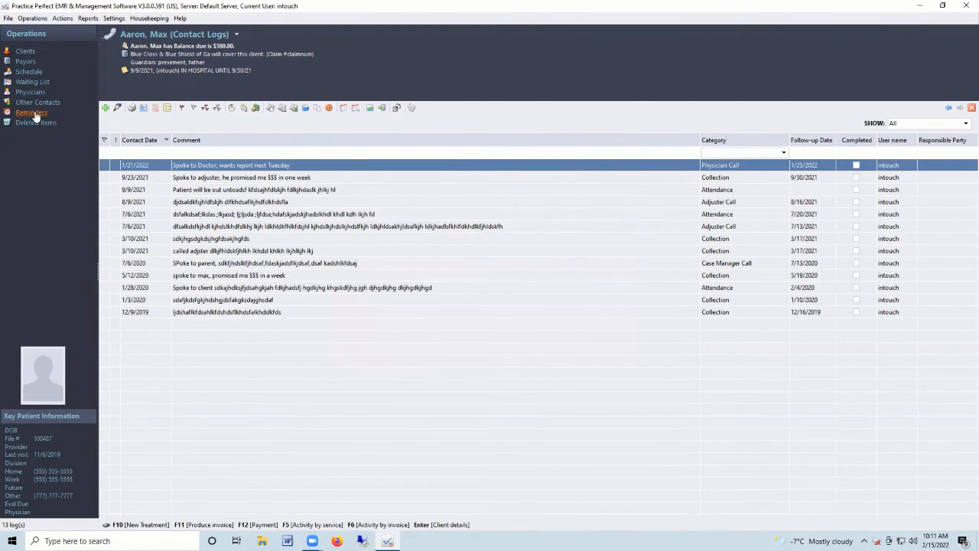
# Reschedule the overdue-report reminder to 2/15/2022 at 10:15 AM, keeping the current user as recipient.
pyautogui.click(32, 113)
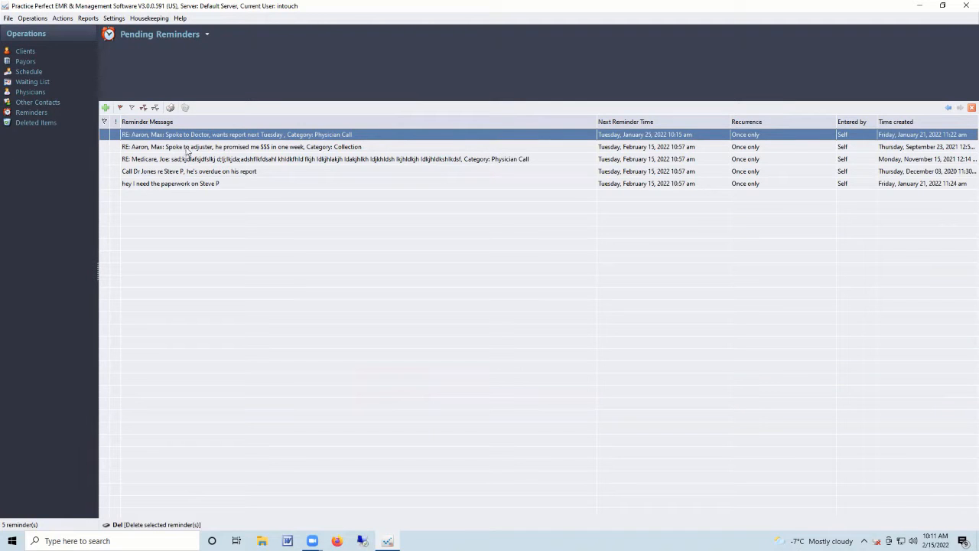
pyautogui.doubleClick(182, 172)
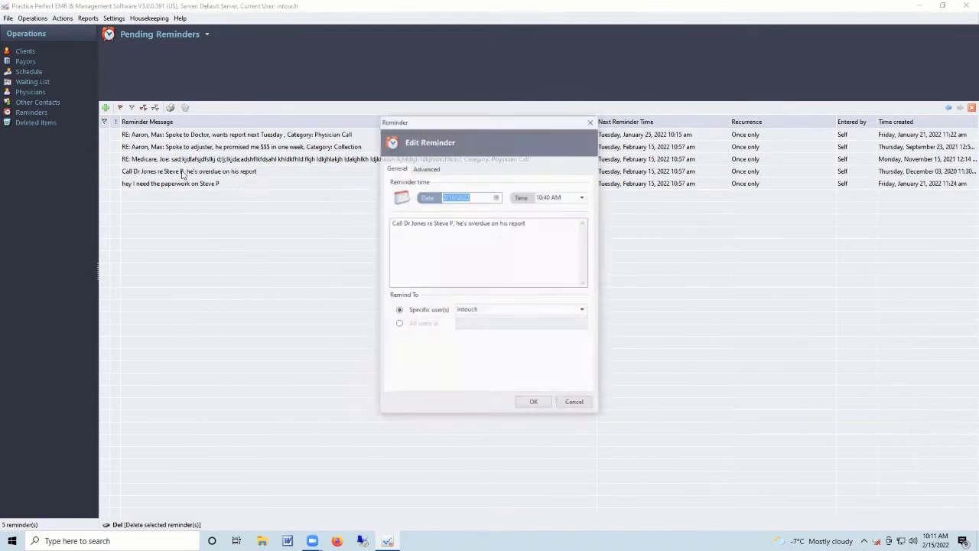
pyautogui.click(497, 198)
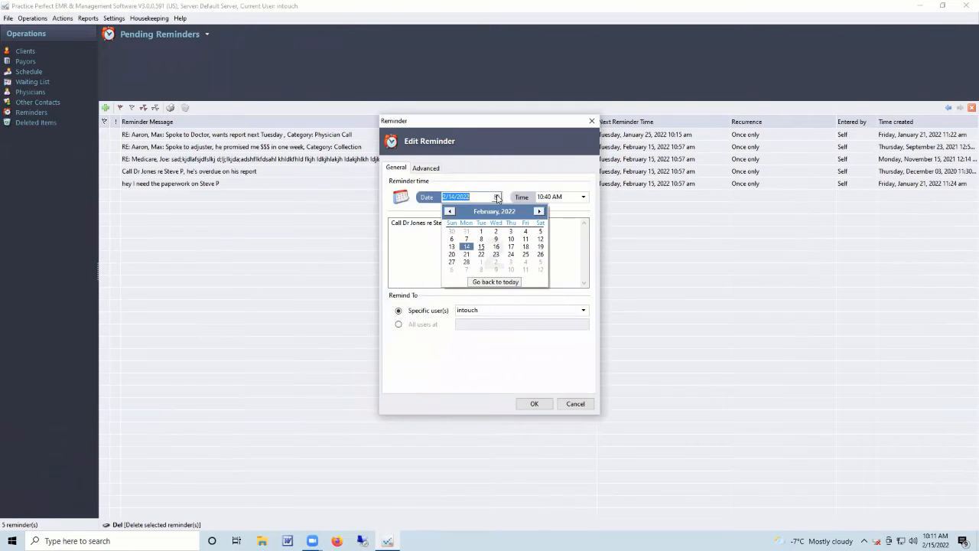
pyautogui.click(481, 246)
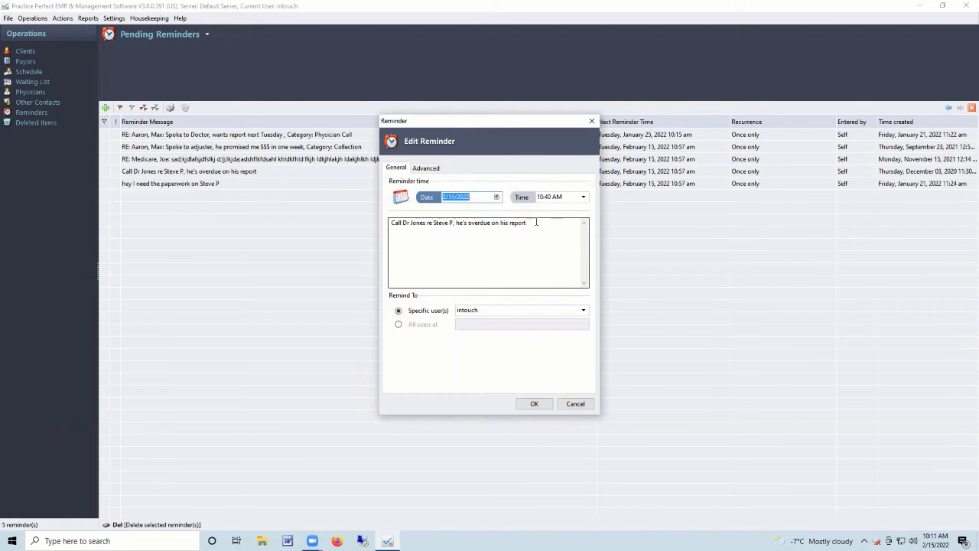
pyautogui.click(569, 197)
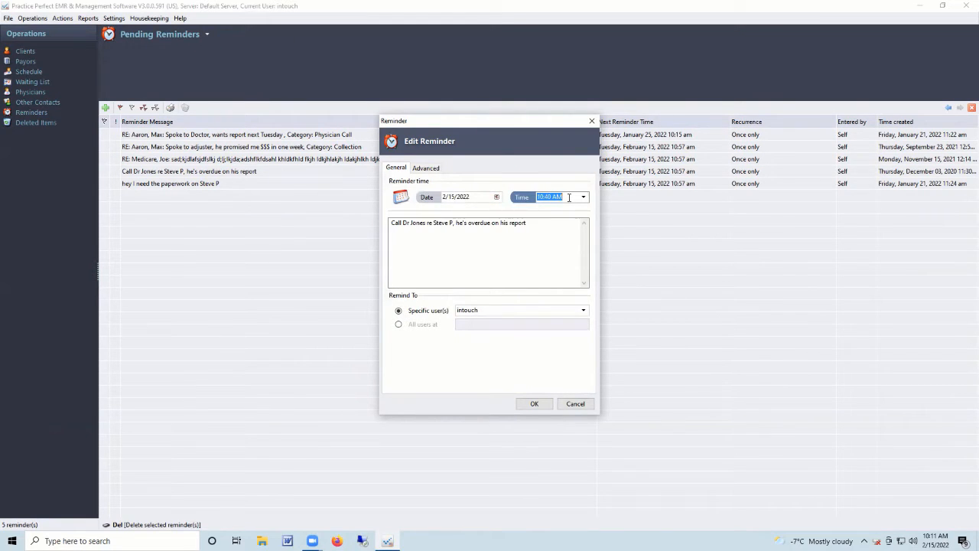
pyautogui.write('10')
pyautogui.press('Tab')
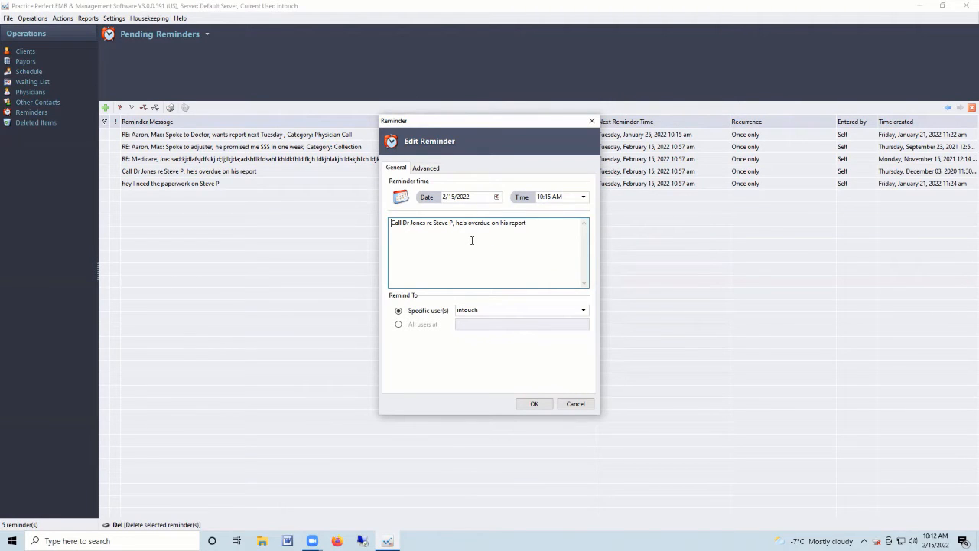
pyautogui.click(584, 310)
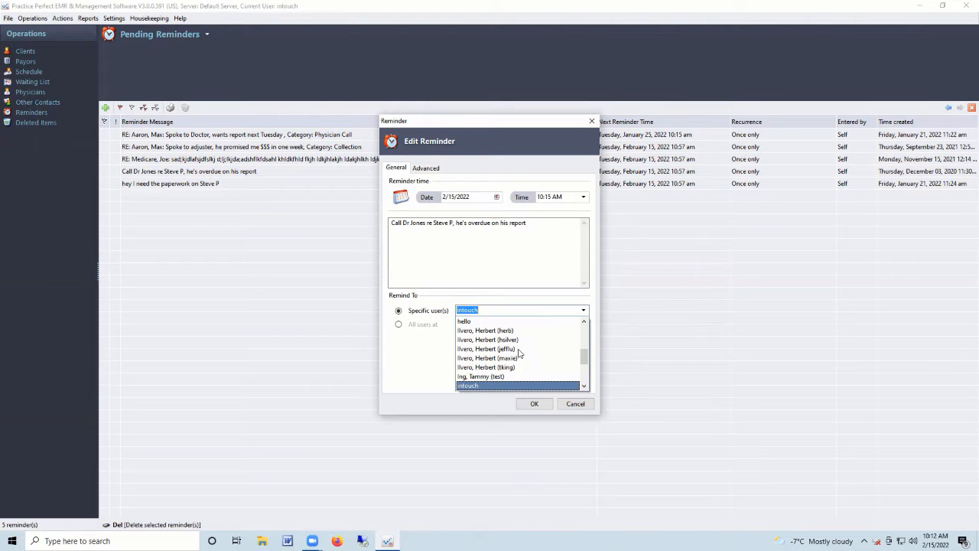
pyautogui.click(533, 405)
pyautogui.click(533, 405)
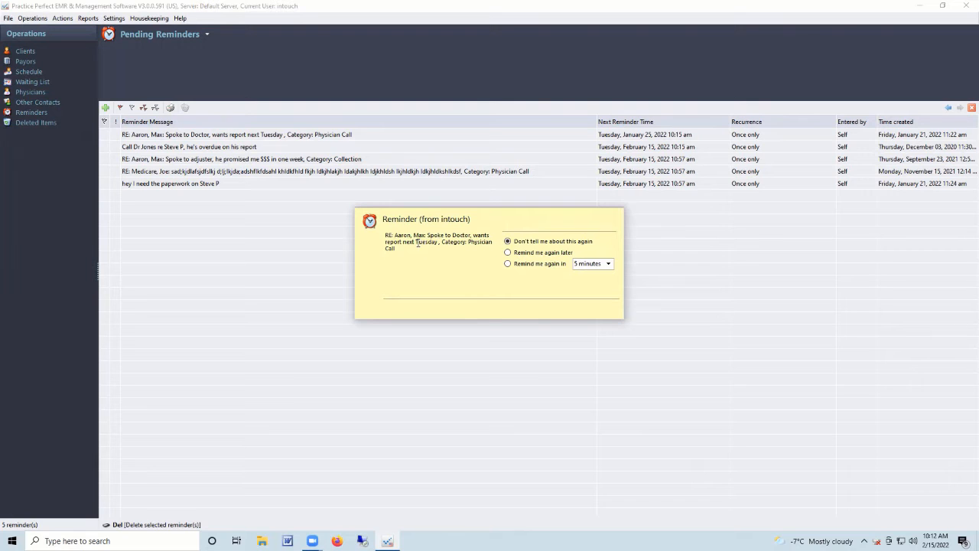
# Snooze the doctor-call reminder alert for 2 hours.
pyautogui.click(609, 264)
pyautogui.click(602, 333)
pyautogui.click(609, 264)
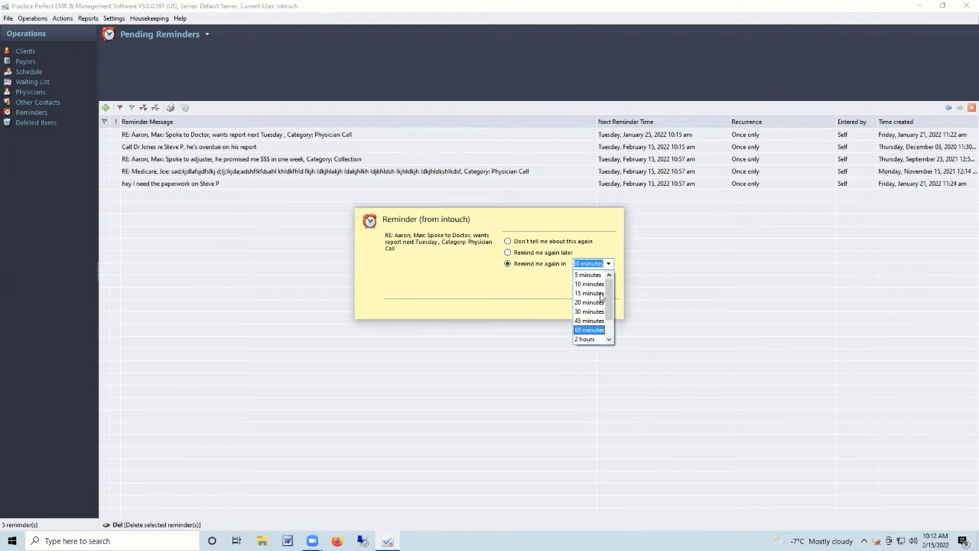
pyautogui.click(588, 339)
pyautogui.click(508, 264)
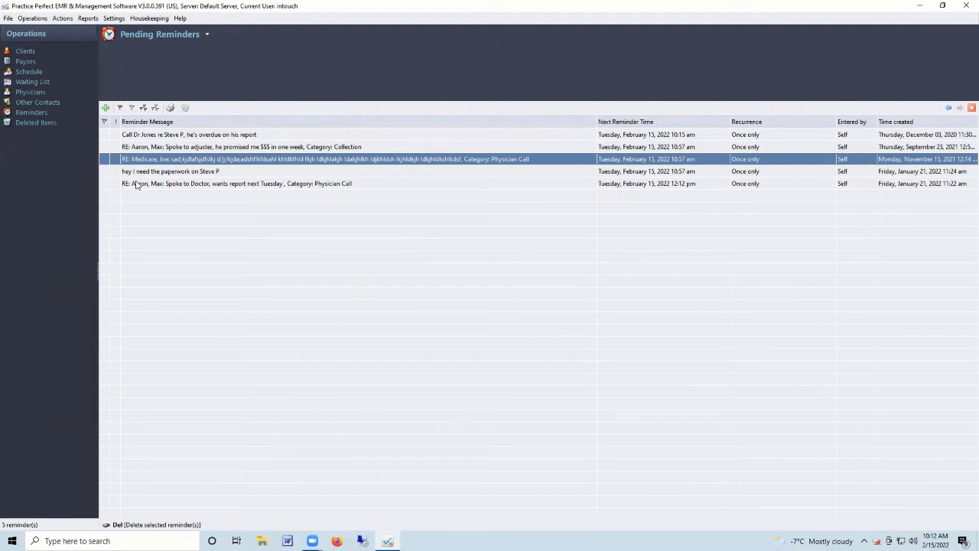
# Switch the reminders view to Completed Reminders and scan the list.
pyautogui.click(207, 34)
pyautogui.click(165, 68)
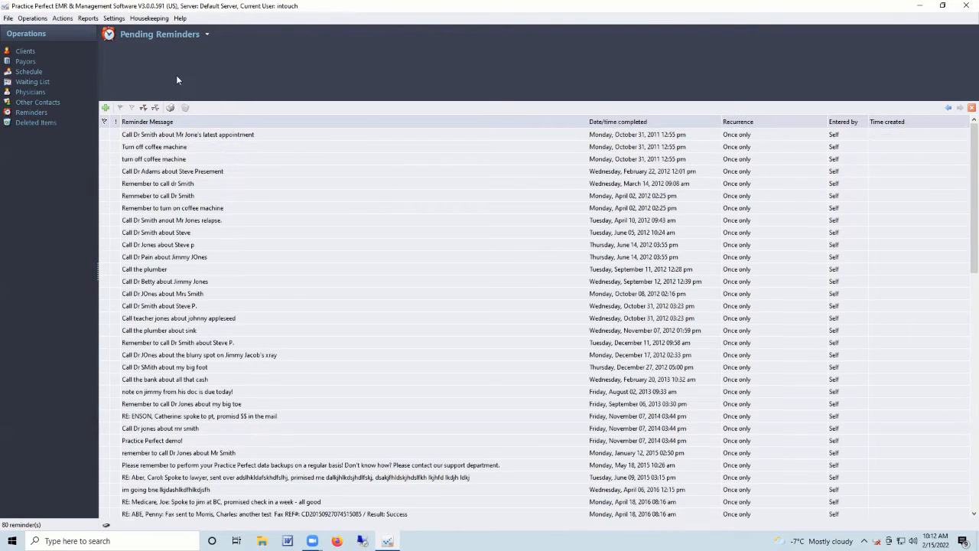
pyautogui.scroll(-4, 168, 234)
pyautogui.scroll(4, 168, 234)
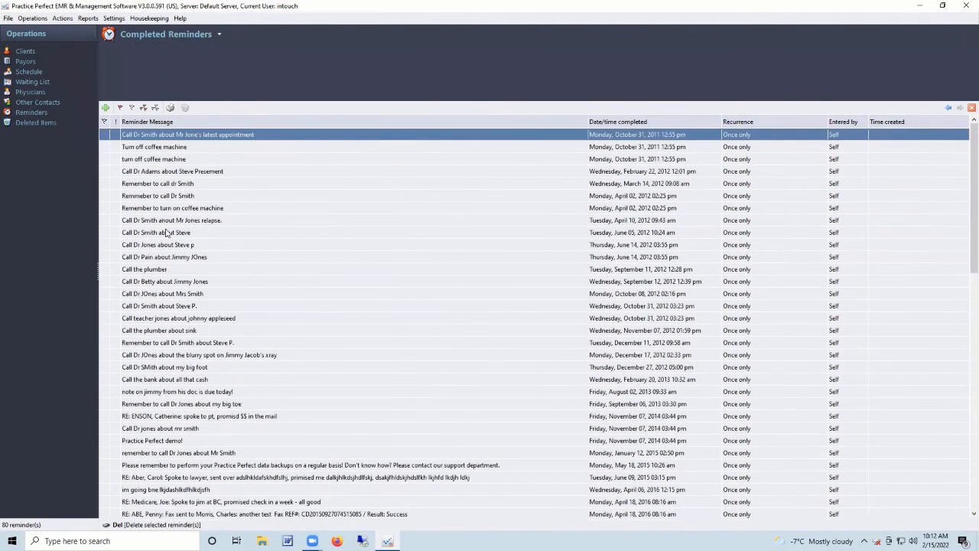
# Show Deleted Items and flag one of the deleted client entries.
pyautogui.click(32, 126)
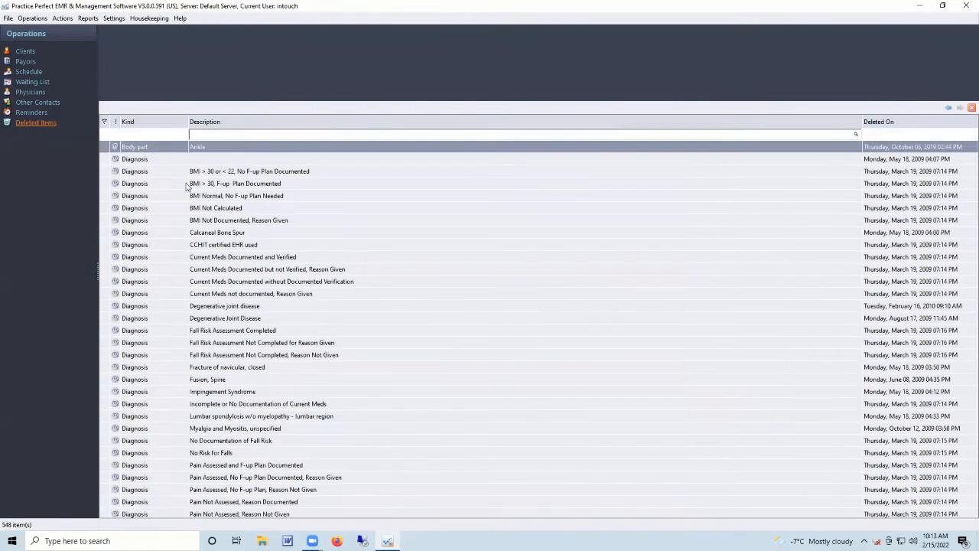
pyautogui.scroll(-20, 195, 186)
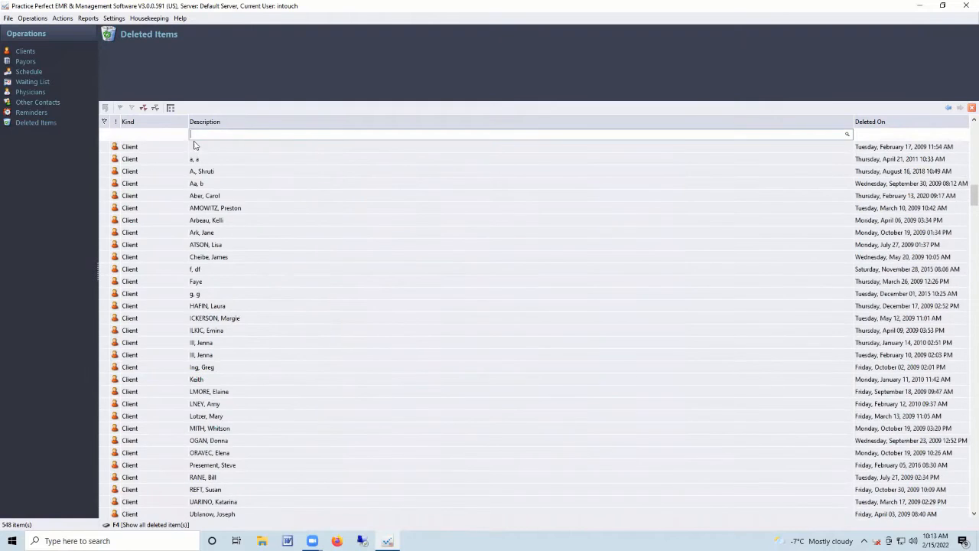
pyautogui.click(104, 221)
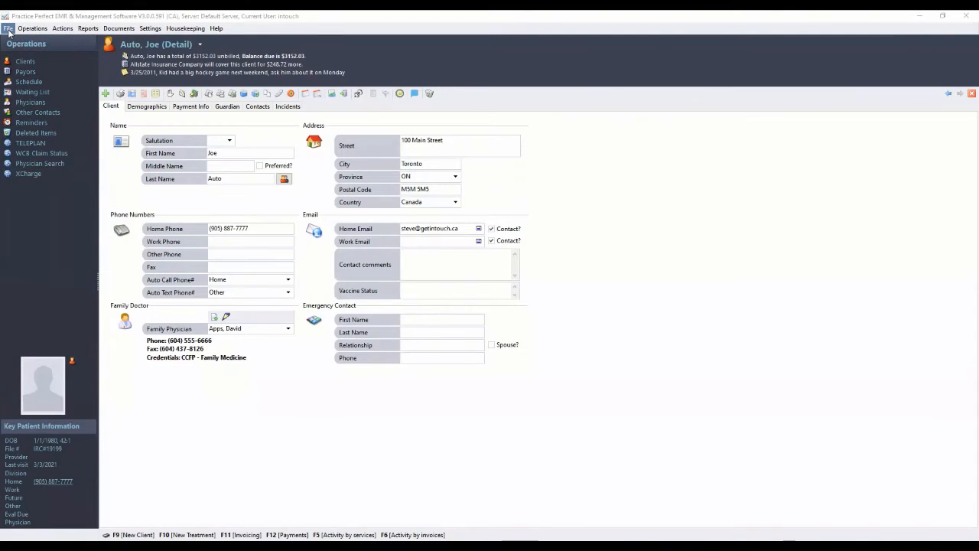
# Browse from the File menu across Operations to the Actions menu of client actions.
pyautogui.click(8, 28)
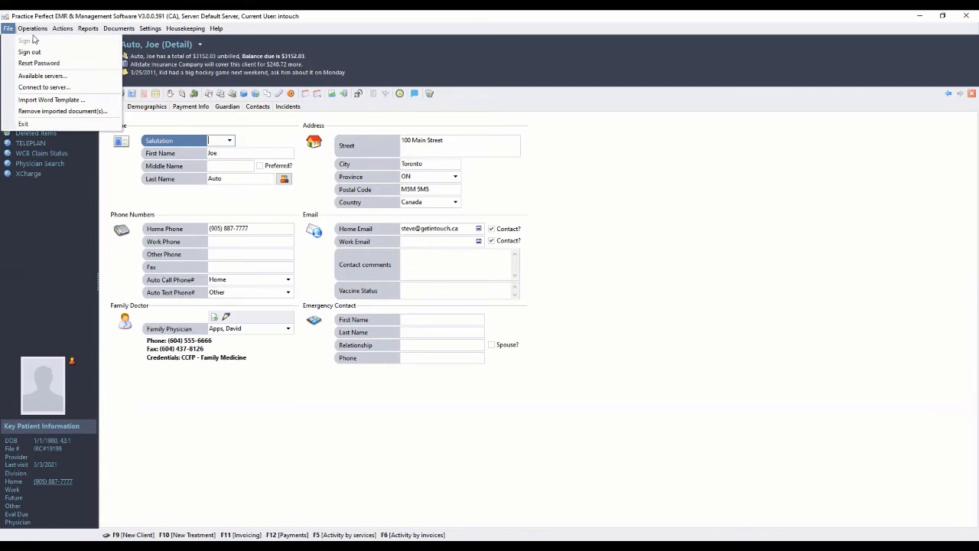
pyautogui.moveTo(31, 29)
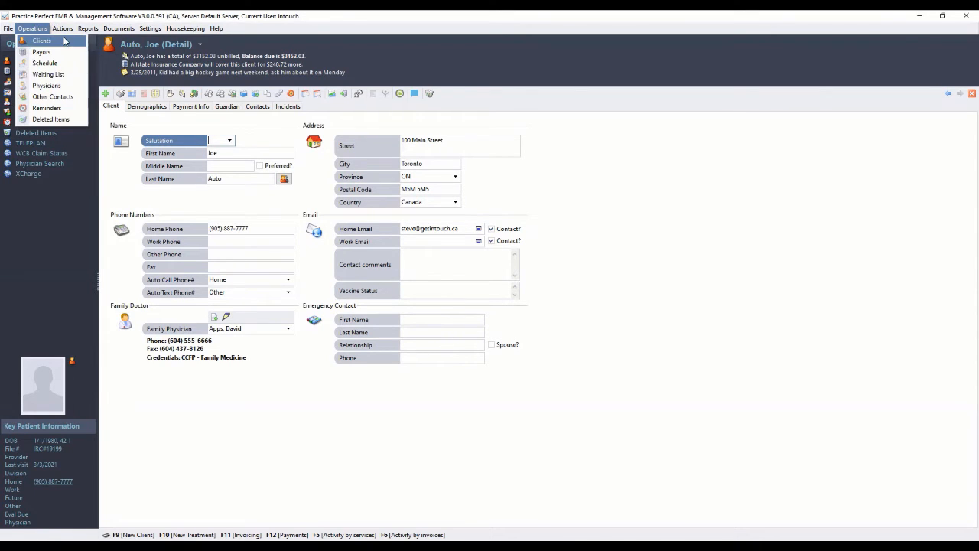
pyautogui.moveTo(69, 28)
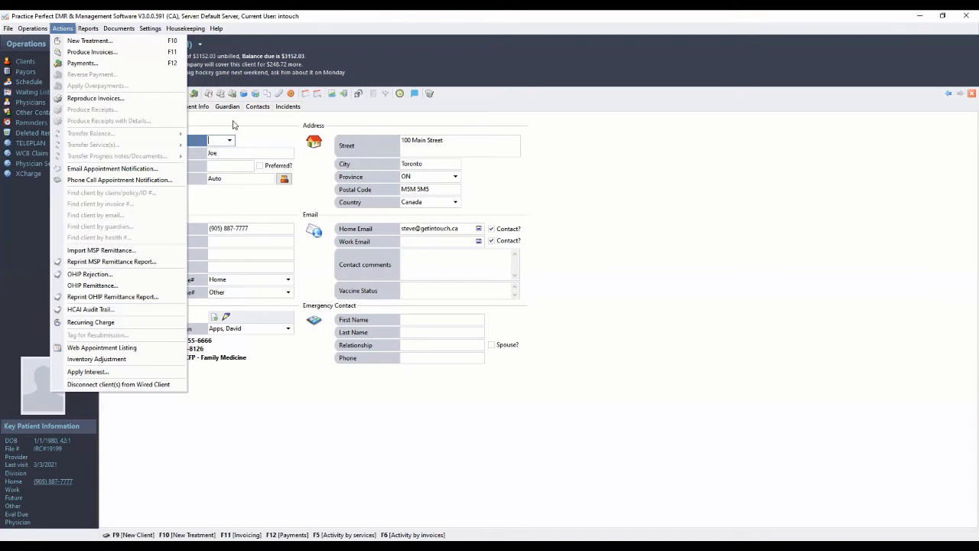
# Generate the WSIB ON FAF (Form 2647A) for the 11/11/2011 MVA Massage incident, Allstate as payor.
pyautogui.click(89, 31)
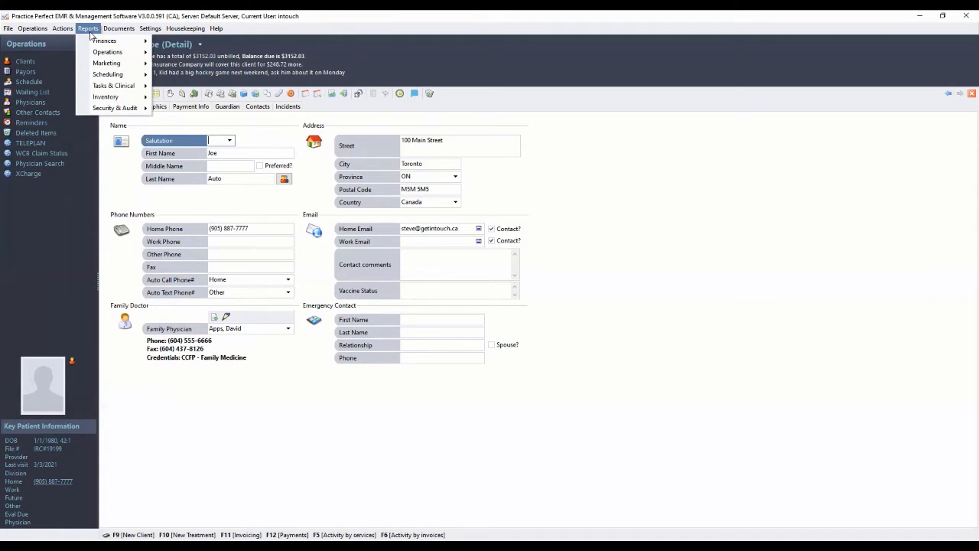
pyautogui.moveTo(114, 30)
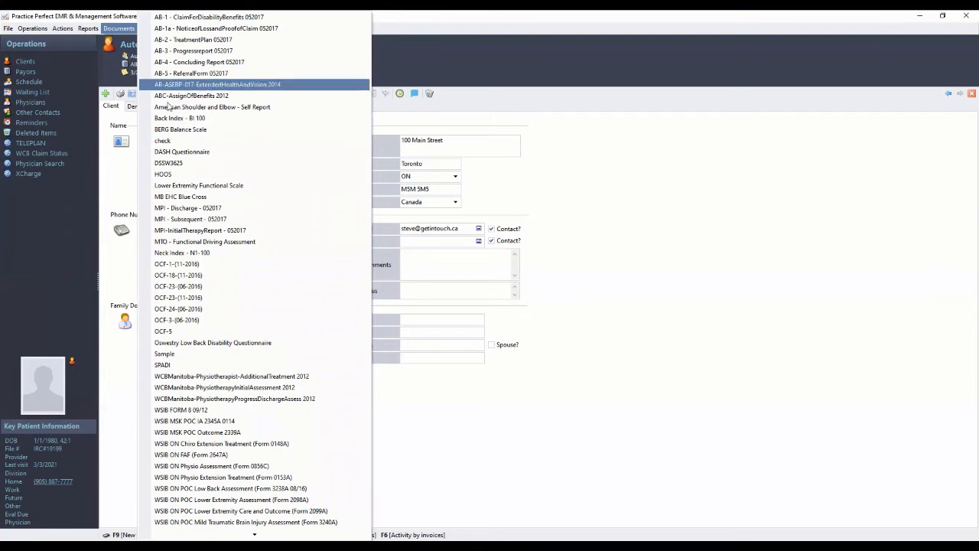
pyautogui.scroll(-3, 325, 368)
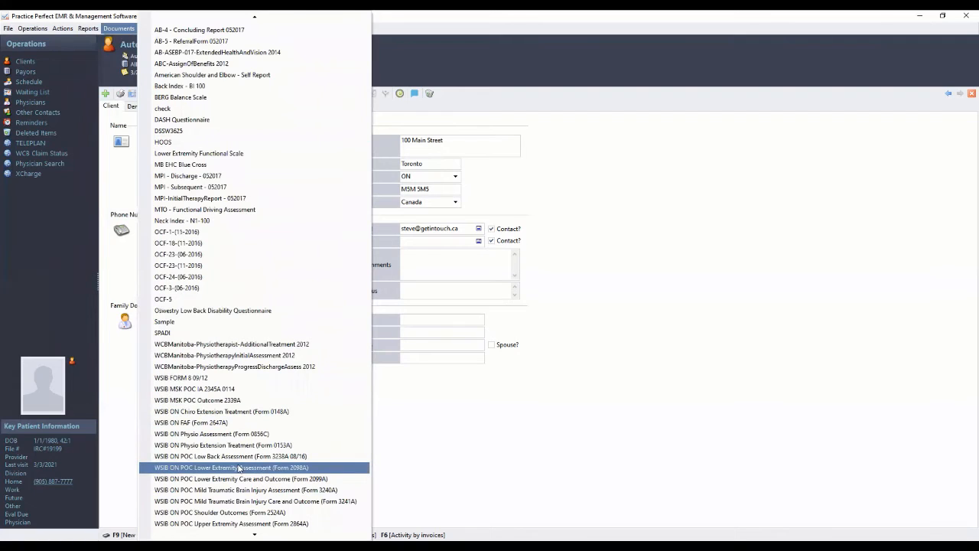
pyautogui.click(416, 261)
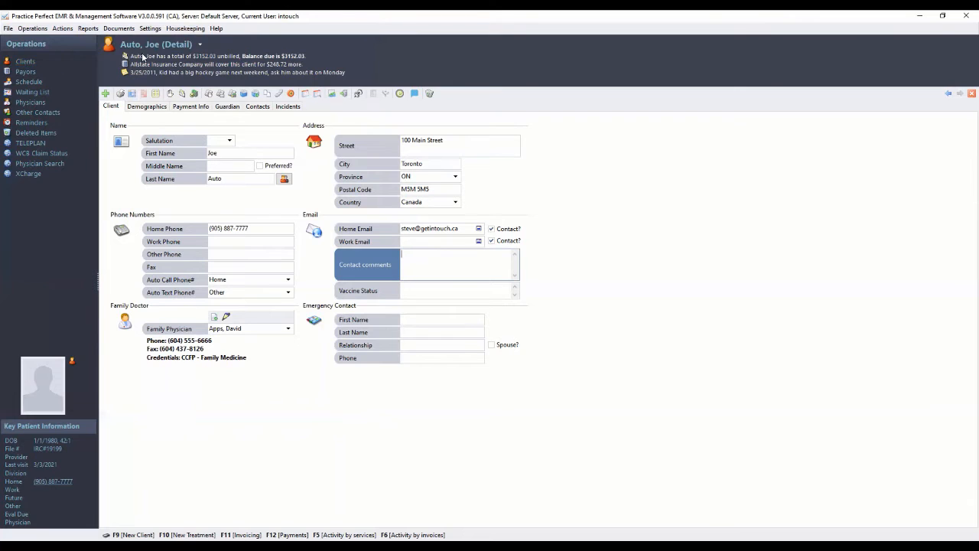
pyautogui.click(119, 28)
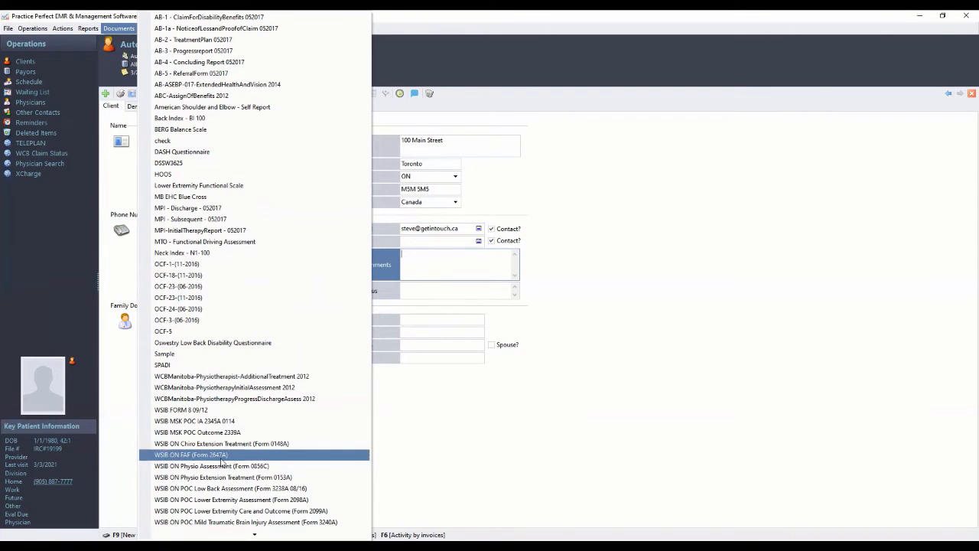
pyautogui.click(222, 456)
pyautogui.click(522, 336)
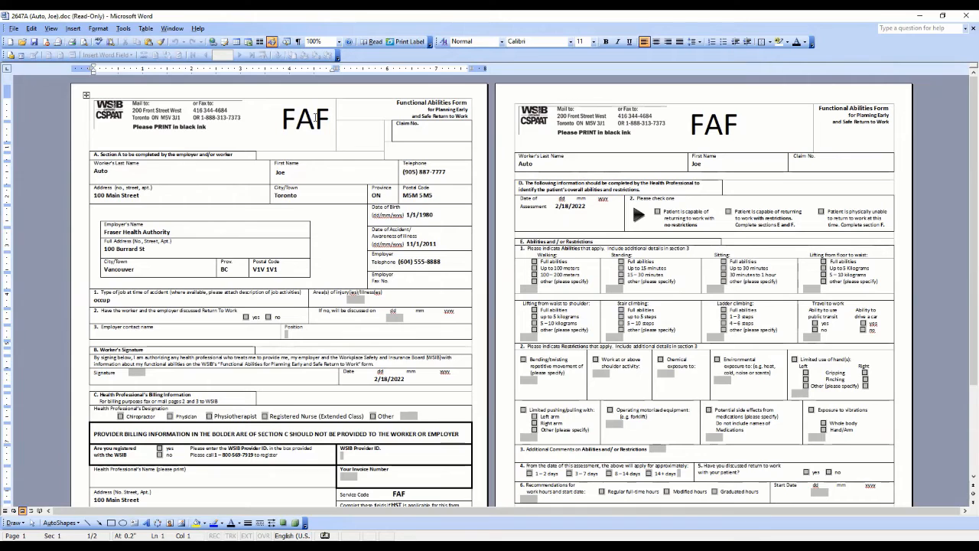
# Review the form's pre-filled name, address, phone, city, postal code and health professional telephone fields.
pyautogui.doubleClick(96, 170)
pyautogui.click(96, 195)
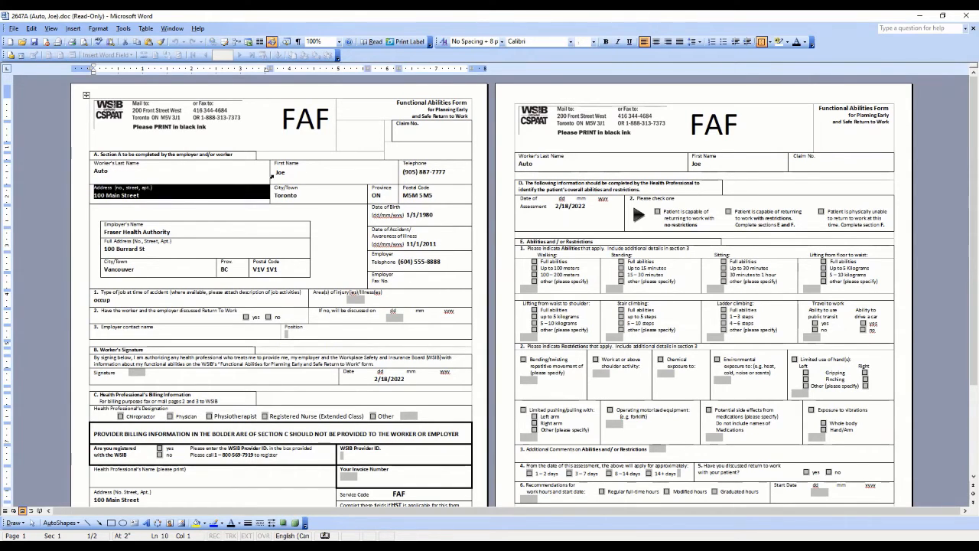
pyautogui.click(276, 172)
pyautogui.click(430, 172)
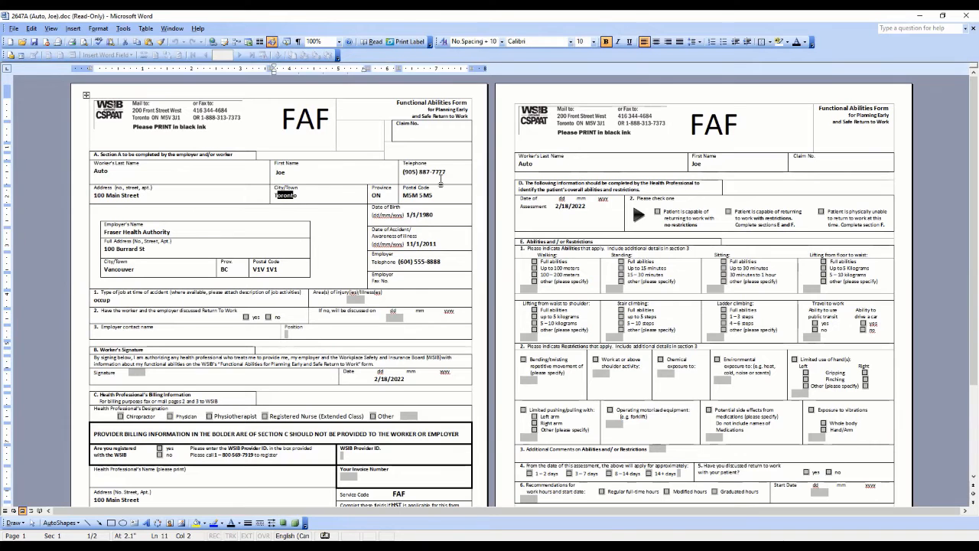
pyautogui.click(421, 195)
pyautogui.scroll(-4, 421, 196)
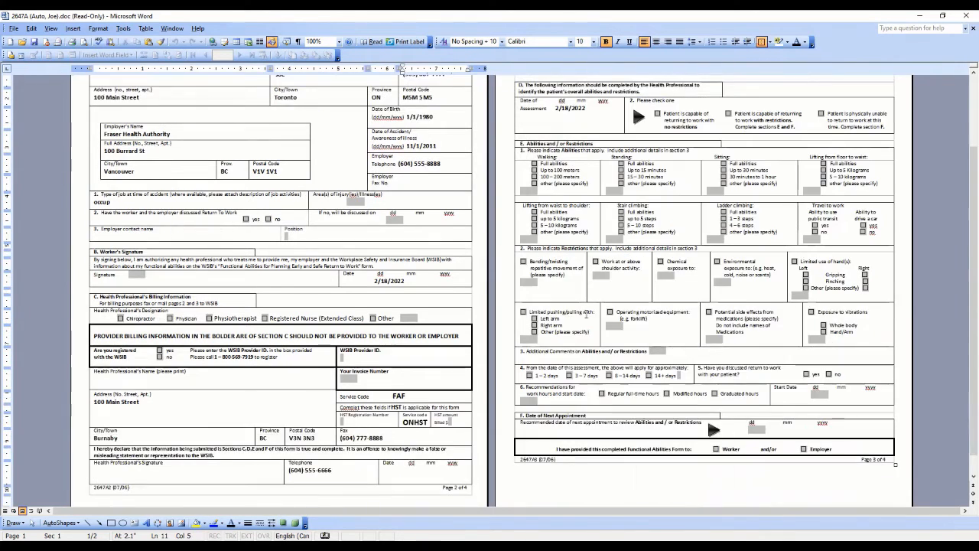
pyautogui.scroll(-1, 419, 97)
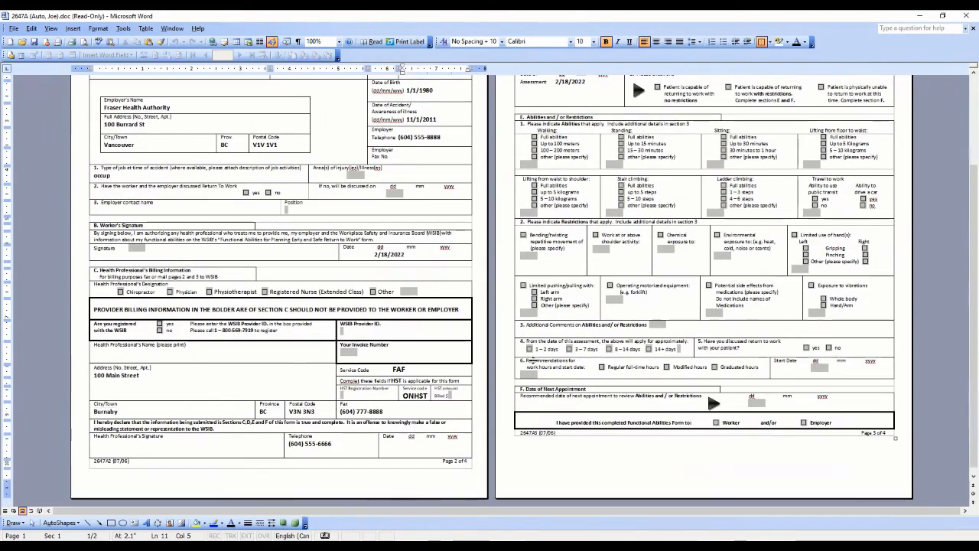
pyautogui.click(332, 444)
pyautogui.scroll(5, 332, 443)
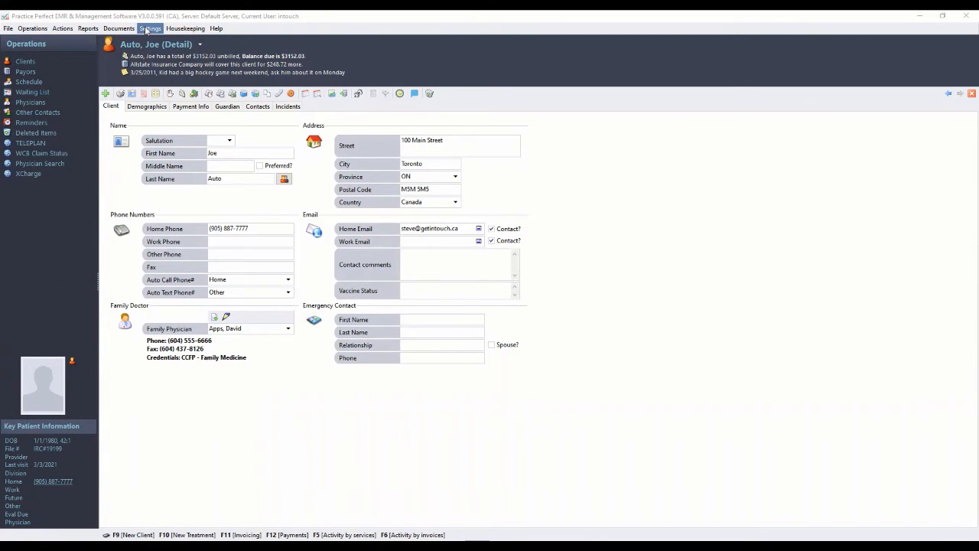
# Back in Practice Perfect, bring up the Housekeeping > Contacts submenu.
pyautogui.click(186, 29)
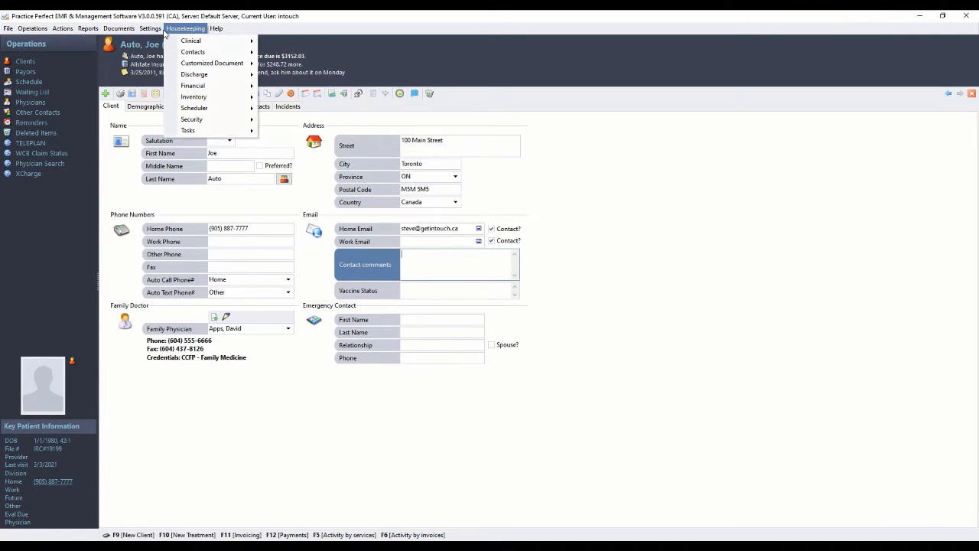
pyautogui.moveTo(153, 31)
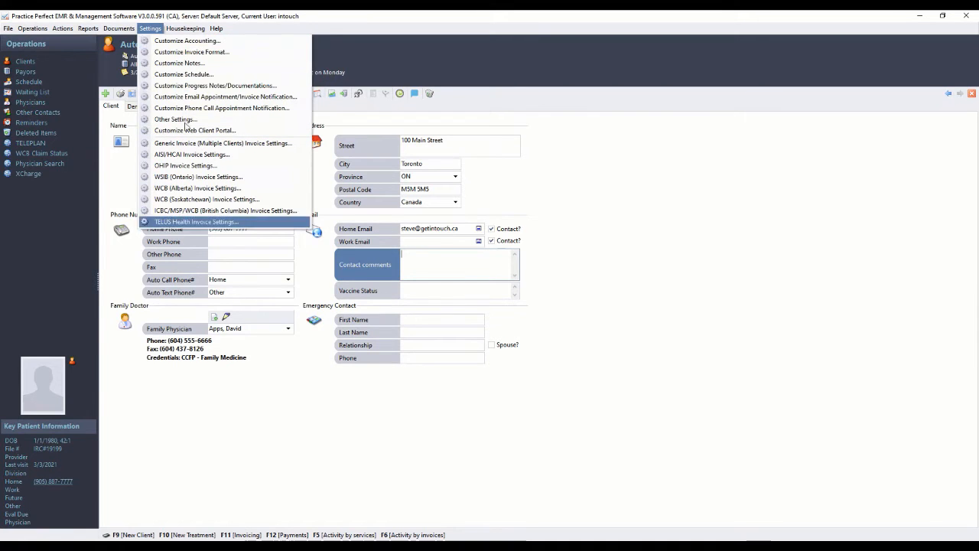
pyautogui.moveTo(185, 28)
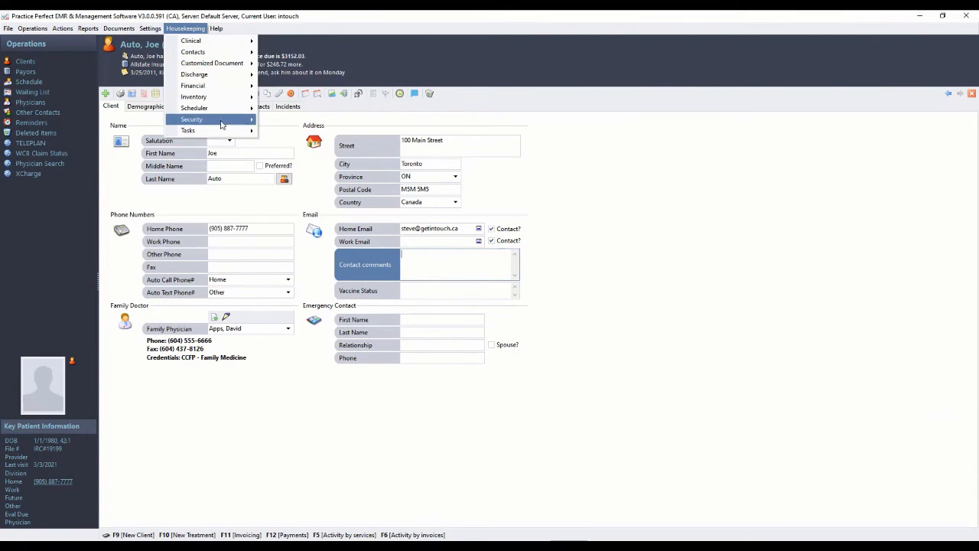
pyautogui.moveTo(249, 122)
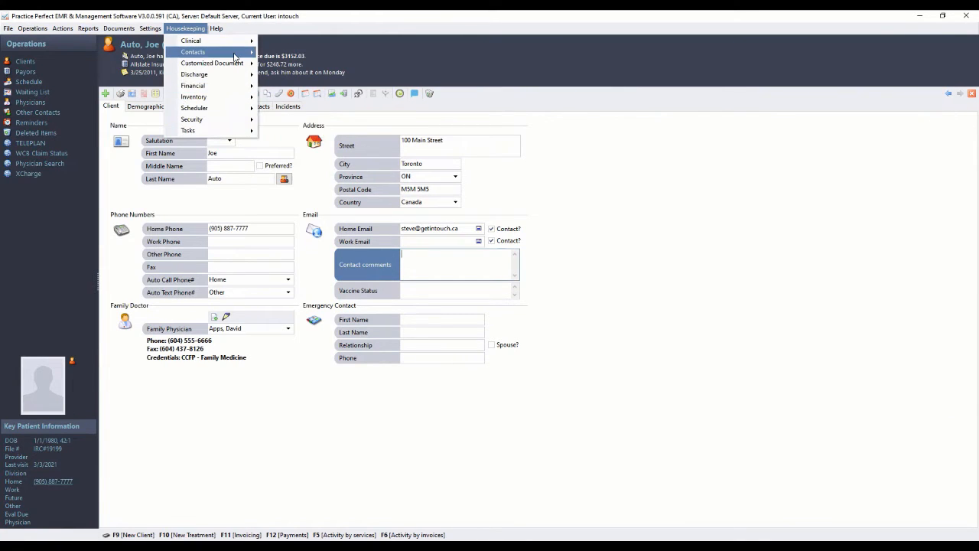
# Open the physiotherapist's provider record from Providers and review credentials, signature and virtual treatment link.
pyautogui.moveTo(215, 52)
pyautogui.click(299, 119)
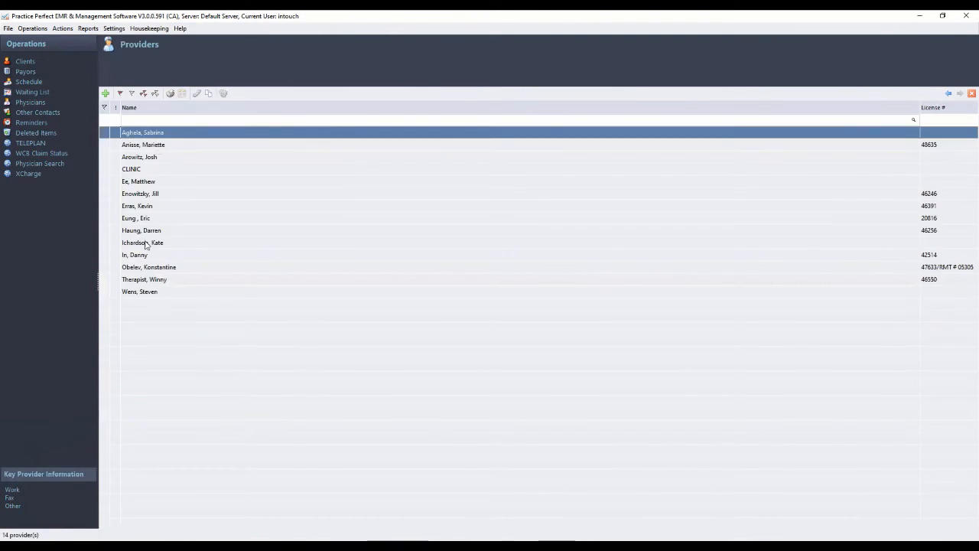
pyautogui.doubleClick(148, 280)
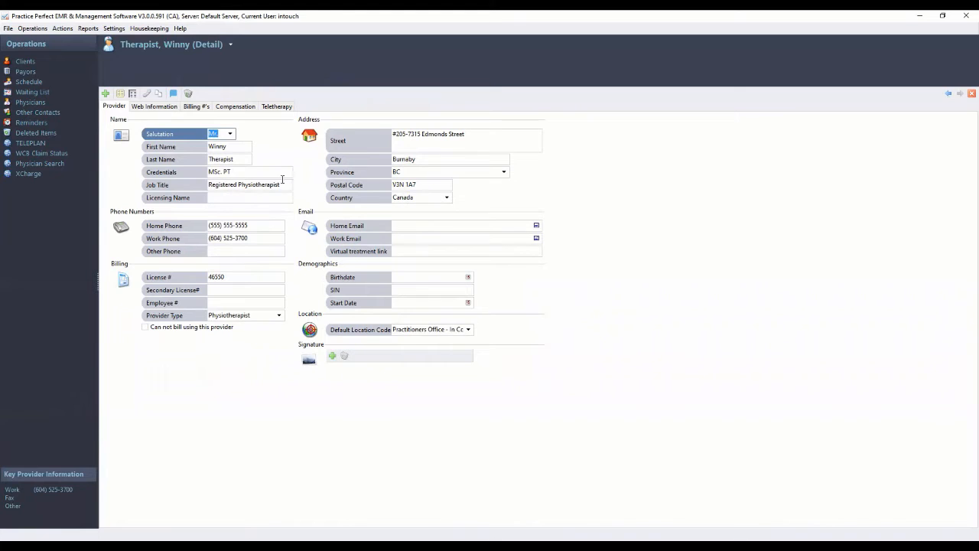
pyautogui.click(281, 172)
pyautogui.click(334, 356)
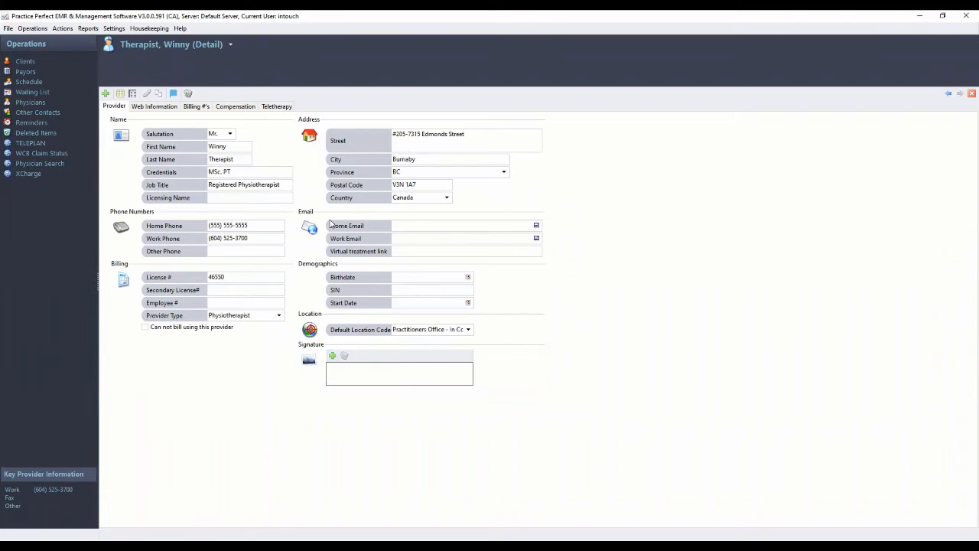
pyautogui.click(413, 252)
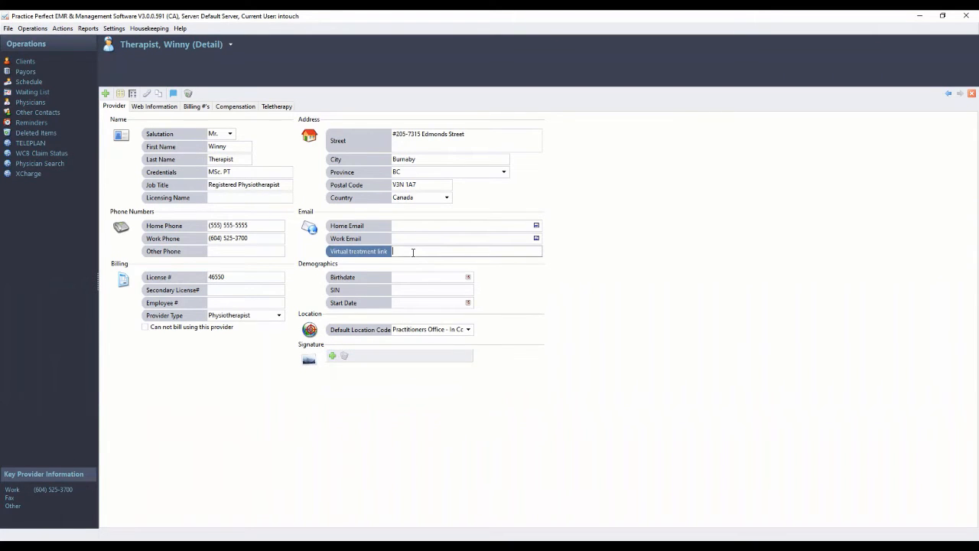
pyautogui.click(236, 107)
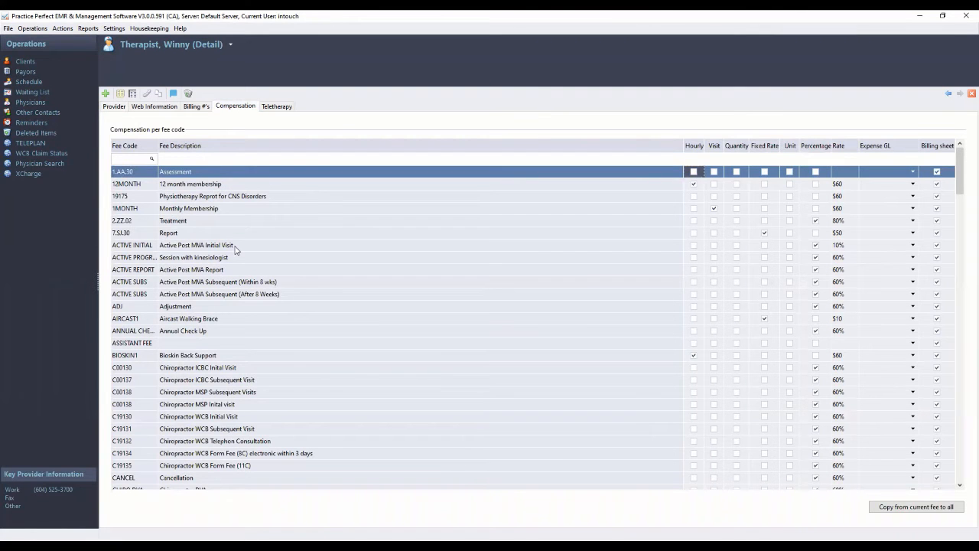
# Inspect the fee code compensation table, including the C00138 row and the EAP1 rate kept at $36.
pyautogui.scroll(-3, 235, 249)
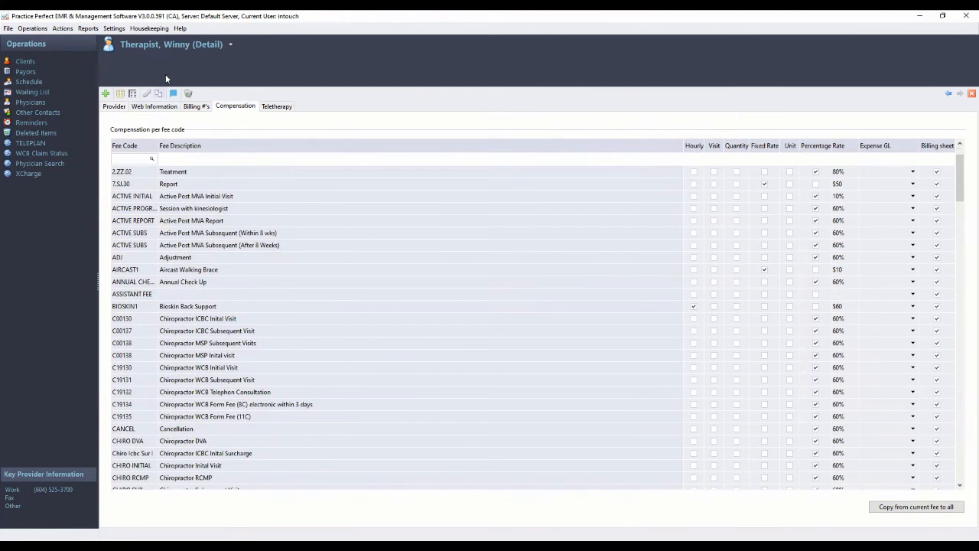
pyautogui.scroll(-1, 643, 287)
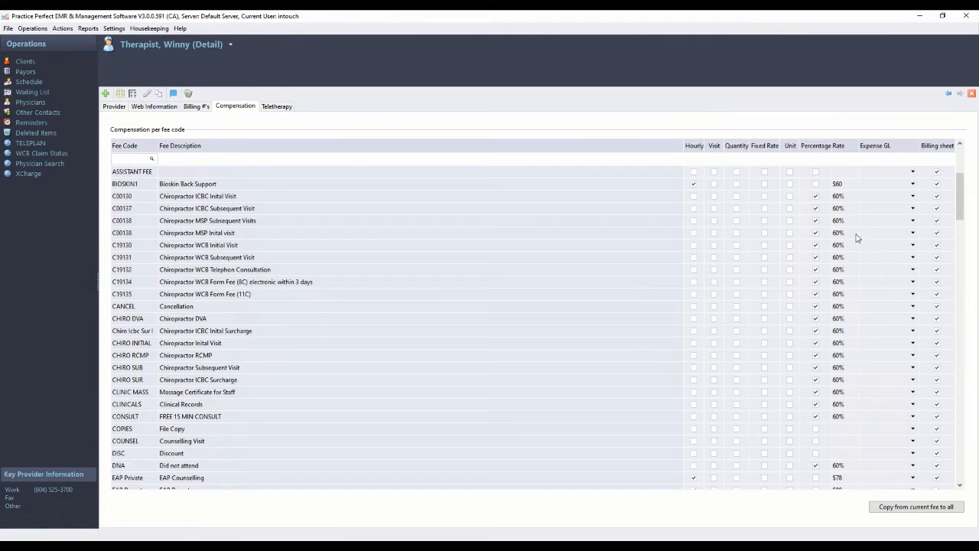
pyautogui.click(226, 233)
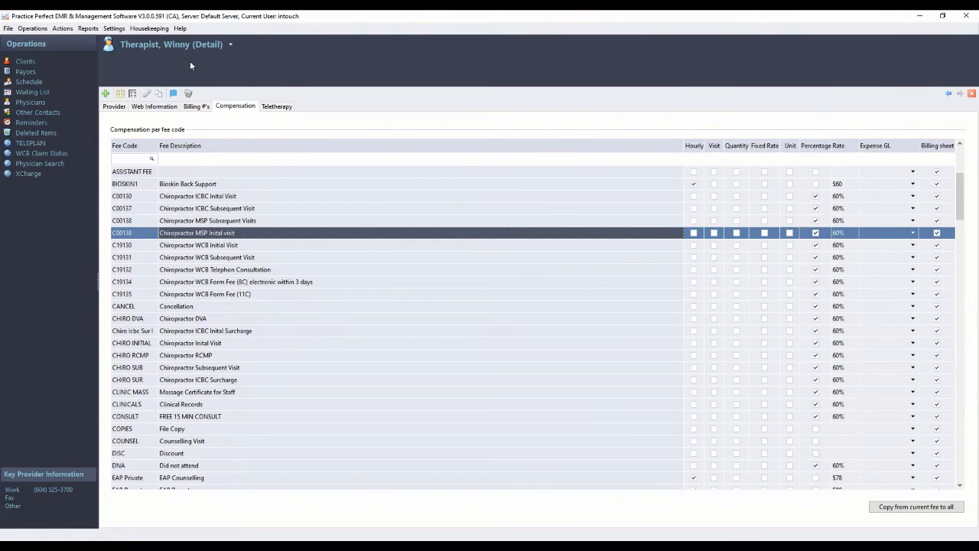
pyautogui.scroll(-3, 800, 298)
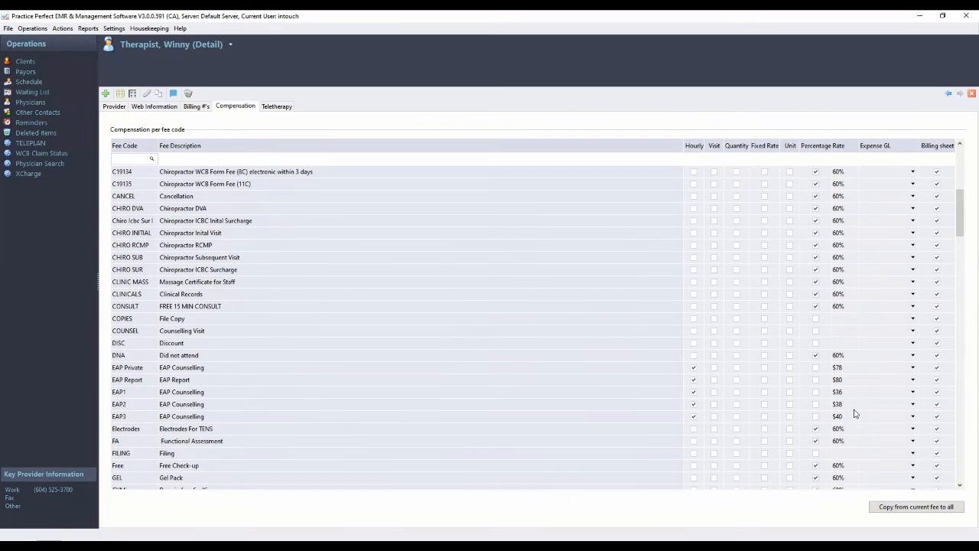
pyautogui.click(840, 391)
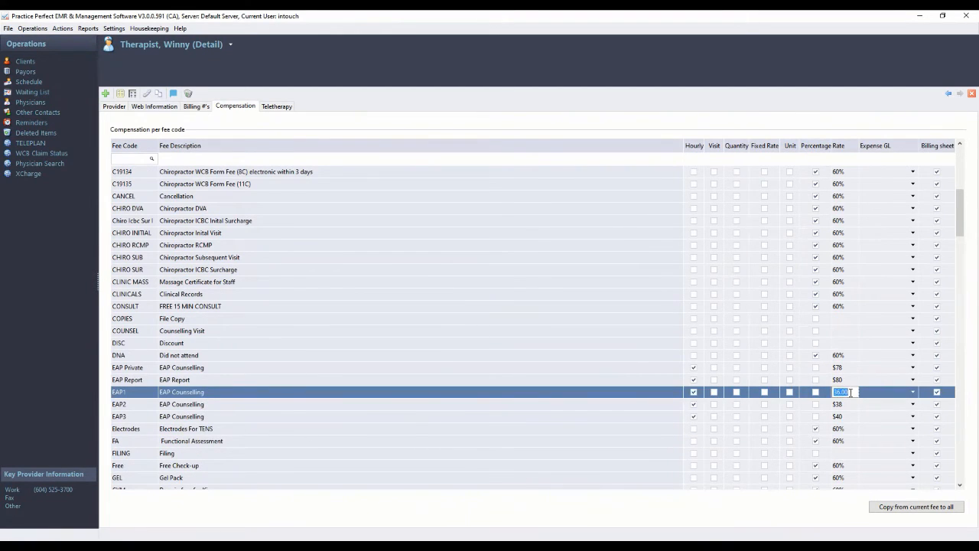
pyautogui.click(501, 310)
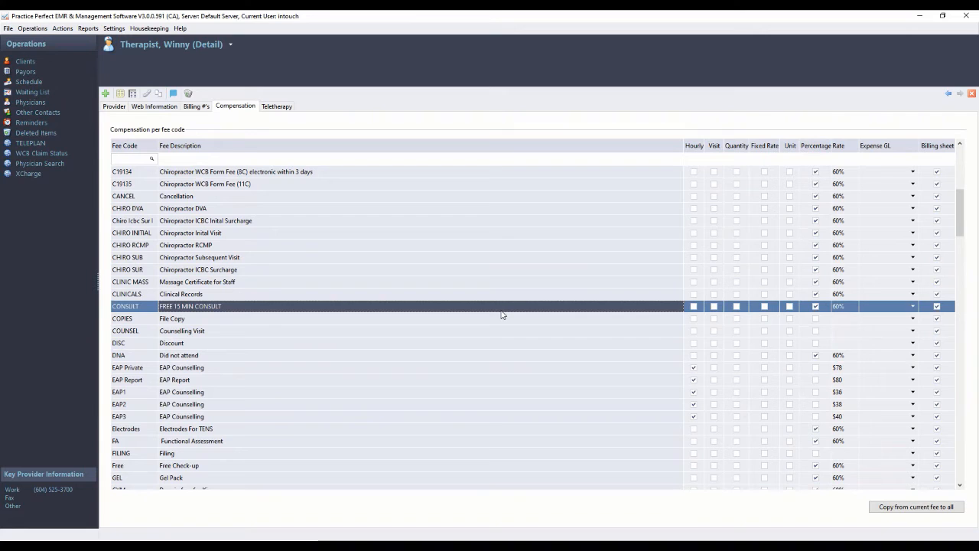
pyautogui.click(94, 32)
# Open the Main Location office's details from Housekeeping > Contacts > Offices.
pyautogui.moveTo(111, 51)
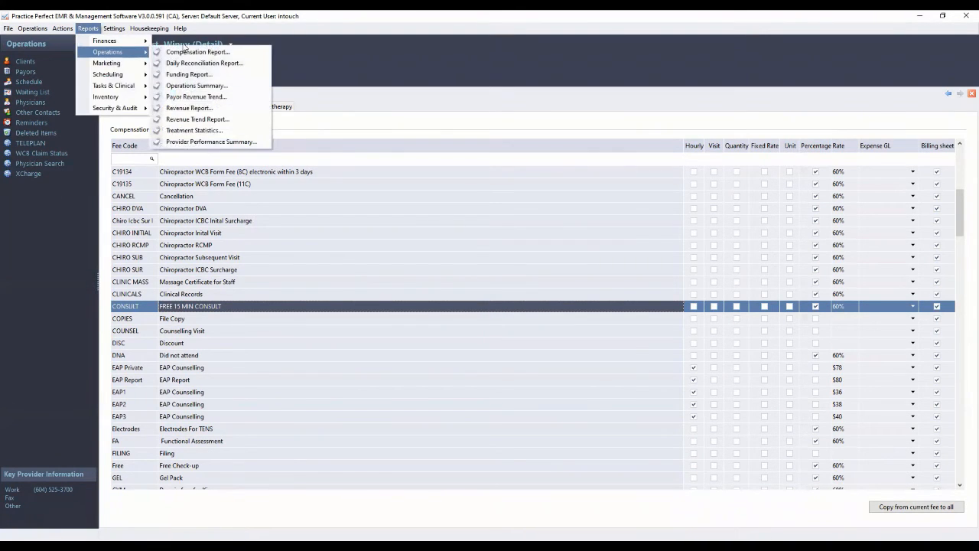
pyautogui.click(328, 212)
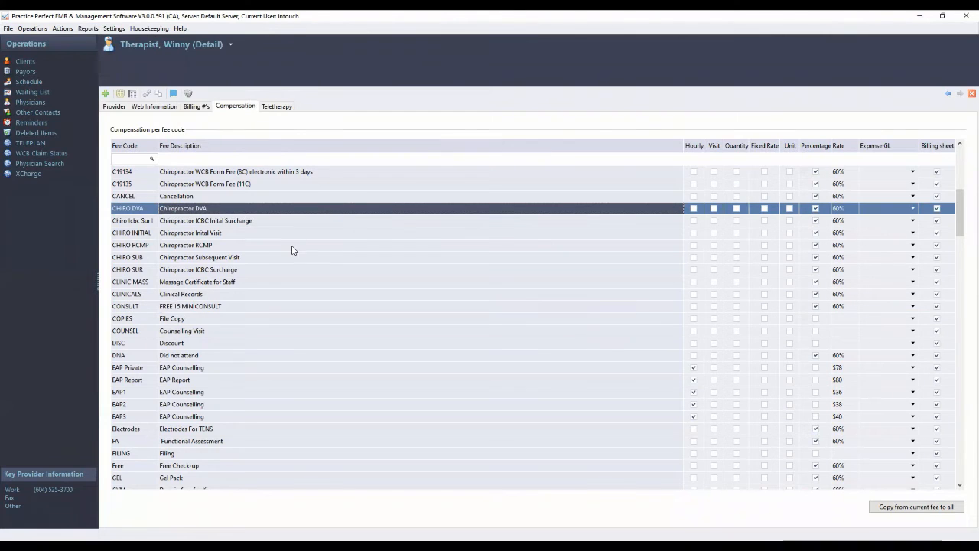
pyautogui.click(157, 29)
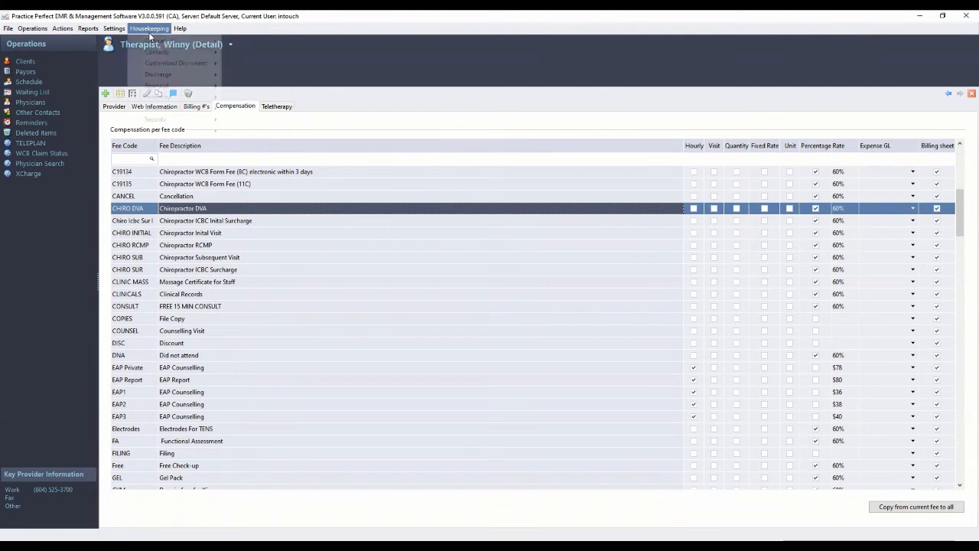
pyautogui.moveTo(155, 55)
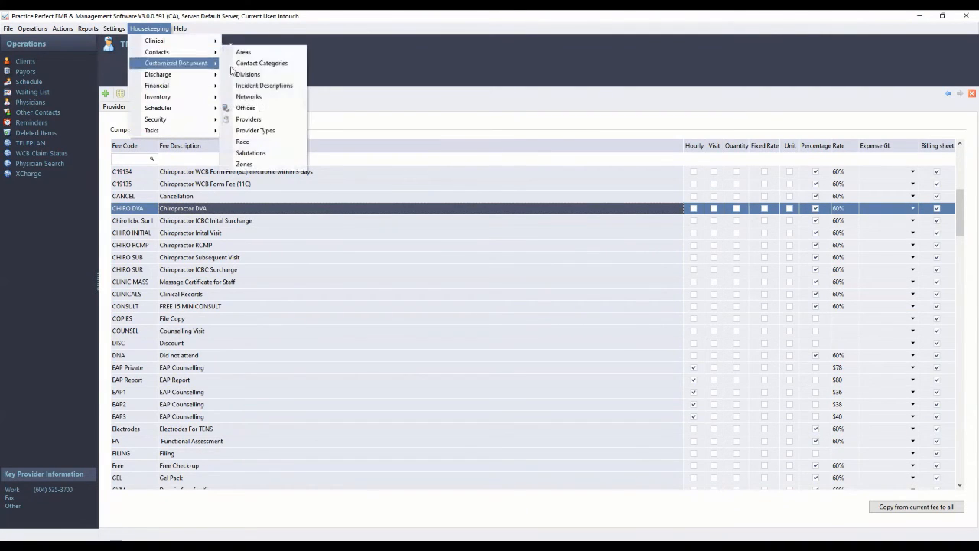
pyautogui.click(246, 108)
pyautogui.doubleClick(136, 146)
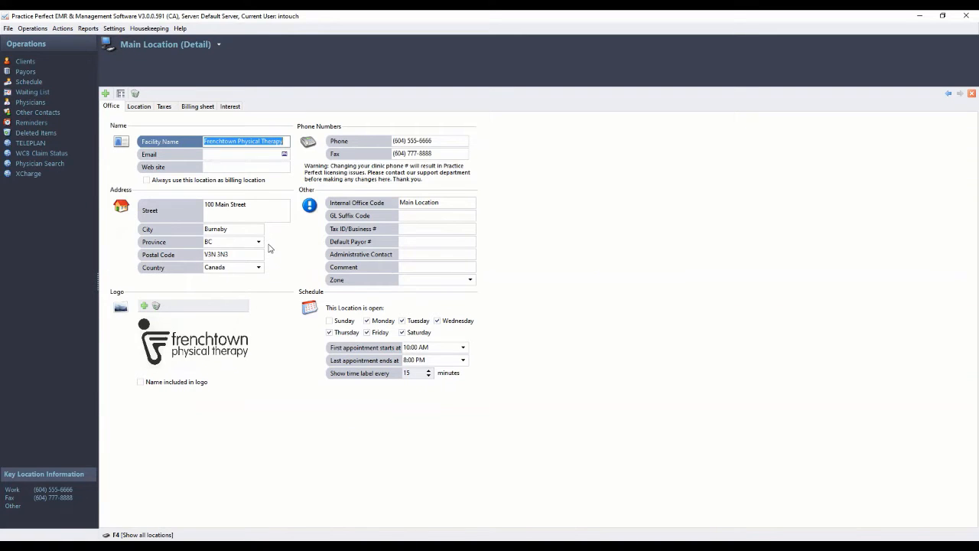
# Bring up the Fee Codes list under Housekeeping > Financial.
pyautogui.click(150, 29)
pyautogui.moveTo(163, 86)
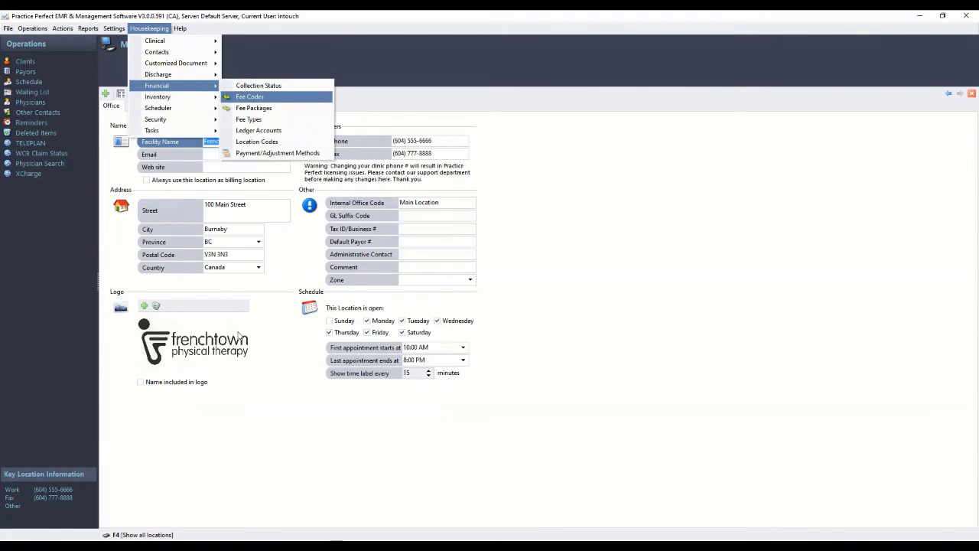
pyautogui.scroll(-10, 239, 339)
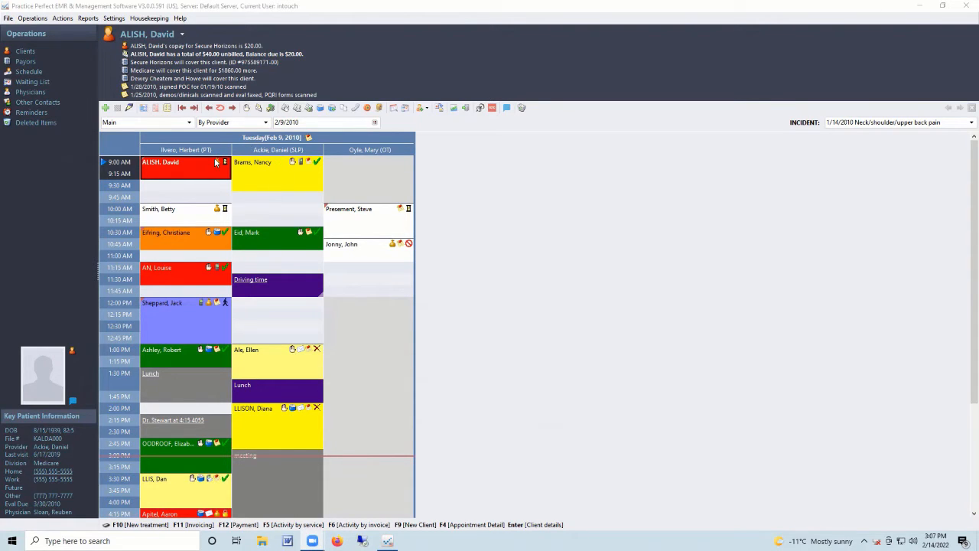
# Select the yellow 9:00 appointment, then switch to the PT provider's week view for Feb 8–14, 2010.
pyautogui.click(257, 169)
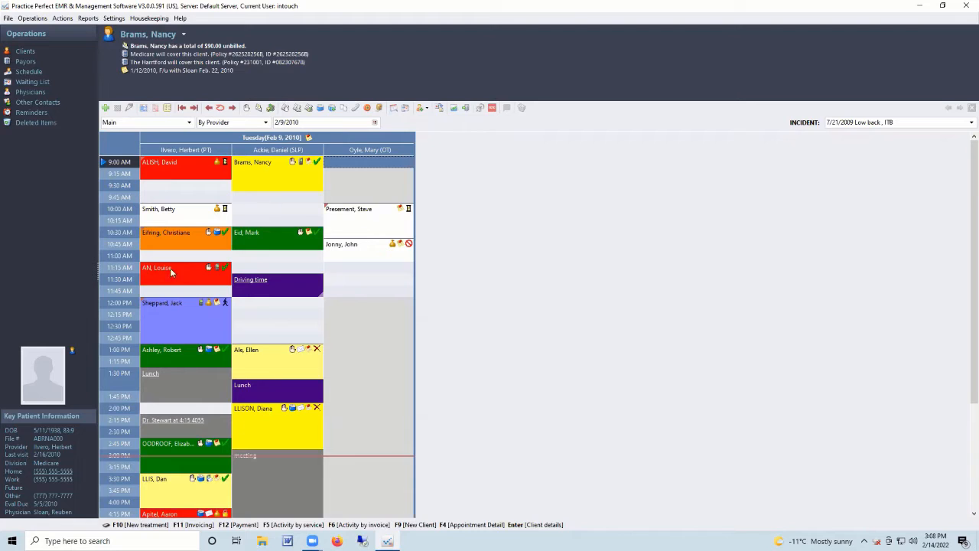
pyautogui.click(196, 150)
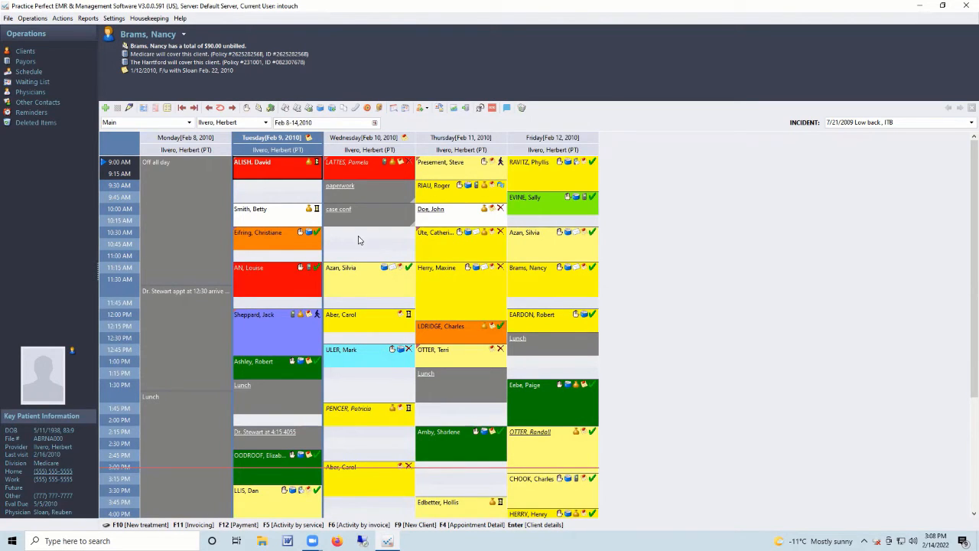
pyautogui.click(195, 109)
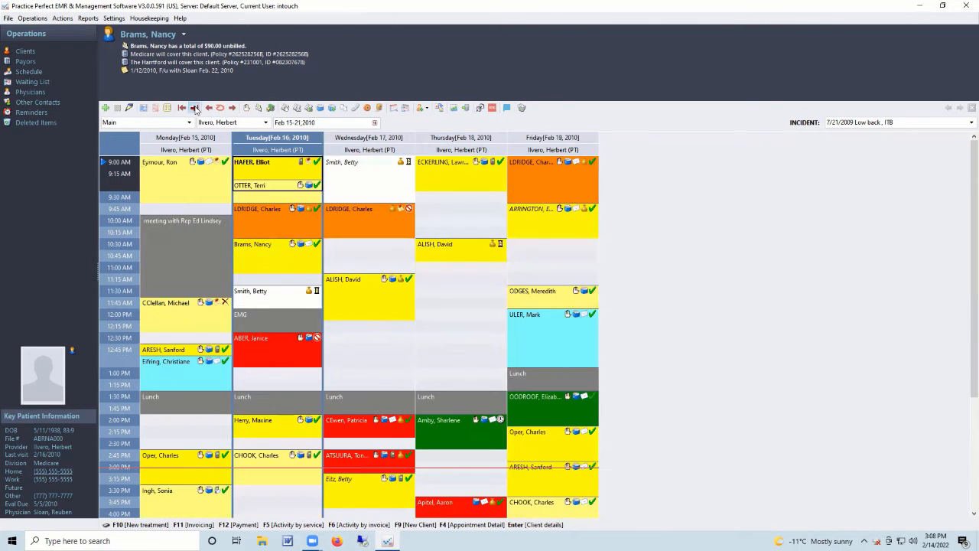
pyautogui.click(194, 109)
pyautogui.click(182, 109)
pyautogui.click(182, 109)
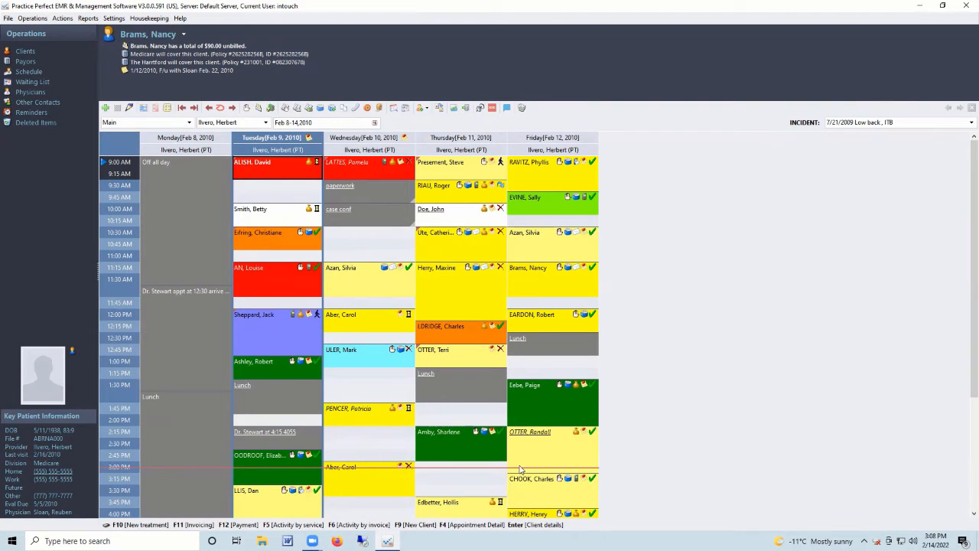
pyautogui.click(276, 170)
pyautogui.click(358, 190)
pyautogui.click(362, 215)
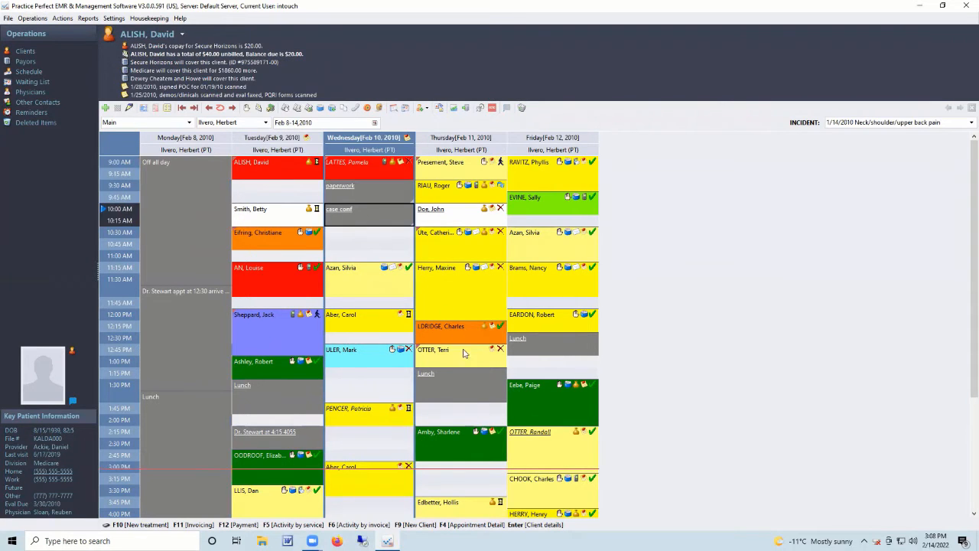
pyautogui.click(531, 349)
pyautogui.click(465, 378)
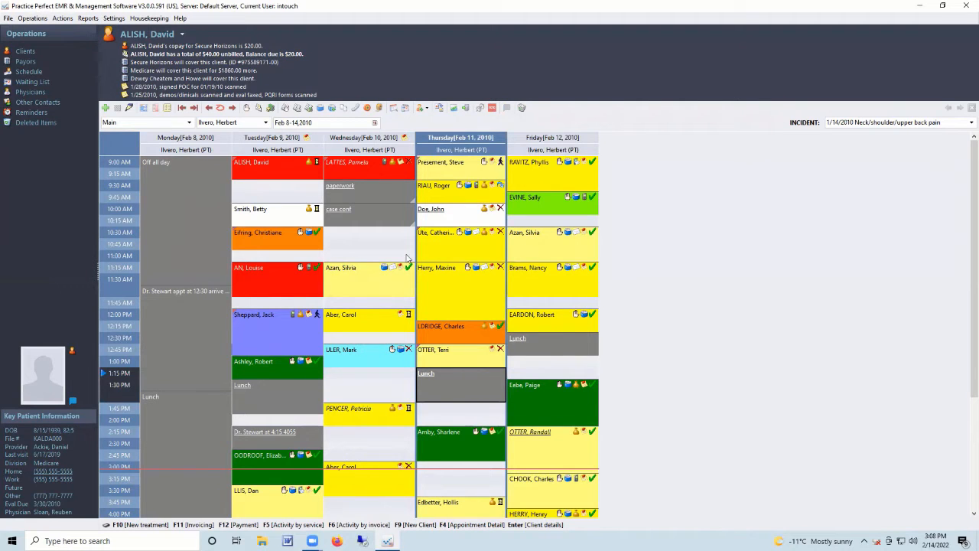
pyautogui.moveTo(279, 170)
pyautogui.mouseDown()
pyautogui.moveTo(554, 371)
pyautogui.moveTo(278, 170)
pyautogui.mouseUp()
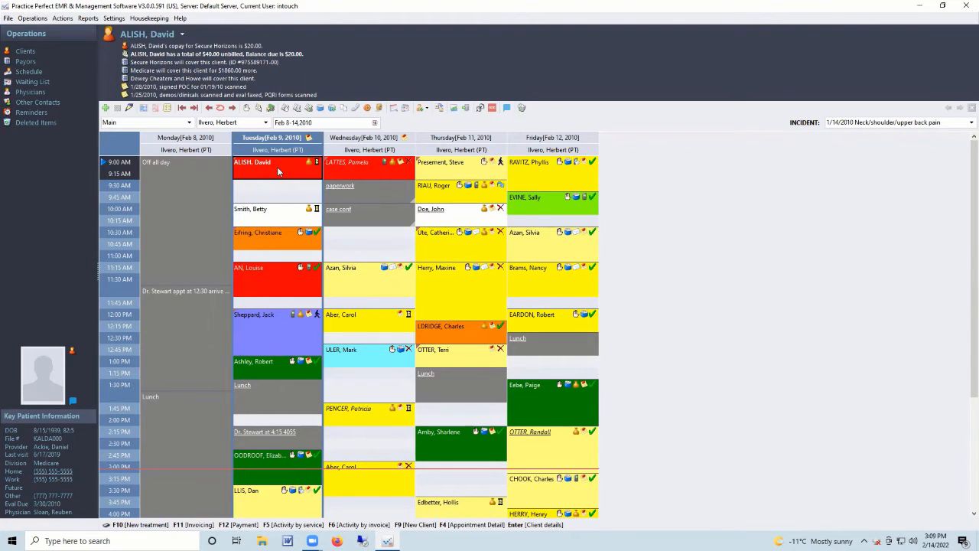
pyautogui.click(350, 236)
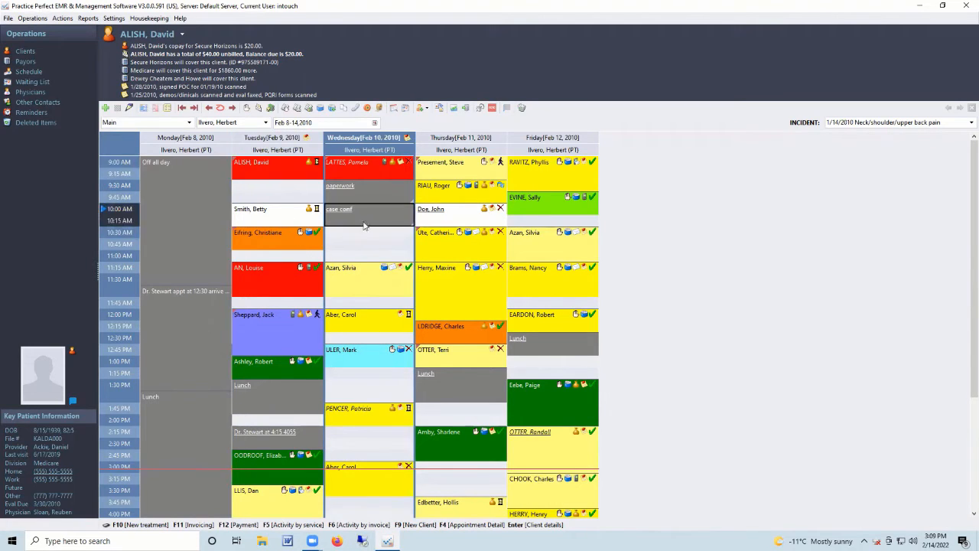
pyautogui.click(373, 250)
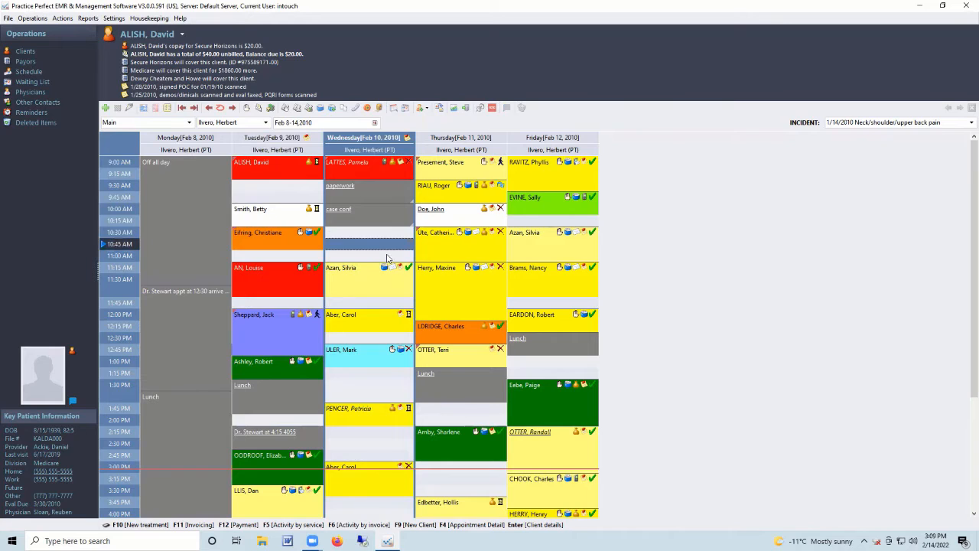
pyautogui.click(566, 364)
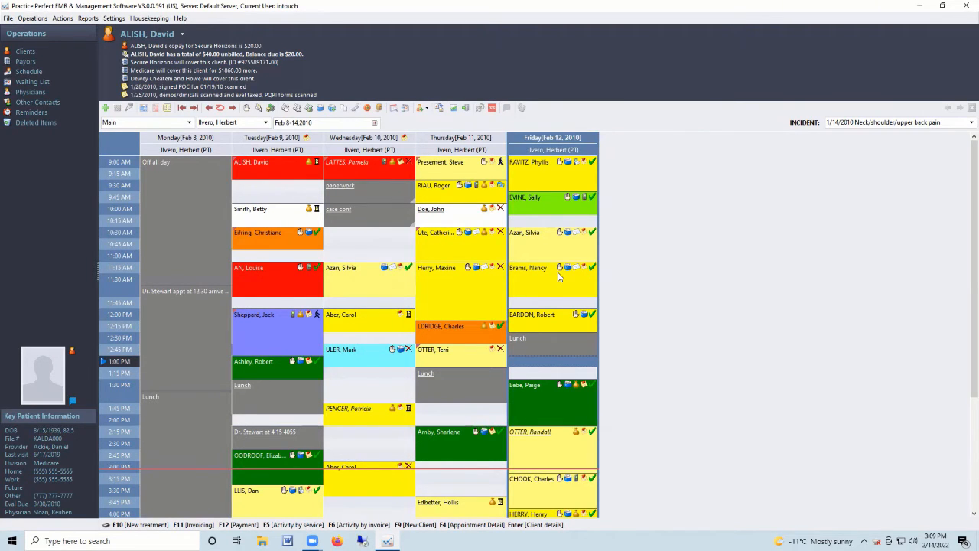
pyautogui.click(538, 439)
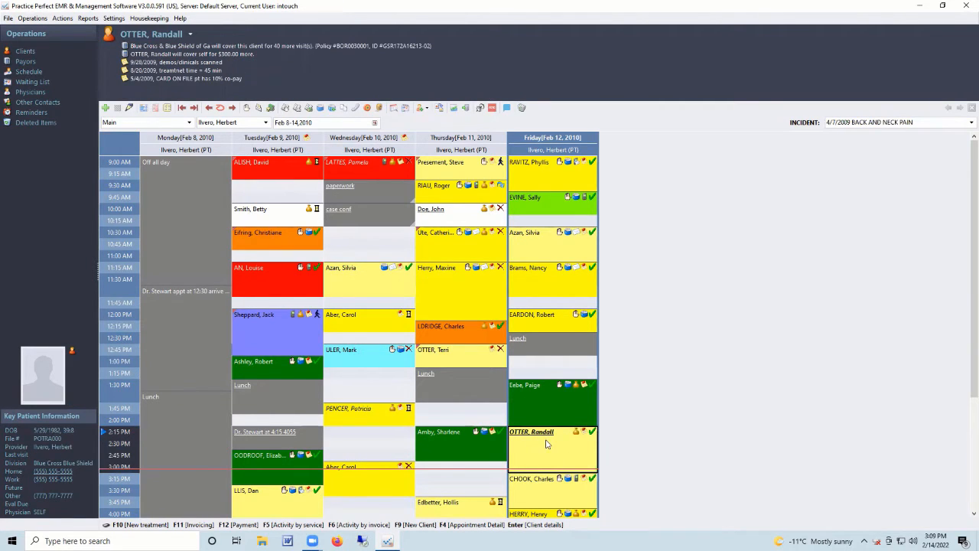
pyautogui.click(432, 215)
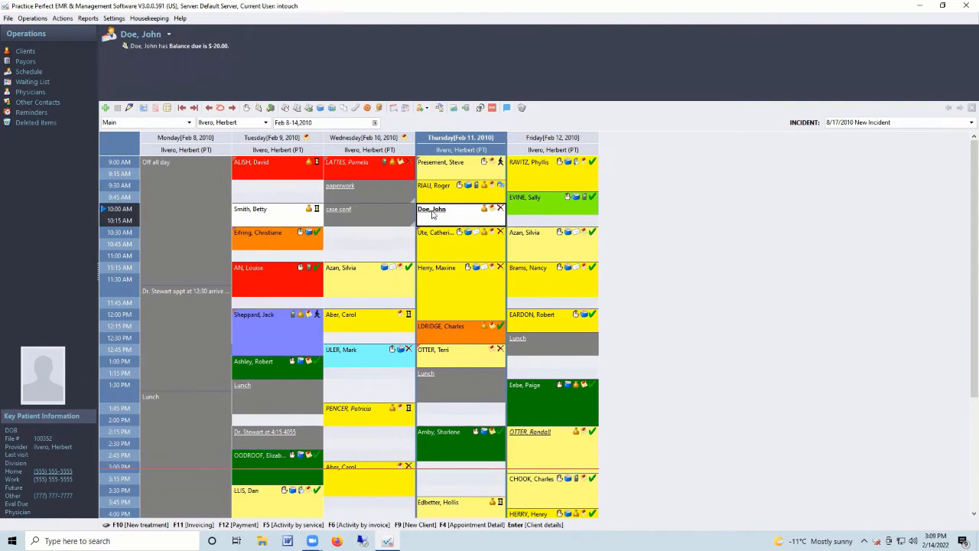
pyautogui.click(394, 244)
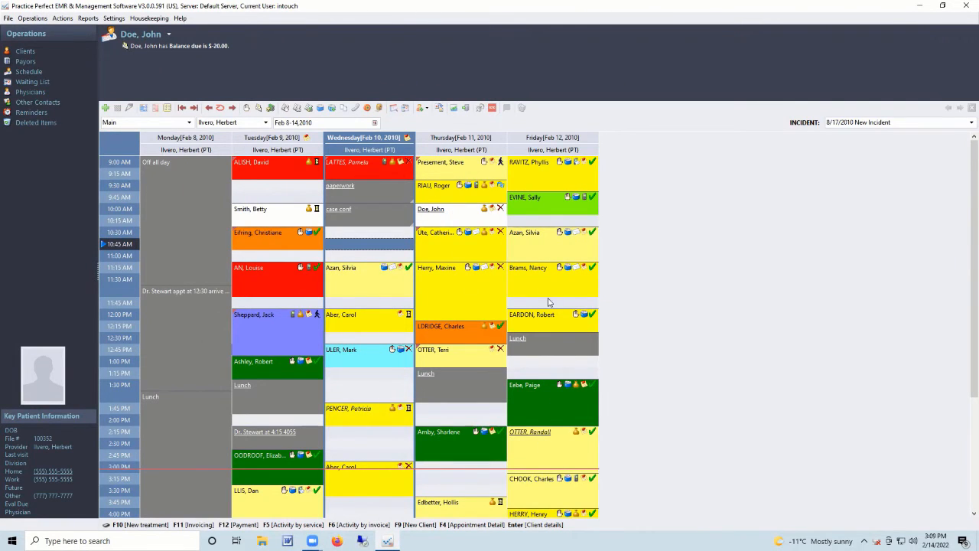
pyautogui.click(536, 445)
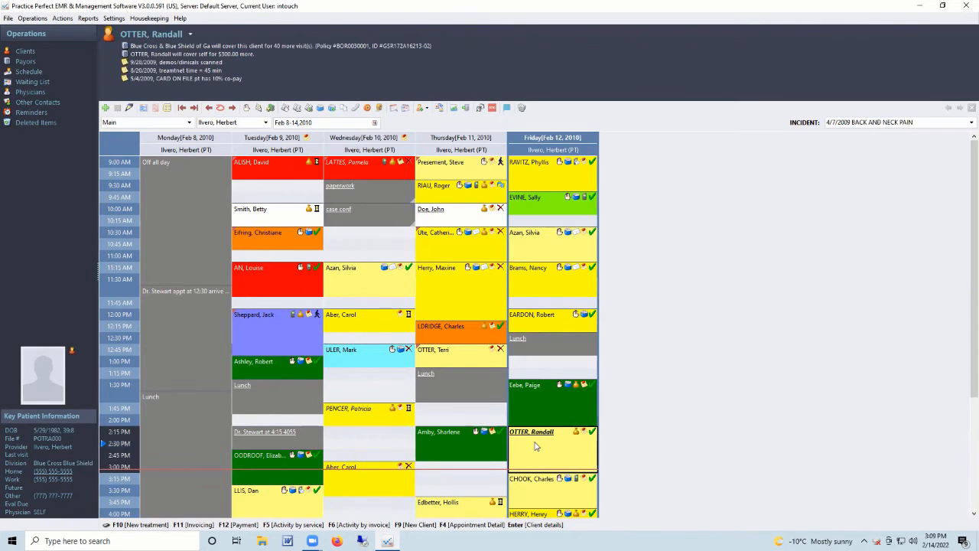
pyautogui.click(360, 171)
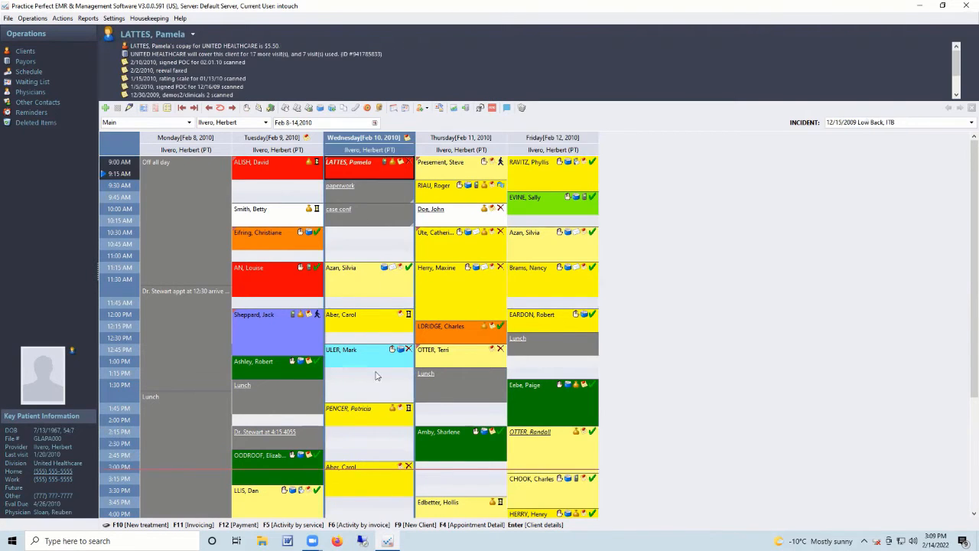
pyautogui.click(376, 419)
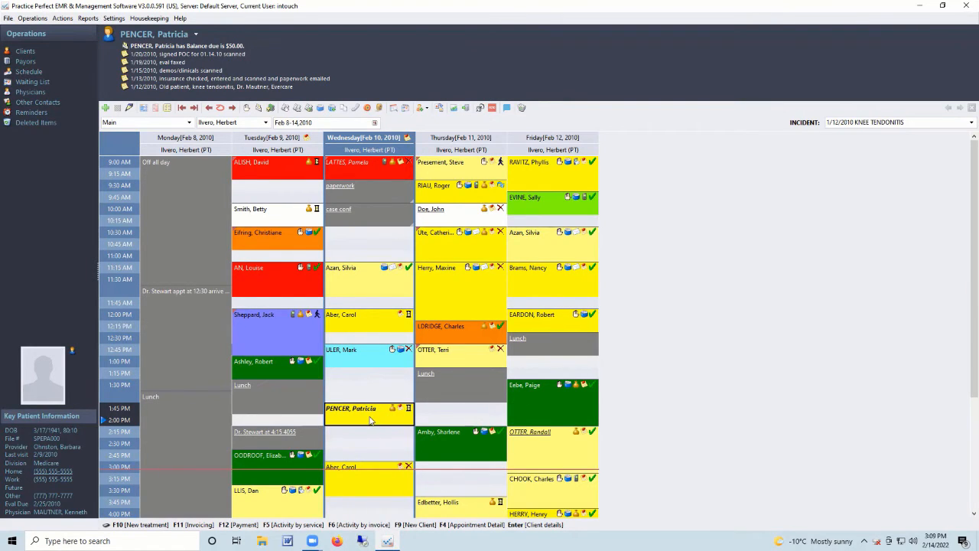
pyautogui.click(299, 235)
pyautogui.click(301, 274)
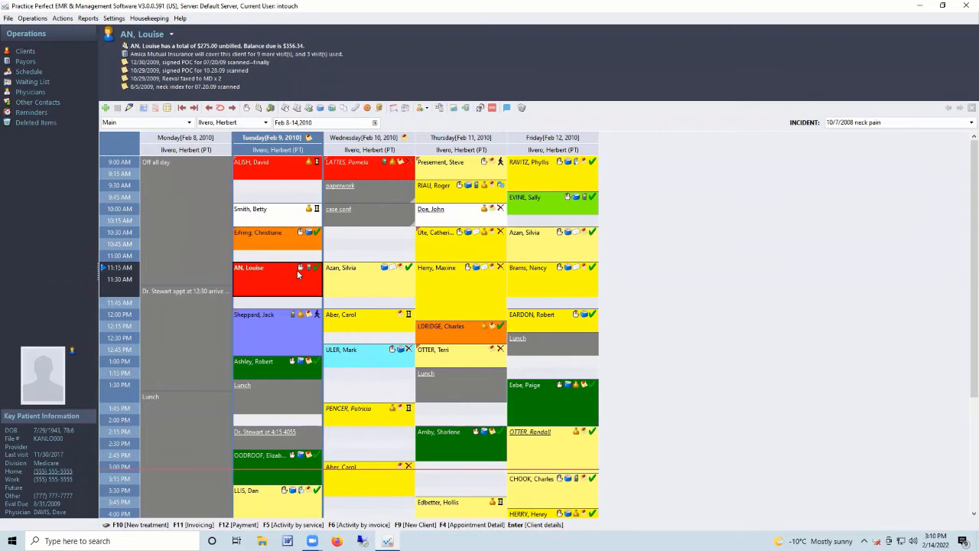
pyautogui.click(292, 235)
pyautogui.click(286, 278)
pyautogui.click(289, 246)
pyautogui.click(284, 277)
pyautogui.click(275, 369)
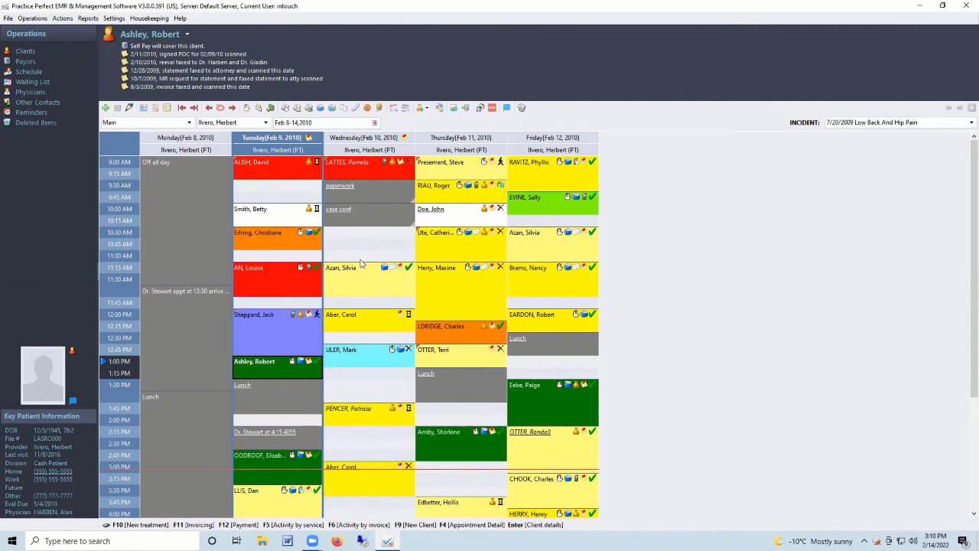
pyautogui.click(386, 288)
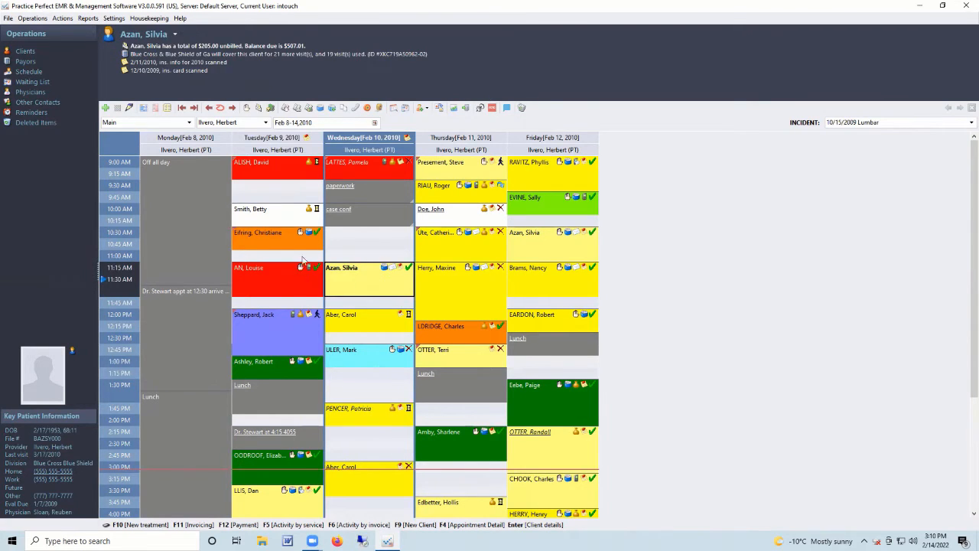
pyautogui.click(309, 217)
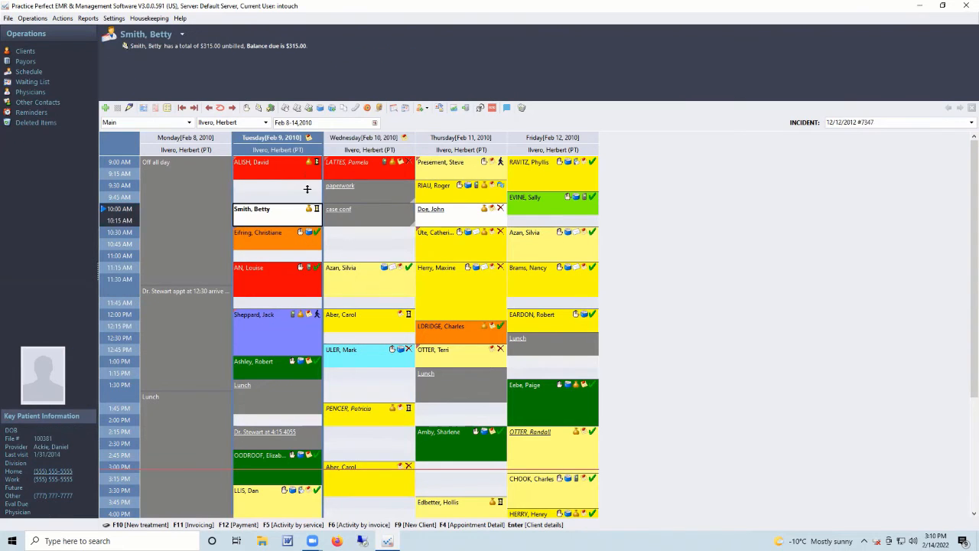
pyautogui.click(304, 169)
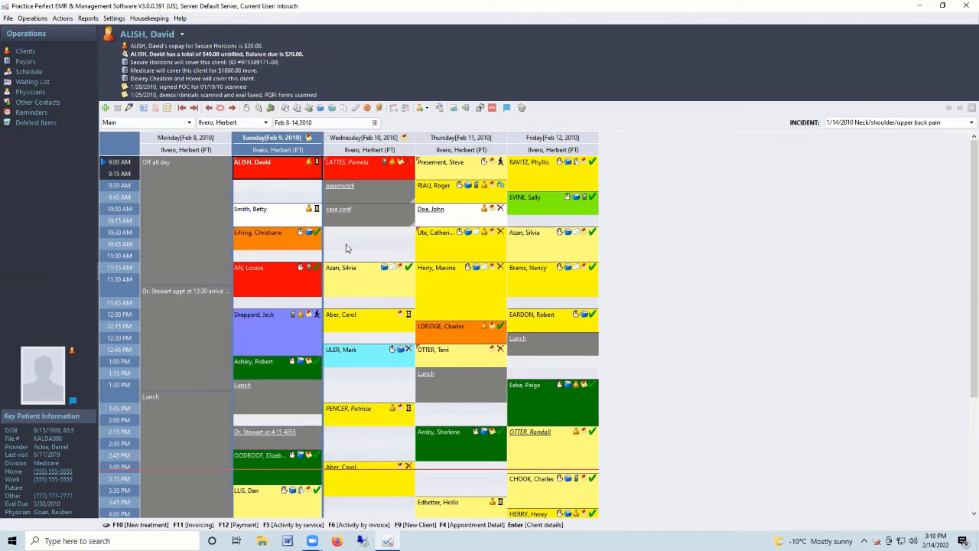
pyautogui.click(291, 55)
pyautogui.click(300, 172)
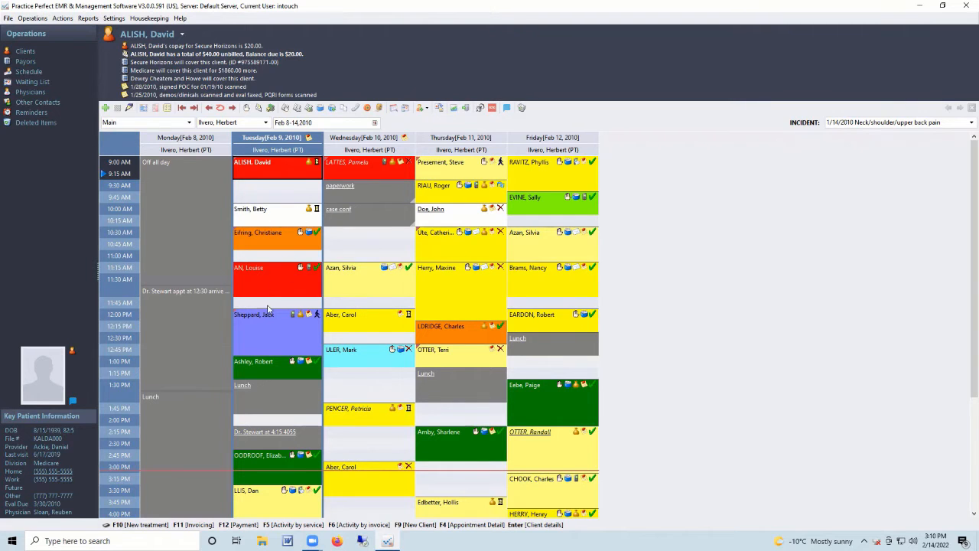
# Check the appointment notes, then bring up the status menu for Tuesday's 9:00 AM appointment.
pyautogui.moveTo(309, 316)
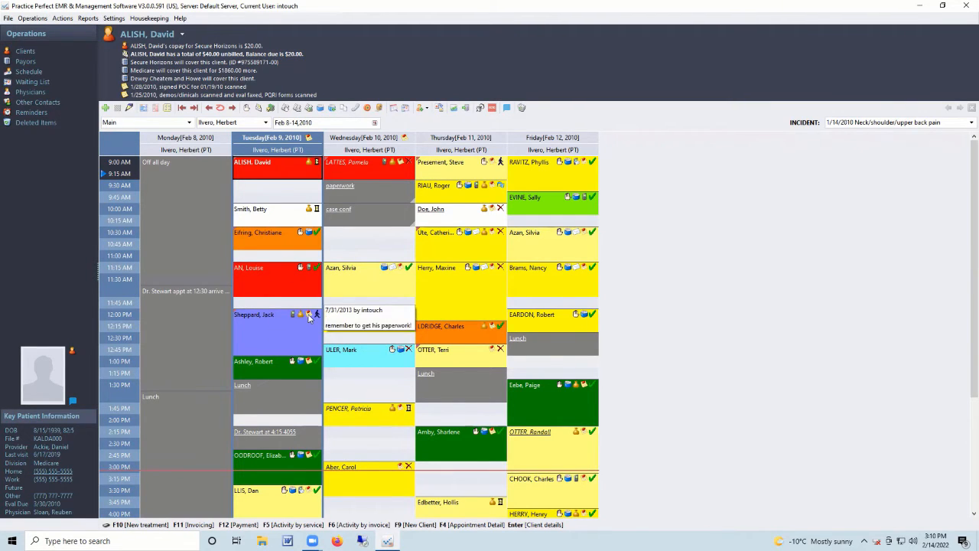
pyautogui.moveTo(311, 363)
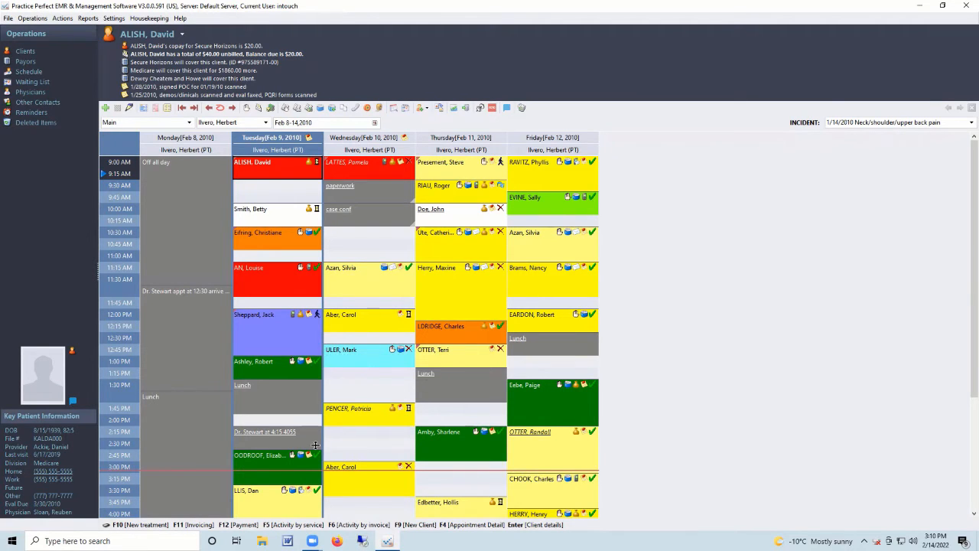
pyautogui.moveTo(309, 459)
pyautogui.moveTo(584, 269)
pyautogui.click(317, 165)
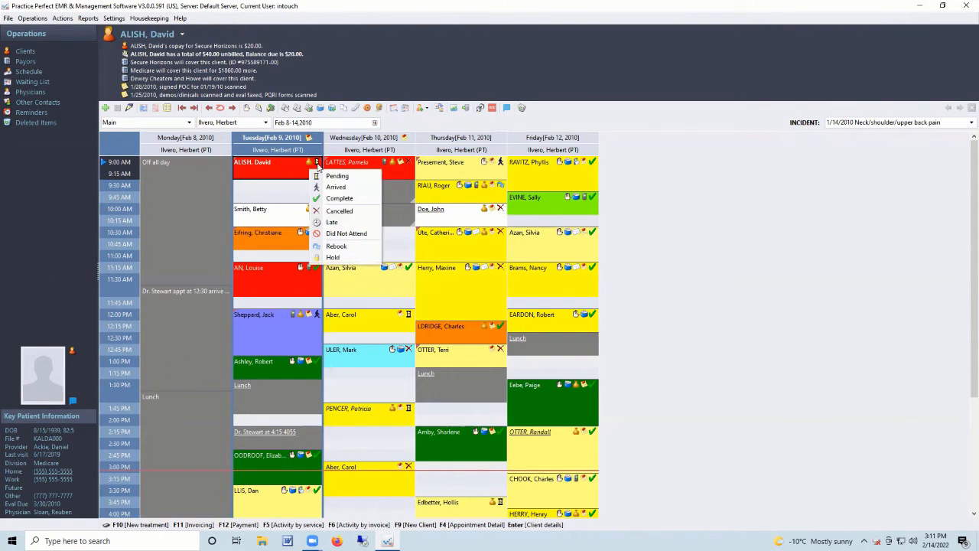
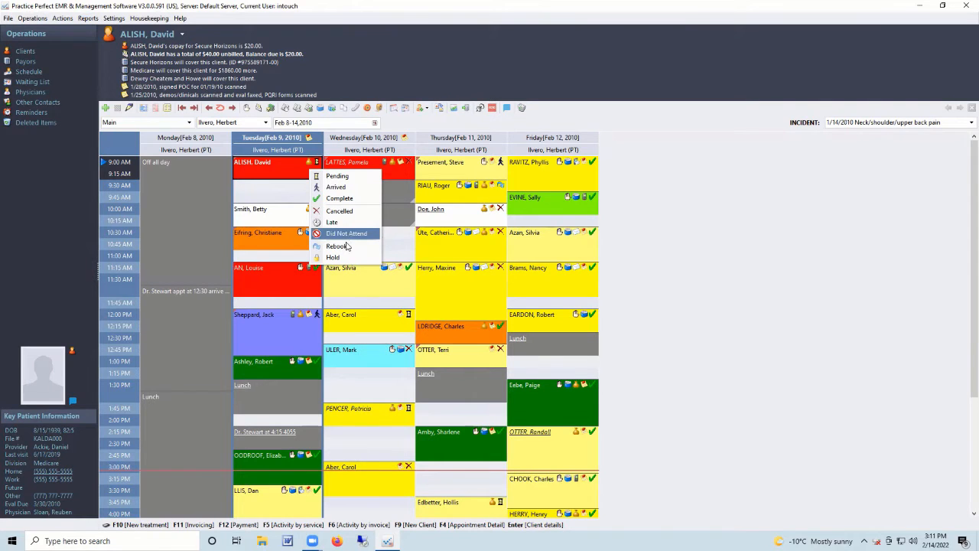
# Mark Tuesday's 9:00 AM appointment as Cancelled with Sick as the cancellation reason.
pyautogui.click(282, 186)
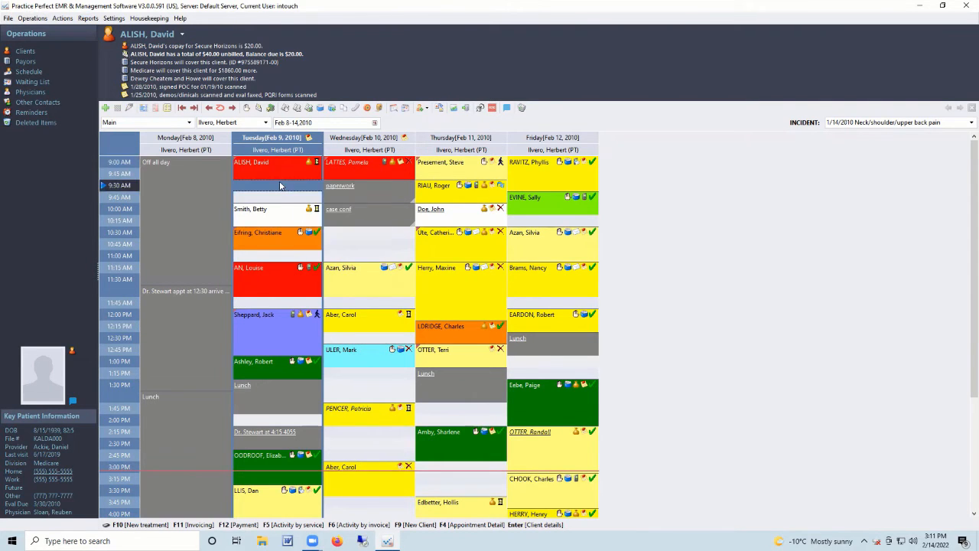
pyautogui.click(318, 162)
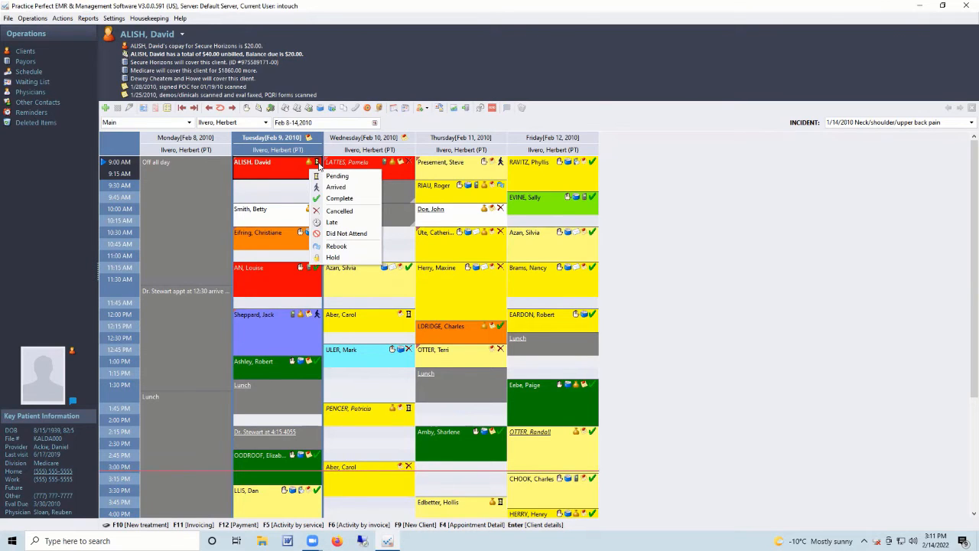
pyautogui.click(339, 211)
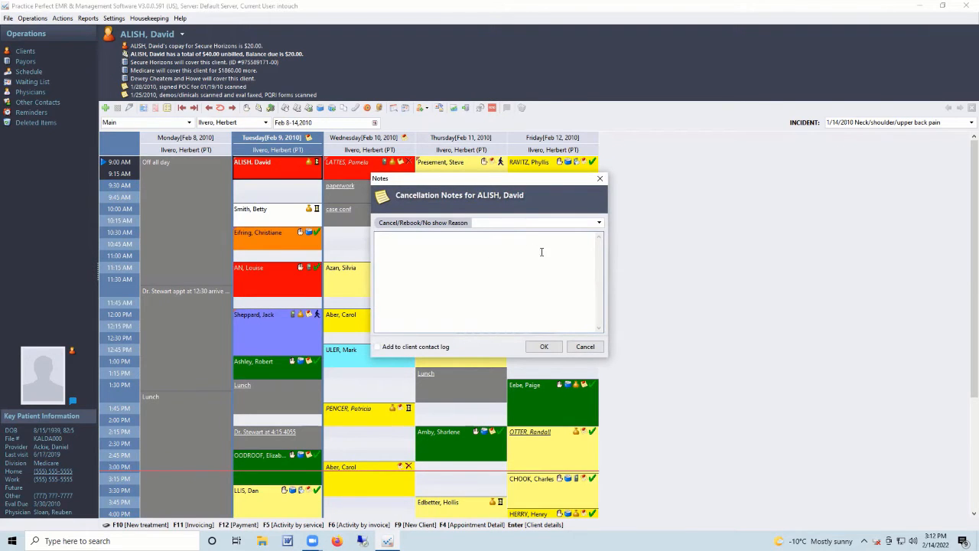
pyautogui.write('dskdgkjkfj')
pyautogui.press('BackSpace')
pyautogui.press('BackSpace')
pyautogui.press('BackSpace')
pyautogui.press('BackSpace')
pyautogui.press('BackSpace')
pyautogui.press('BackSpace')
pyautogui.press('BackSpace')
pyautogui.press('BackSpace')
pyautogui.press('BackSpace')
pyautogui.press('BackSpace')
pyautogui.click(599, 223)
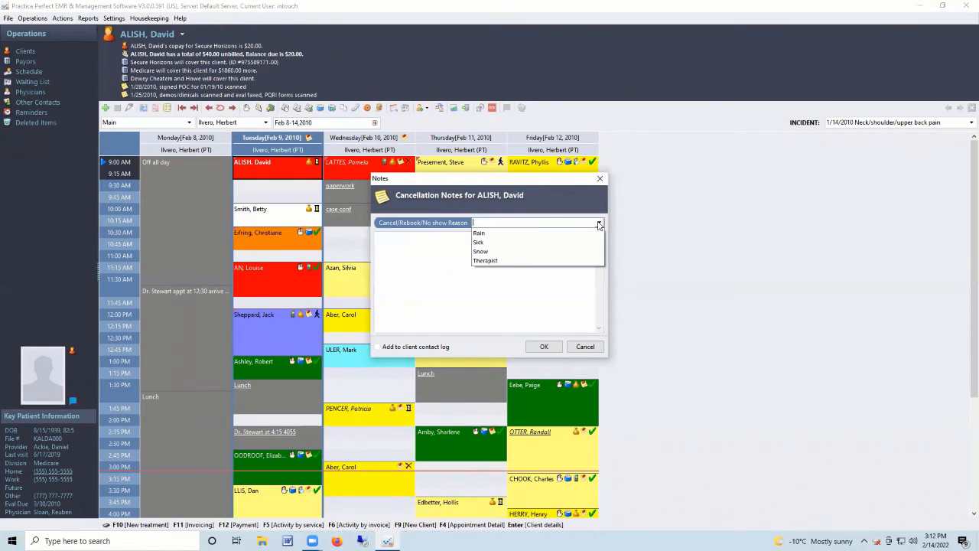
pyautogui.click(482, 241)
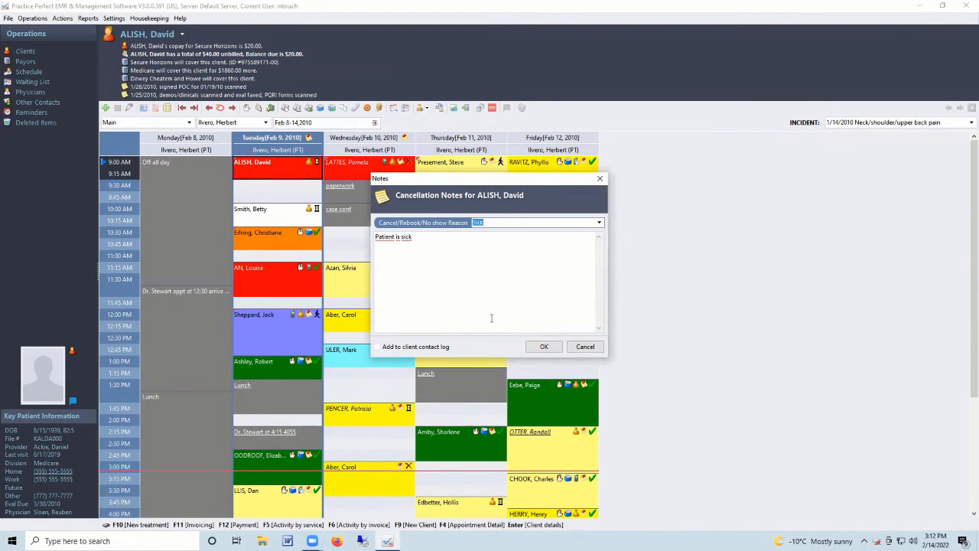
pyautogui.click(542, 346)
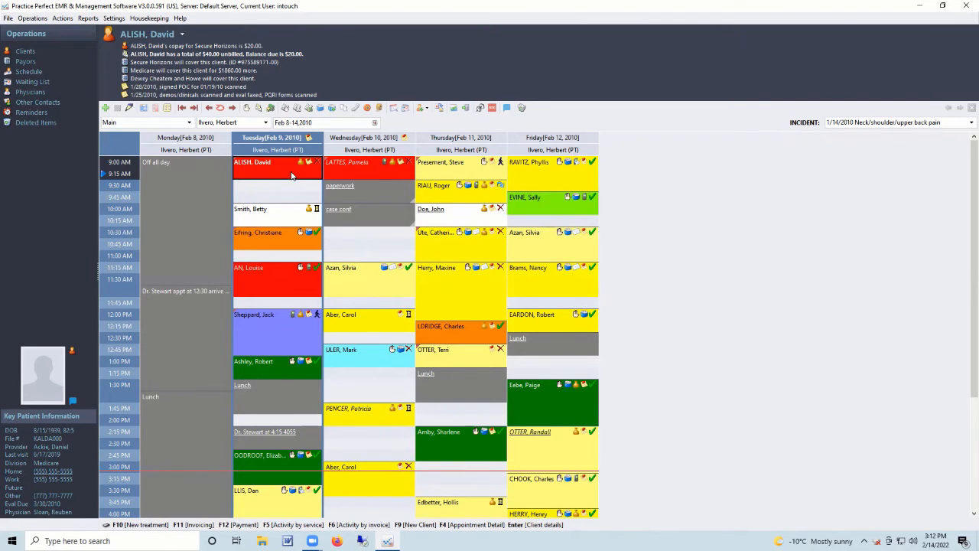
# Select Tuesday's 9:00 AM appointment and view that patient's account summary.
pyautogui.click(289, 187)
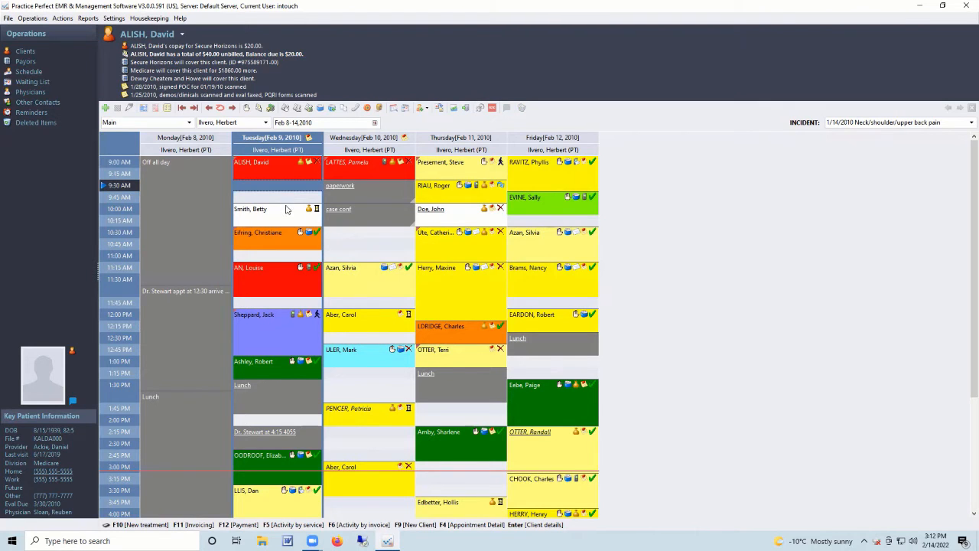
pyautogui.click(283, 219)
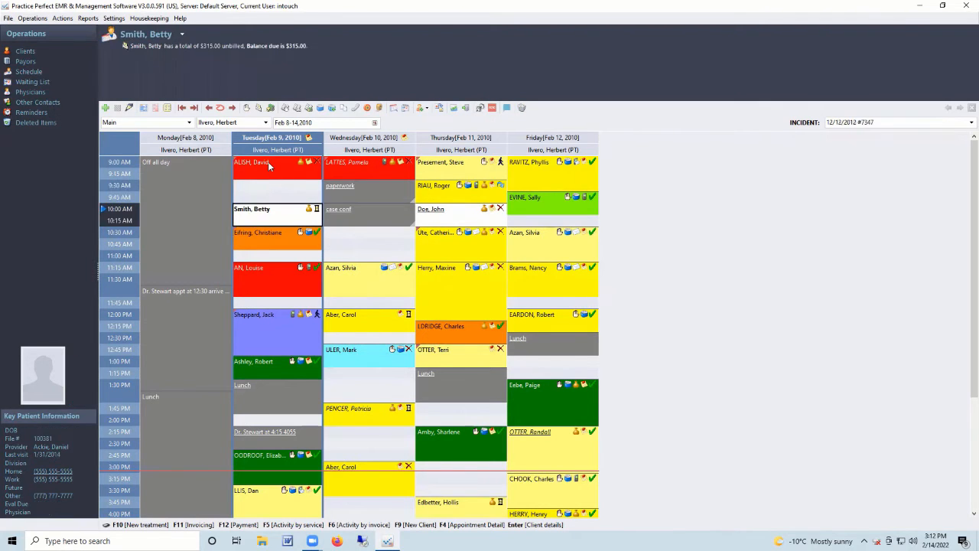
pyautogui.click(269, 165)
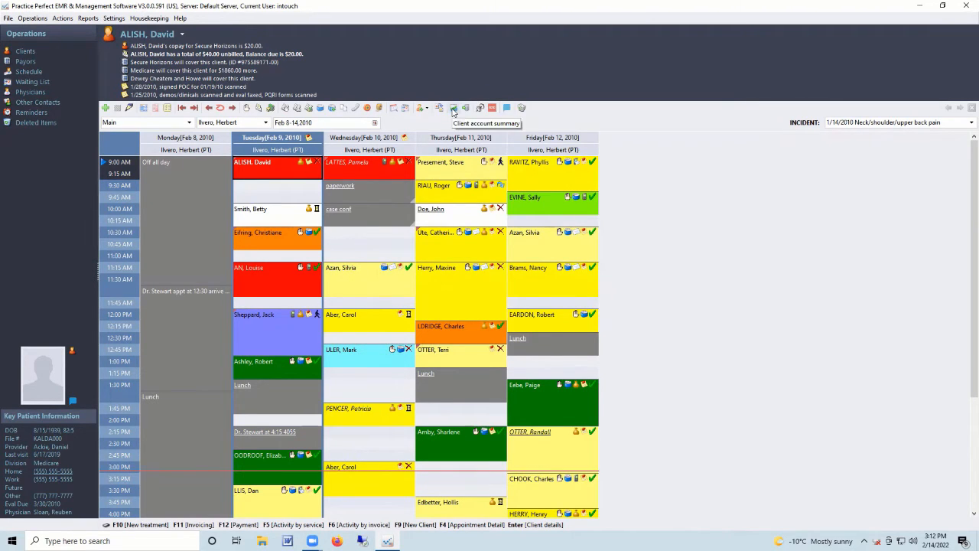
pyautogui.click(453, 110)
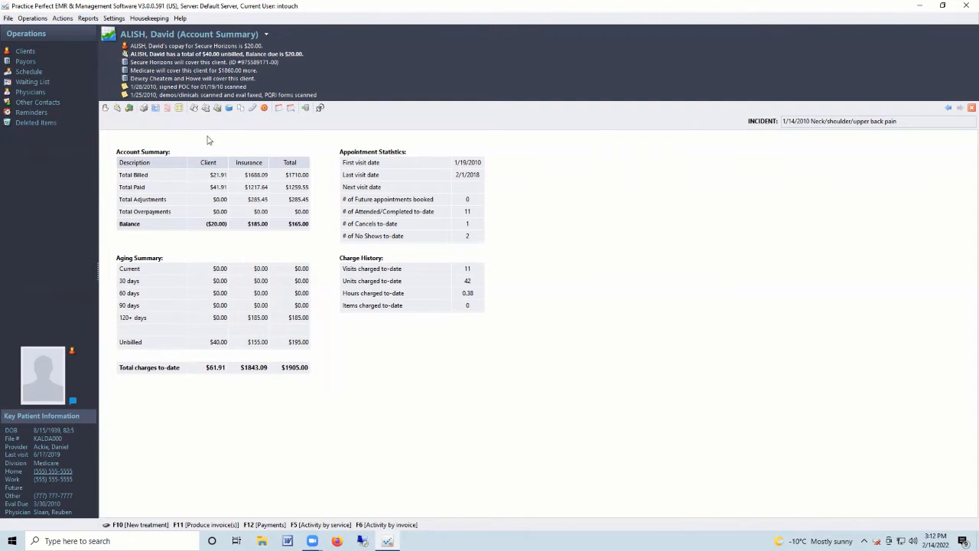
# Return to the schedule, jump to the current week, then advance one week.
pyautogui.click(27, 73)
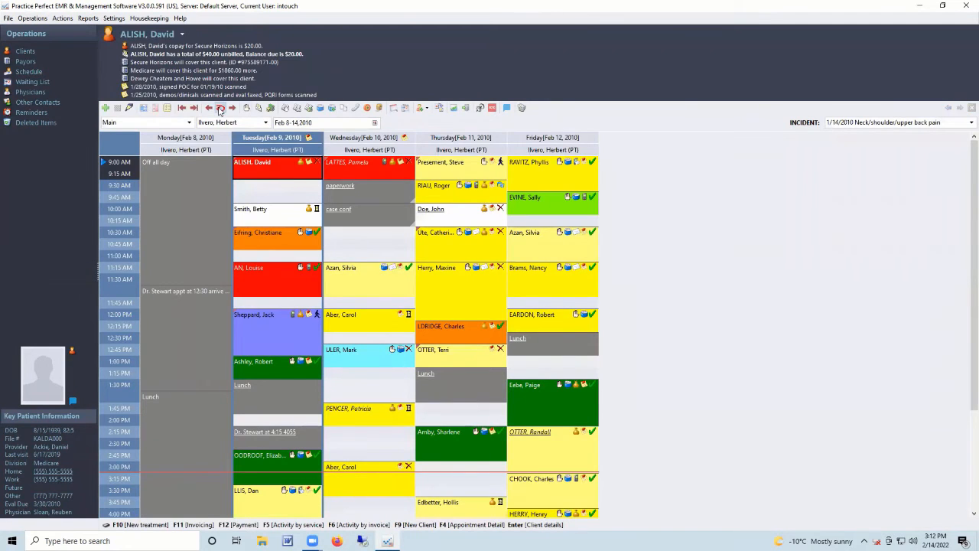
pyautogui.click(219, 108)
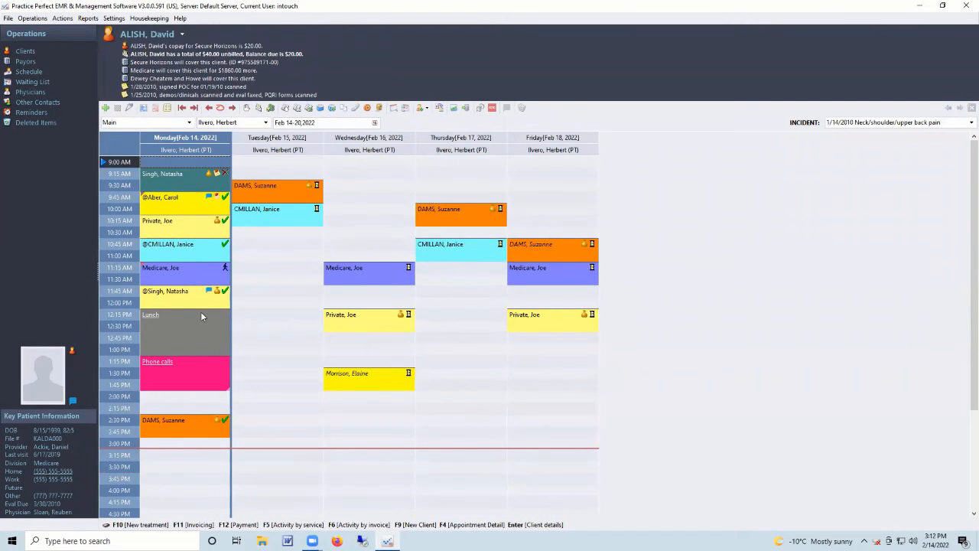
pyautogui.click(185, 429)
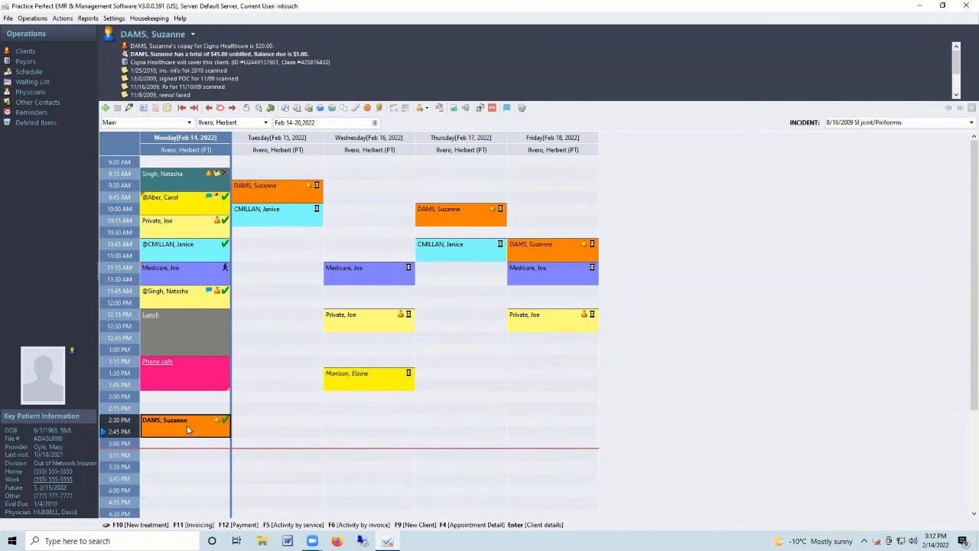
pyautogui.click(524, 251)
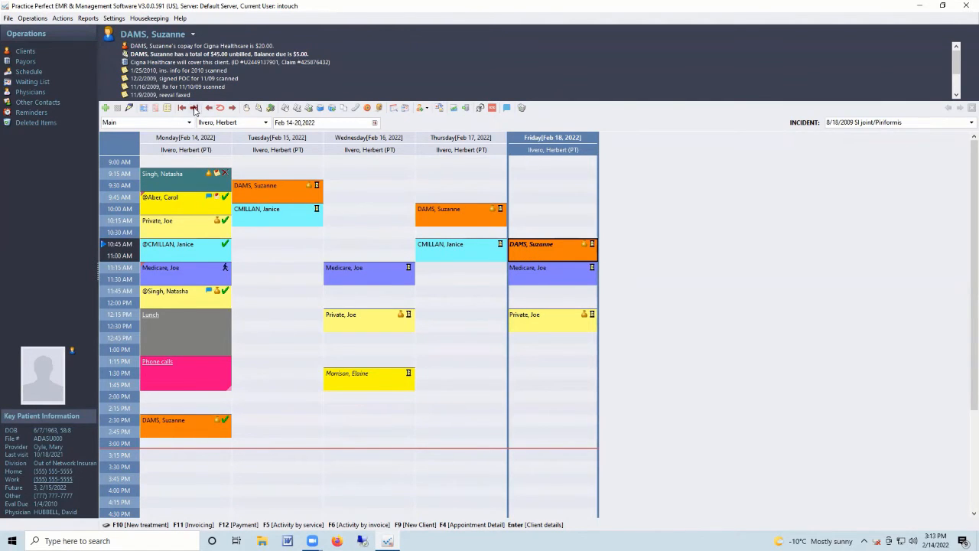
pyautogui.click(193, 108)
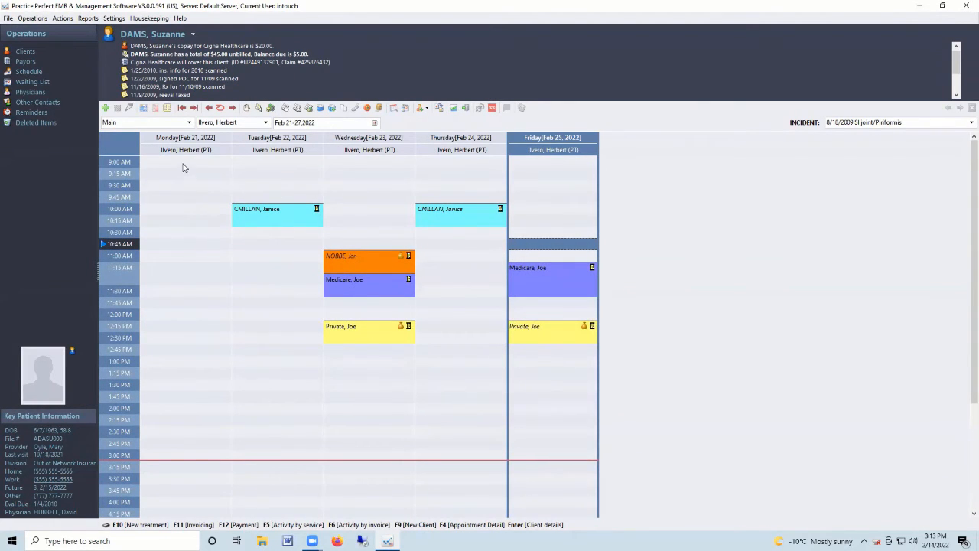
# Book Monday 9:00 AM, Friday 9:30 AM and Thursday 11:00 AM appointments, entering 'Pre' for Thursday's.
pyautogui.click(182, 163)
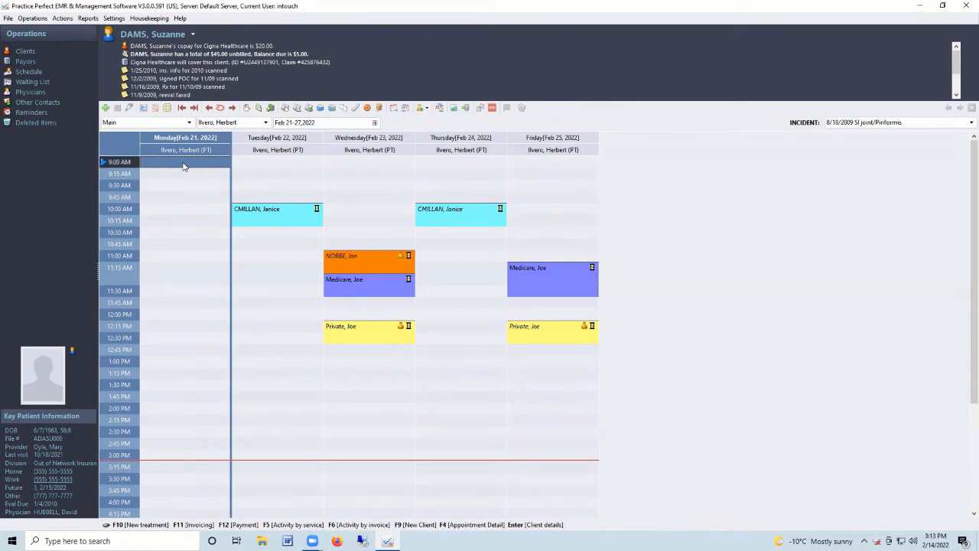
pyautogui.doubleClick(183, 164)
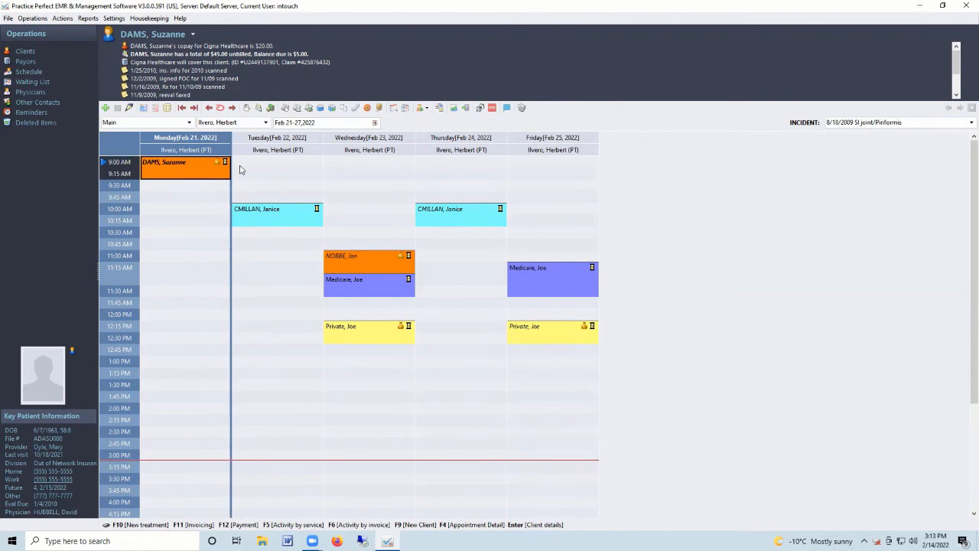
pyautogui.click(540, 190)
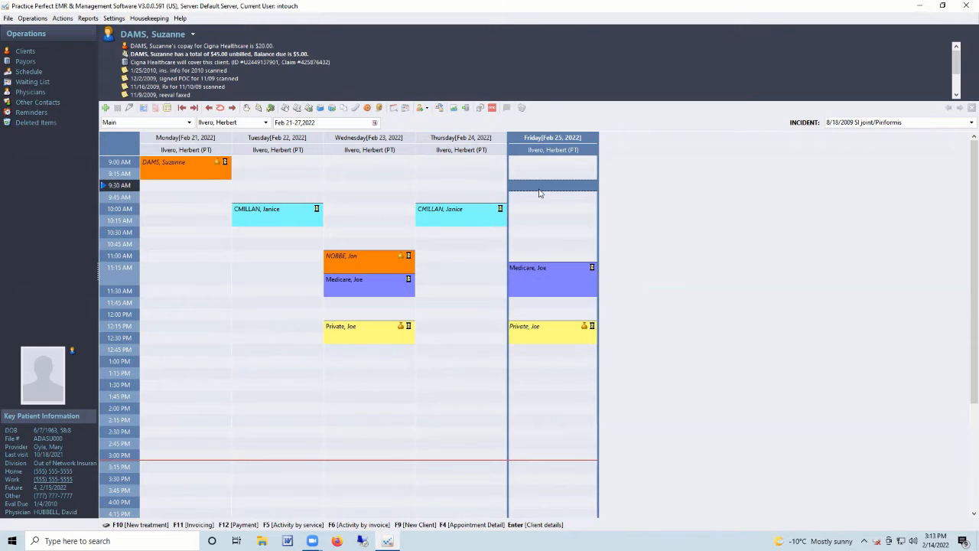
pyautogui.doubleClick(539, 191)
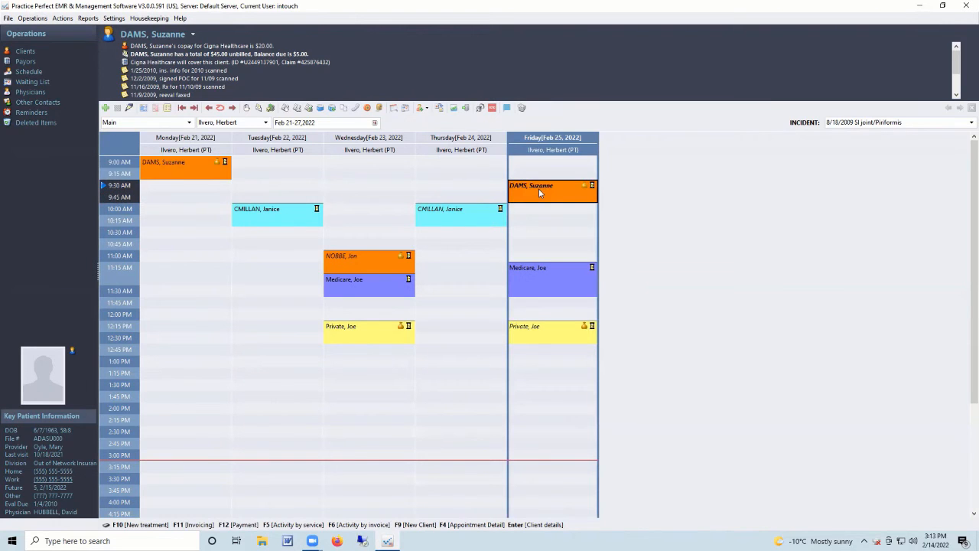
pyautogui.click(441, 260)
pyautogui.doubleClick(441, 261)
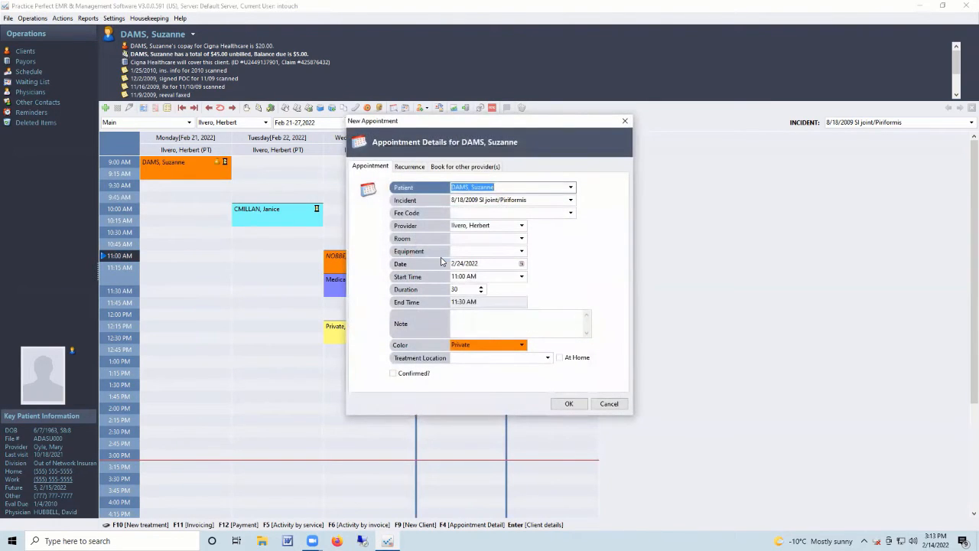
pyautogui.click(569, 403)
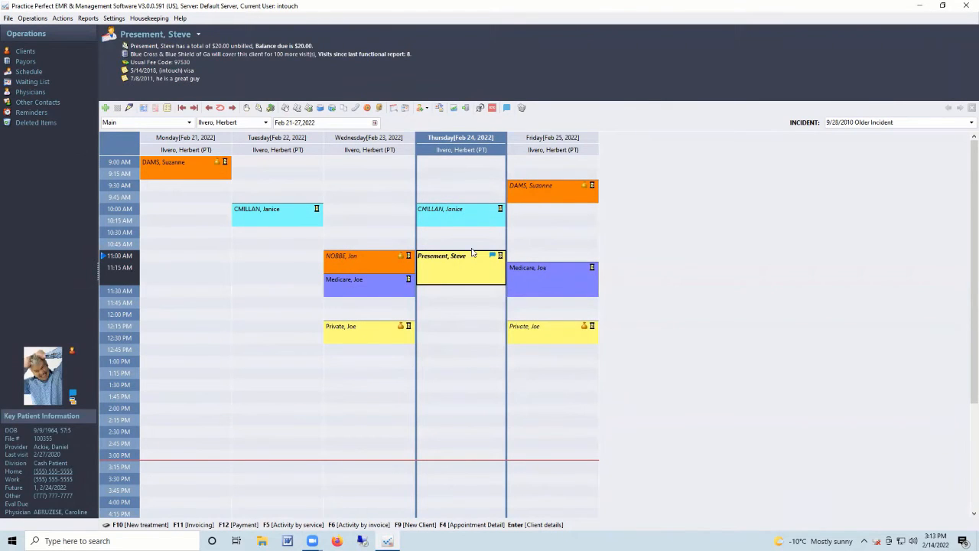
# Make the Friday 9:30 AM appointment recur Mondays, Wednesdays and Fridays until March 31, 2022.
pyautogui.click(538, 193)
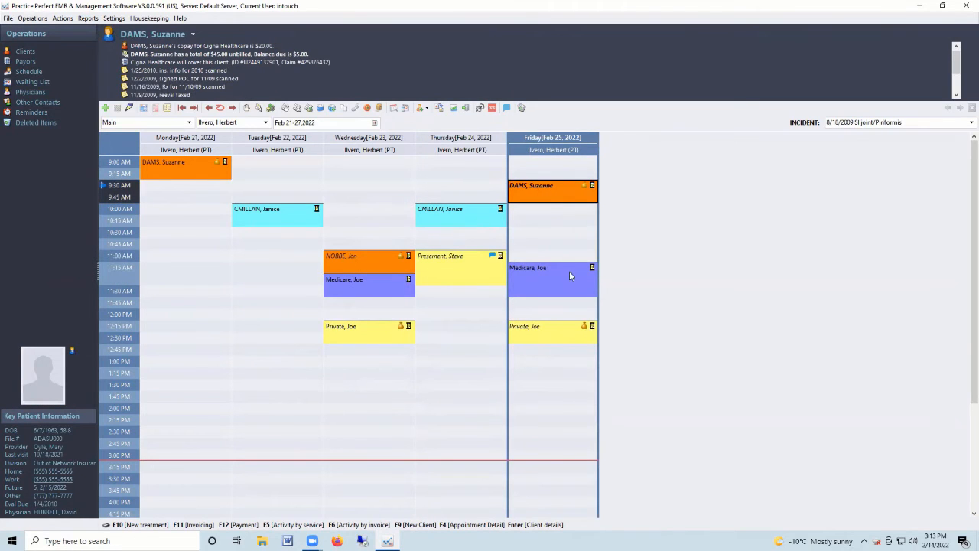
pyautogui.rightClick(538, 188)
pyautogui.click(583, 333)
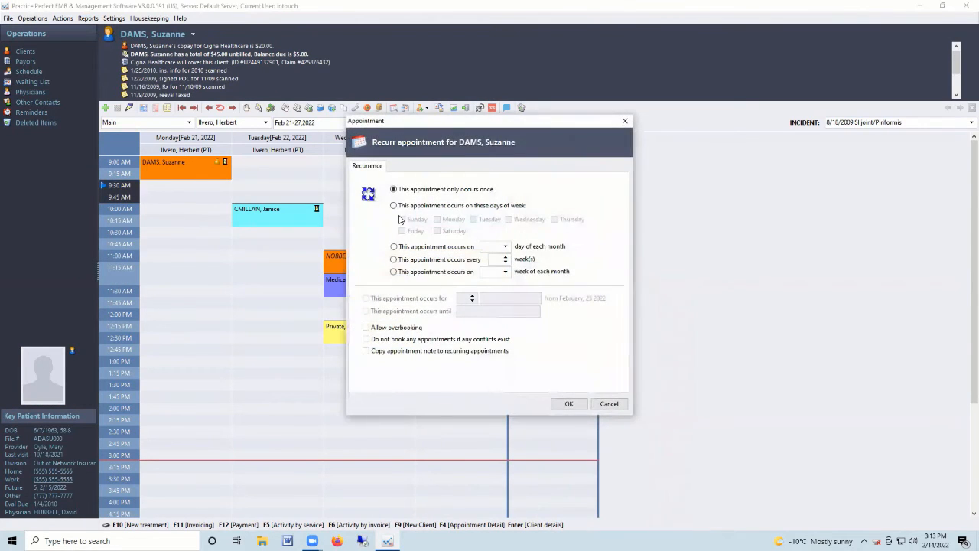
pyautogui.click(393, 205)
pyautogui.click(444, 220)
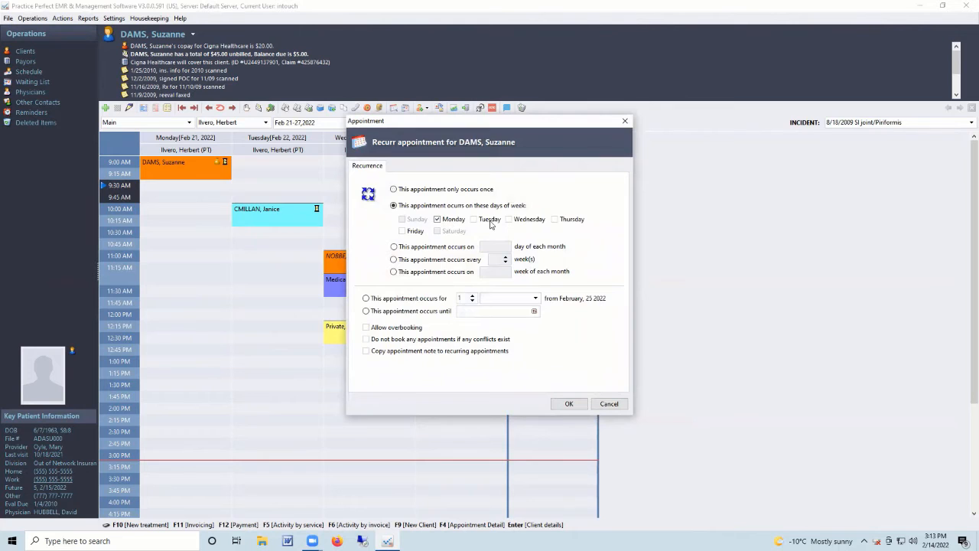
pyautogui.click(510, 220)
pyautogui.click(403, 231)
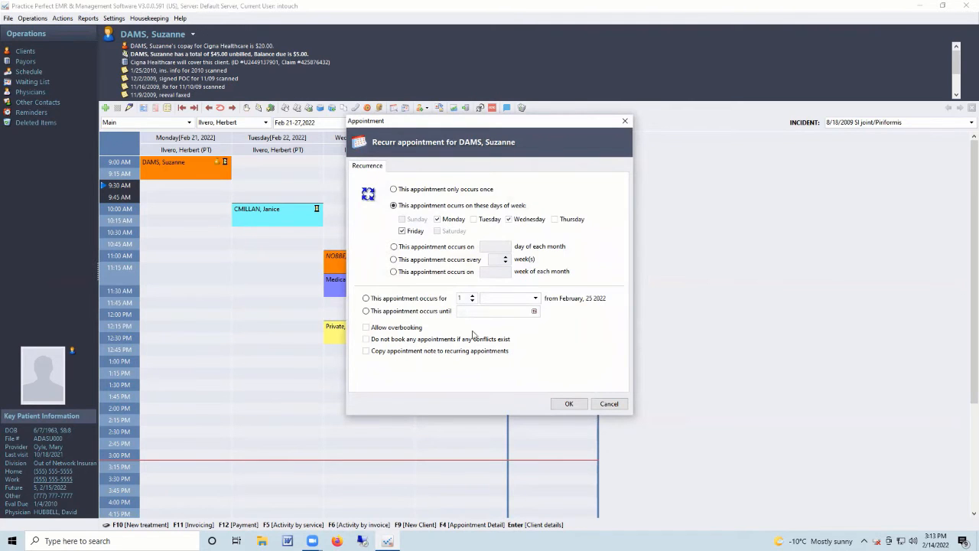
pyautogui.click(534, 312)
pyautogui.click(554, 325)
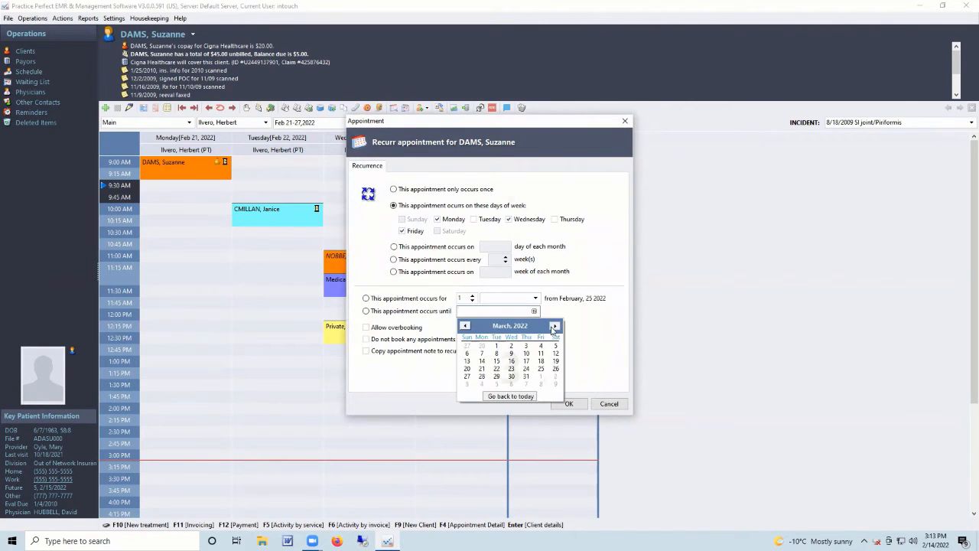
pyautogui.click(527, 376)
pyautogui.click(567, 403)
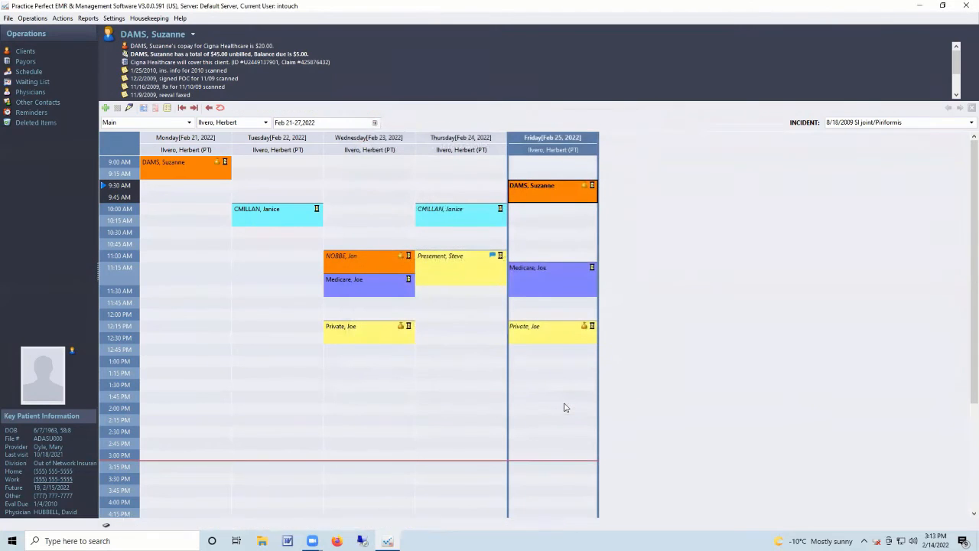
# Advance to the Mar 14–20 week and move Wednesday's 9:30 appointment to 10:30 AM.
pyautogui.click(194, 107)
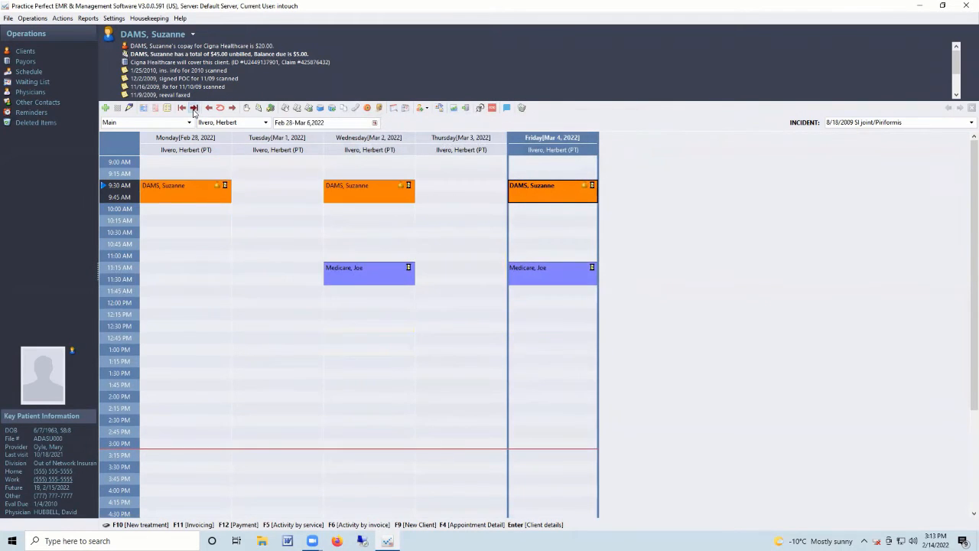
pyautogui.click(194, 107)
pyautogui.click(194, 107)
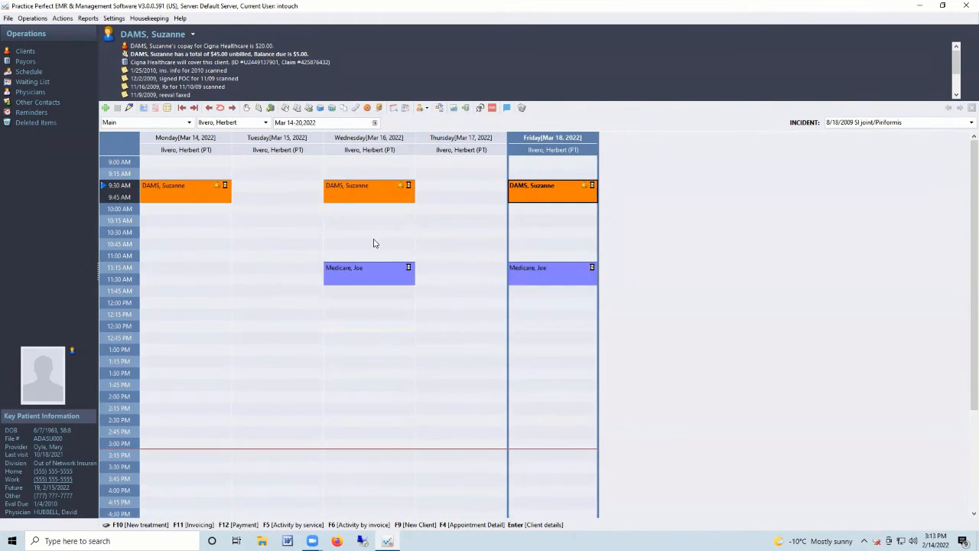
pyautogui.moveTo(365, 184); pyautogui.dragTo(367, 240)
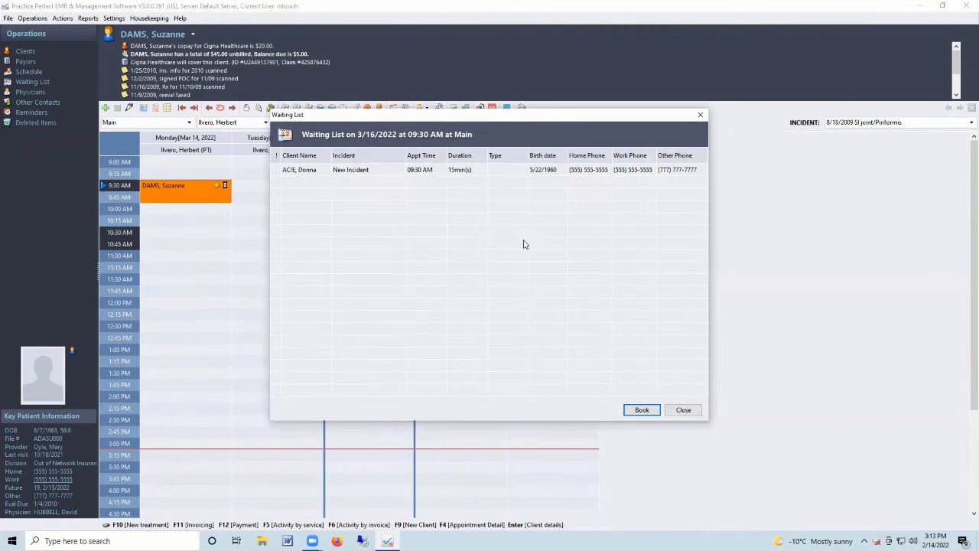
# Close the waiting list, back out of deleting Monday's 9:30 recurring series, and show the current week.
pyautogui.click(685, 412)
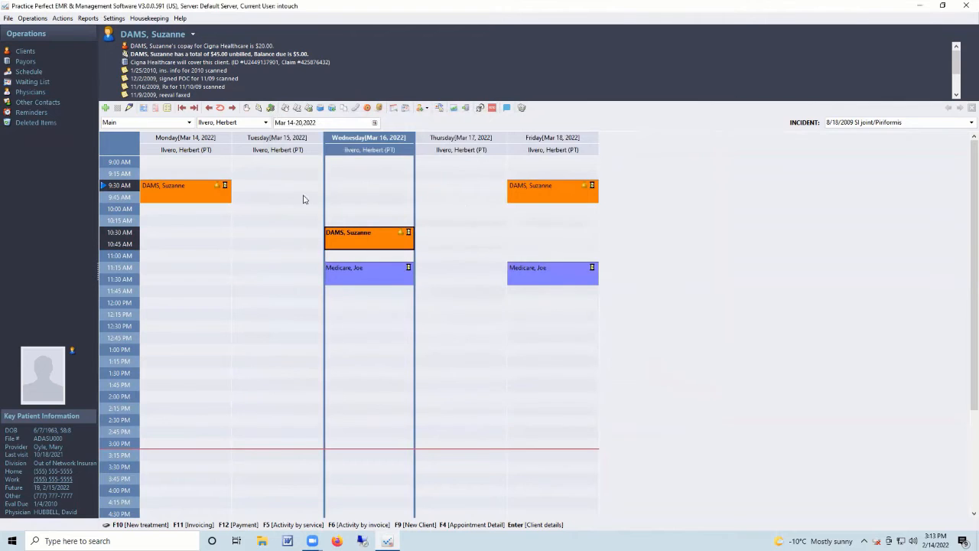
pyautogui.click(176, 187)
pyautogui.press('Delete')
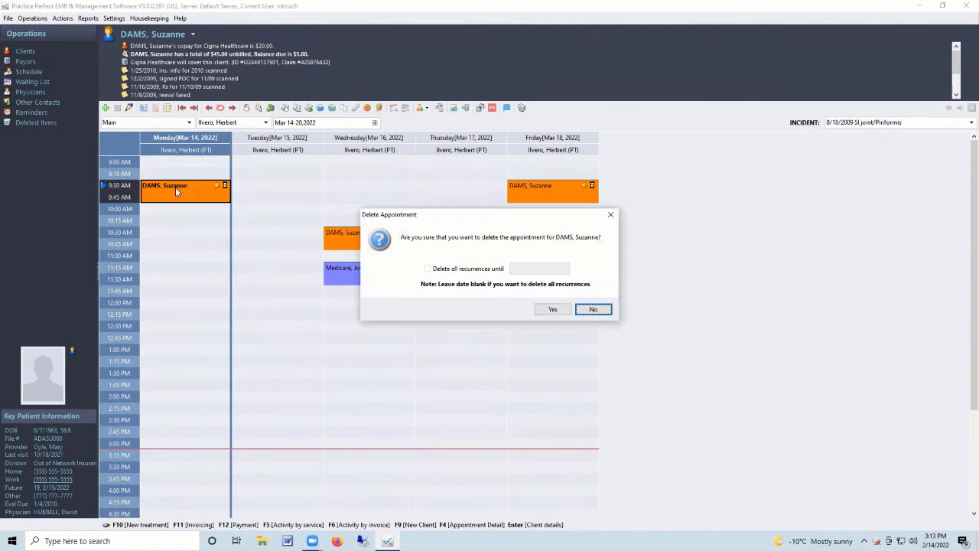
pyautogui.click(429, 269)
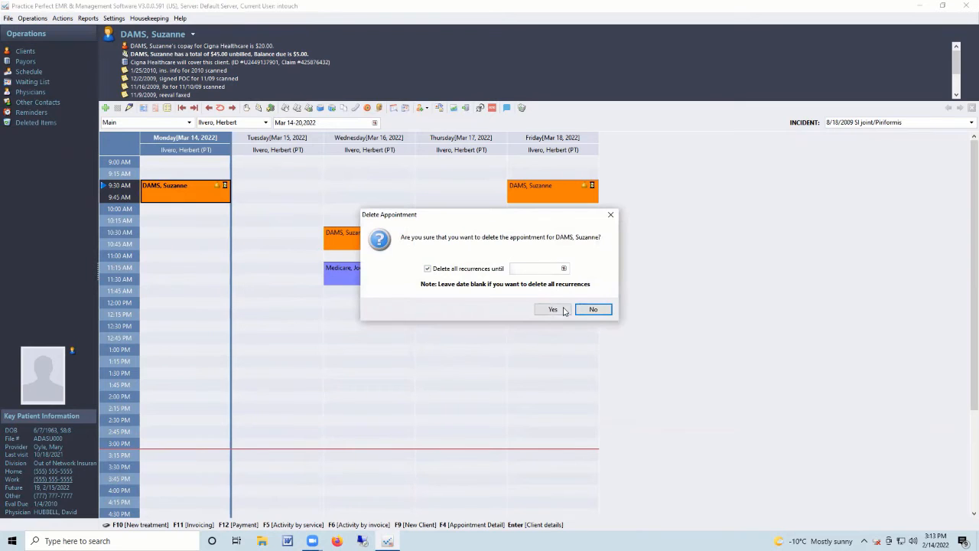
pyautogui.click(593, 309)
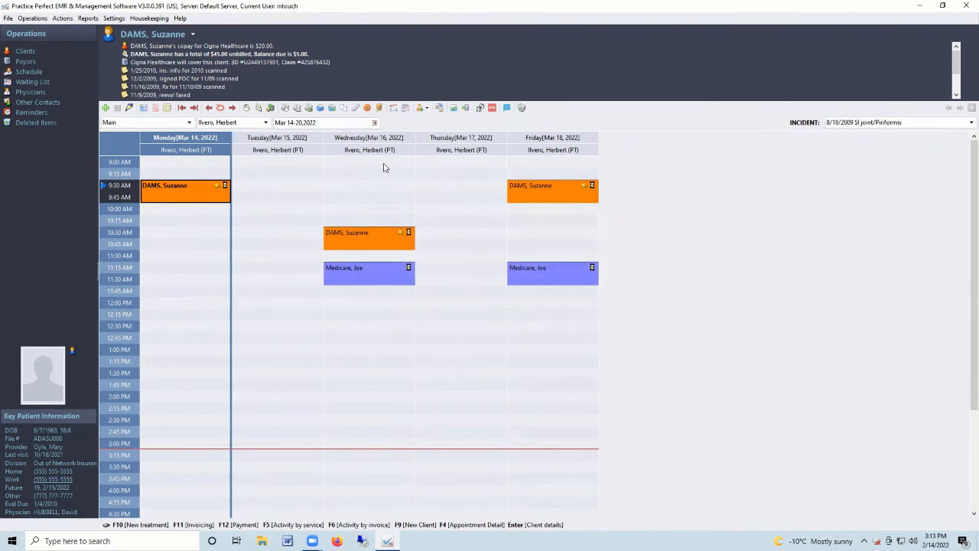
pyautogui.click(221, 108)
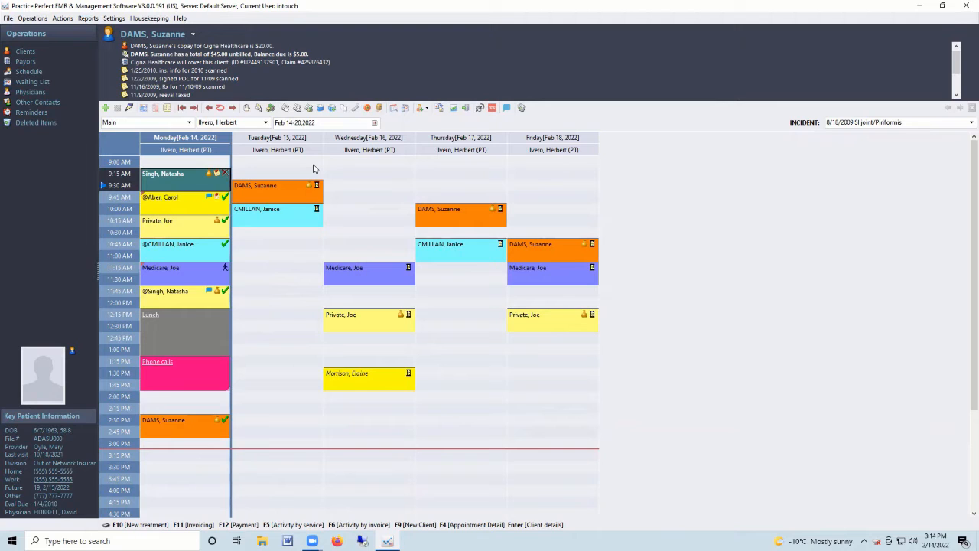
# Review the first waiting-list entry's fields and Monday/Friday preferred times, then return to the Active list.
pyautogui.click(40, 86)
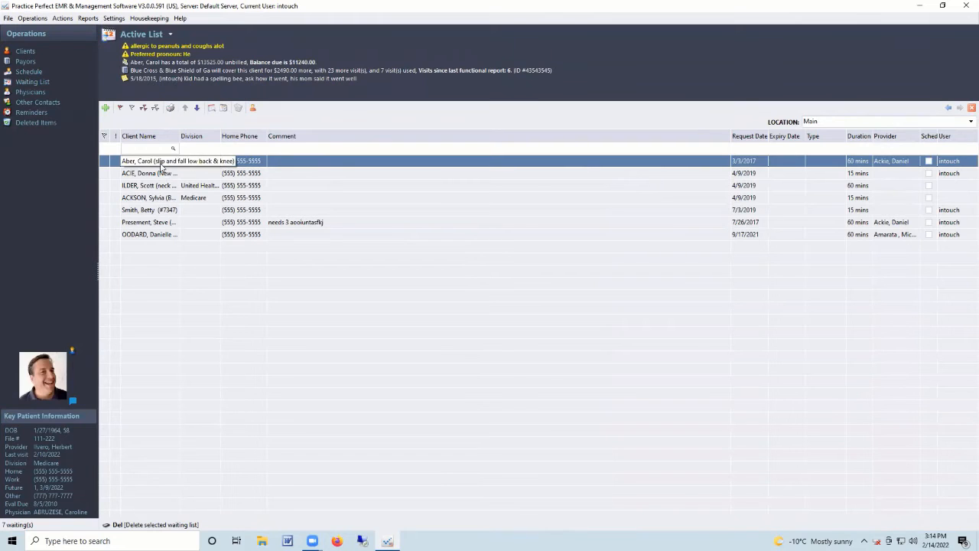
pyautogui.doubleClick(159, 162)
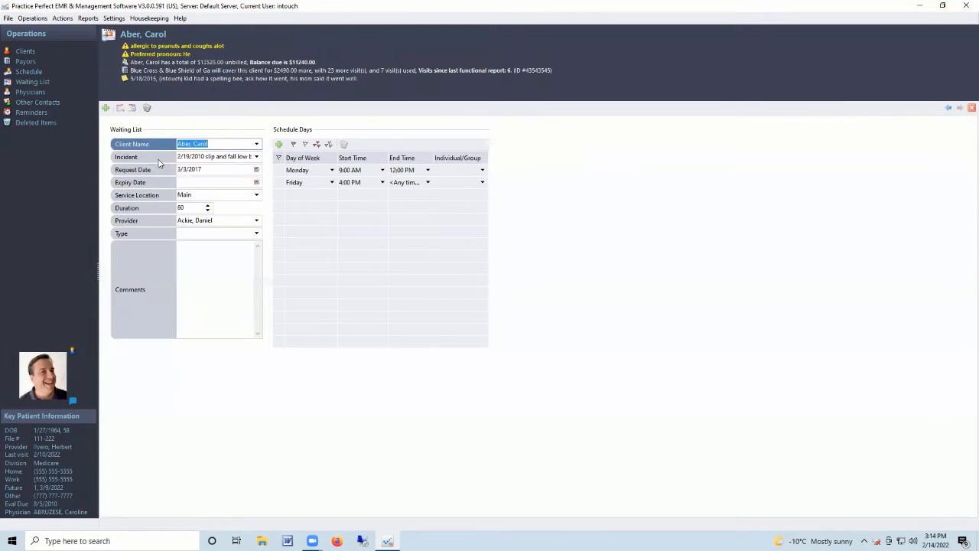
pyautogui.click(217, 144)
pyautogui.click(227, 156)
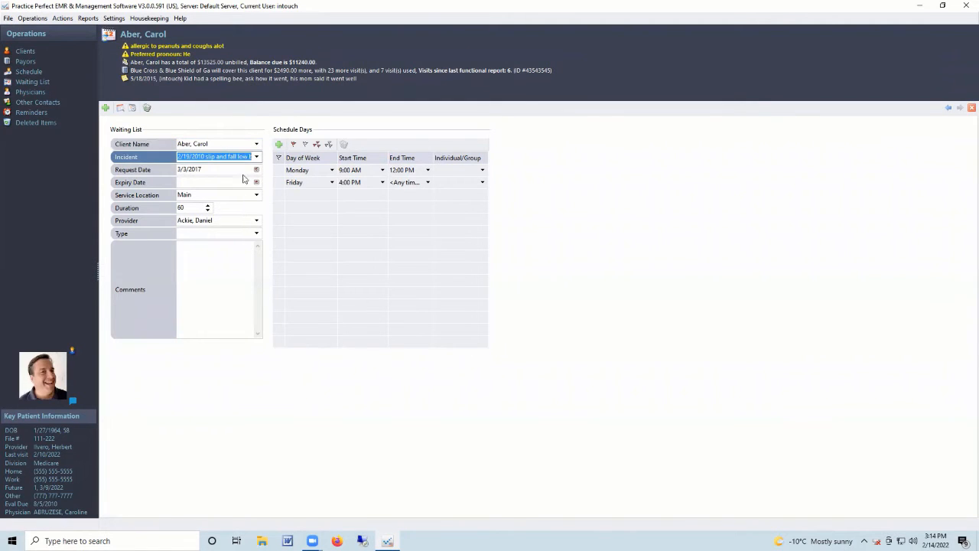
pyautogui.click(188, 206)
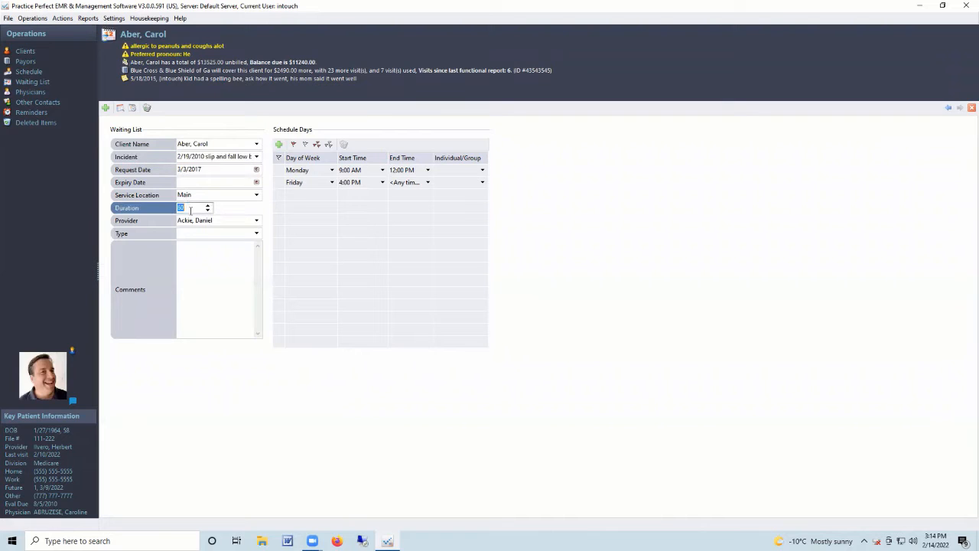
pyautogui.click(199, 195)
pyautogui.click(225, 221)
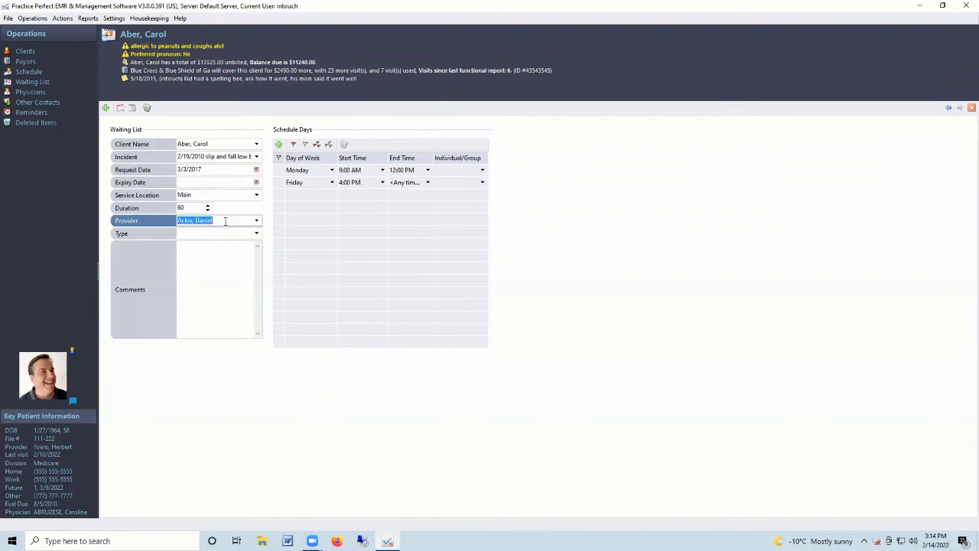
pyautogui.click(307, 174)
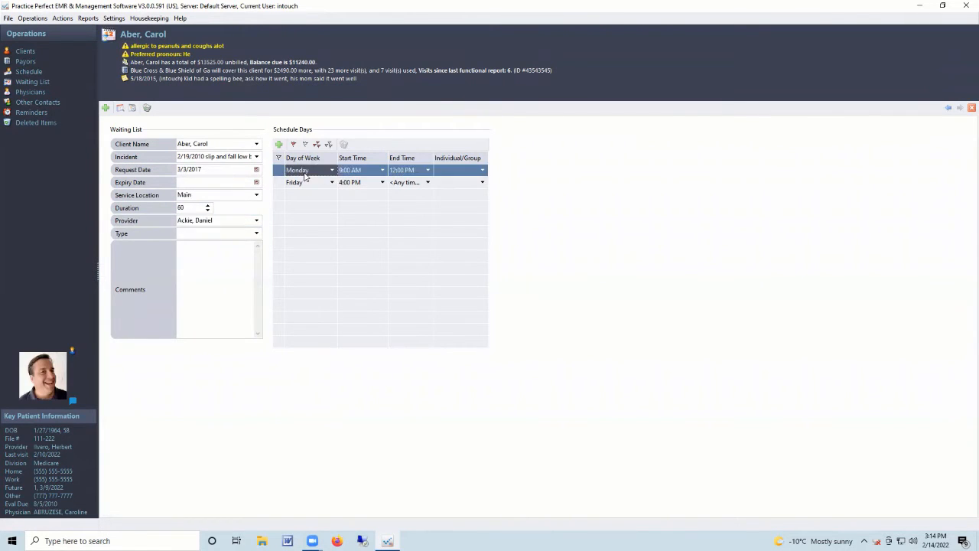
pyautogui.click(355, 185)
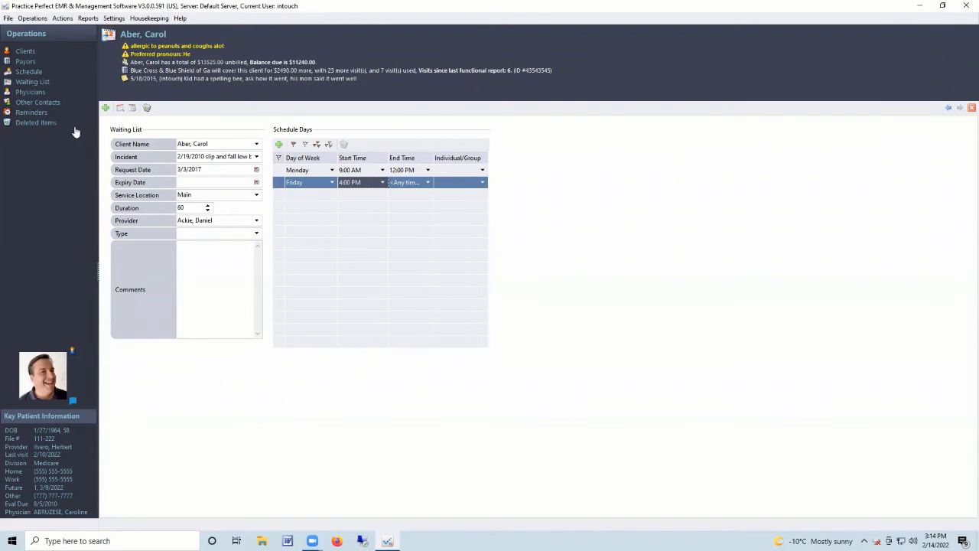
pyautogui.click(39, 86)
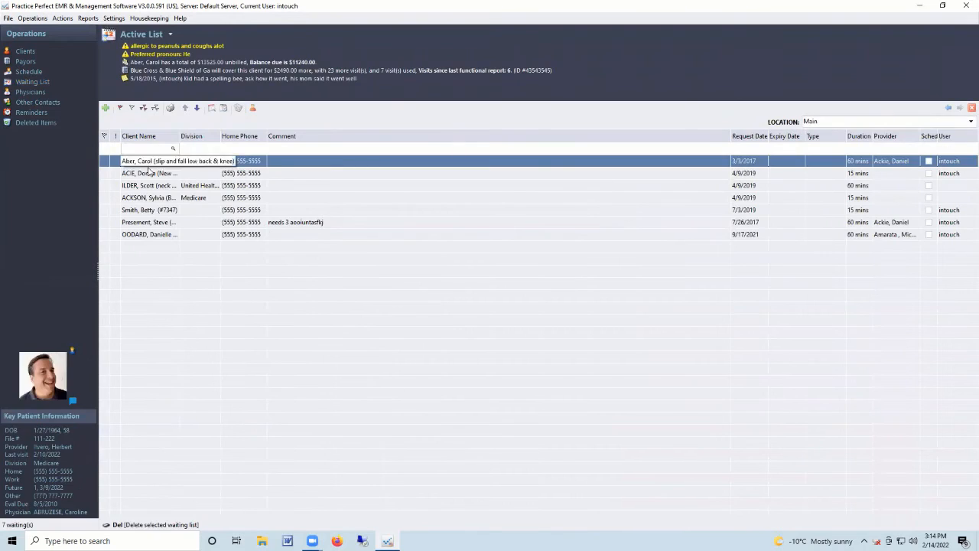
# Go to next week and lengthen Monday Feb 21's 9:00 appointment to end at 11:45.
pyautogui.click(30, 71)
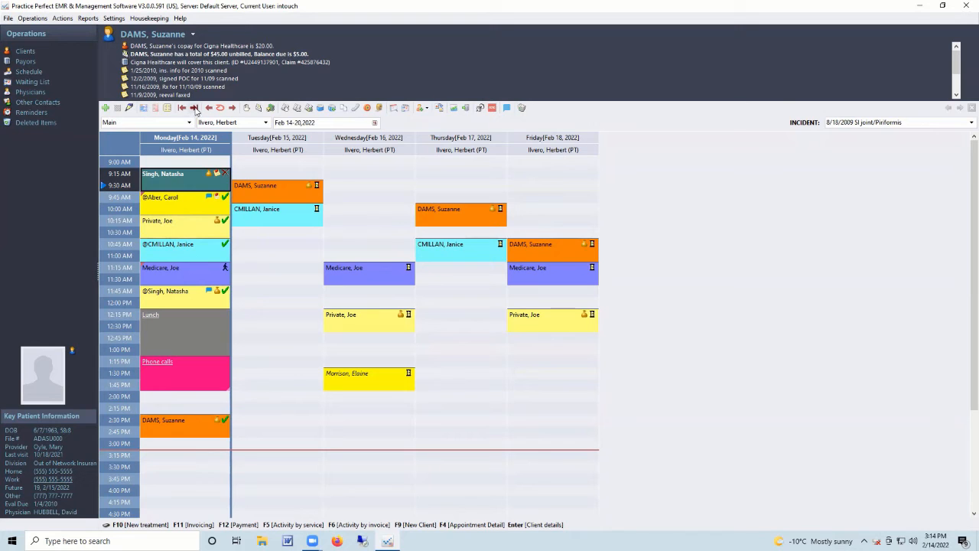
pyautogui.click(195, 108)
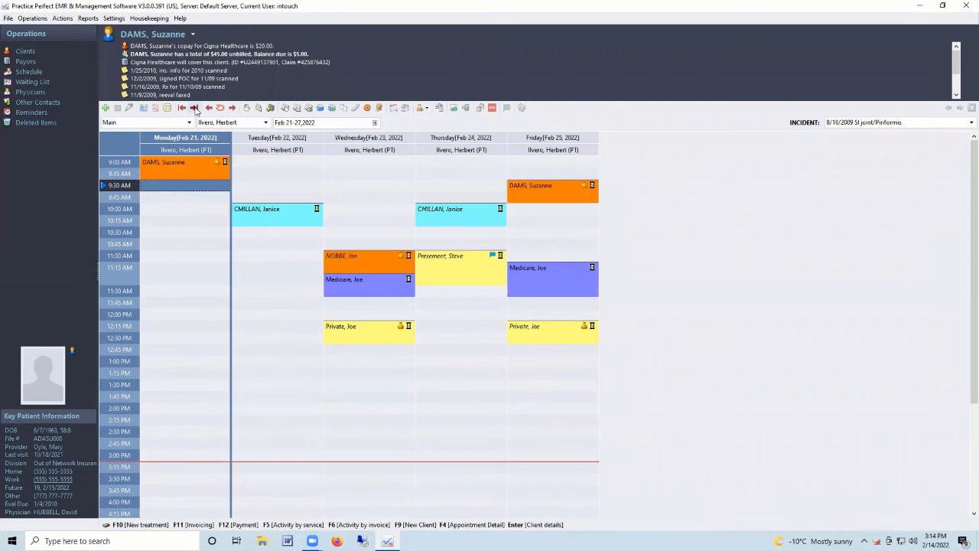
pyautogui.click(175, 175)
pyautogui.moveTo(174, 189); pyautogui.dragTo(174, 295)
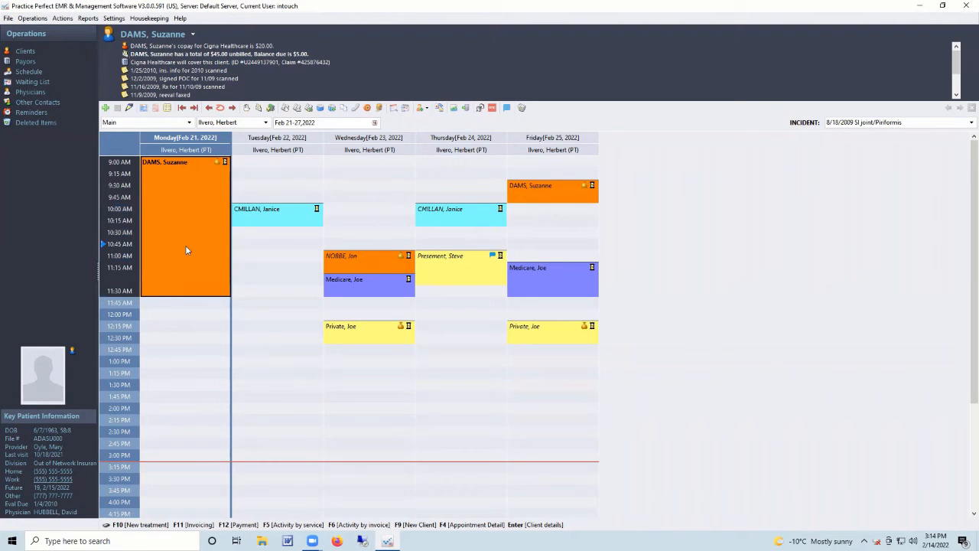
# Cancel that Monday appointment, confirming the cancellation note.
pyautogui.click(225, 163)
pyautogui.click(243, 211)
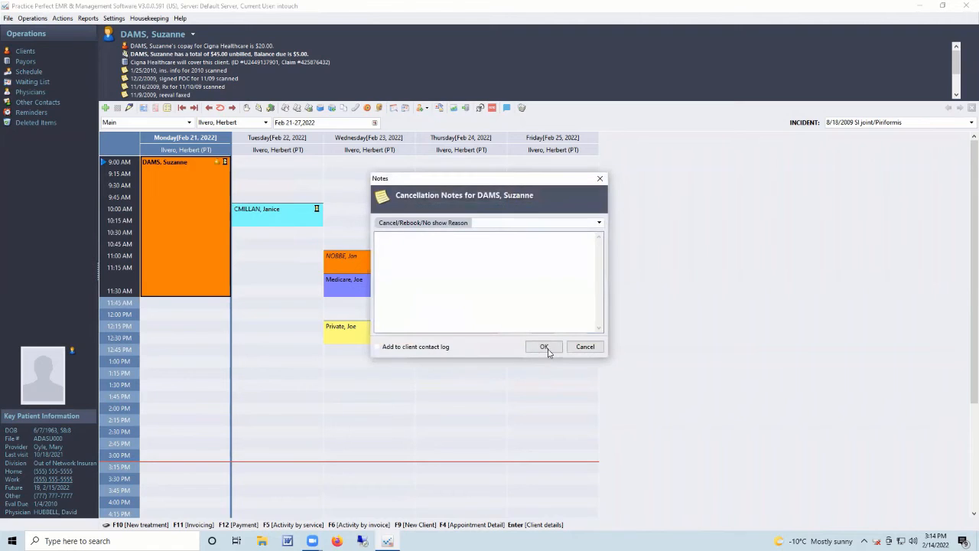
pyautogui.write('jfkd')
pyautogui.click(544, 347)
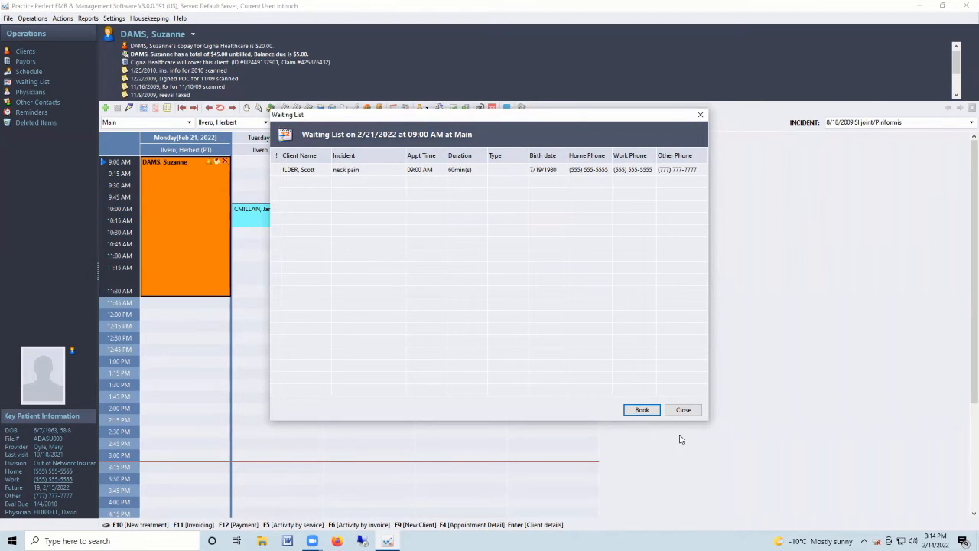
# Close the waiting-list matches without booking, then glance at the scheduling reports and dismiss the menu.
pyautogui.click(683, 411)
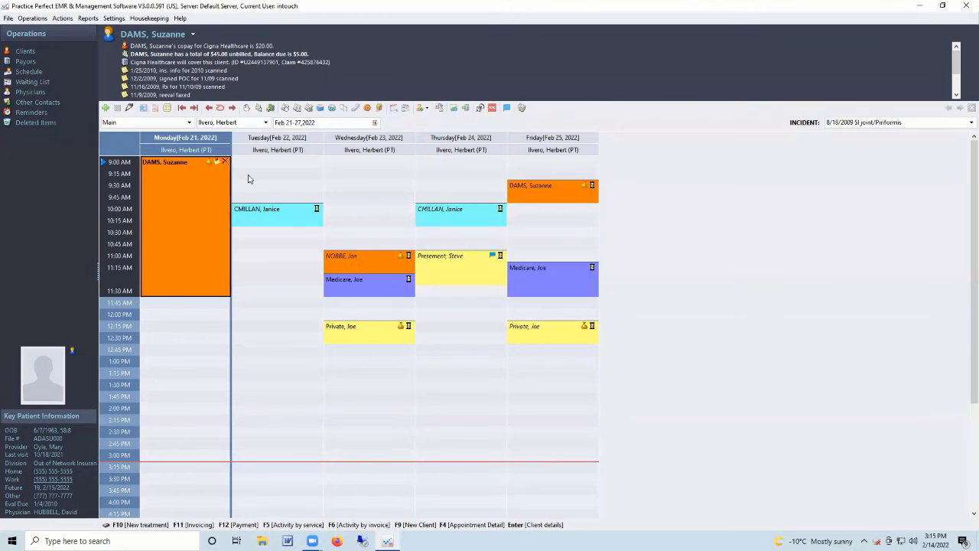
pyautogui.click(88, 18)
pyautogui.moveTo(126, 67)
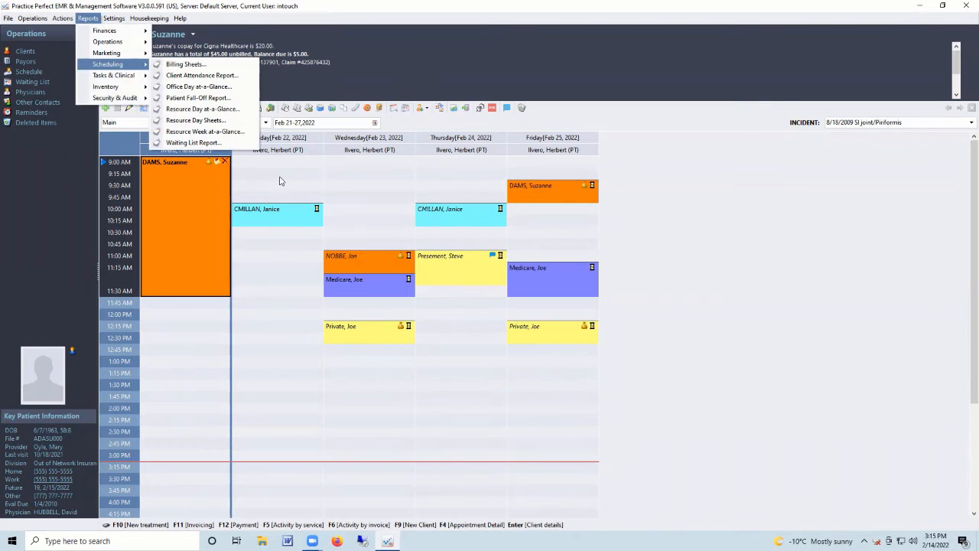
pyautogui.click(347, 182)
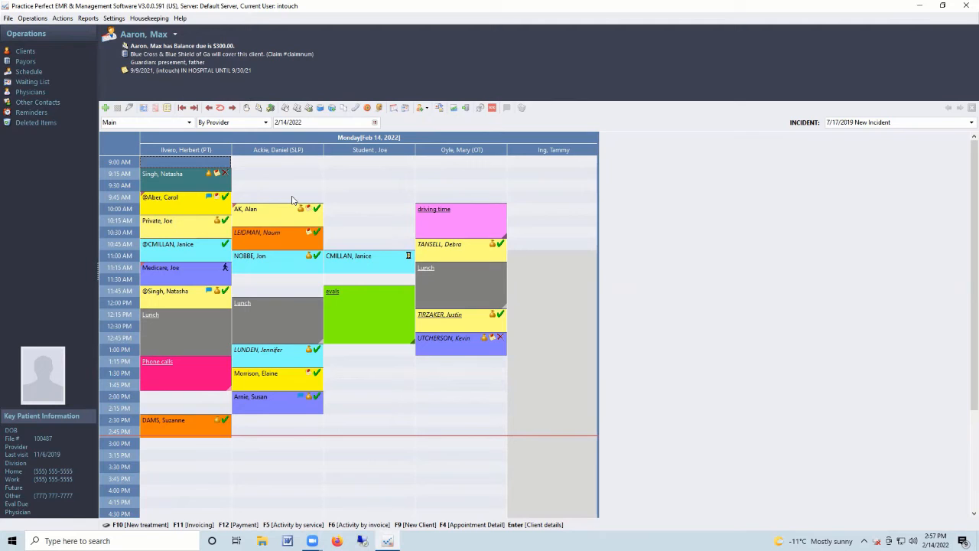
pyautogui.click(88, 19)
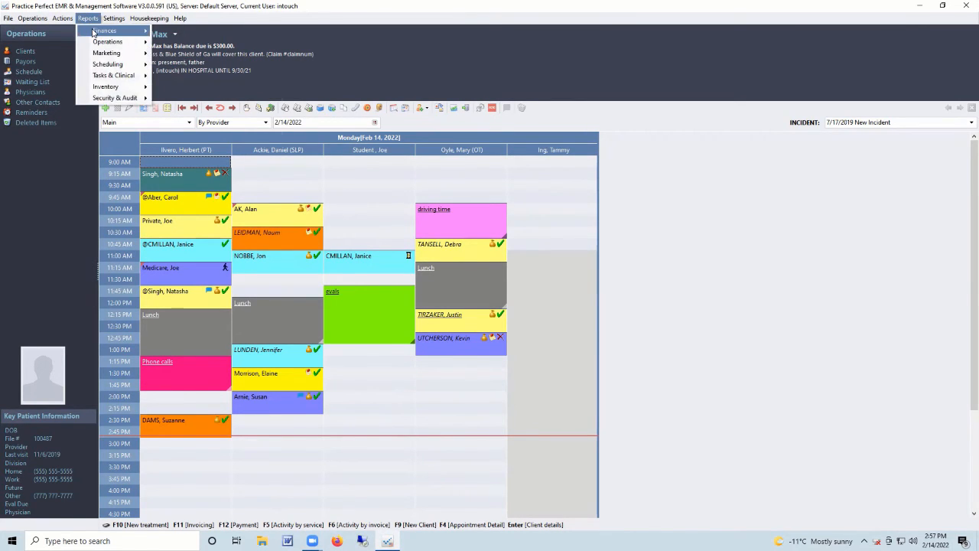
pyautogui.moveTo(93, 32)
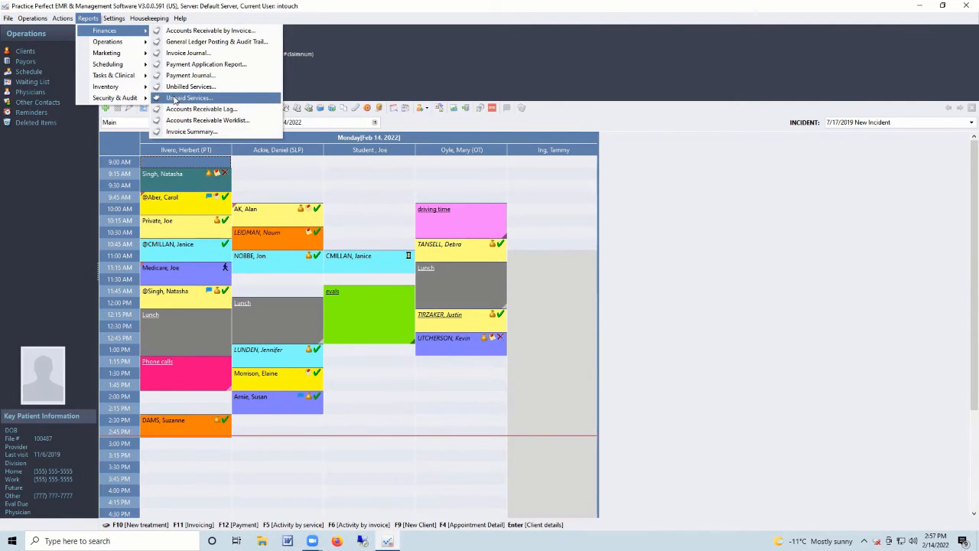
pyautogui.click(226, 32)
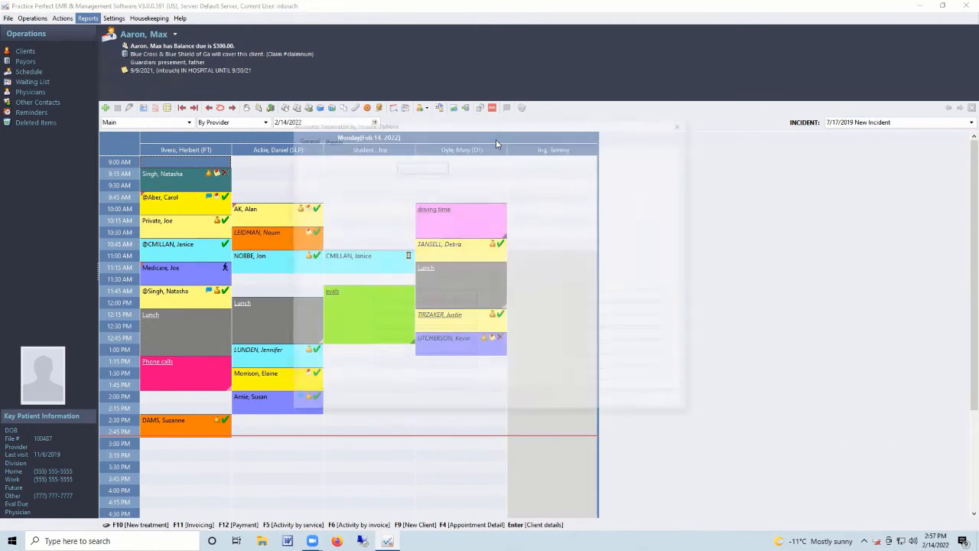
pyautogui.write('60')
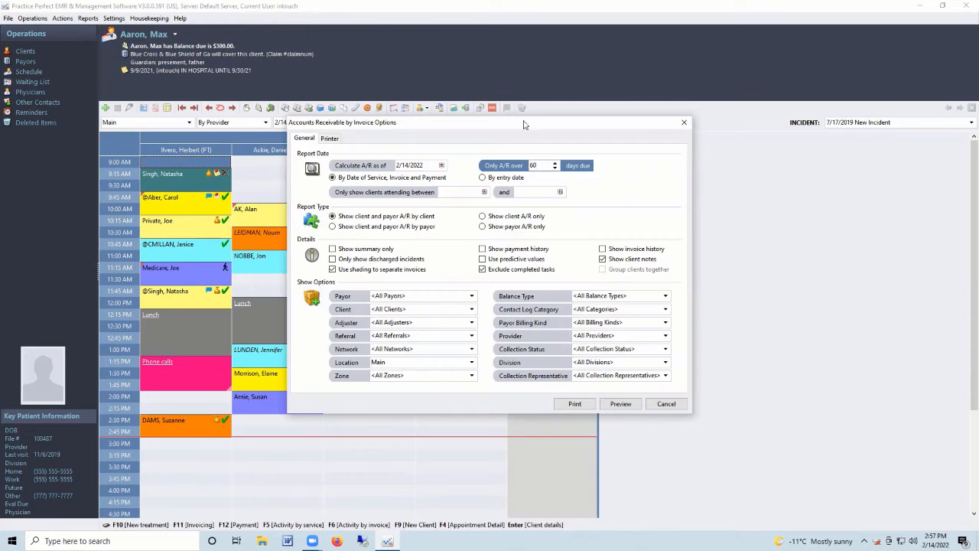
pyautogui.click(410, 166)
pyautogui.click(427, 165)
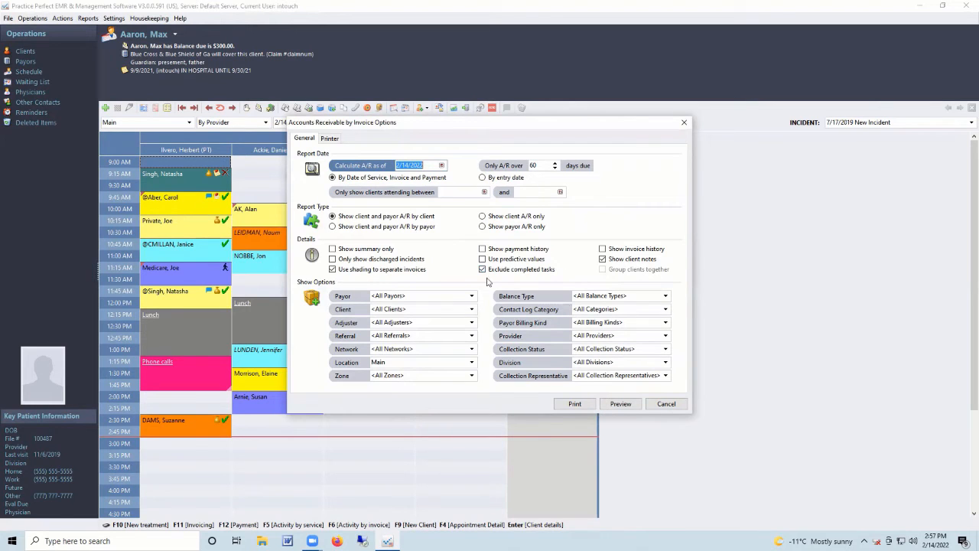
pyautogui.click(483, 217)
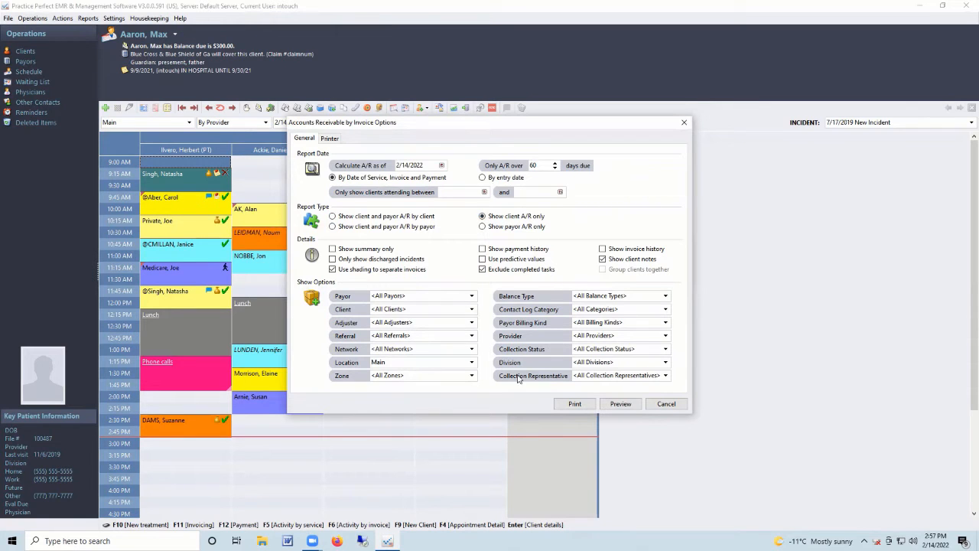
pyautogui.click(417, 362)
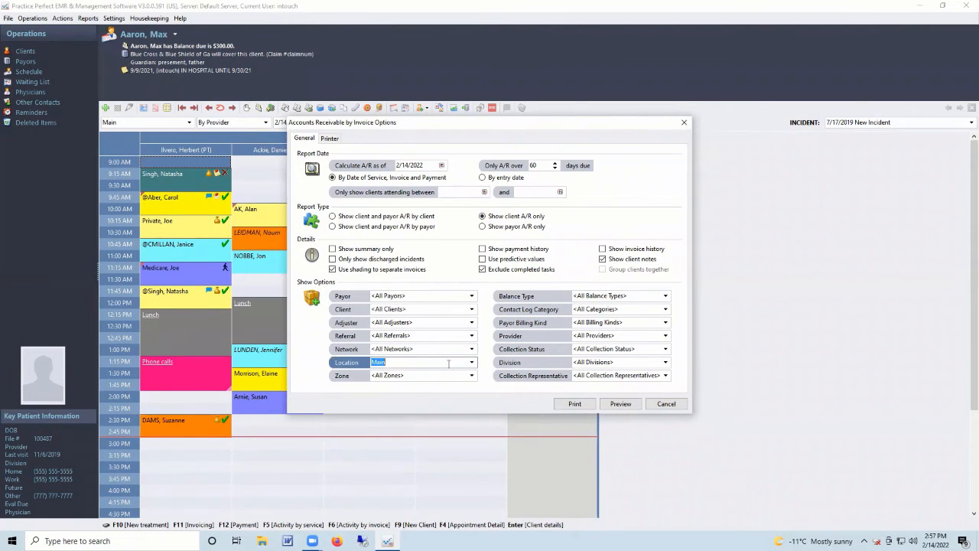
pyautogui.click(472, 363)
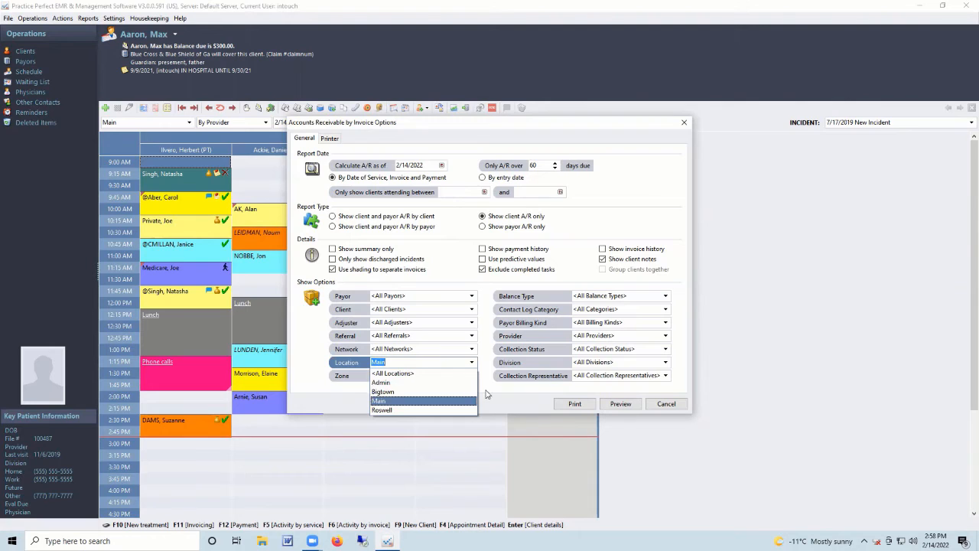
pyautogui.click(488, 394)
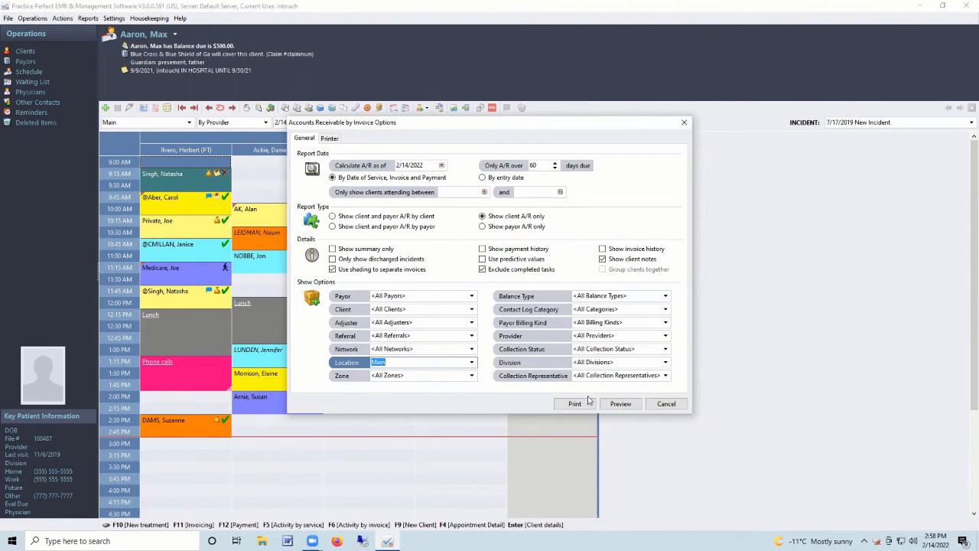
pyautogui.click(664, 404)
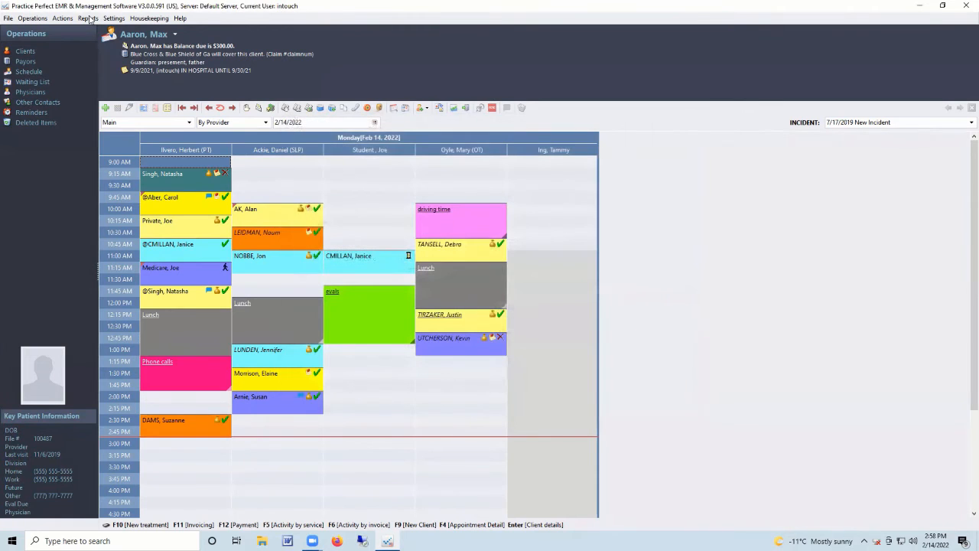
# Preview the Operations > Compensation Report options, cancel without running, and reopen the Reports menu.
pyautogui.click(86, 18)
pyautogui.moveTo(107, 30)
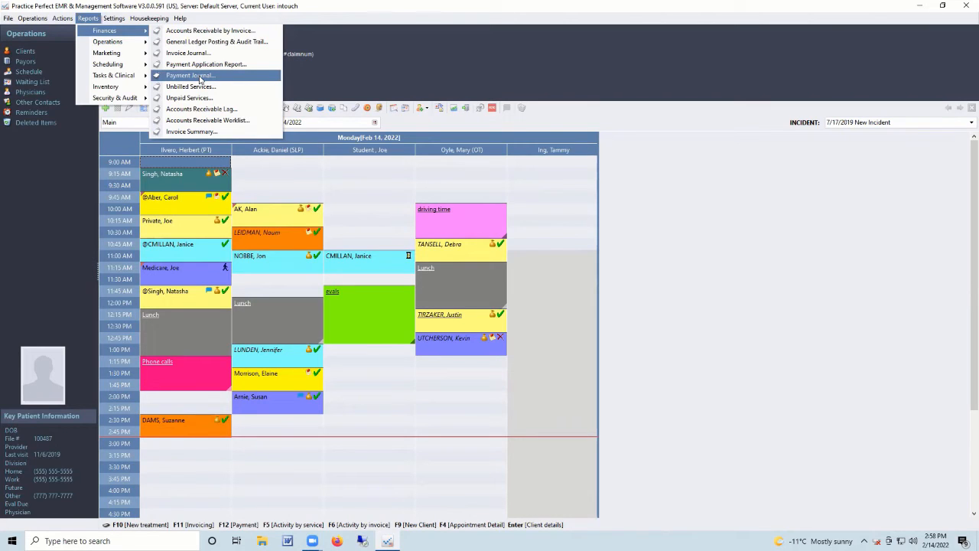
pyautogui.moveTo(115, 41)
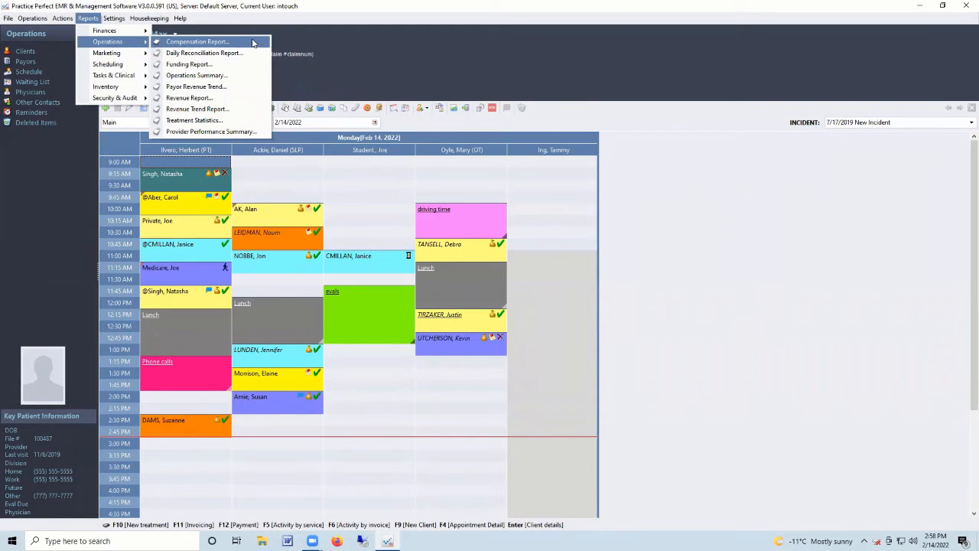
pyautogui.click(252, 42)
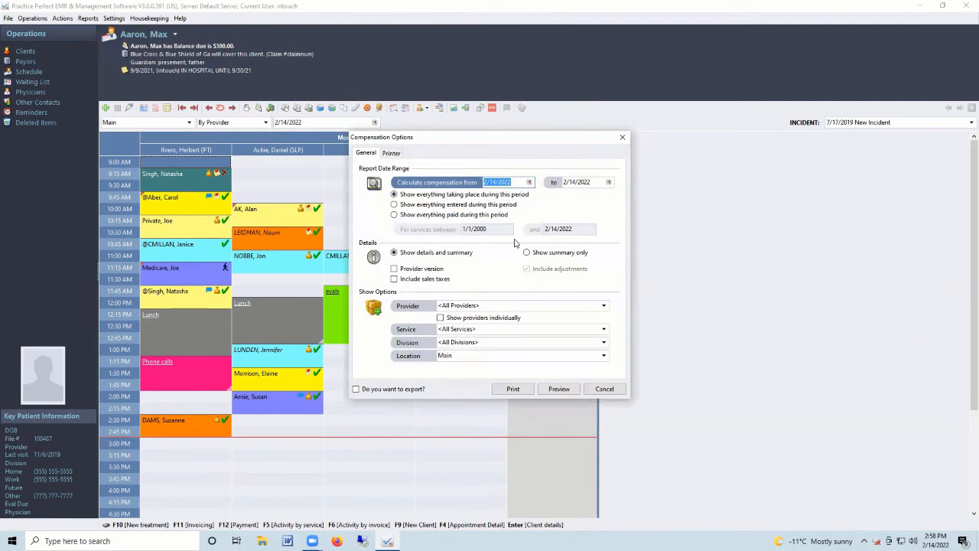
pyautogui.click(606, 389)
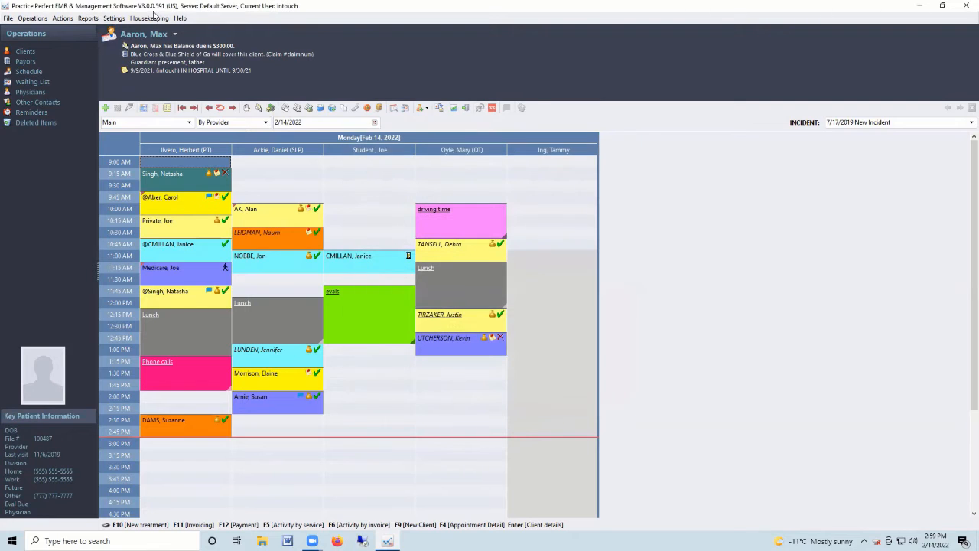
pyautogui.click(88, 17)
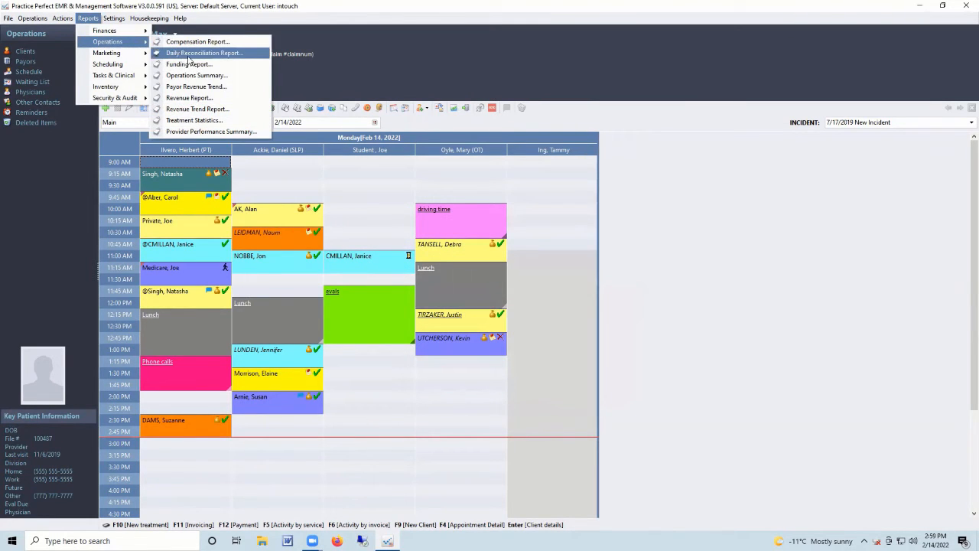
# Preview the Daily Reconciliation Report options, cancel without running, and reopen the Reports menu.
pyautogui.click(240, 53)
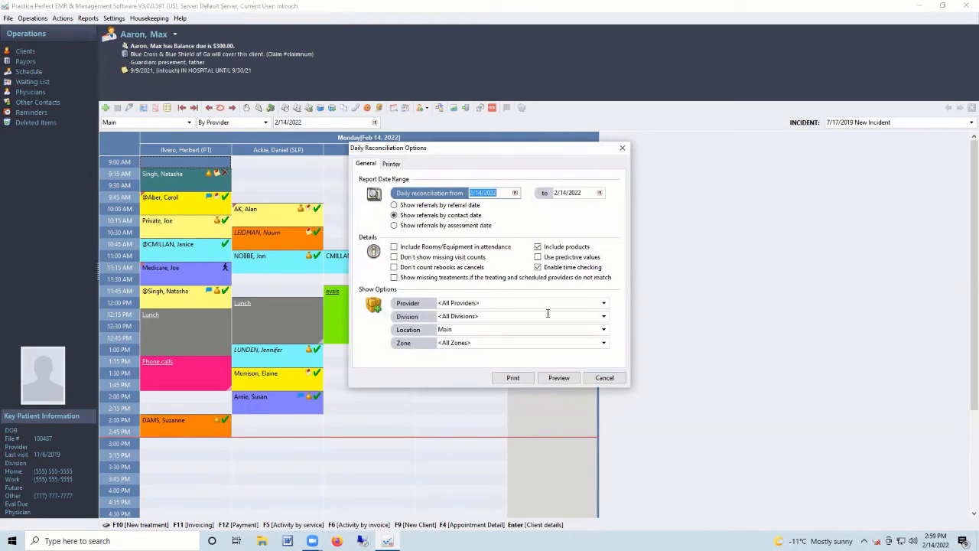
pyautogui.click(604, 378)
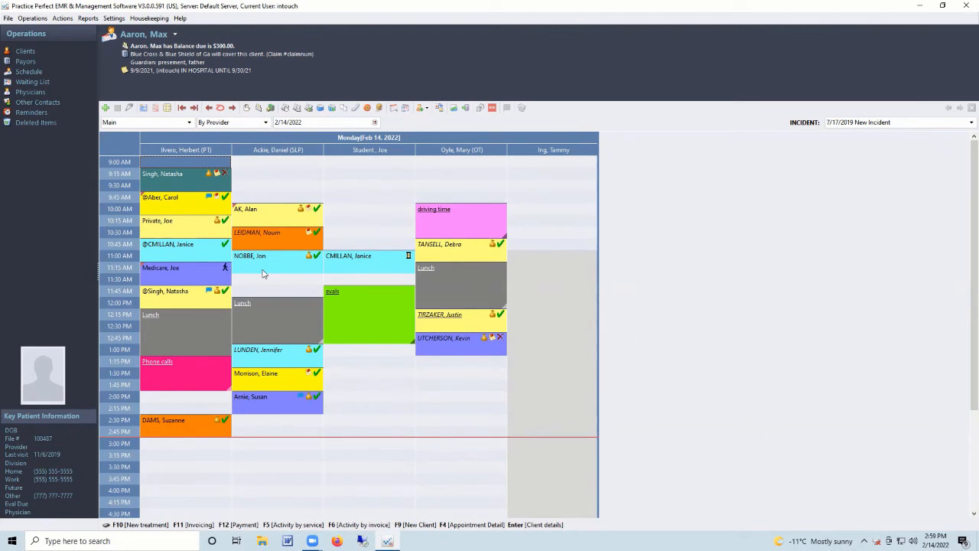
pyautogui.click(85, 19)
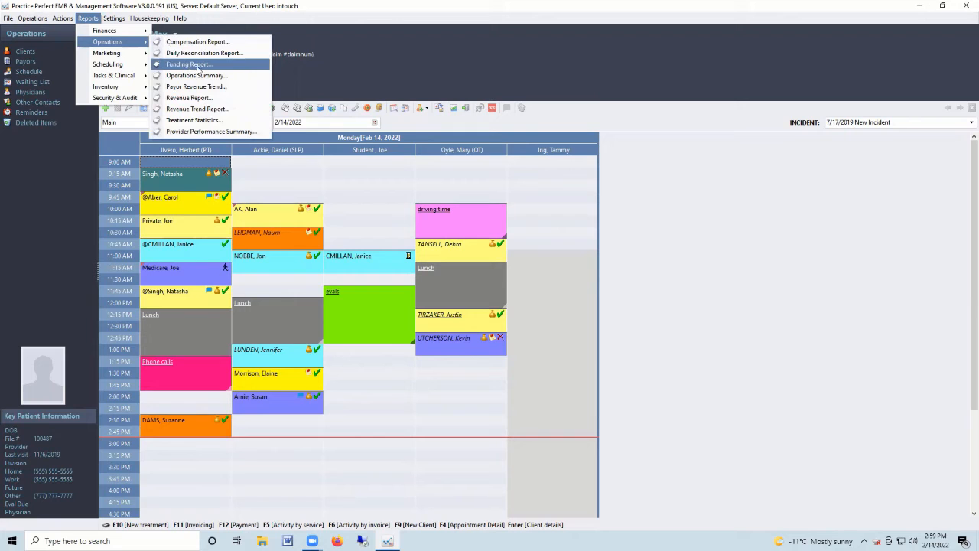
# Set Funding Report filters (funding up to $500.00, under 3 visits, coverage ending, payer Medicare), then cancel.
pyautogui.click(213, 63)
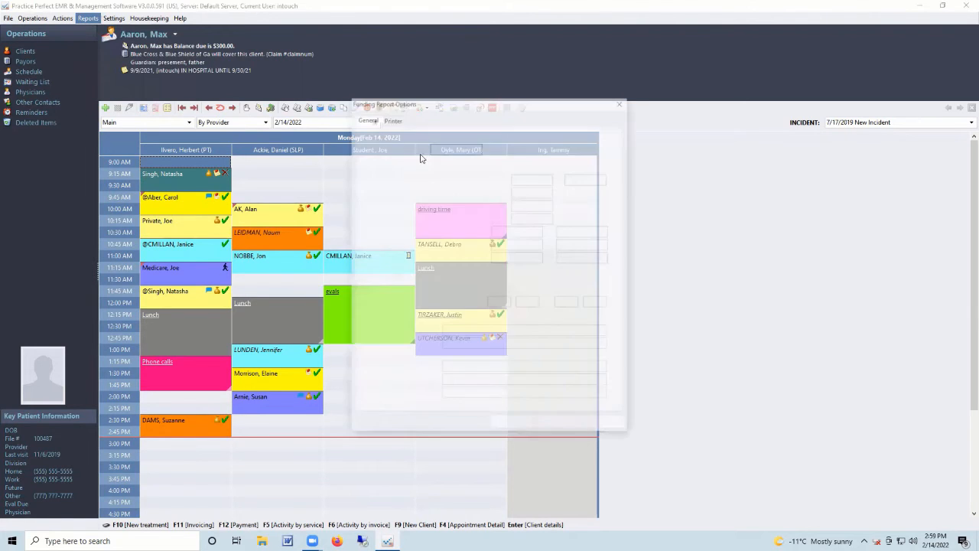
pyautogui.click(402, 179)
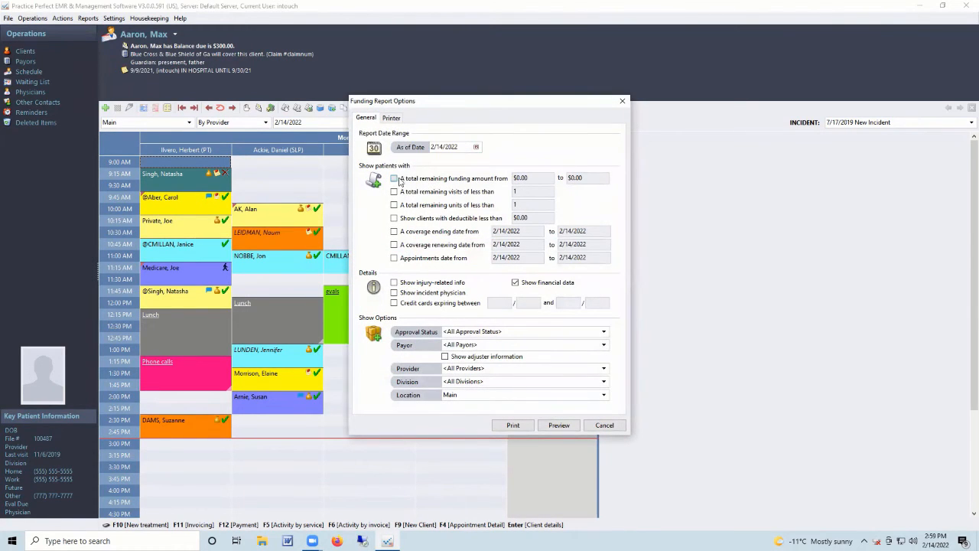
pyautogui.click(594, 179)
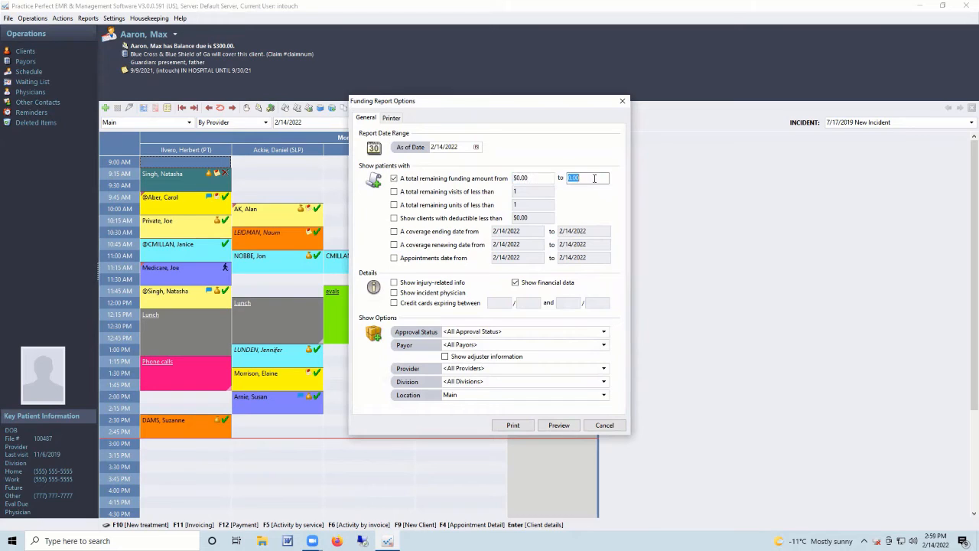
pyautogui.write('500')
pyautogui.click(395, 192)
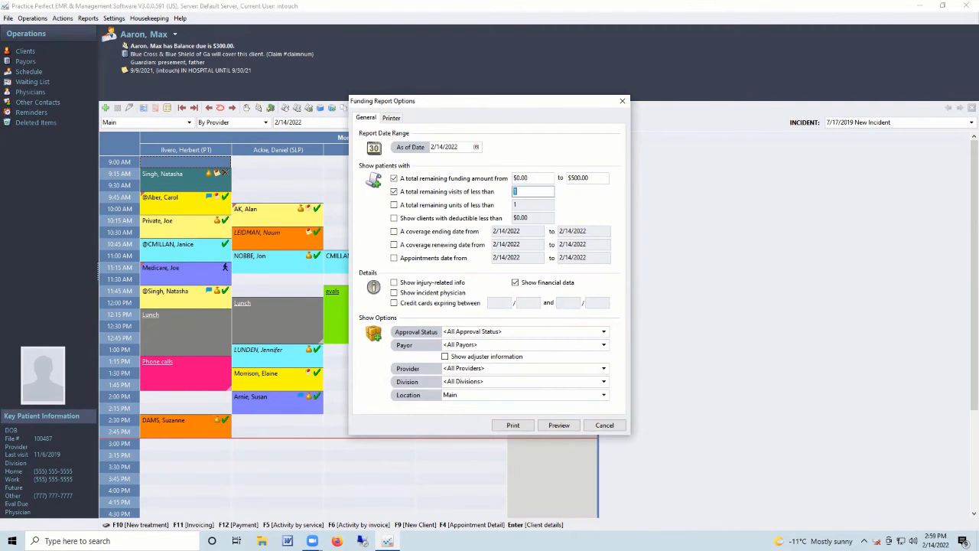
pyautogui.write('3')
pyautogui.click(394, 231)
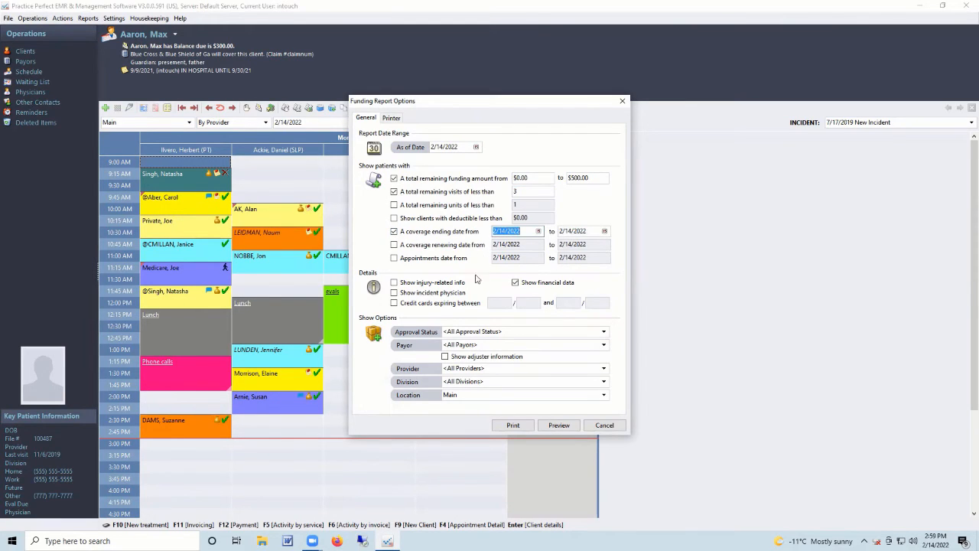
pyautogui.click(504, 345)
pyautogui.write('MED')
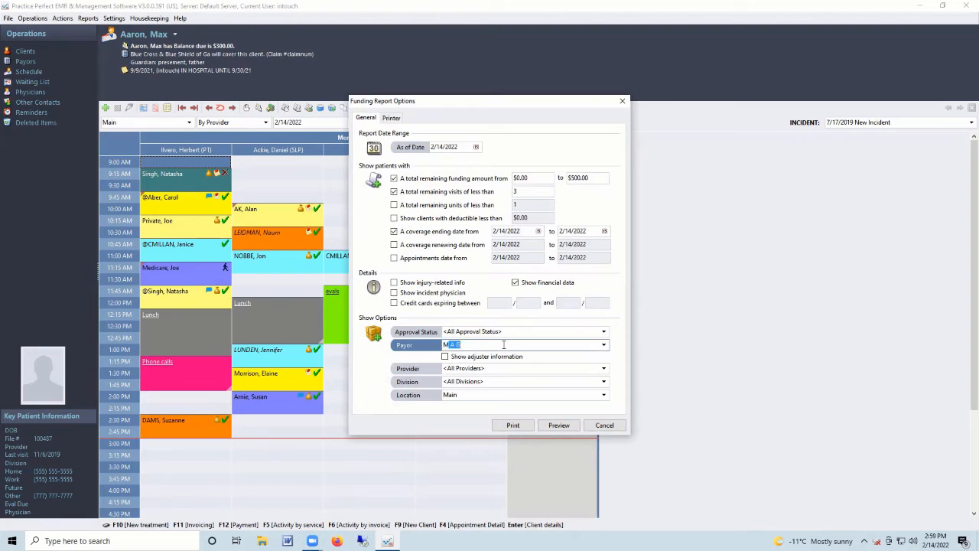
pyautogui.write('ICAre')
pyautogui.click(604, 425)
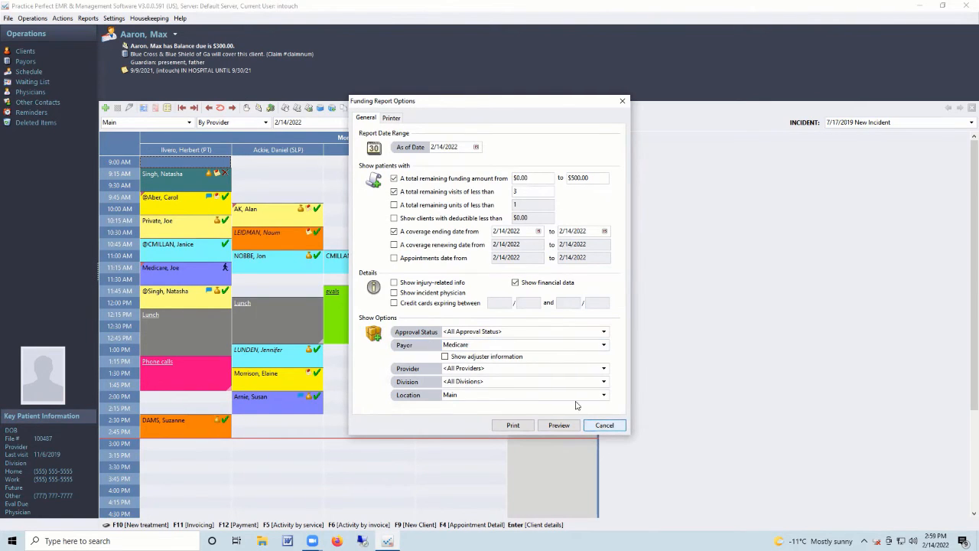
pyautogui.click(87, 17)
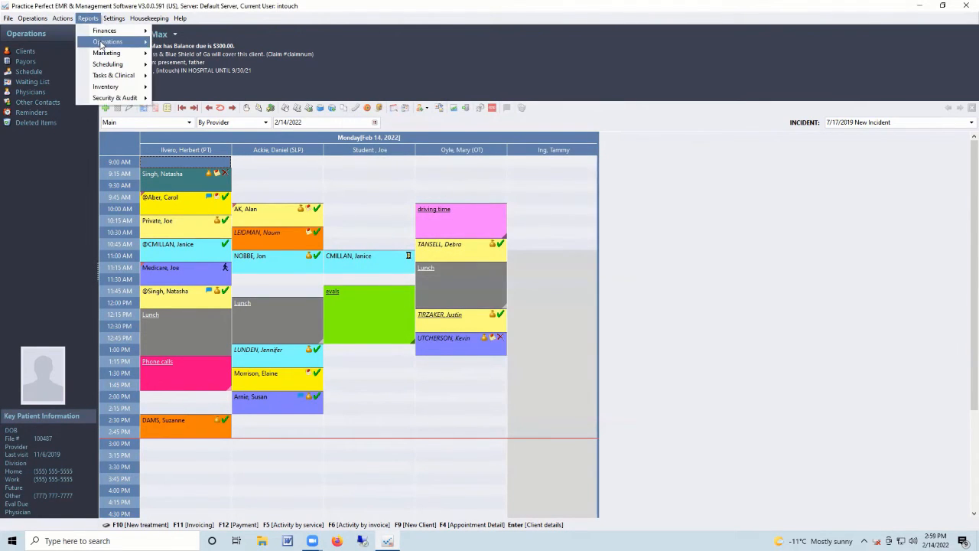
# Preview the Operations Summary report with the date range 1/1/2010 to 1/31/2010.
pyautogui.moveTo(100, 41)
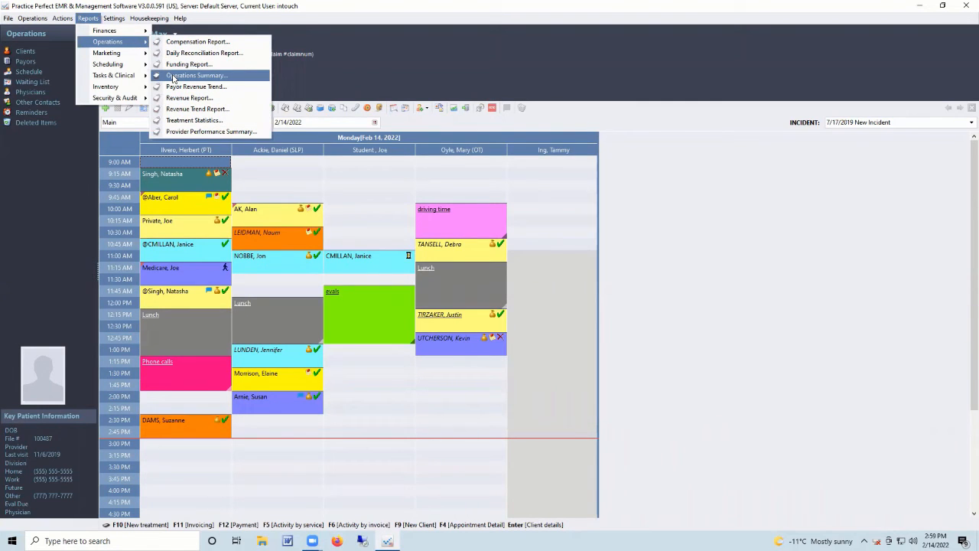
pyautogui.click(174, 77)
pyautogui.write('1/1/2010')
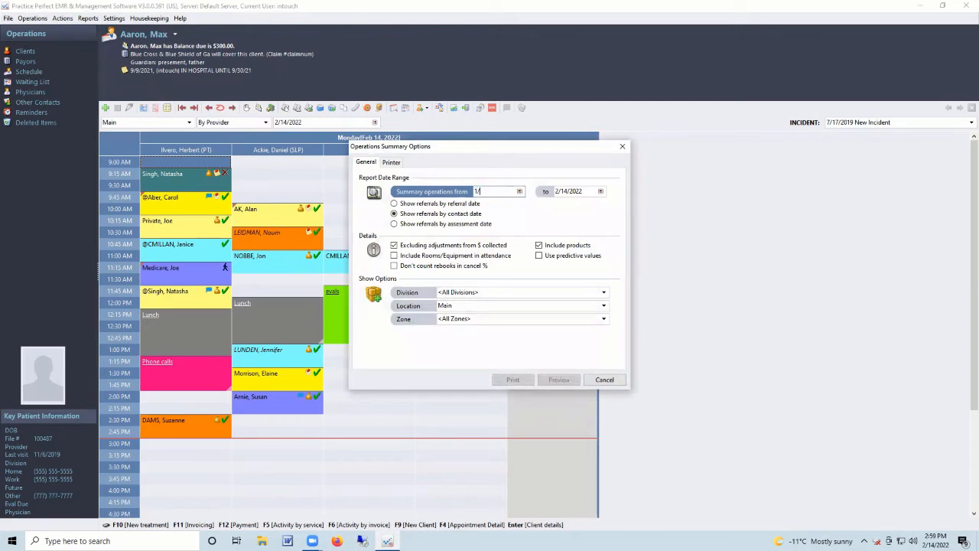
pyautogui.press('Tab')
pyautogui.write('1/31/2010')
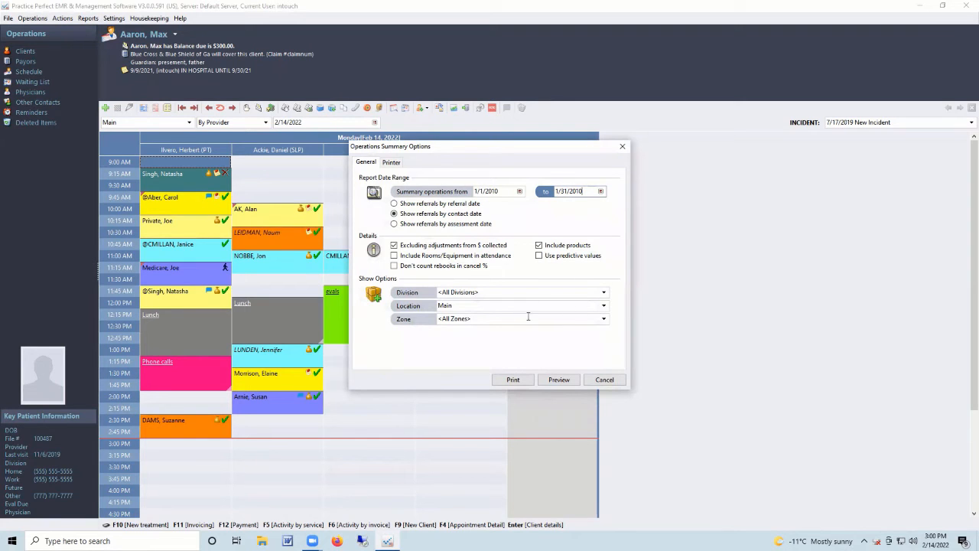
pyautogui.click(560, 380)
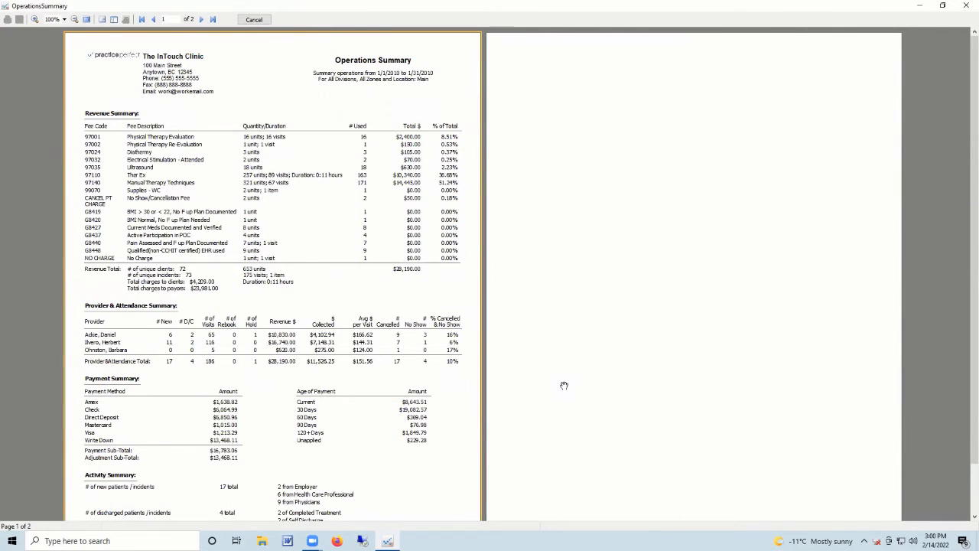
# Zoom the Operations Summary preview to 125% and scroll down through it.
pyautogui.click(36, 20)
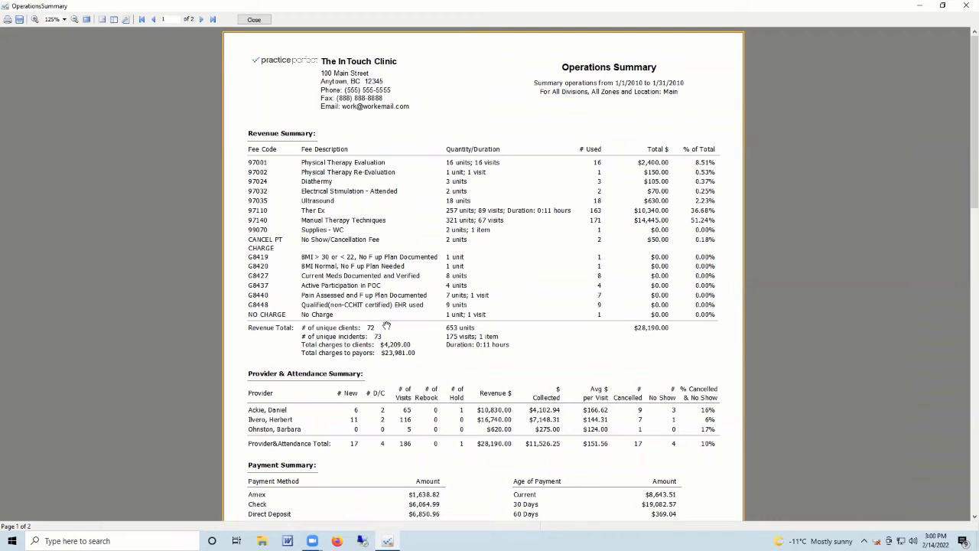
pyautogui.scroll(-3, 425, 303)
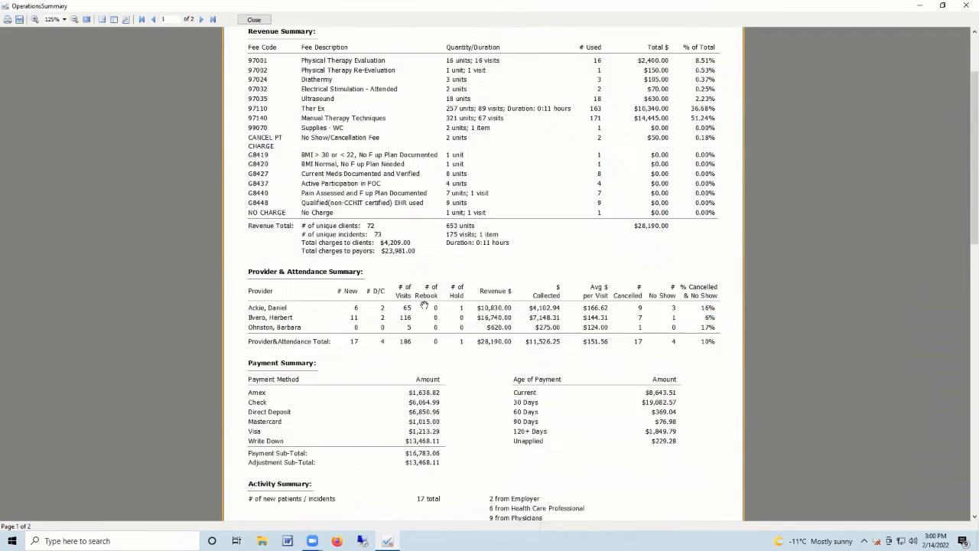
pyautogui.scroll(-5, 424, 305)
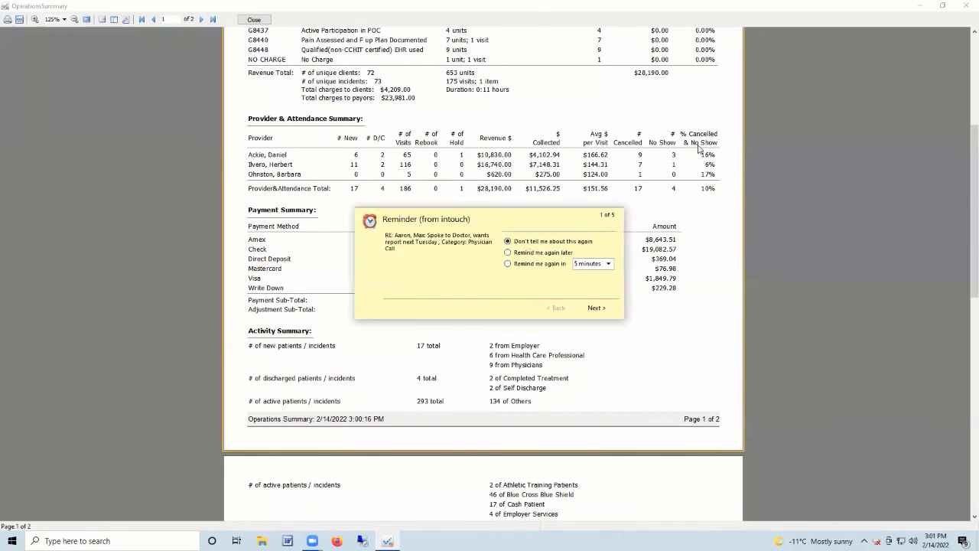
# Postpone the popup reminders by 60 minutes and dismiss them.
pyautogui.click(609, 263)
pyautogui.click(598, 329)
pyautogui.click(507, 264)
pyautogui.press('Return')
pyautogui.press('Return')
pyautogui.press('Return')
pyautogui.press('Return')
pyautogui.press('Return')
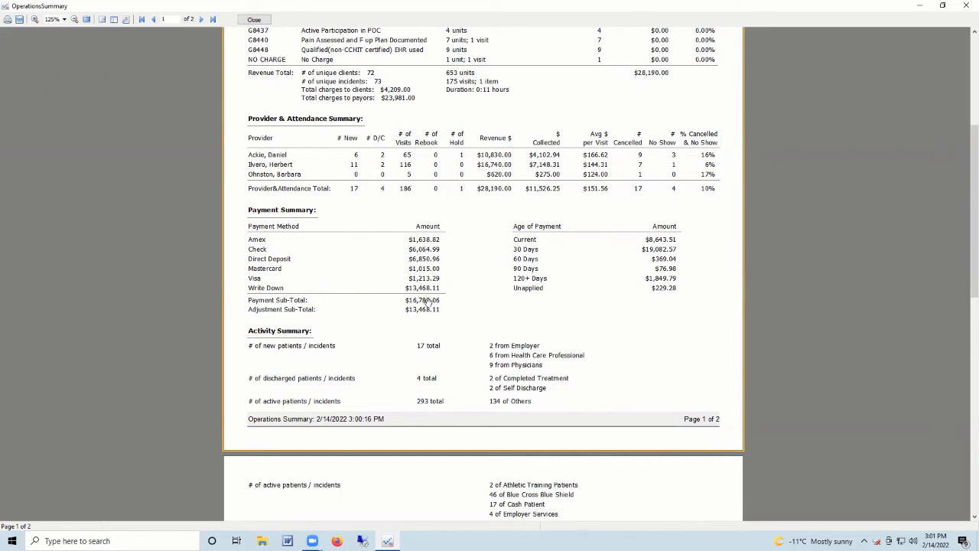
pyautogui.scroll(-5, 428, 301)
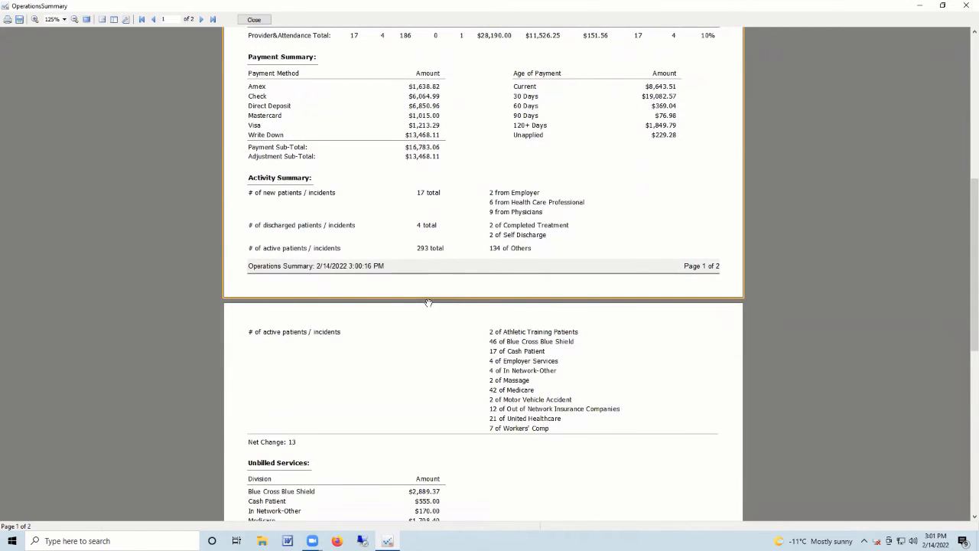
# Scroll through page 2 of the Operations Summary, then close the preview and cancel its options.
pyautogui.scroll(-3, 428, 302)
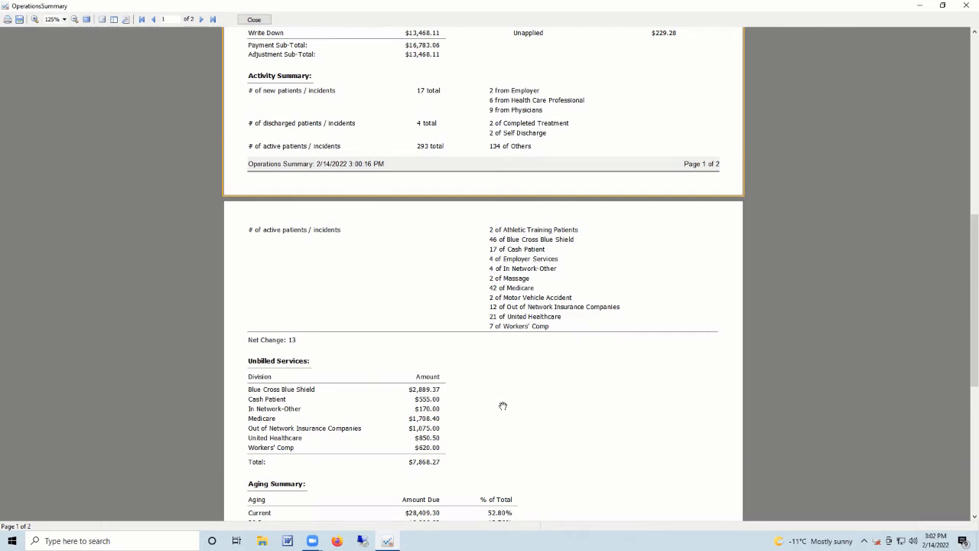
pyautogui.scroll(-4, 503, 406)
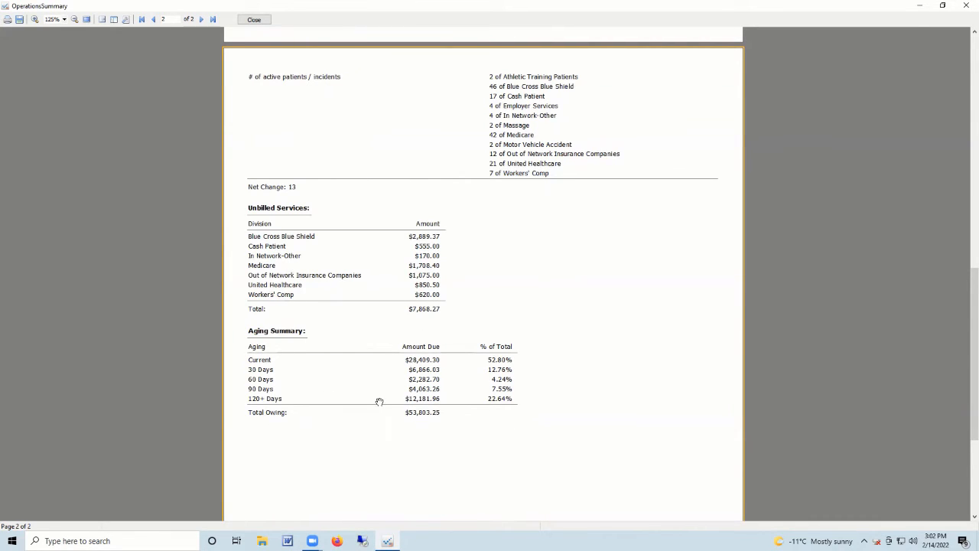
pyautogui.click(253, 21)
pyautogui.click(609, 380)
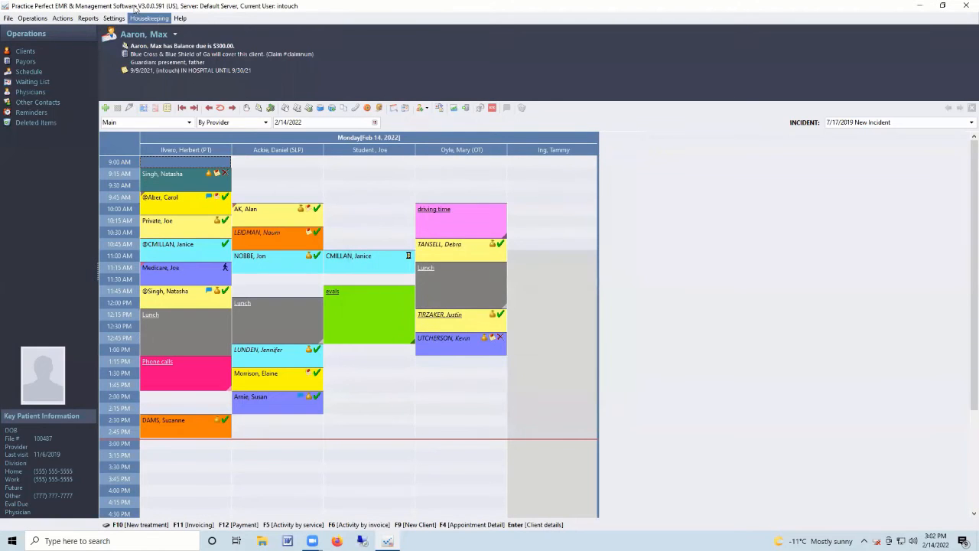
# Open the Revenue report options and enter a January 2010 date range starting 1/1/2010.
pyautogui.click(88, 17)
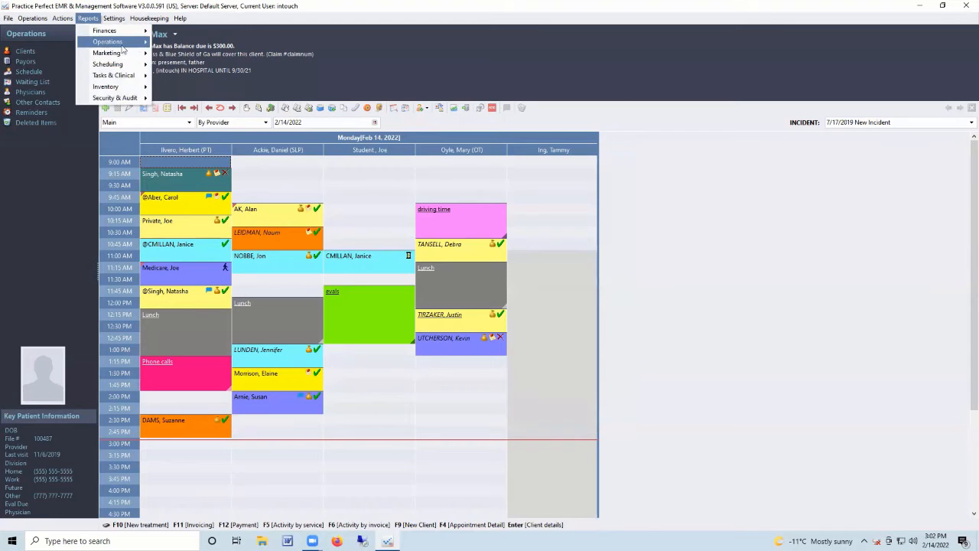
pyautogui.moveTo(122, 45)
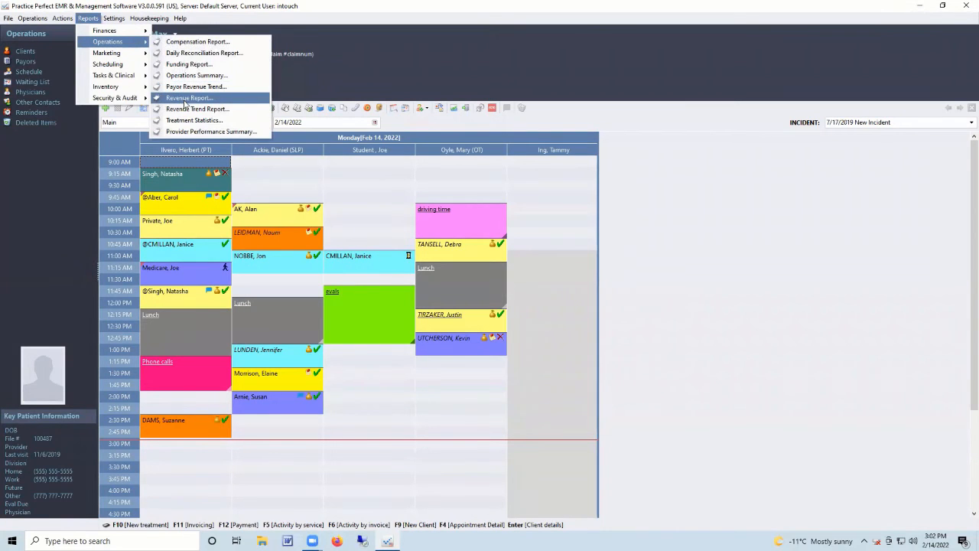
pyautogui.click(185, 99)
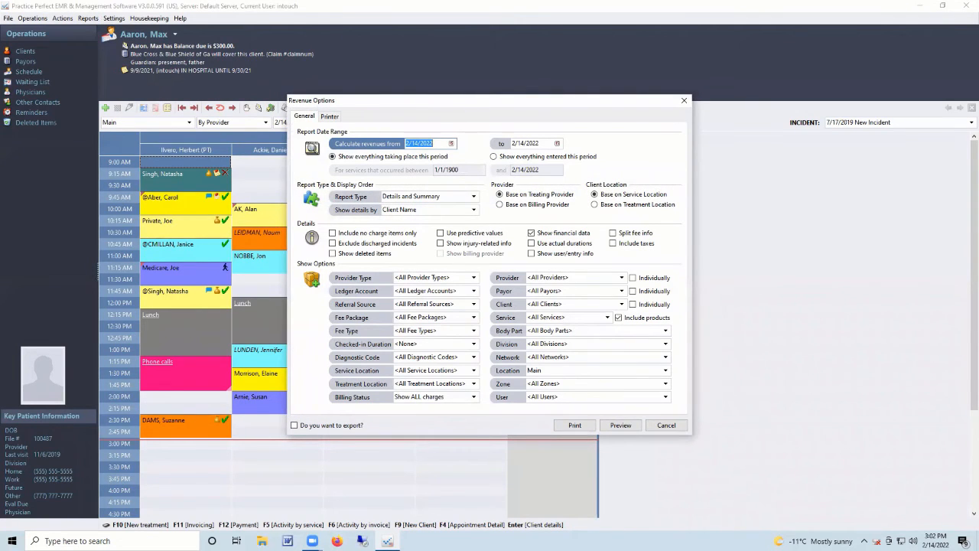
pyautogui.write('1/1/2010')
pyautogui.press('Tab')
pyautogui.write('1/3')
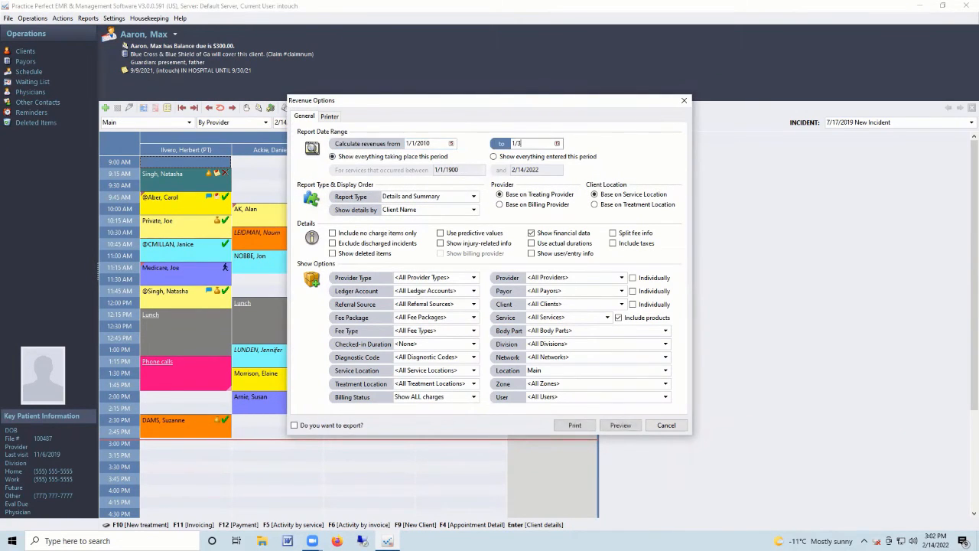
pyautogui.write('0/2010')
# Review the payer and service filters, keep 'Details and Summary', and preview the Revenue Report.
pyautogui.click(550, 303)
pyautogui.click(569, 291)
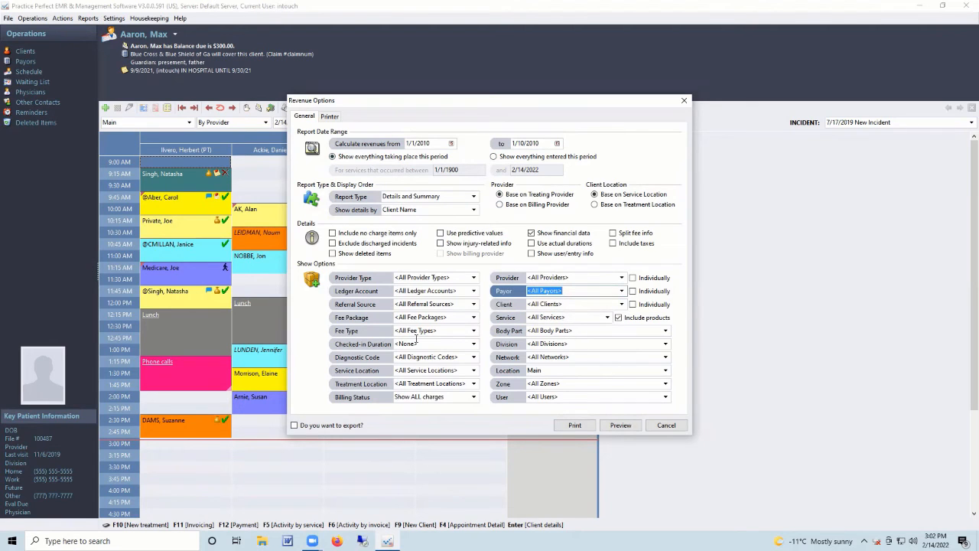
pyautogui.click(567, 319)
pyautogui.click(466, 196)
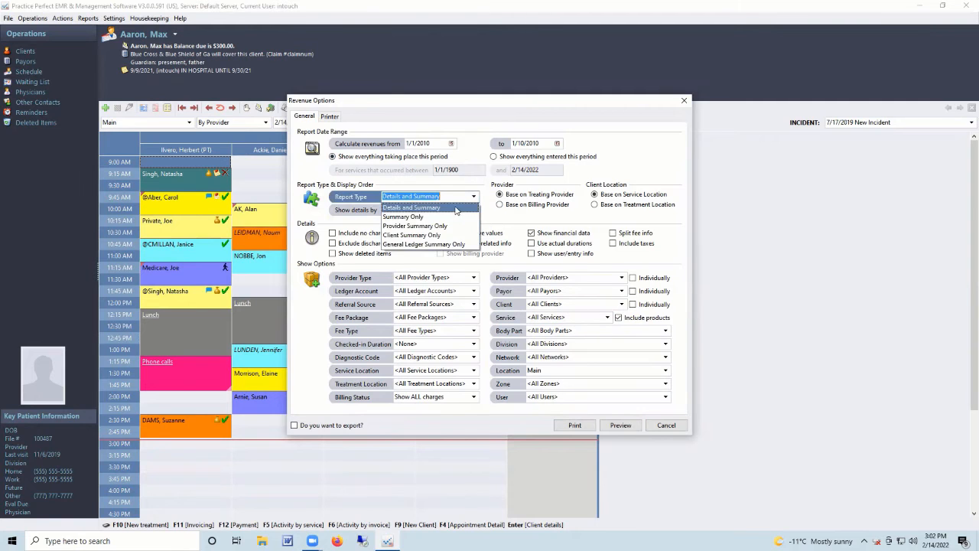
pyautogui.click(455, 207)
pyautogui.click(624, 428)
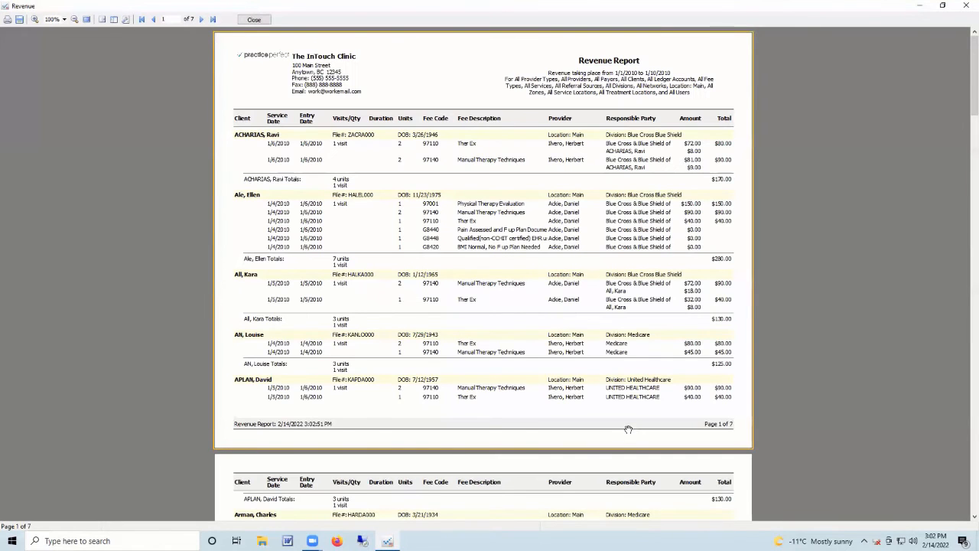
# Scroll the seven-page Revenue Report, then close it and cancel its options.
pyautogui.scroll(-10, 581, 389)
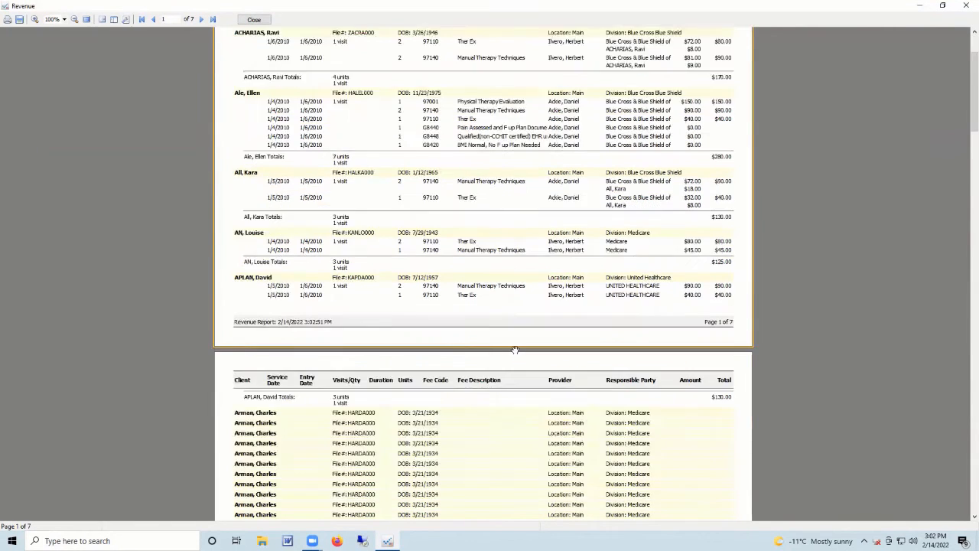
pyautogui.click(254, 19)
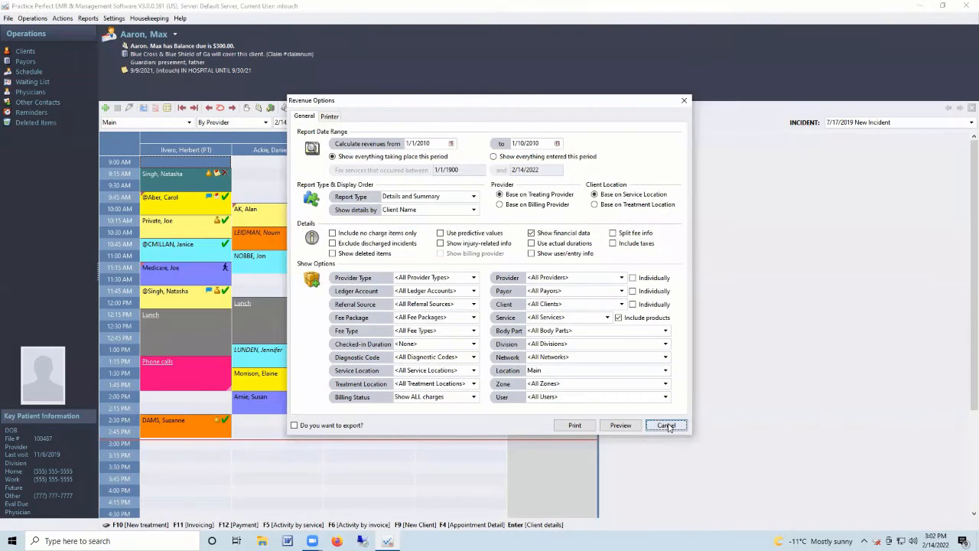
pyautogui.click(666, 425)
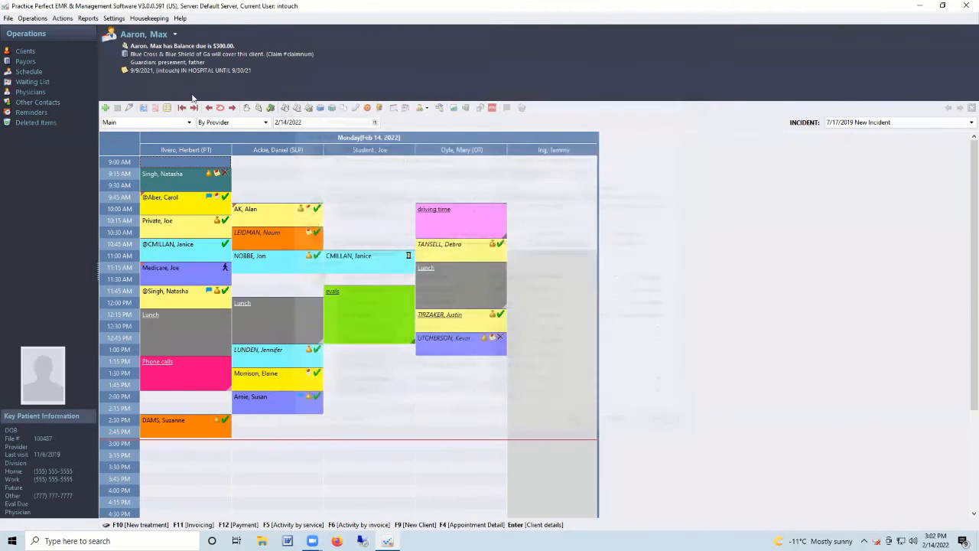
# Preview the Treatment Statistics report from the Operations reports.
pyautogui.click(88, 18)
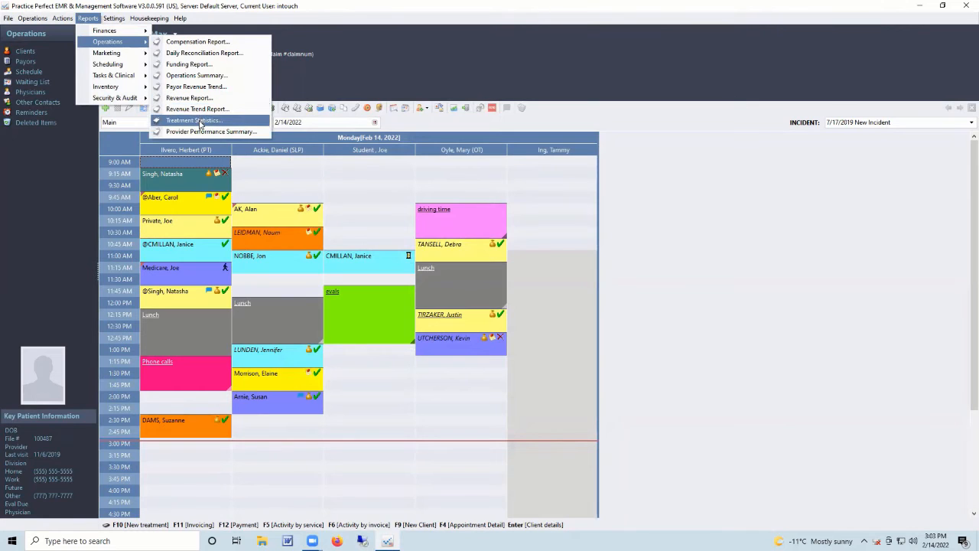
pyautogui.click(200, 124)
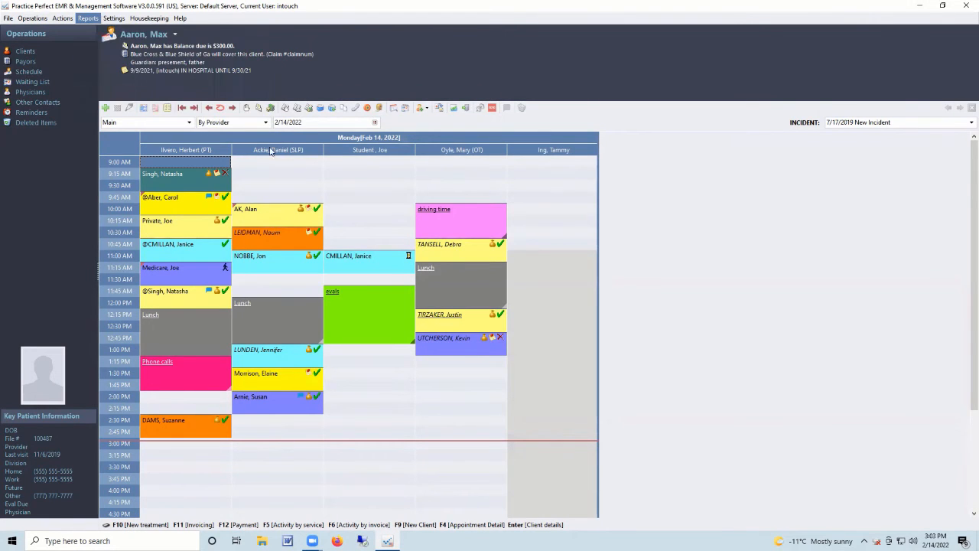
pyautogui.click(560, 418)
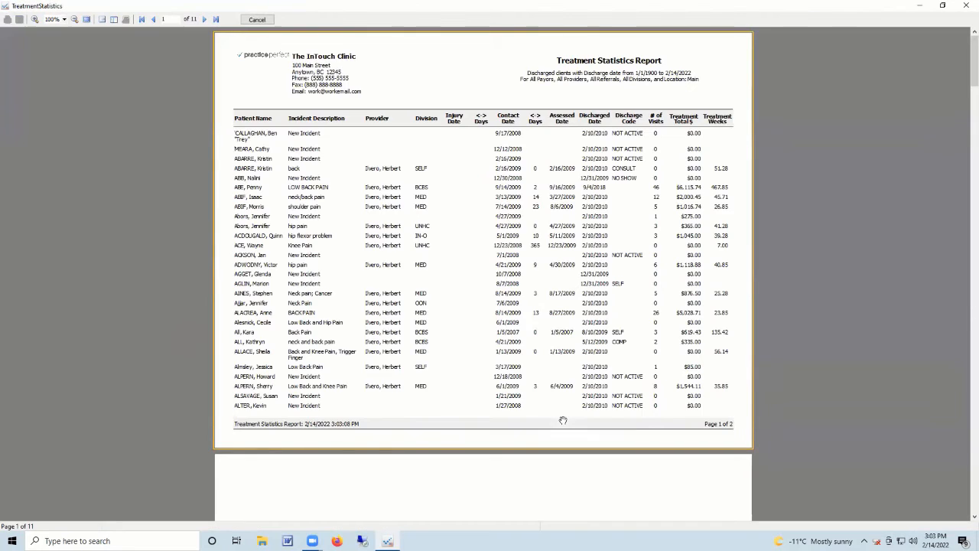
# Jump to the last page to review the diagnosis summaries, then close the report and its options.
pyautogui.click(216, 20)
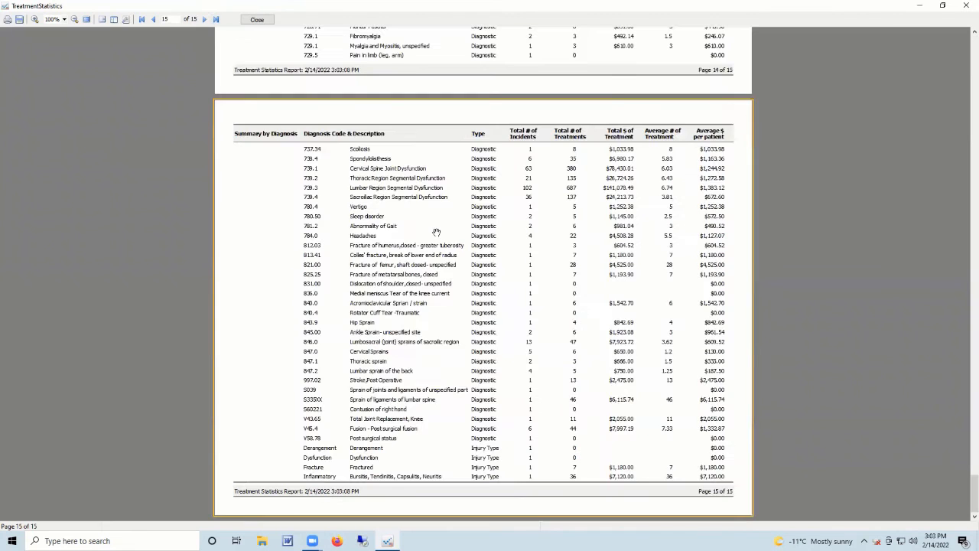
pyautogui.scroll(7, 436, 232)
pyautogui.scroll(10, 436, 232)
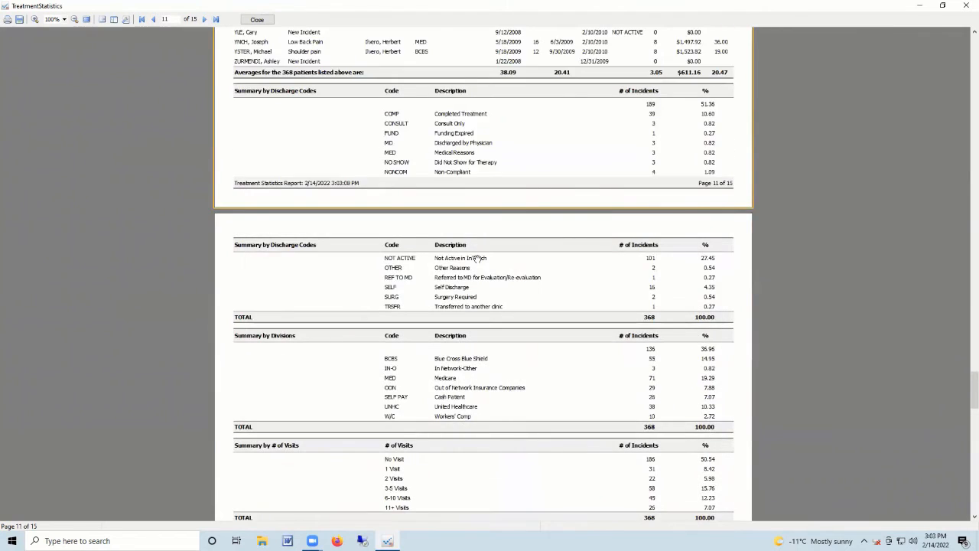
pyautogui.scroll(-3, 586, 268)
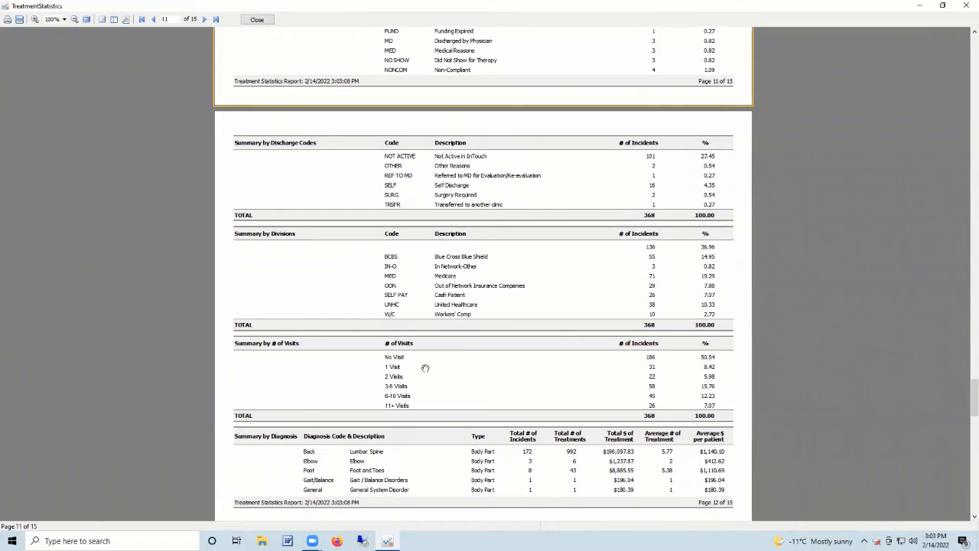
pyautogui.scroll(-3, 425, 368)
pyautogui.scroll(-14, 437, 375)
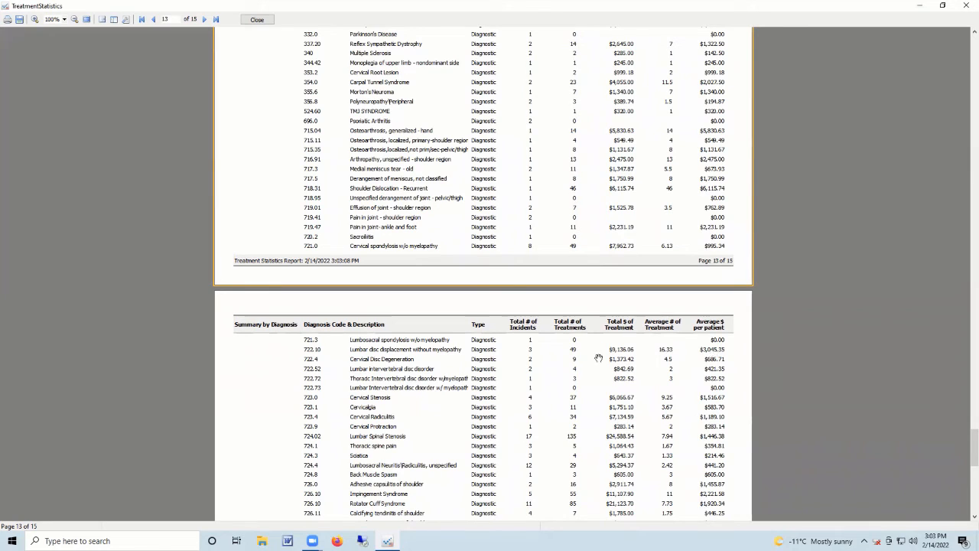
pyautogui.scroll(-10, 597, 359)
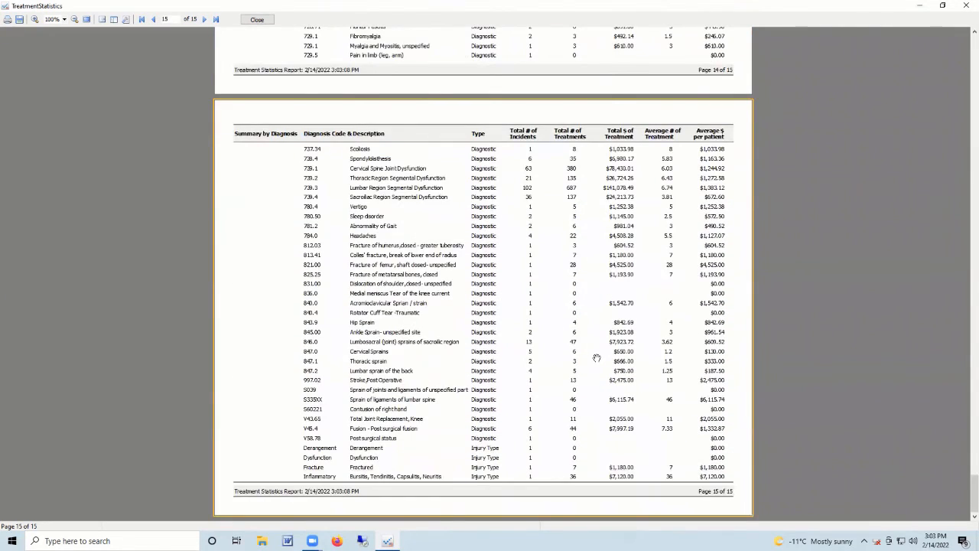
pyautogui.scroll(5, 596, 358)
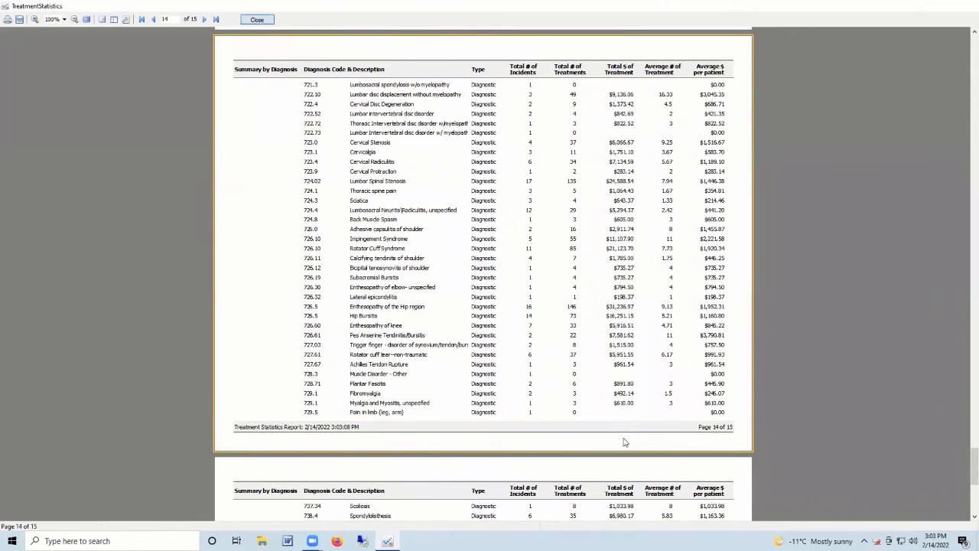
pyautogui.press('Escape')
pyautogui.click(603, 417)
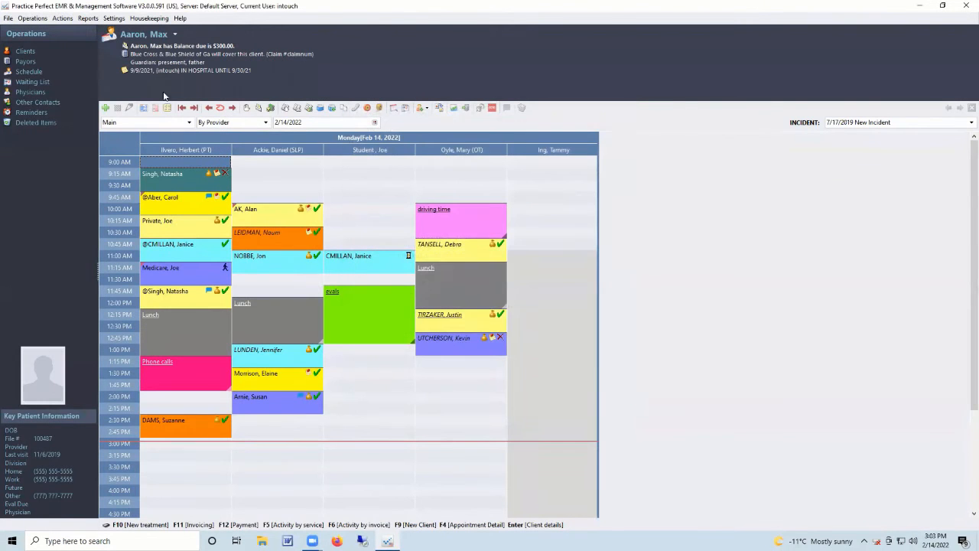
# Preview the one-page Provider Performance Summary for 1/1/2010 to 1/31/2010, then close the preview.
pyautogui.click(88, 18)
pyautogui.moveTo(107, 42)
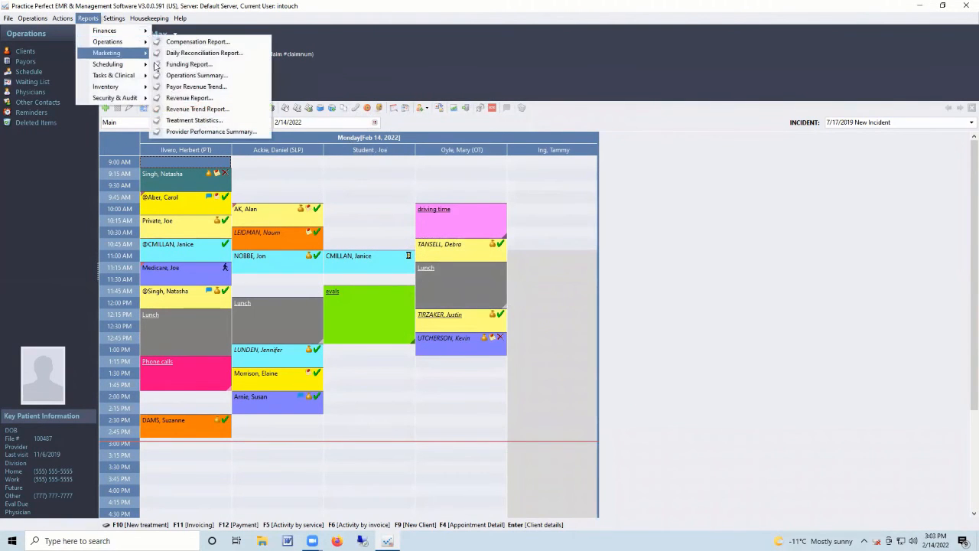
pyautogui.click(188, 131)
pyautogui.write('1/')
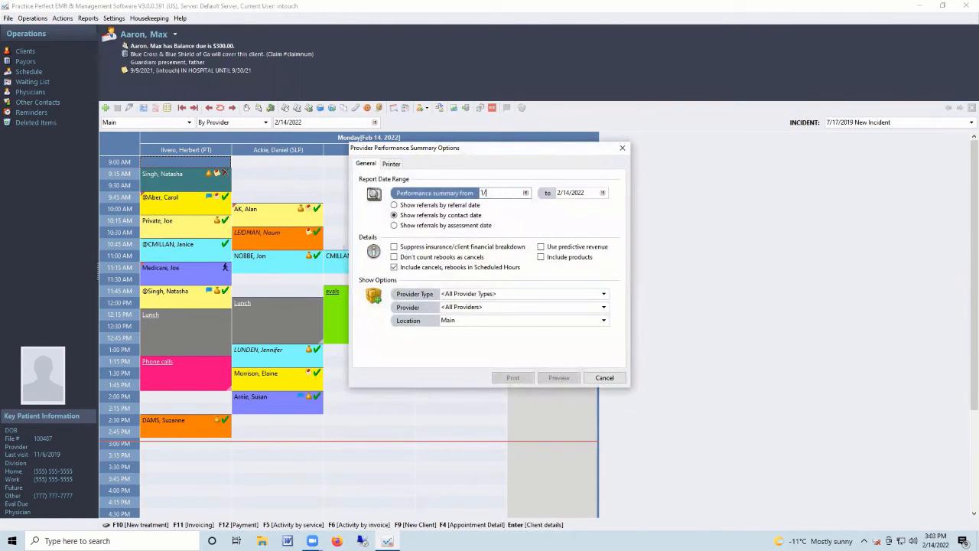
pyautogui.write('31/2010')
pyautogui.press('Tab')
pyautogui.write('1/31/2010')
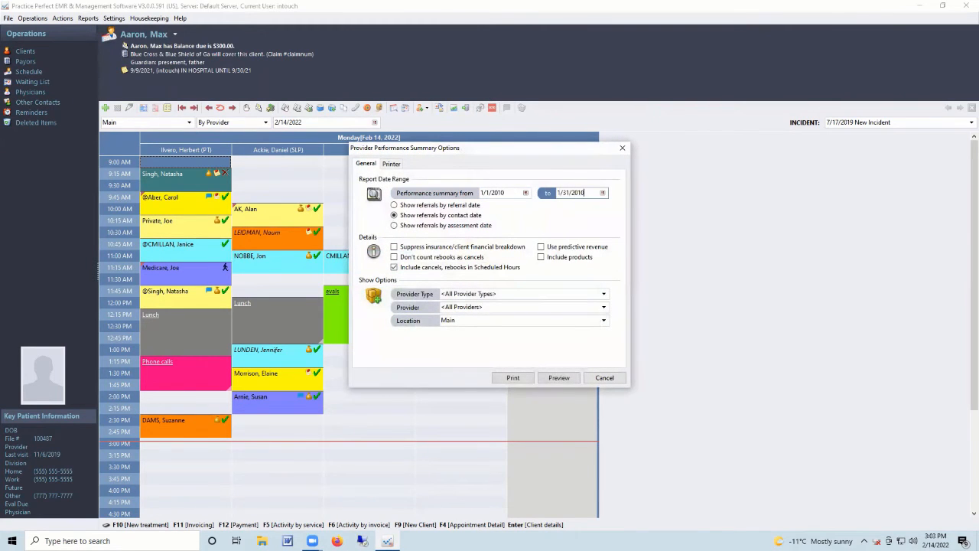
pyautogui.click(554, 382)
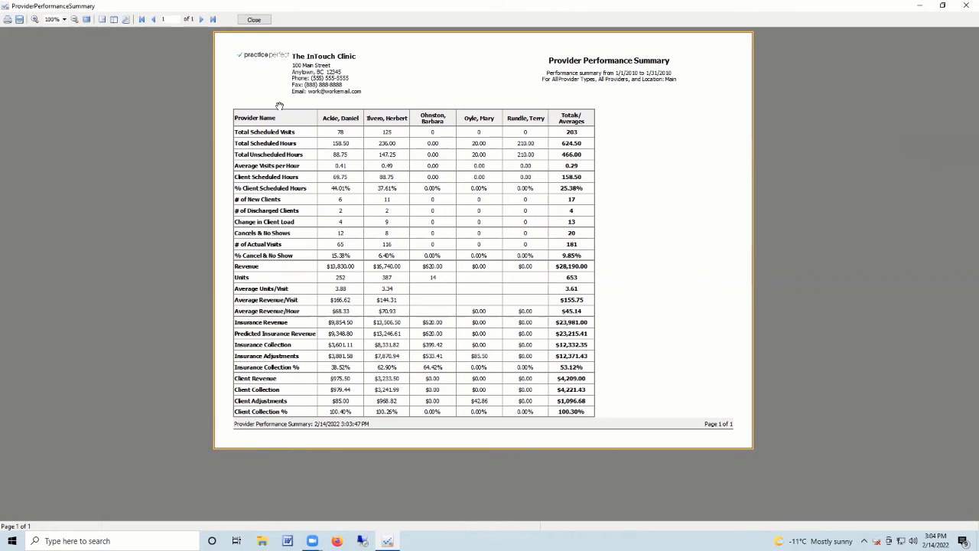
pyautogui.click(255, 21)
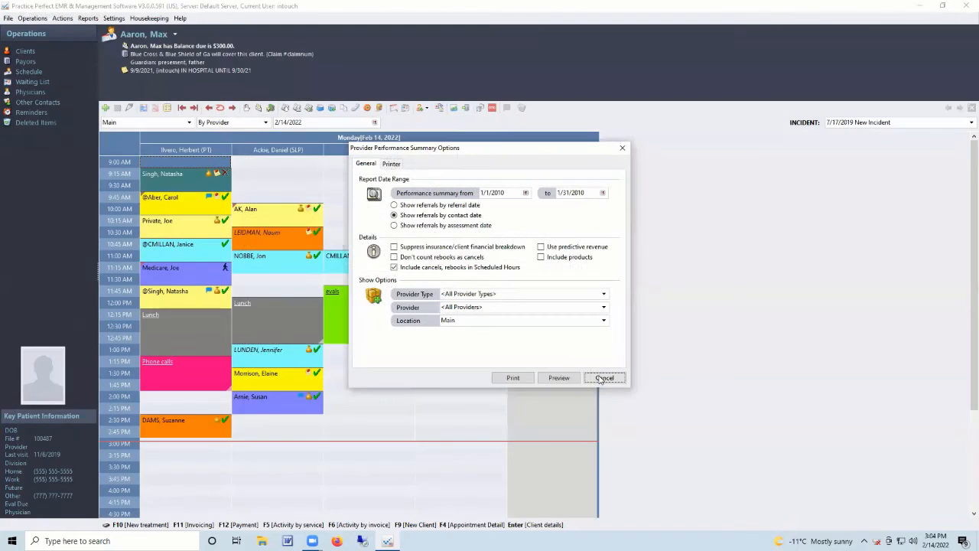
# Dismiss the previous options, preview the Referral Trend Report starting in 2010, then close it.
pyautogui.click(605, 377)
pyautogui.click(88, 18)
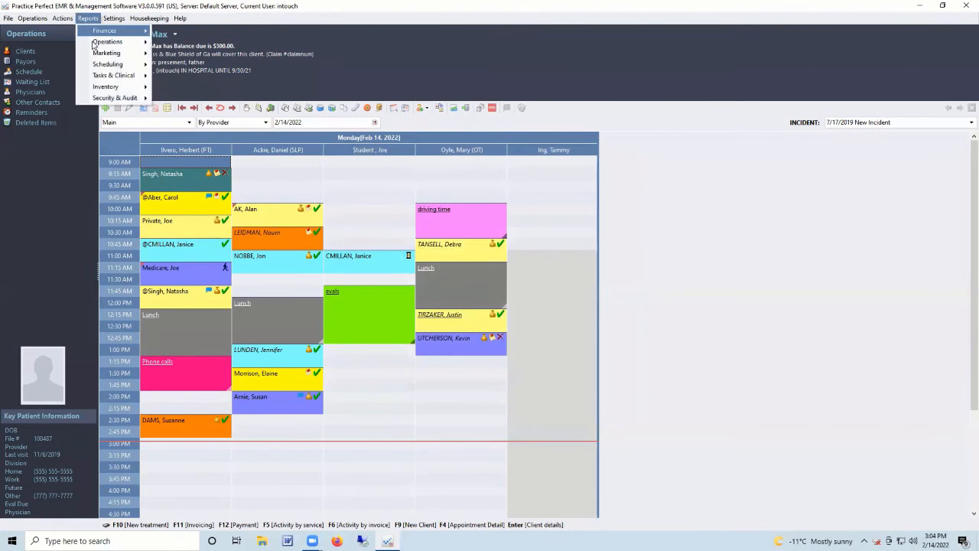
pyautogui.moveTo(101, 54)
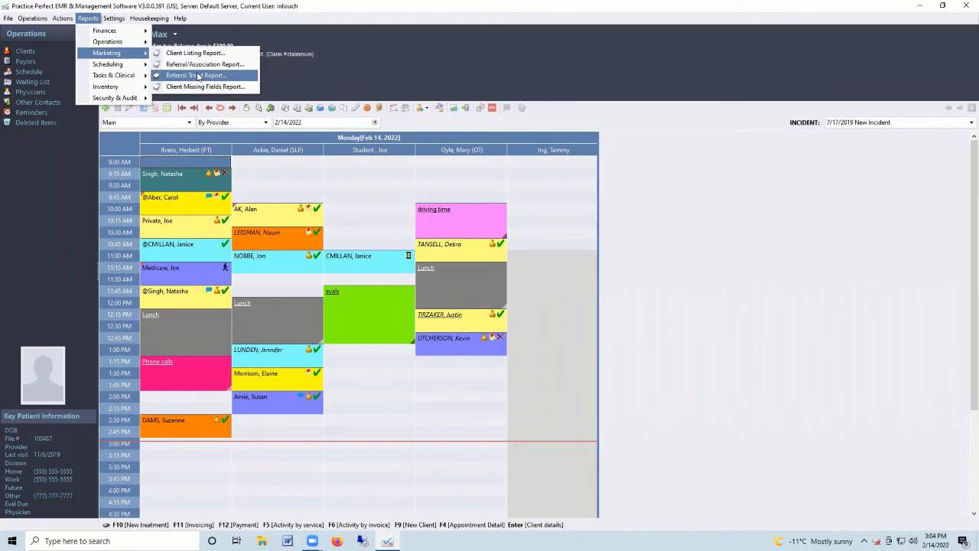
pyautogui.click(199, 77)
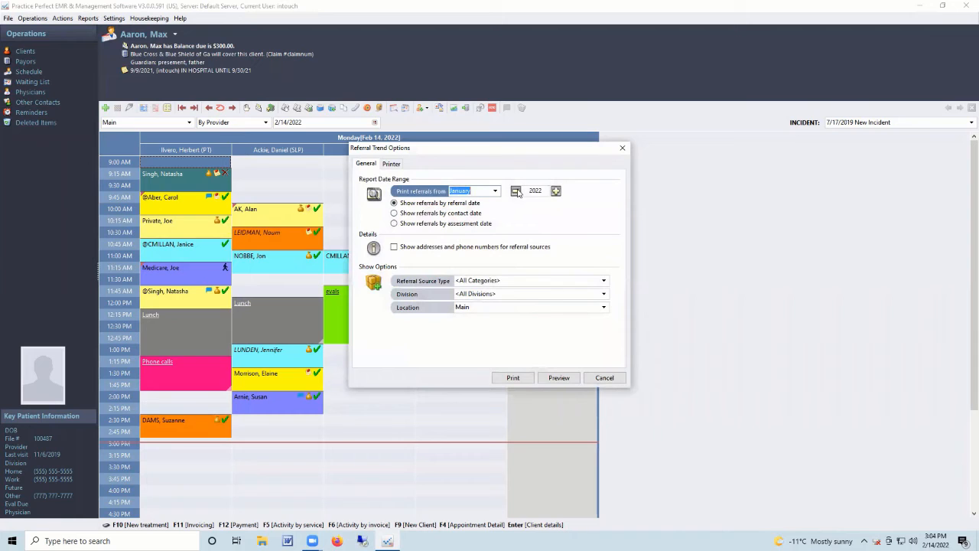
pyautogui.click(516, 191)
pyautogui.click(516, 191)
pyautogui.click(567, 378)
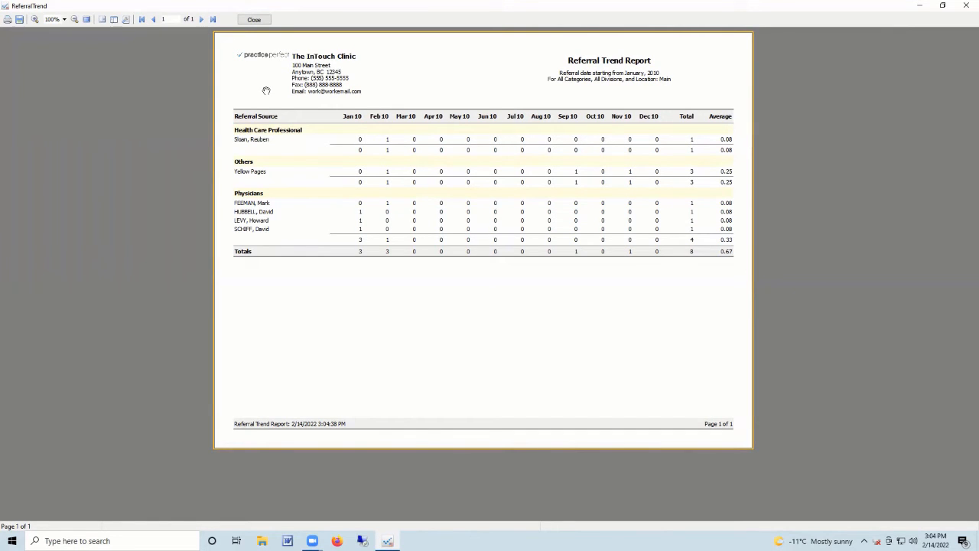
pyautogui.click(254, 19)
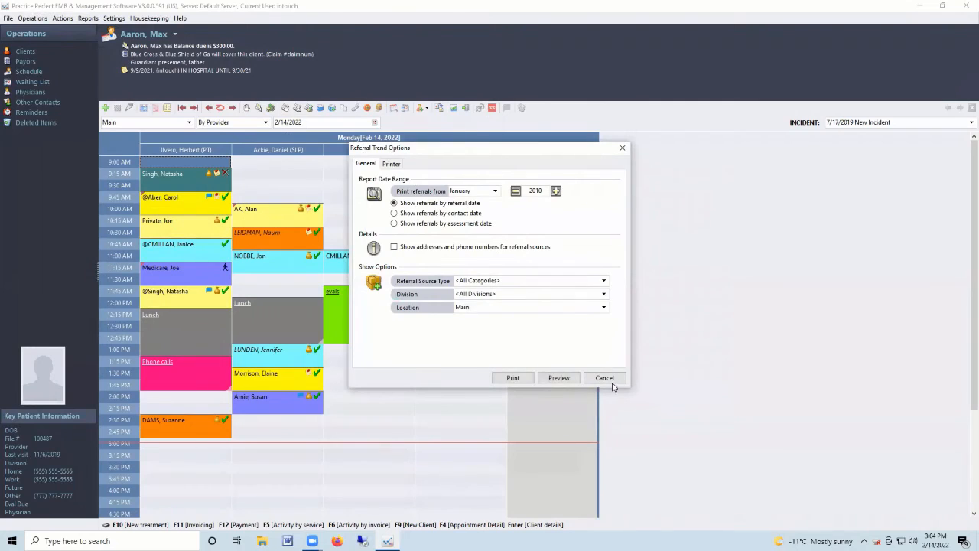
pyautogui.click(608, 378)
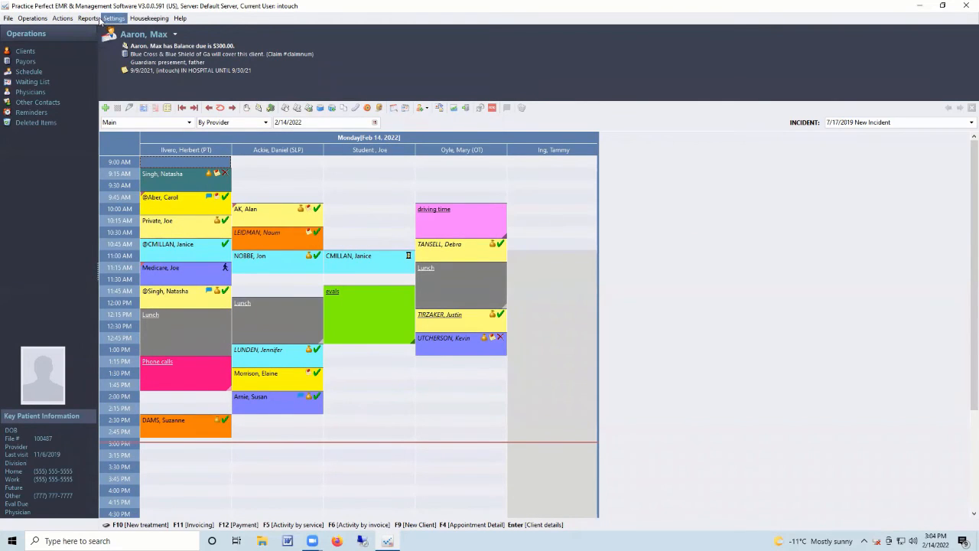
# Open the Patient Fall-Off options, set not-attended-since to 1/31/2022, and keep all providers.
pyautogui.click(87, 18)
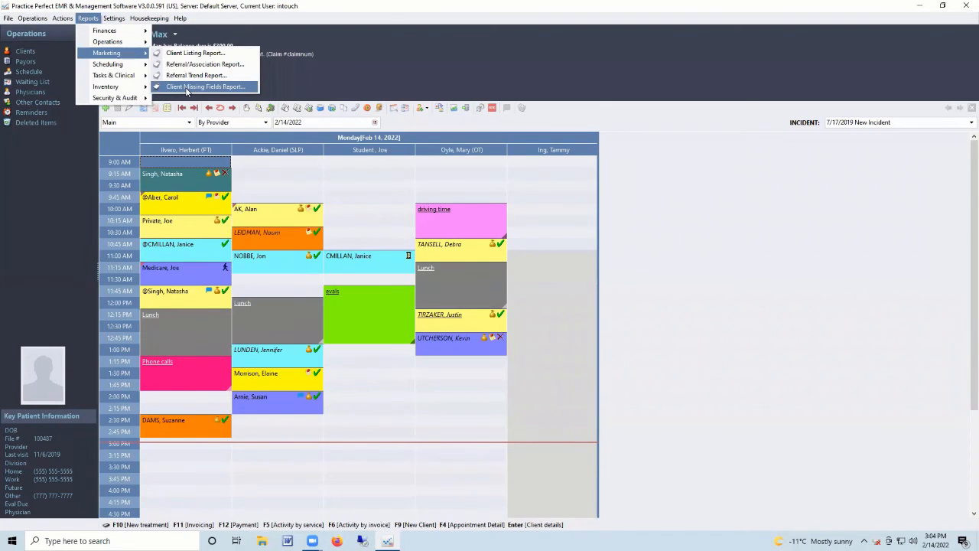
pyautogui.moveTo(142, 64)
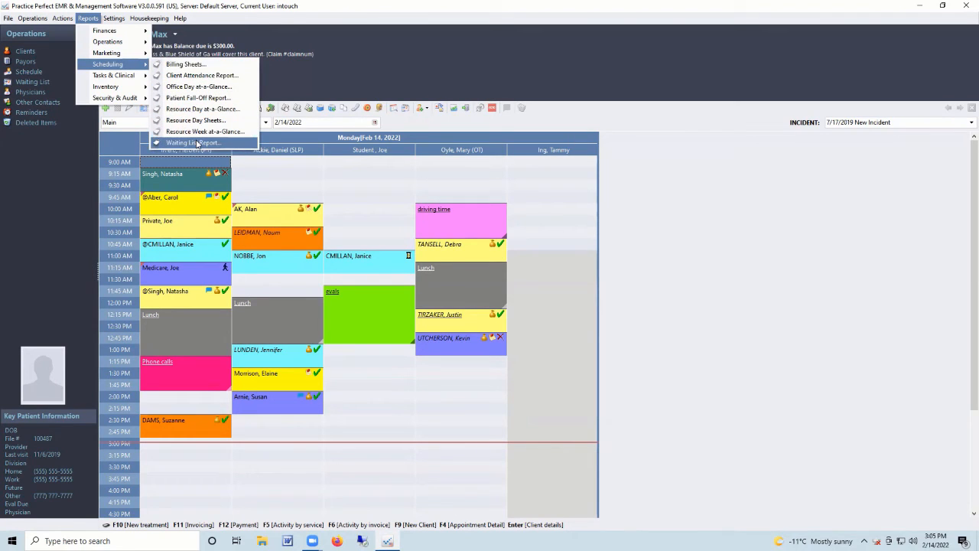
pyautogui.click(228, 100)
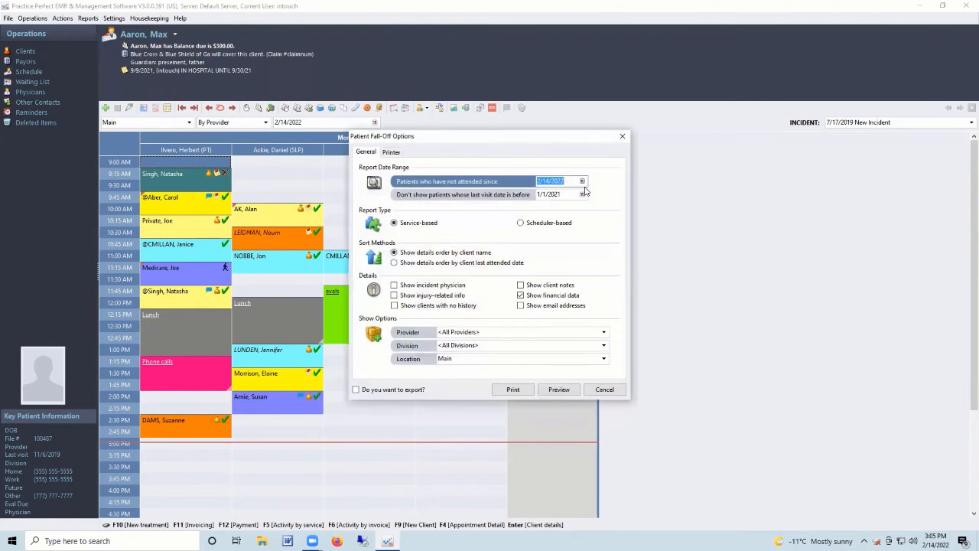
pyautogui.click(583, 182)
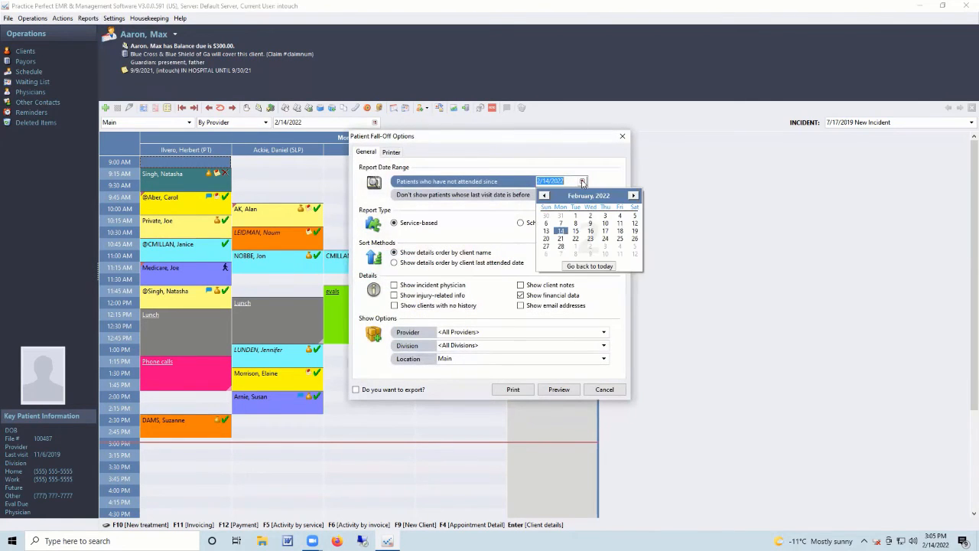
pyautogui.click(563, 216)
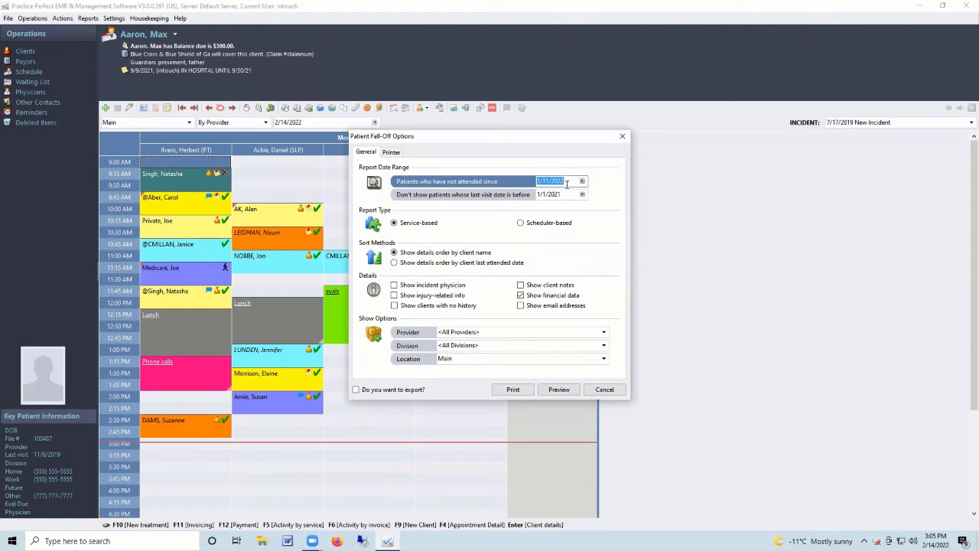
pyautogui.click(494, 332)
pyautogui.click(603, 332)
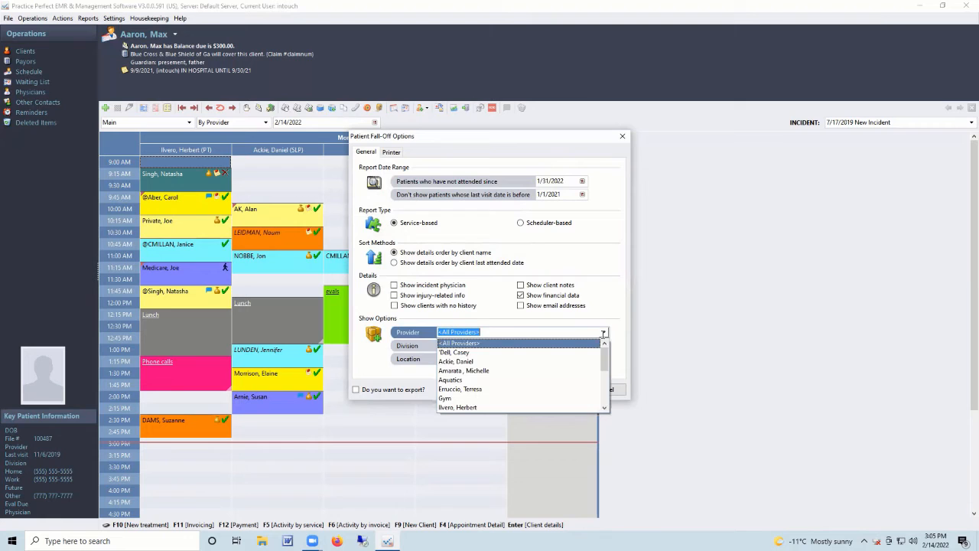
pyautogui.click(532, 342)
# Preview the Patient Fall-Off Report listing 8 clients, then close it and its options.
pyautogui.click(559, 391)
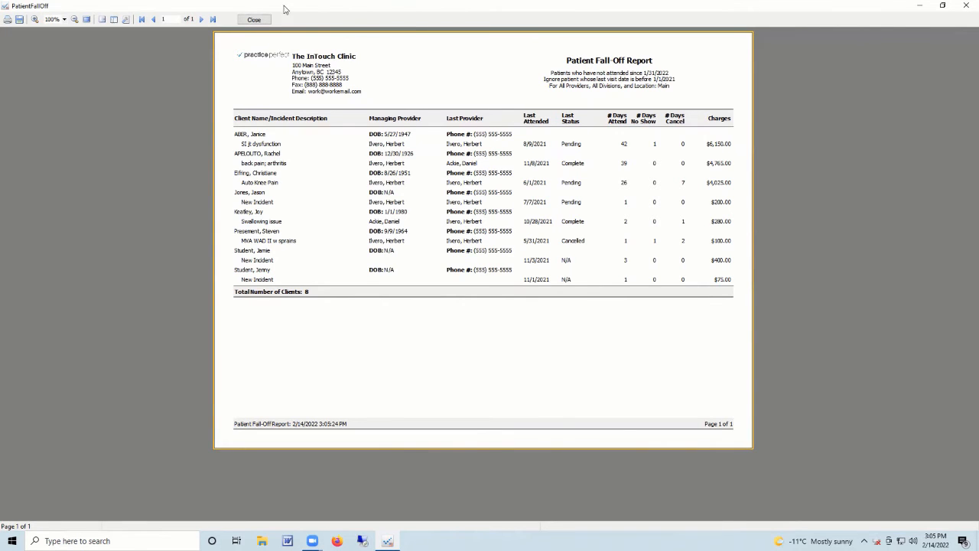
pyautogui.click(254, 19)
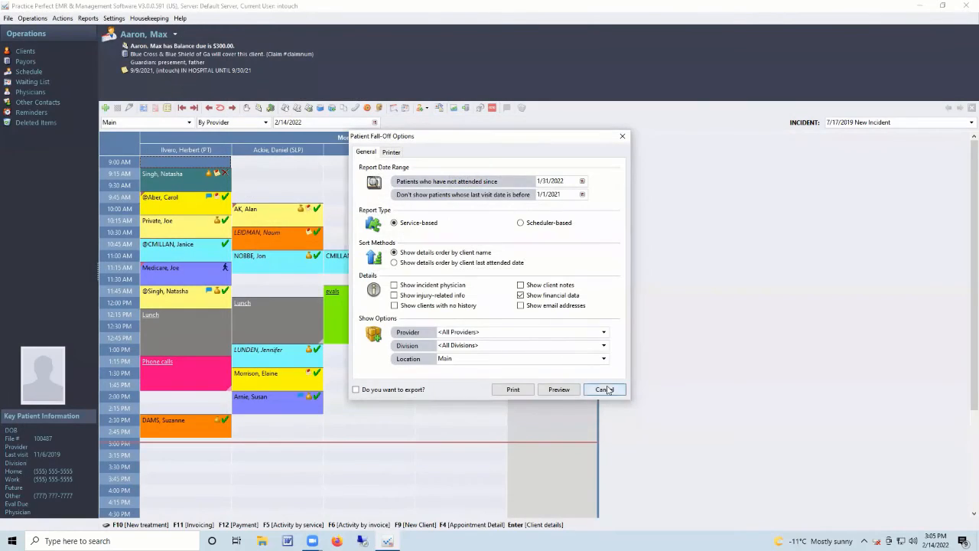
pyautogui.click(605, 390)
pyautogui.click(87, 17)
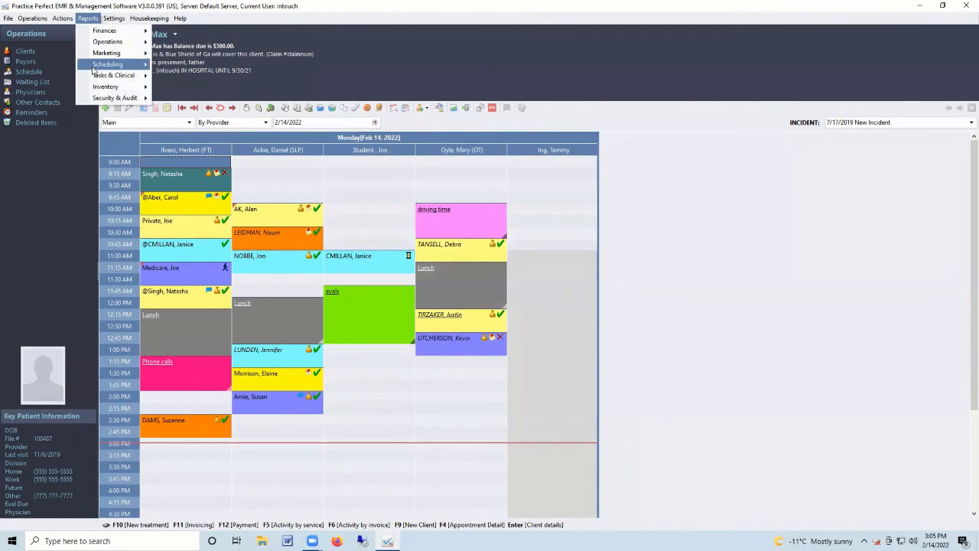
# Set the Contact Log Follow-Up category to Collection, preview the two-page report, then close it.
pyautogui.moveTo(115, 75)
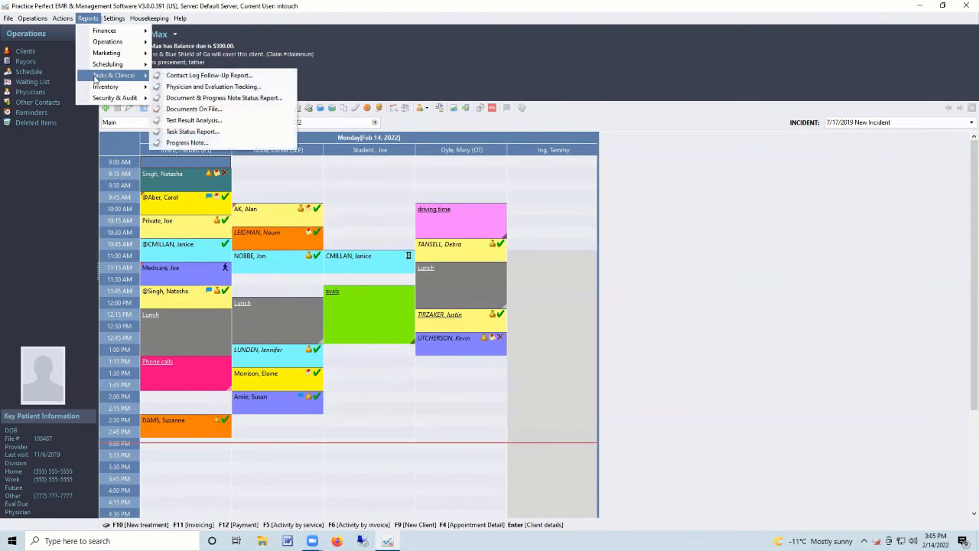
pyautogui.click(193, 77)
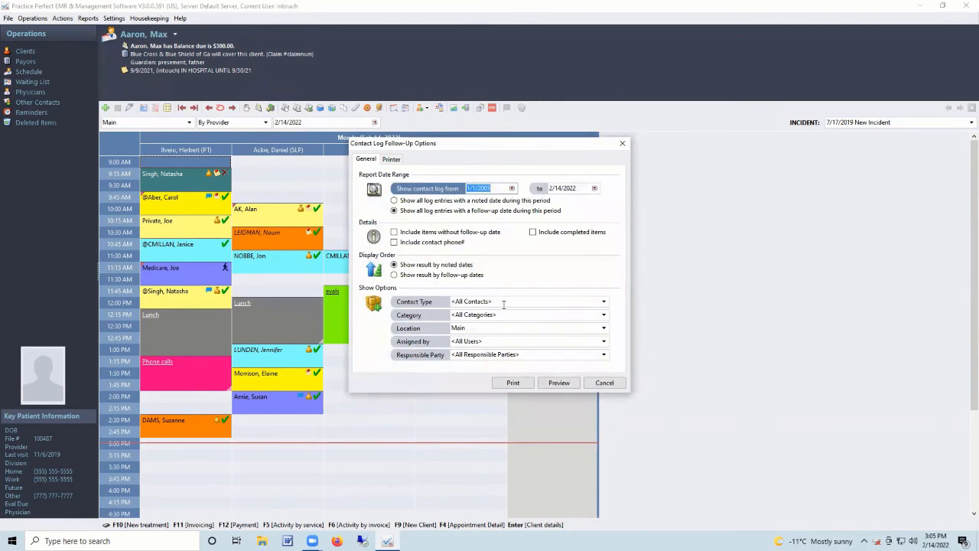
pyautogui.click(505, 314)
pyautogui.write('Collection')
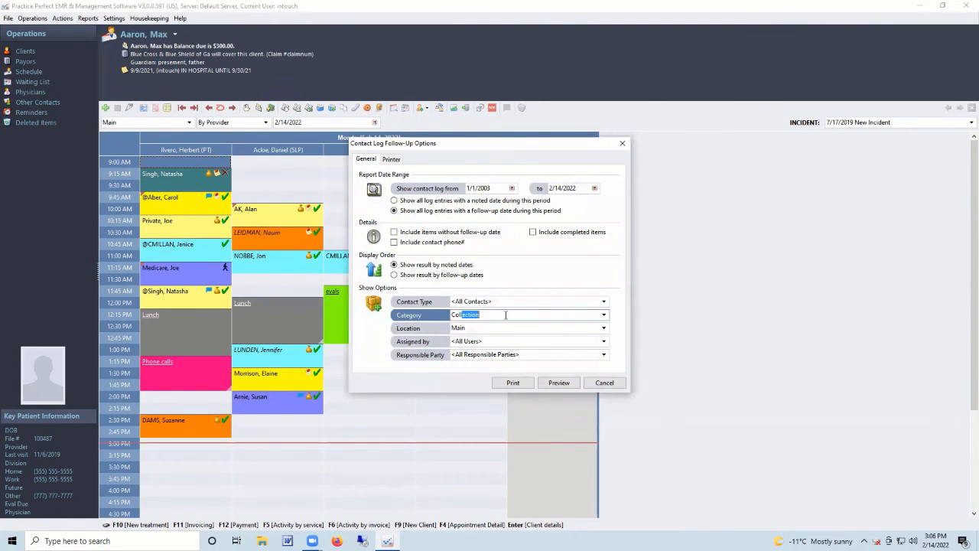
pyautogui.click(558, 383)
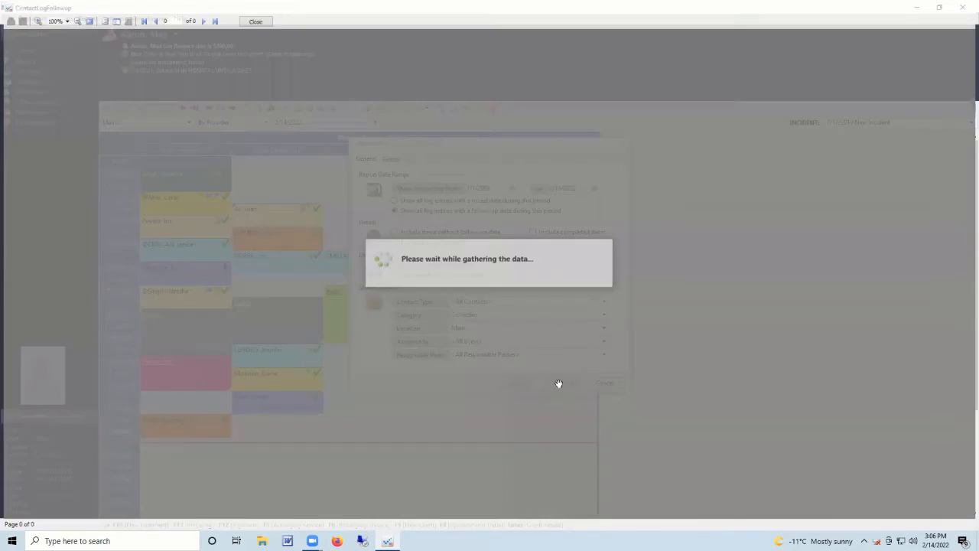
pyautogui.scroll(-5, 510, 196)
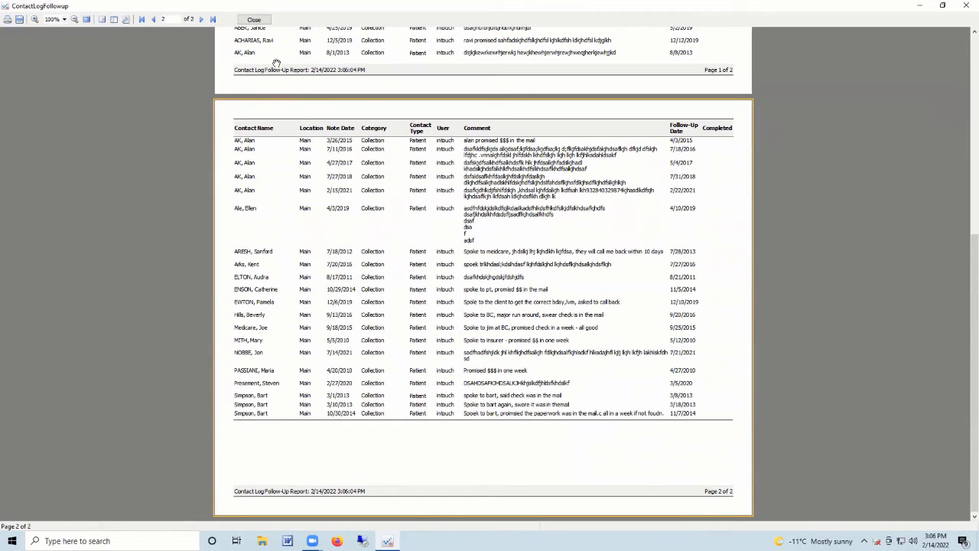
pyautogui.click(254, 20)
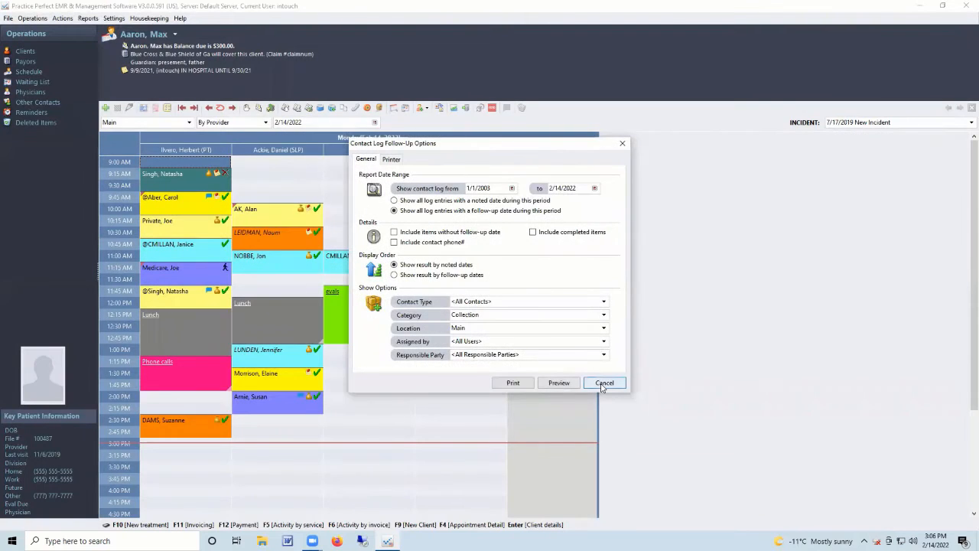
pyautogui.click(595, 382)
pyautogui.click(87, 19)
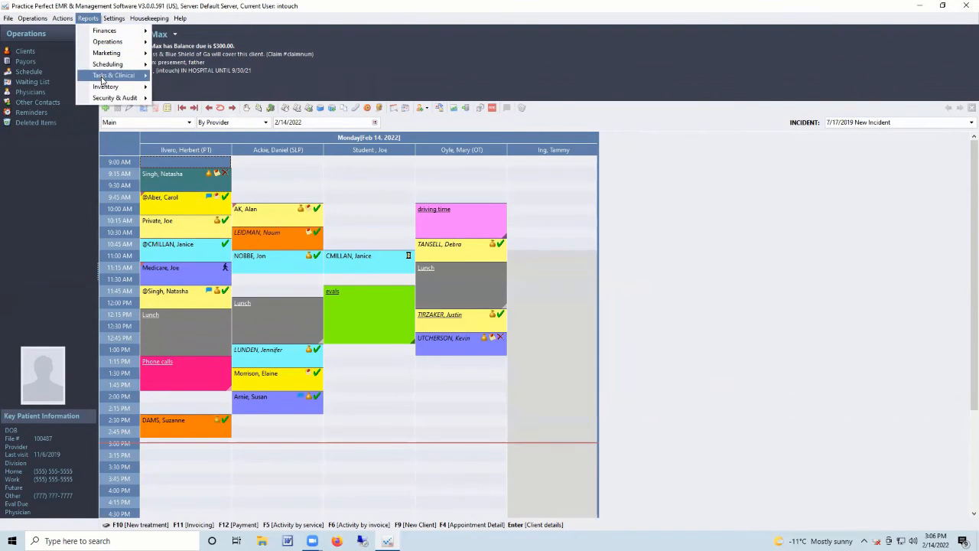
# Browse the Security & Audit reports submenu, then go back to the Feb 14 schedule grid.
pyautogui.moveTo(150, 76)
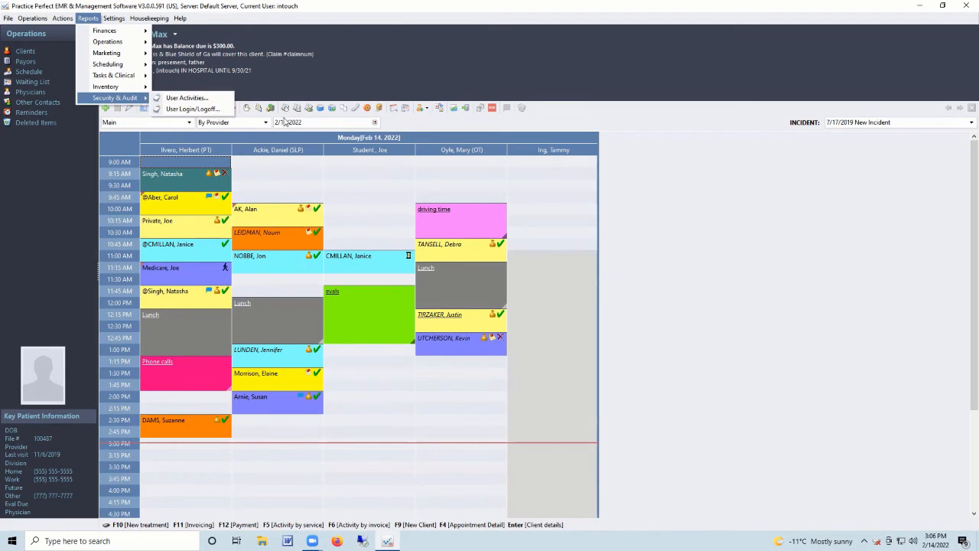
pyautogui.click(375, 189)
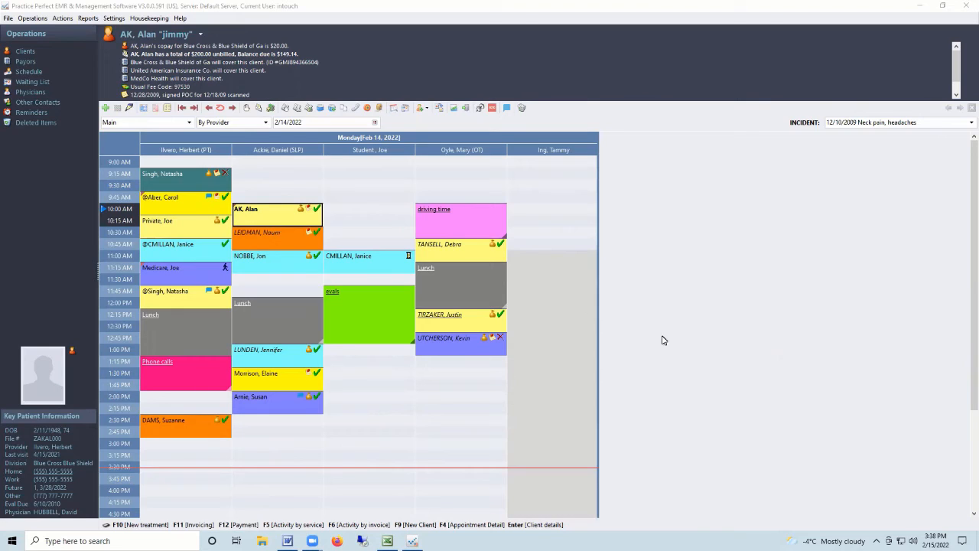
# Return to the schedule and open the selected client's Activities by Service ledger.
pyautogui.click(241, 211)
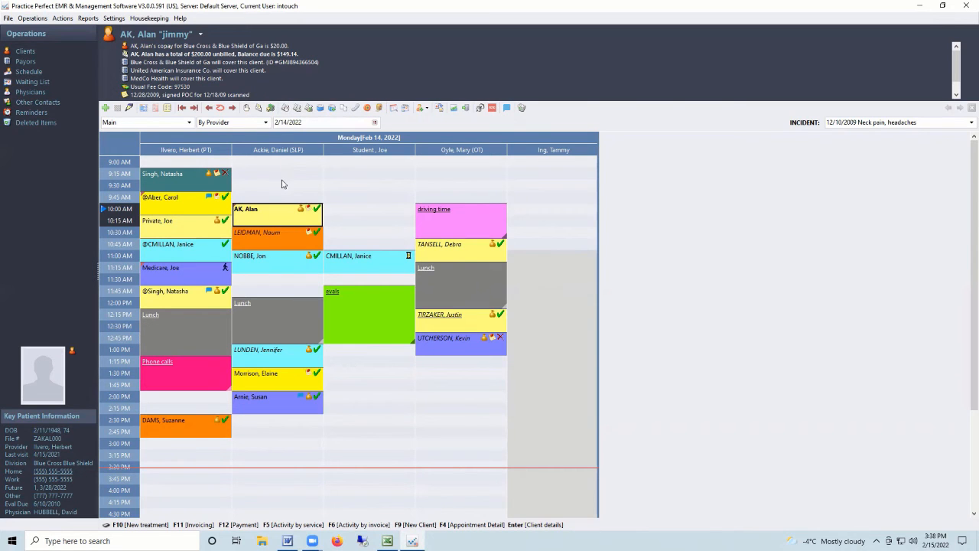
pyautogui.click(284, 107)
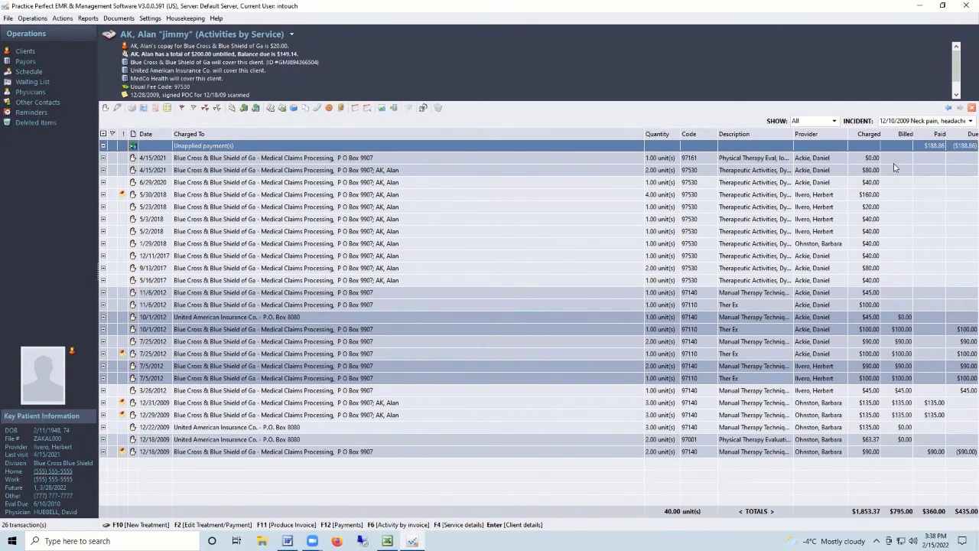
pyautogui.moveTo(894, 160); pyautogui.dragTo(904, 257)
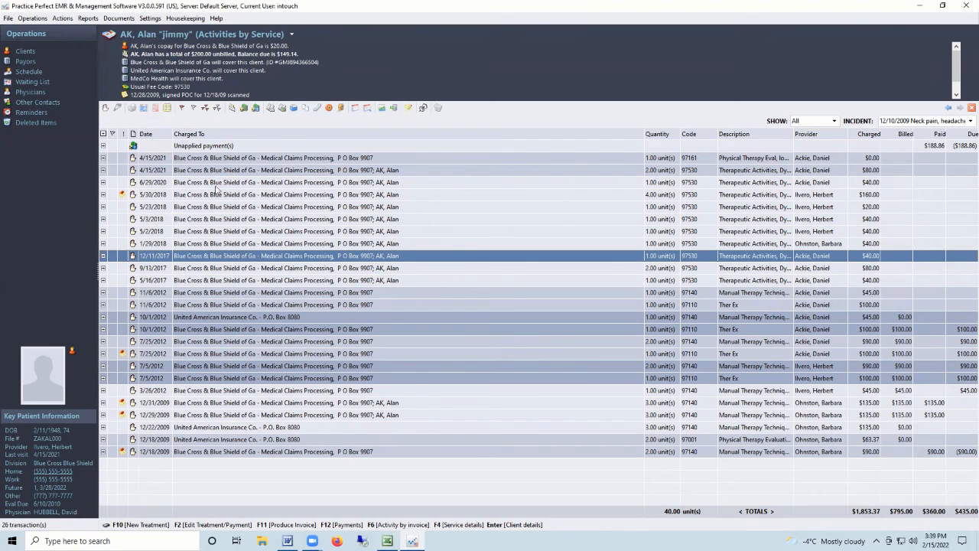
pyautogui.click(103, 182)
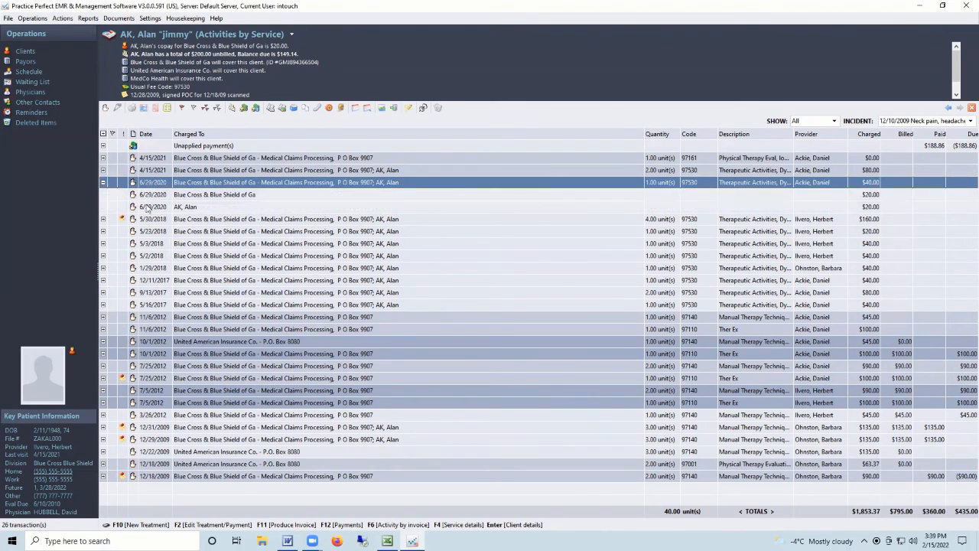
pyautogui.click(177, 206)
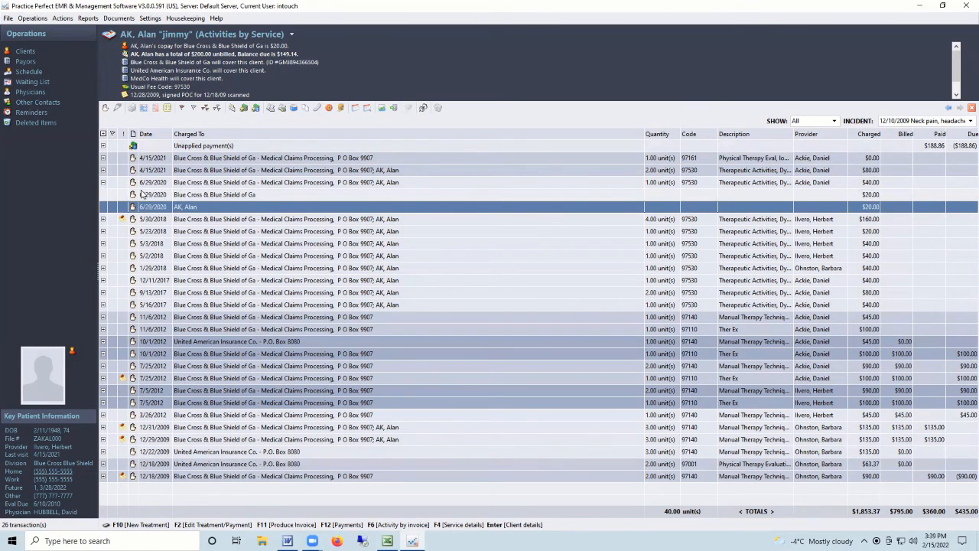
pyautogui.click(103, 182)
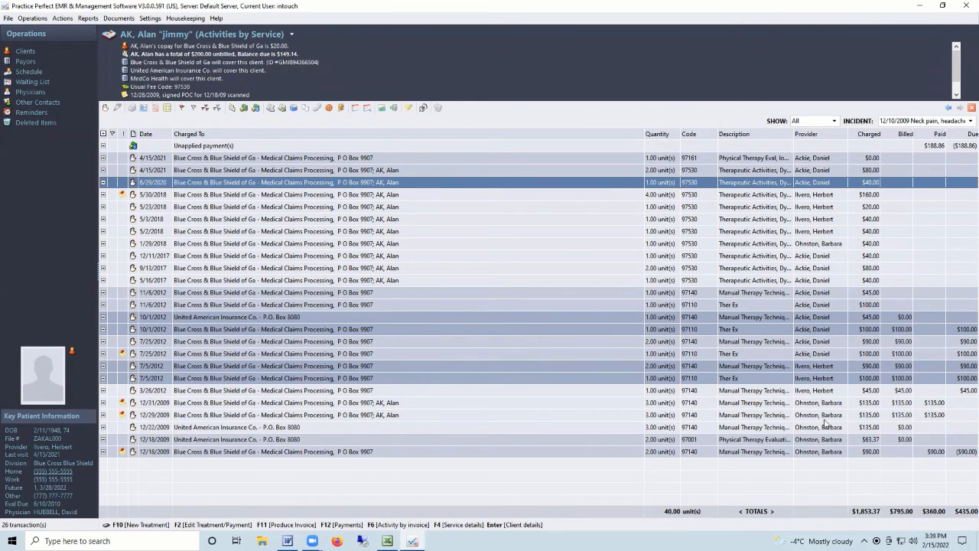
pyautogui.click(876, 405)
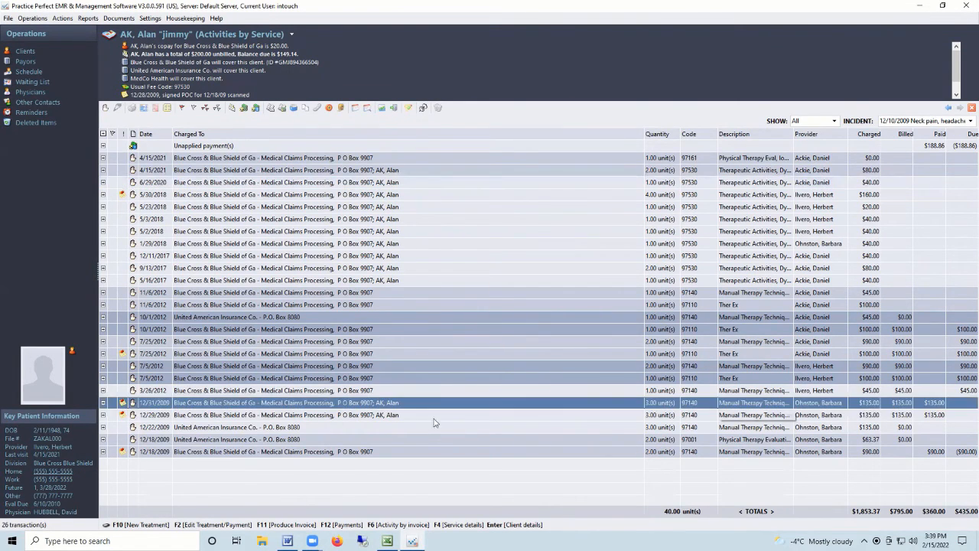
# Expand the 12/31/2009 charge and step through its billing, write-down and payment entries.
pyautogui.doubleClick(169, 406)
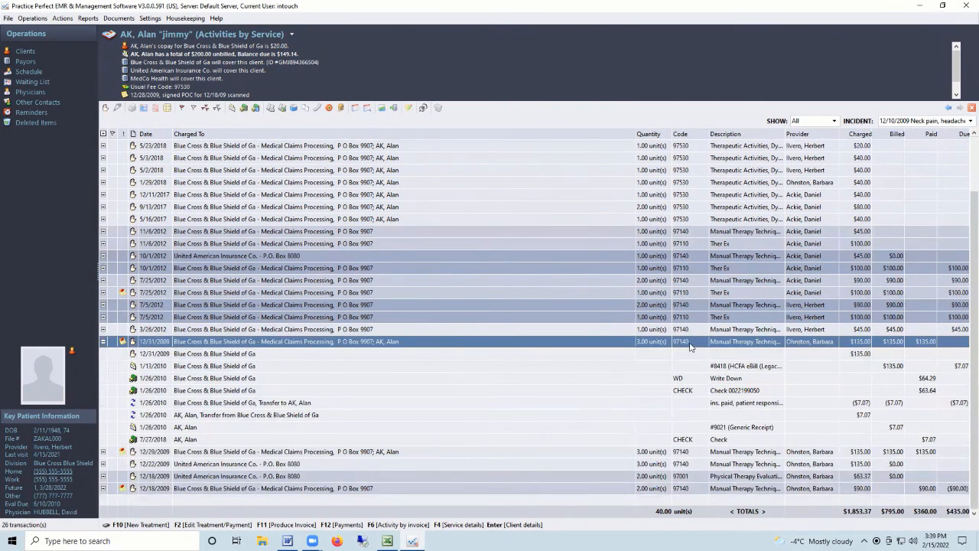
pyautogui.click(241, 355)
pyautogui.click(241, 368)
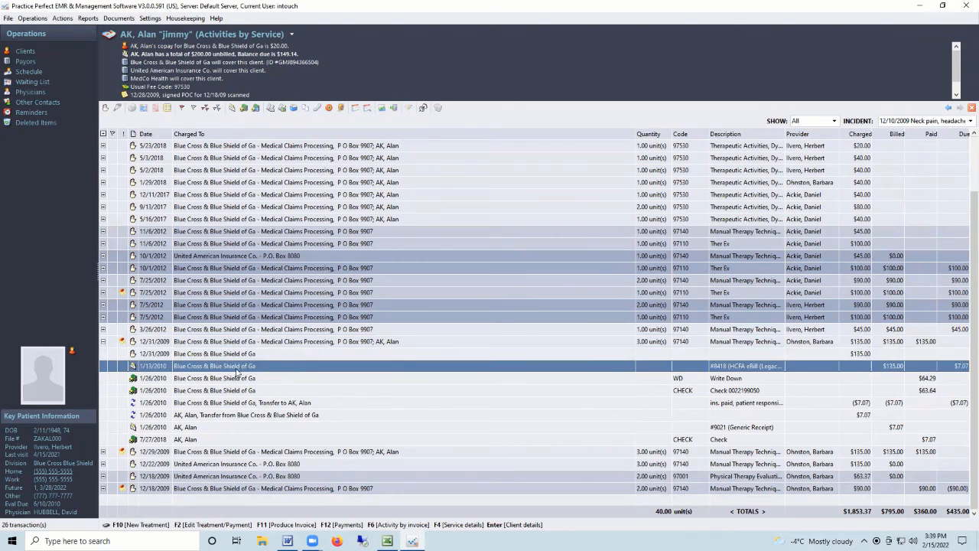
pyautogui.click(238, 378)
pyautogui.click(233, 391)
pyautogui.click(227, 403)
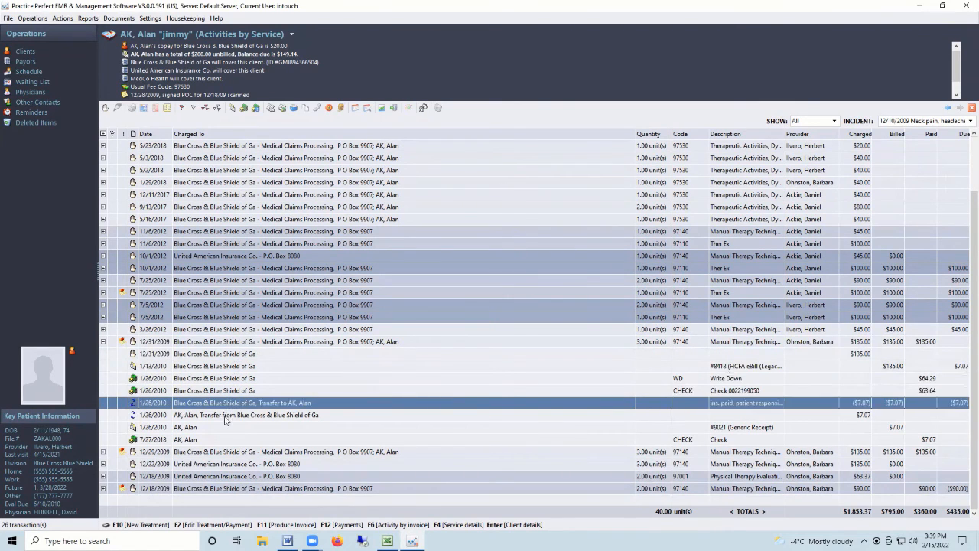
pyautogui.click(228, 415)
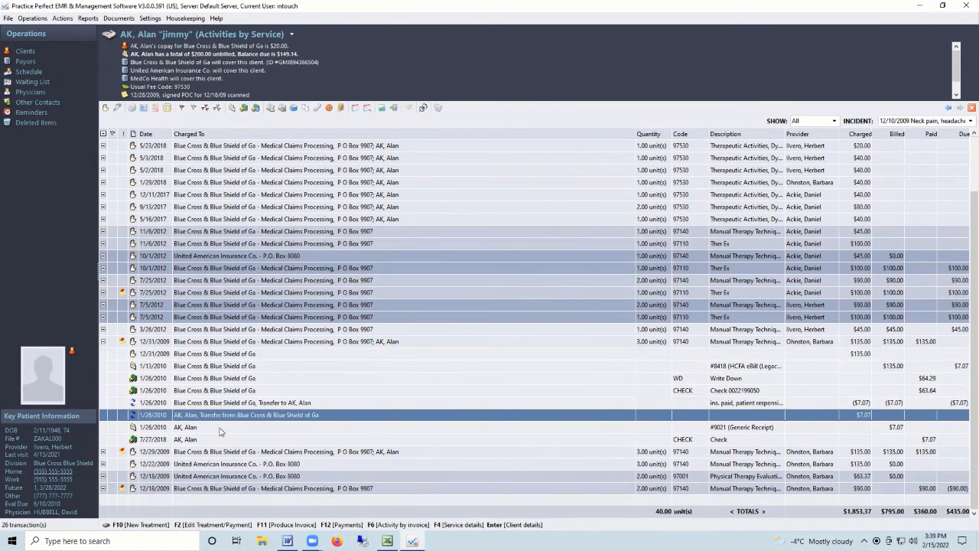
# Inspect the 1/13/2010 invoice, 1/26/2010 write-down, insurer check and the patient's payments.
pyautogui.click(227, 370)
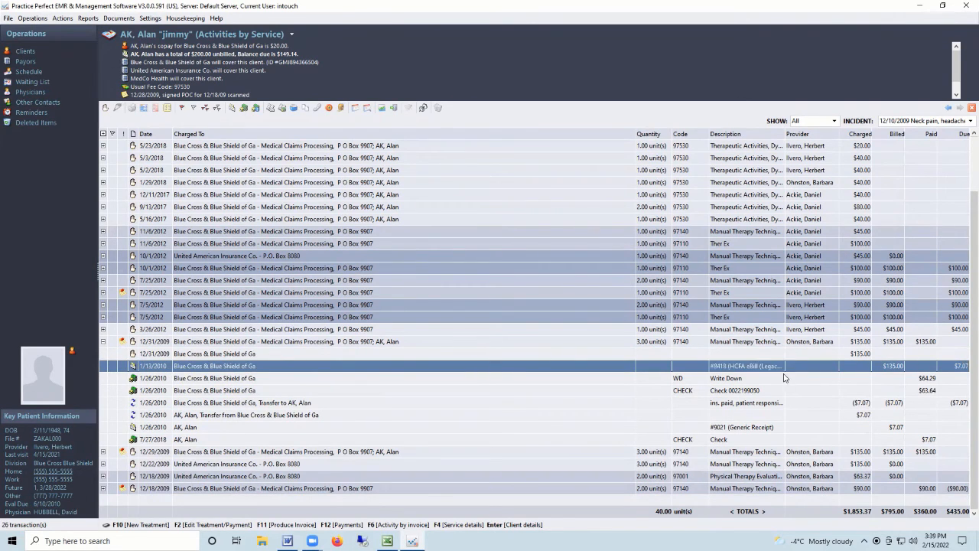
pyautogui.click(159, 383)
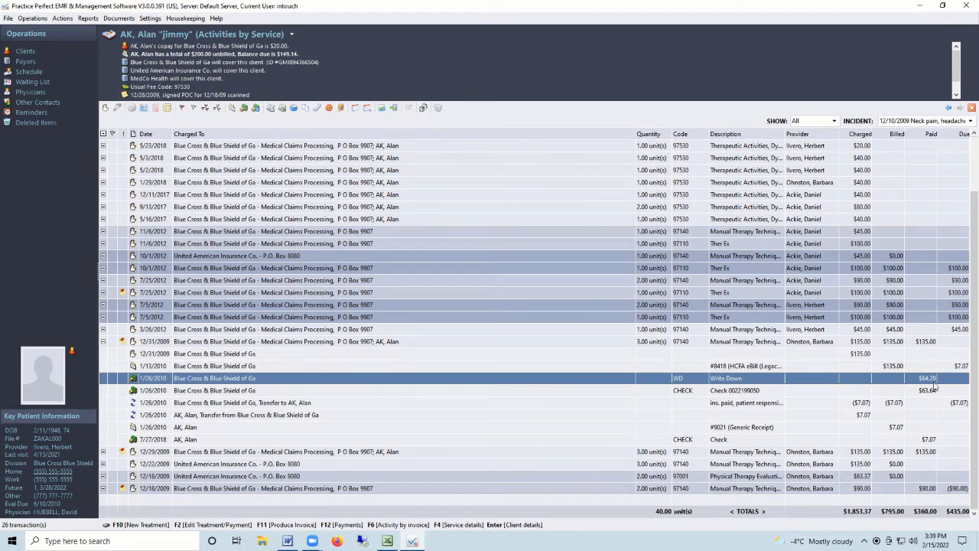
pyautogui.click(739, 391)
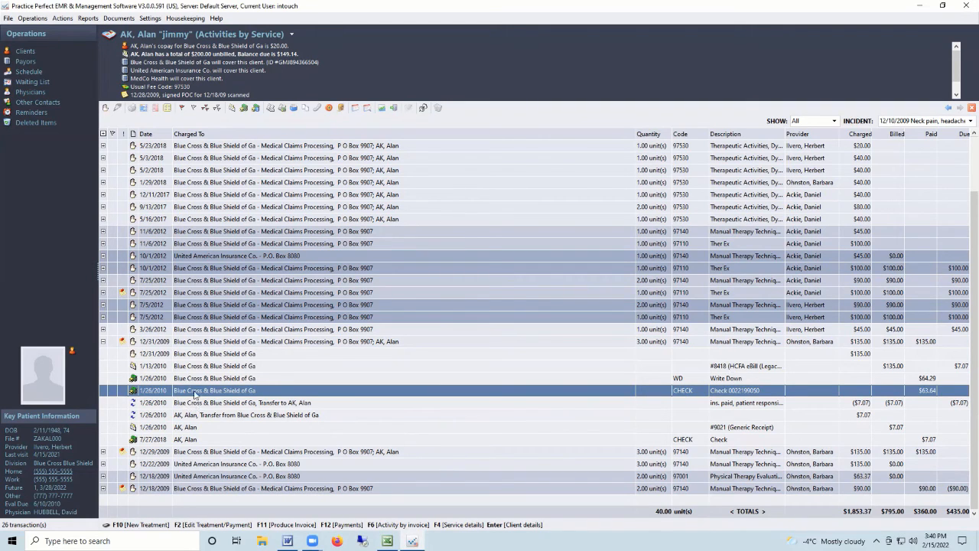
pyautogui.click(138, 429)
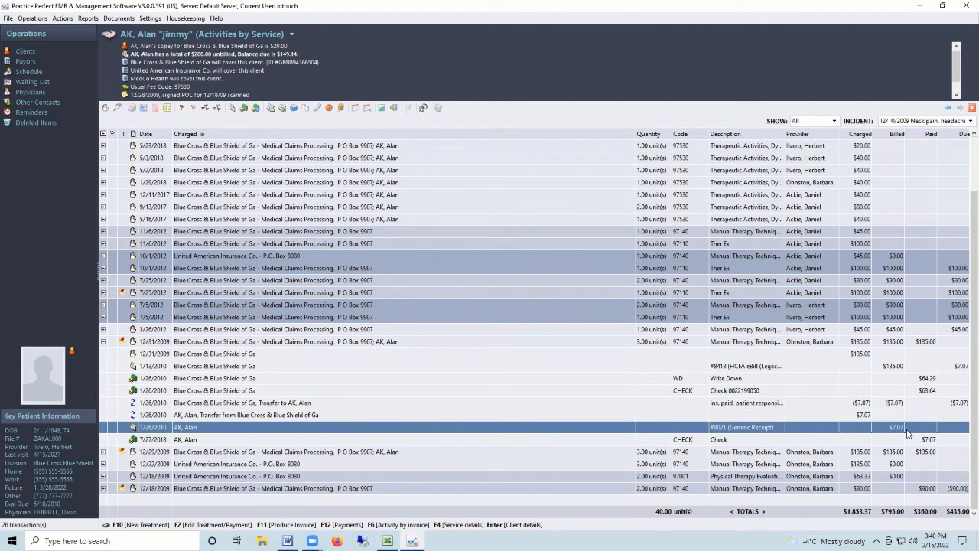
pyautogui.click(155, 441)
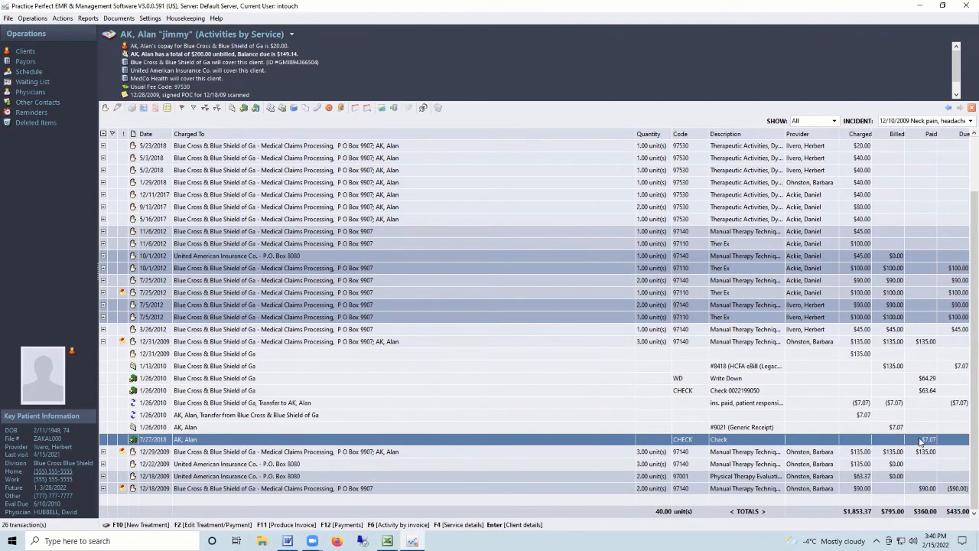
# Go back over the 12/31/2009 entries and collapse them under the charge.
pyautogui.click(144, 357)
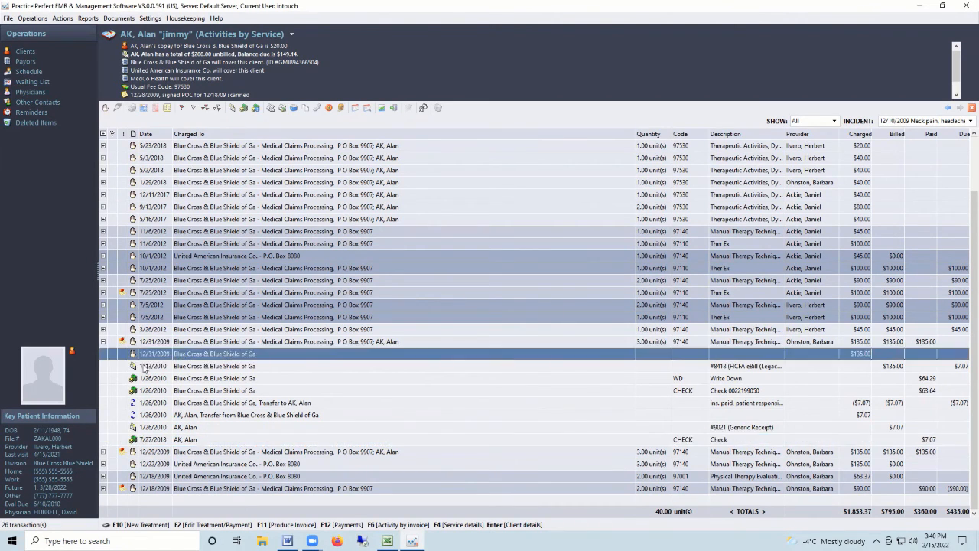
pyautogui.click(145, 368)
pyautogui.click(146, 380)
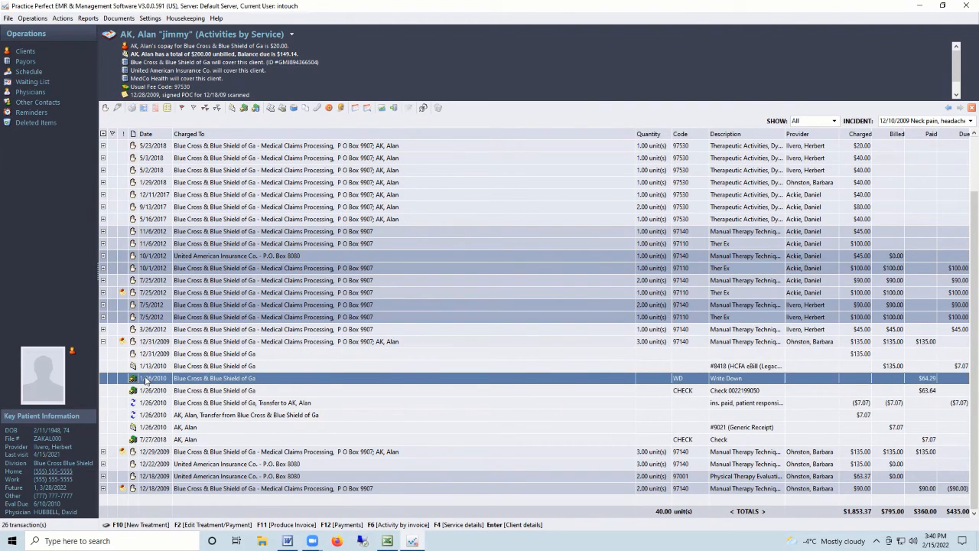
pyautogui.scroll(1, 145, 380)
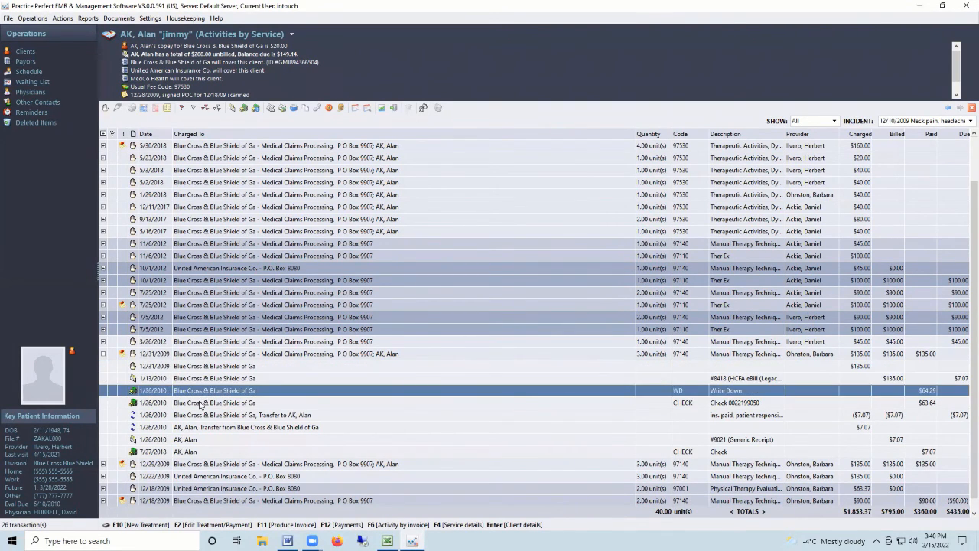
pyautogui.press('Down')
pyautogui.press('Down')
pyautogui.press('Down')
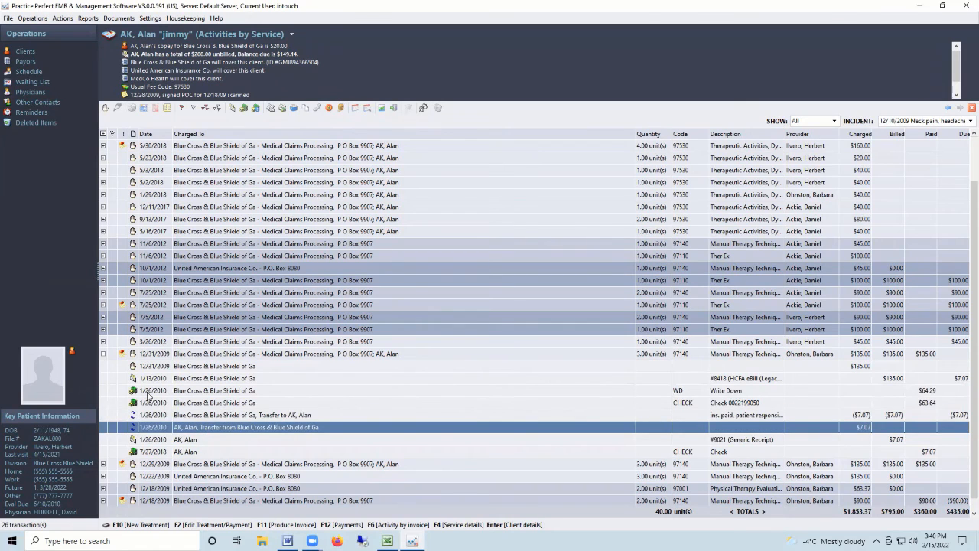
pyautogui.click(103, 354)
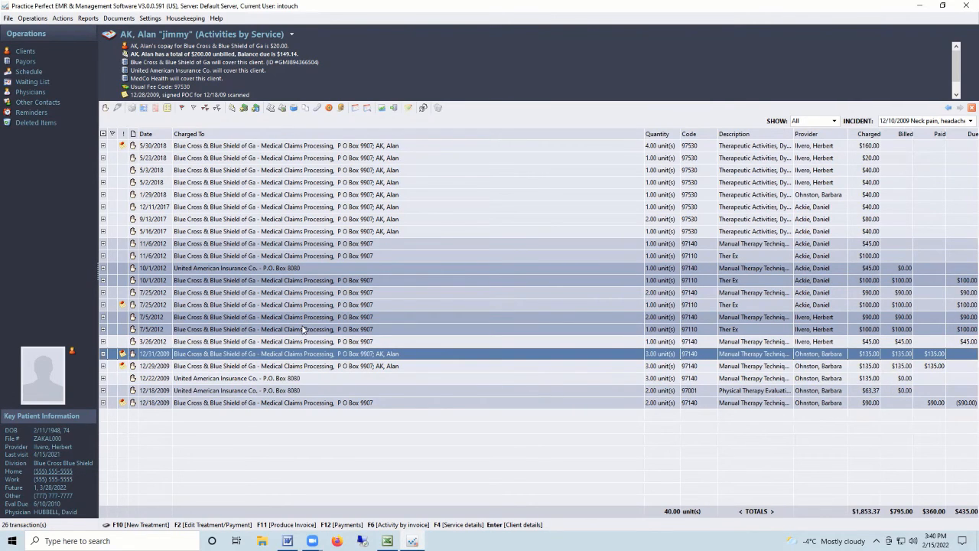
# Switch to the schedule and create a client progress note for the 9:45 AM appointment.
pyautogui.click(29, 71)
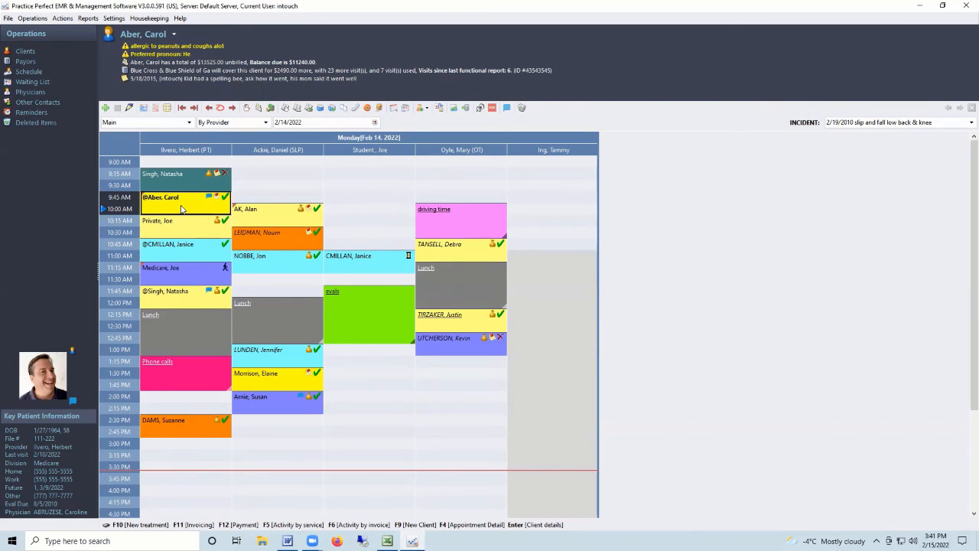
pyautogui.click(332, 108)
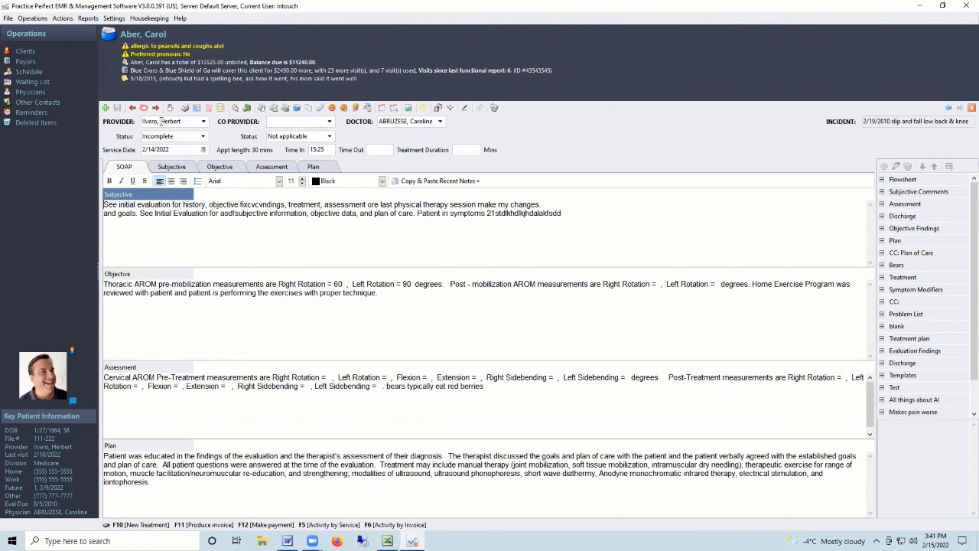
# Leave providers unchanged and set the visit Time In to 14:00 and Time Out to 15:00.
pyautogui.click(161, 121)
pyautogui.click(296, 122)
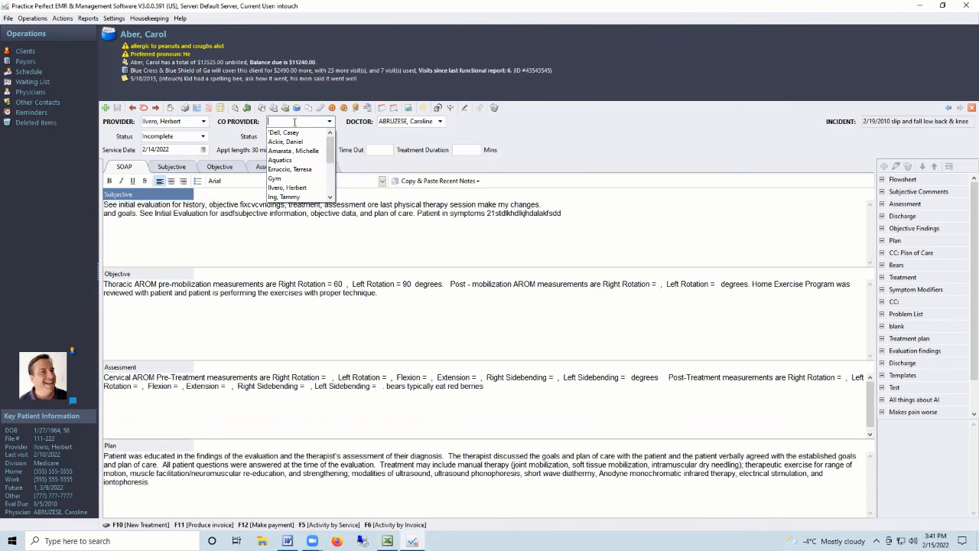
pyautogui.click(381, 210)
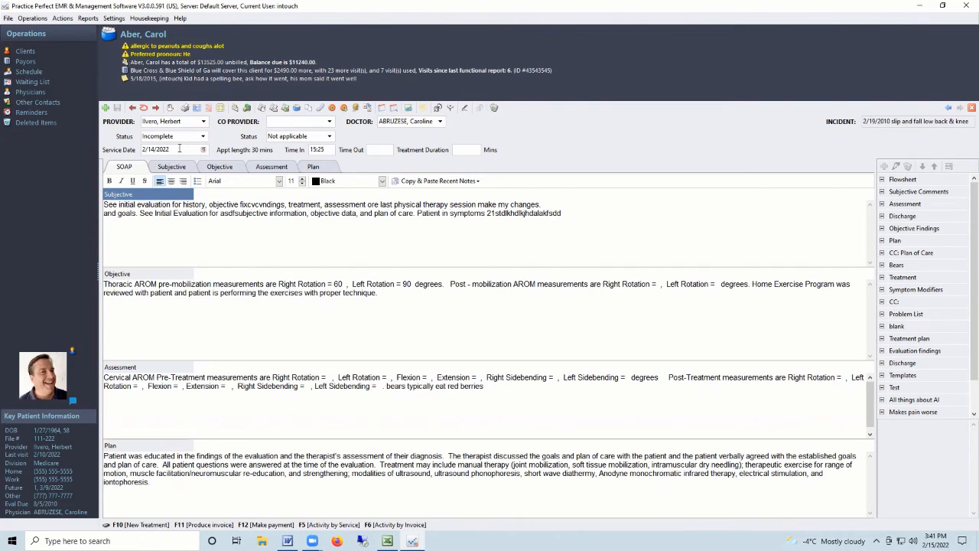
pyautogui.click(331, 150)
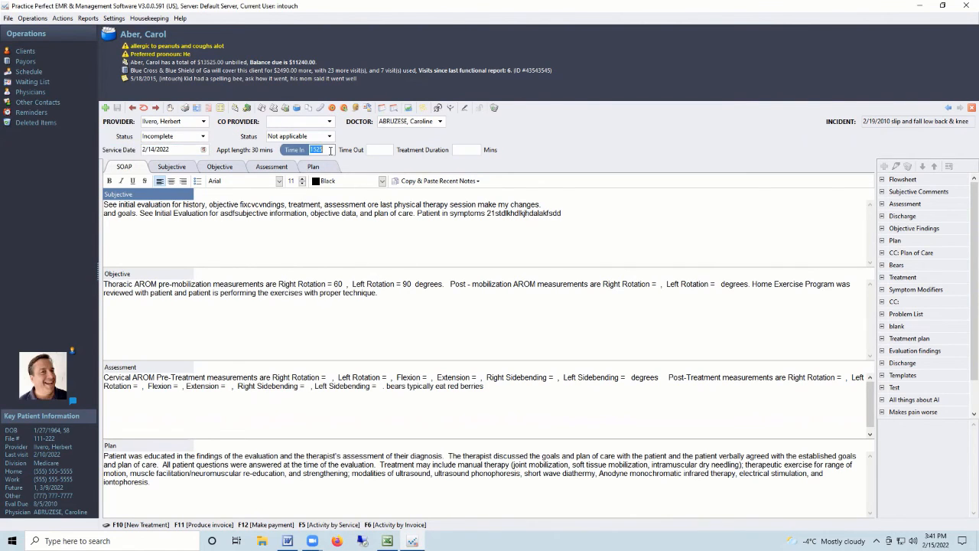
pyautogui.write('14:0')
pyautogui.write('00')
pyautogui.press('Tab')
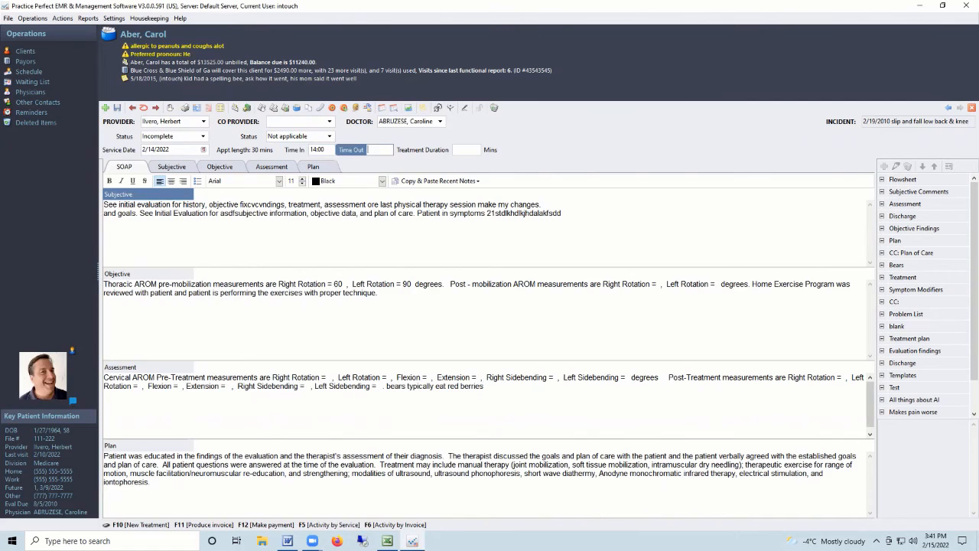
pyautogui.write('15:00')
pyautogui.press('Tab')
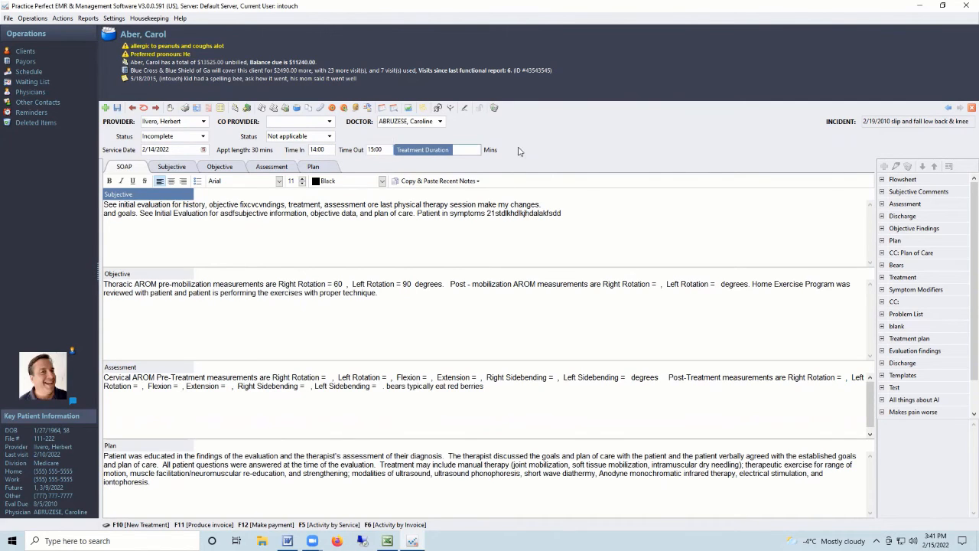
pyautogui.click(323, 149)
pyautogui.click(382, 149)
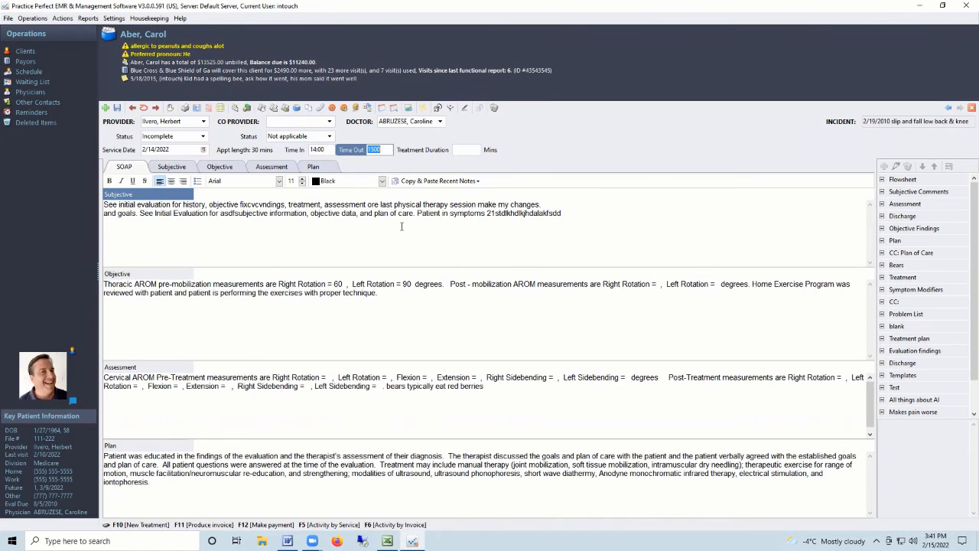
pyautogui.click(292, 228)
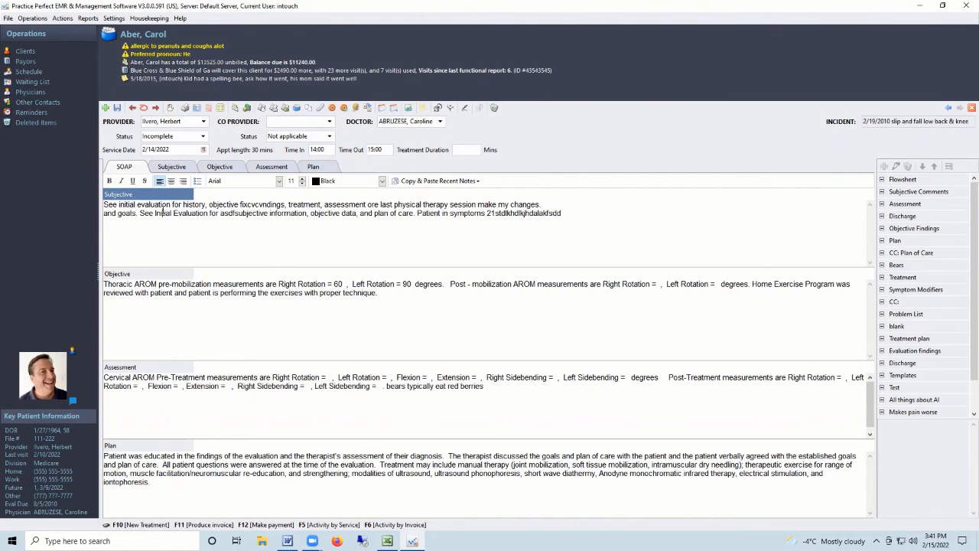
# View the Subjective, Objective, Assessment and Plan sections individually, then all SOAP together.
pyautogui.click(160, 311)
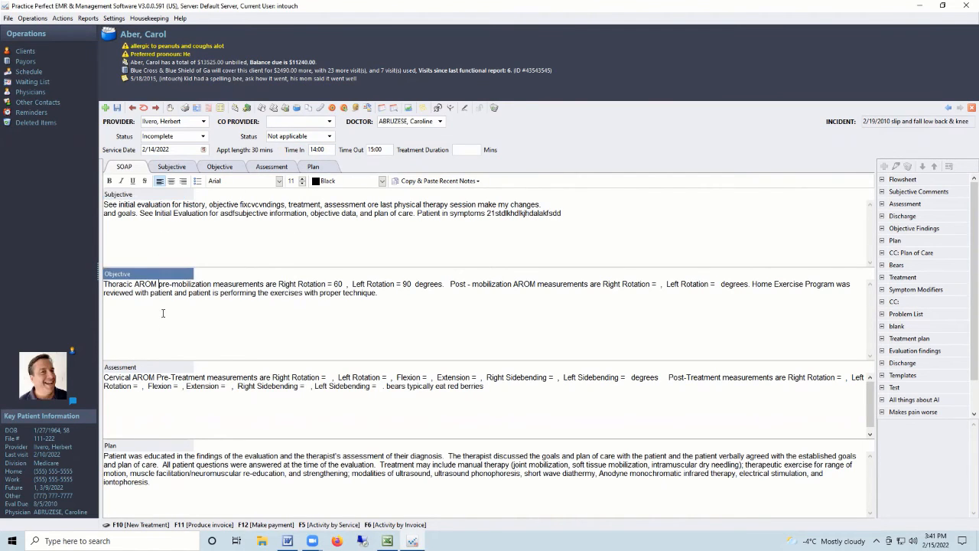
pyautogui.click(165, 464)
pyautogui.click(178, 168)
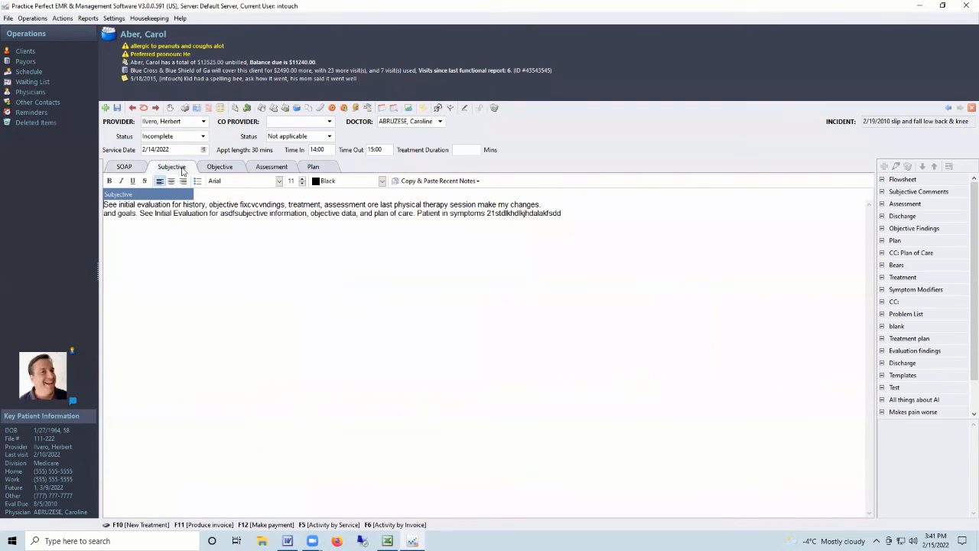
pyautogui.click(221, 168)
pyautogui.click(272, 166)
pyautogui.click(313, 167)
pyautogui.click(133, 168)
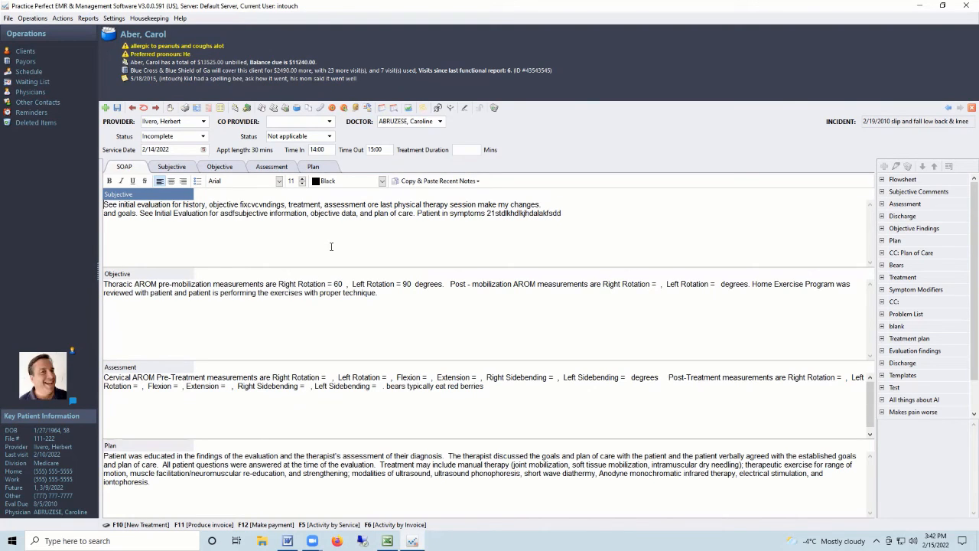
# Edit the Right Rotation value, then delete all of the Objective text.
pyautogui.click(341, 288)
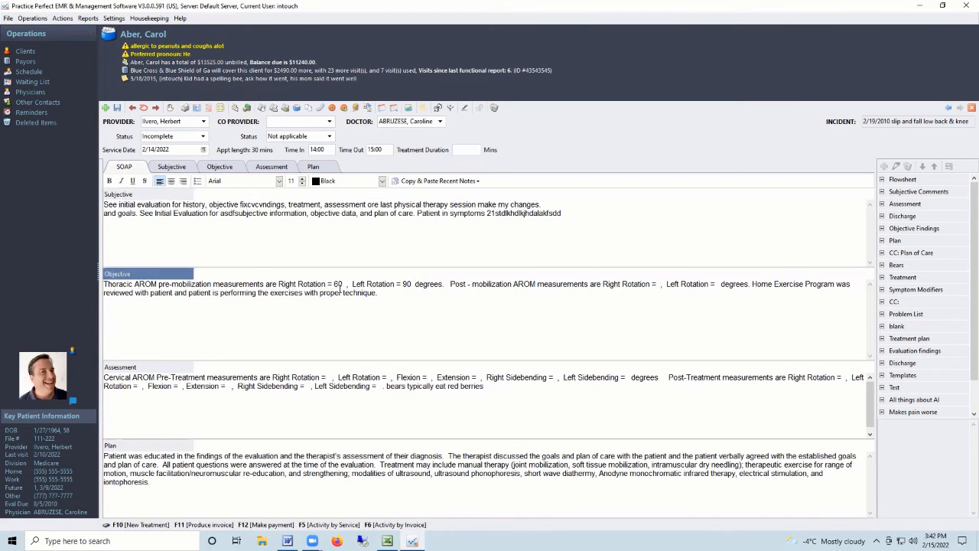
pyautogui.press('BackSpace')
pyautogui.write('9')
pyautogui.hotkey('ctrl', 'a')
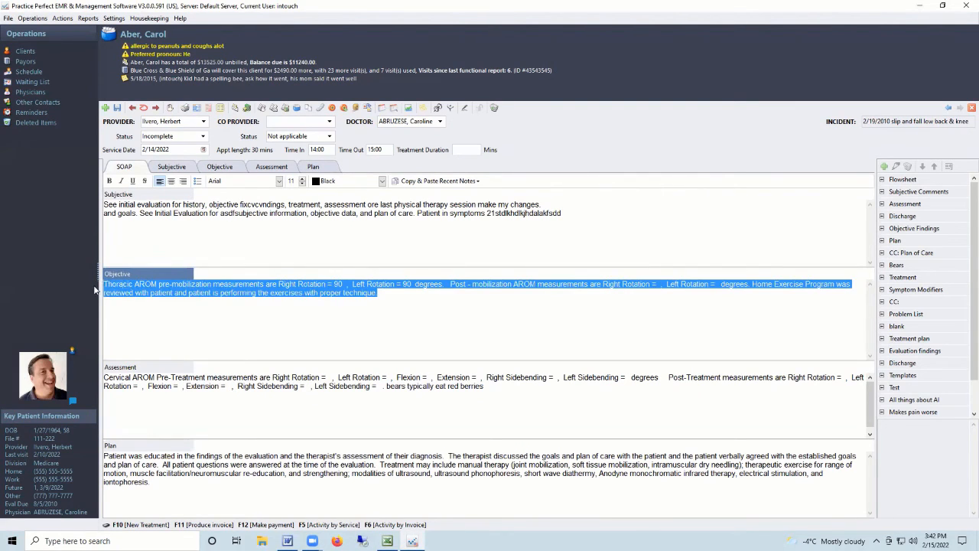
pyautogui.press('BackSpace')
# Paste the 1/7/2022 recent note into Objective, overwrite it, and delete it all again.
pyautogui.click(475, 182)
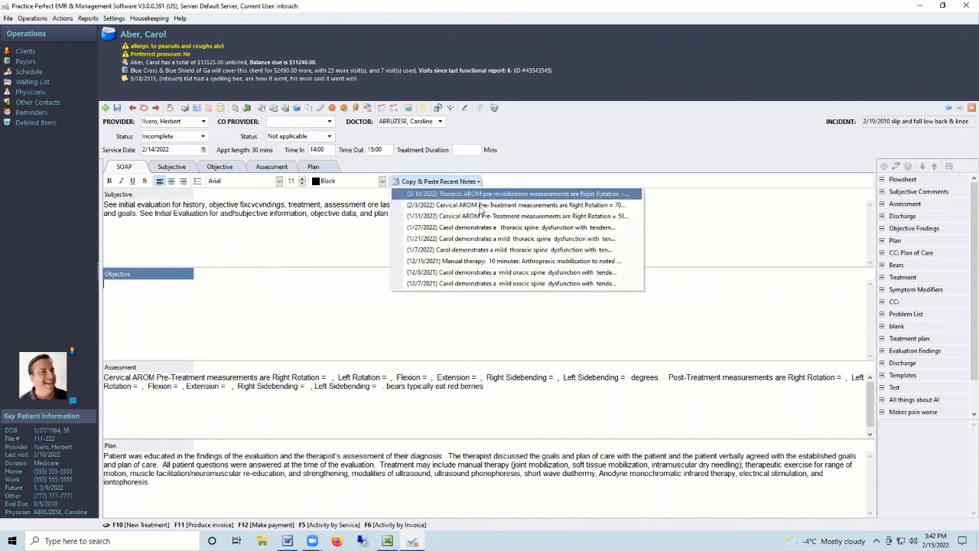
pyautogui.click(475, 251)
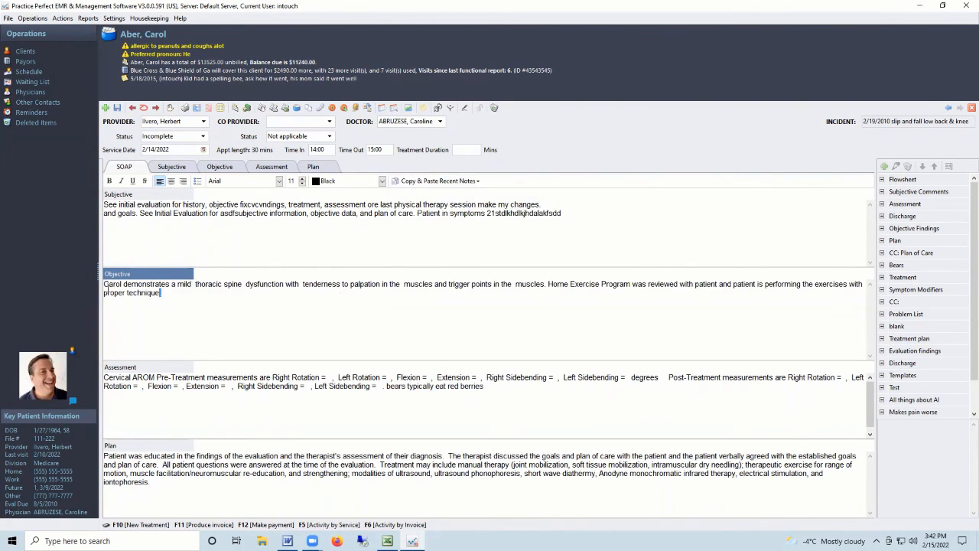
pyautogui.hotkey('ctrl', 'a')
pyautogui.write('sdjkfhsfdkljhsfdlkjshlksdhlsdkhfdsl')
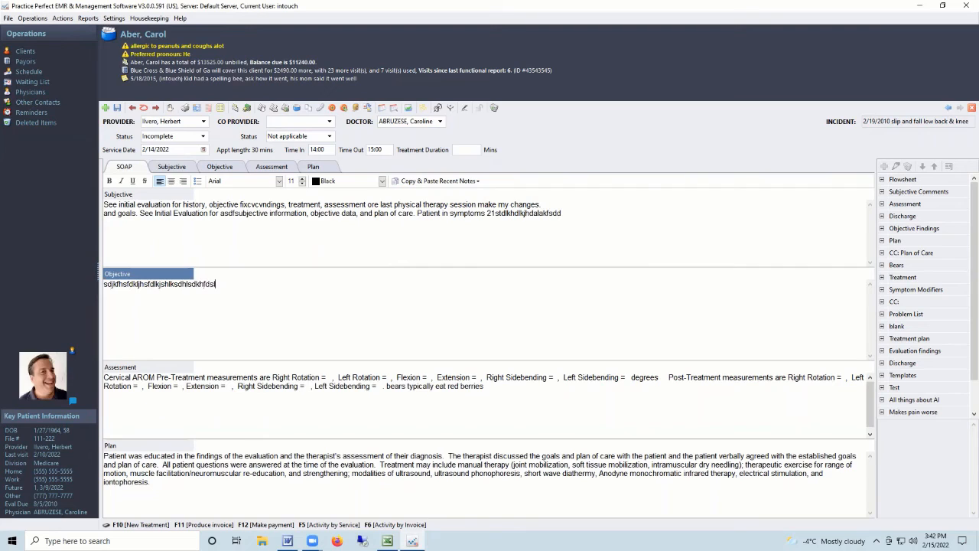
pyautogui.hotkey('ctrl', 'a')
pyautogui.press('BackSpace')
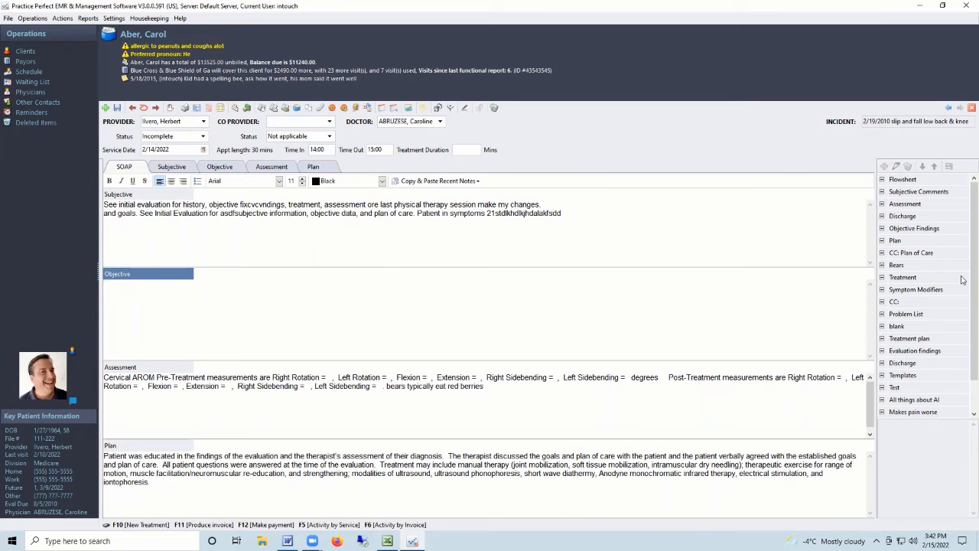
# Preview the Cervical, Thoracic, SI and L/S and AROM Objective Findings templates.
pyautogui.click(883, 229)
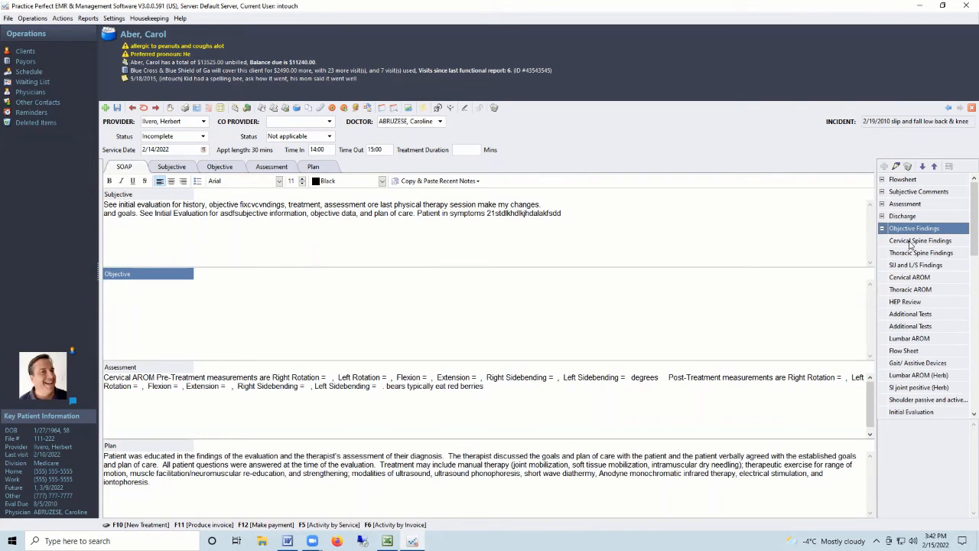
pyautogui.click(909, 241)
pyautogui.click(909, 255)
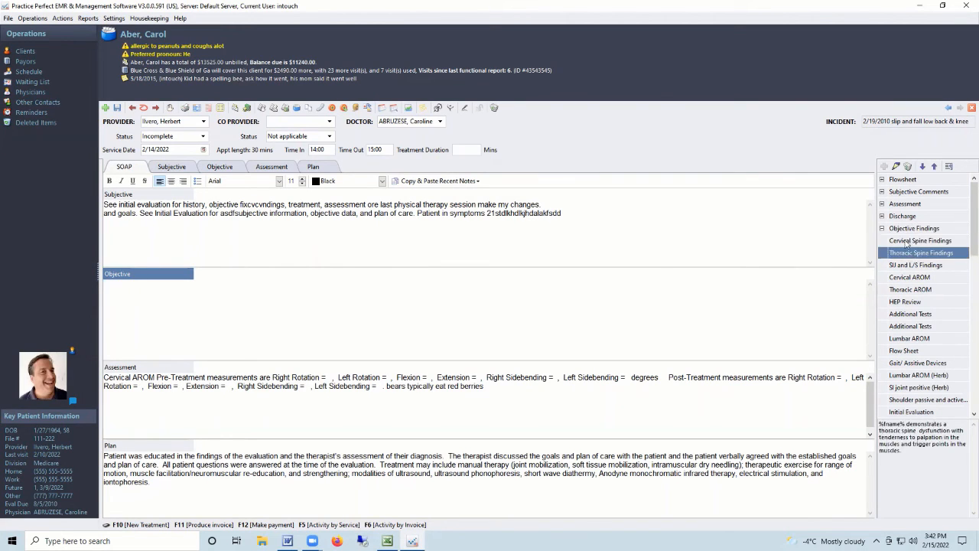
pyautogui.click(902, 229)
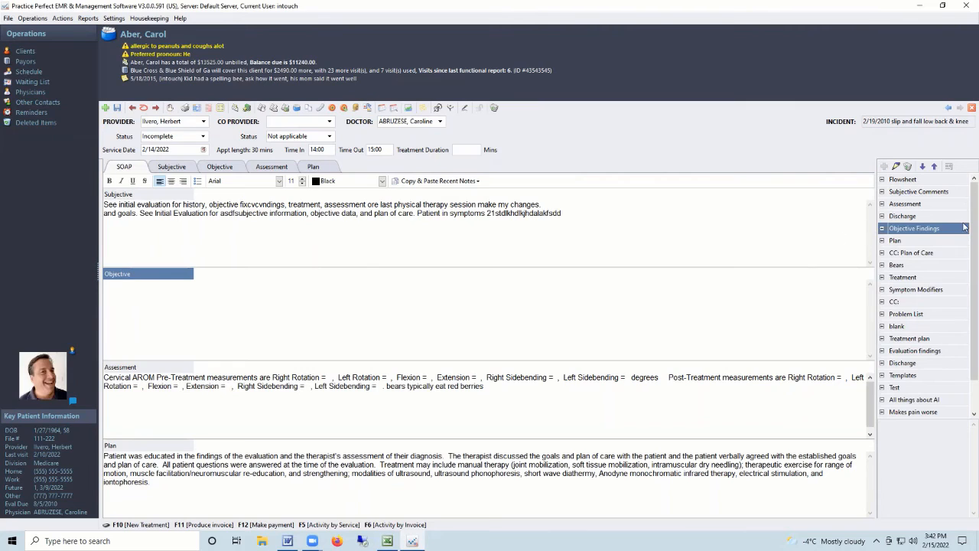
pyautogui.click(882, 230)
pyautogui.click(903, 242)
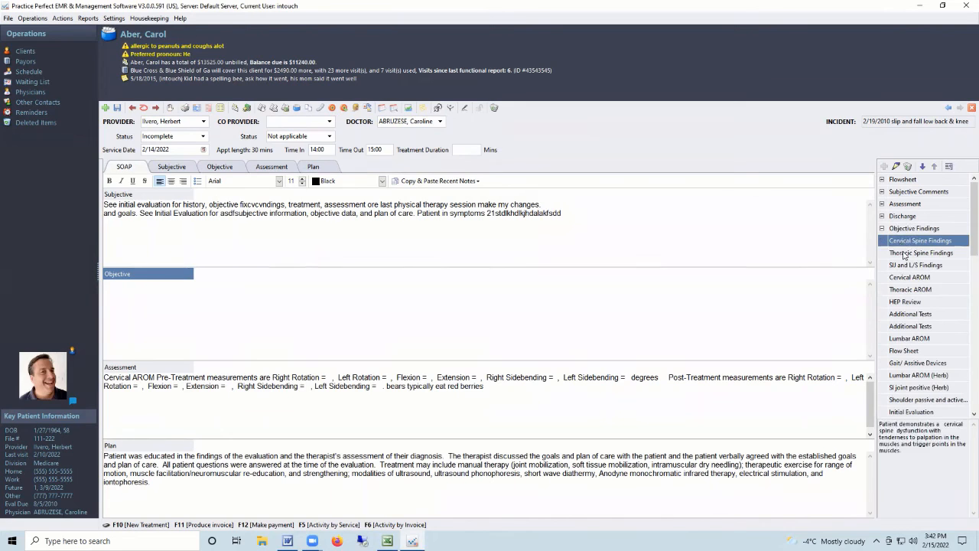
pyautogui.click(906, 266)
pyautogui.click(908, 280)
pyautogui.click(906, 255)
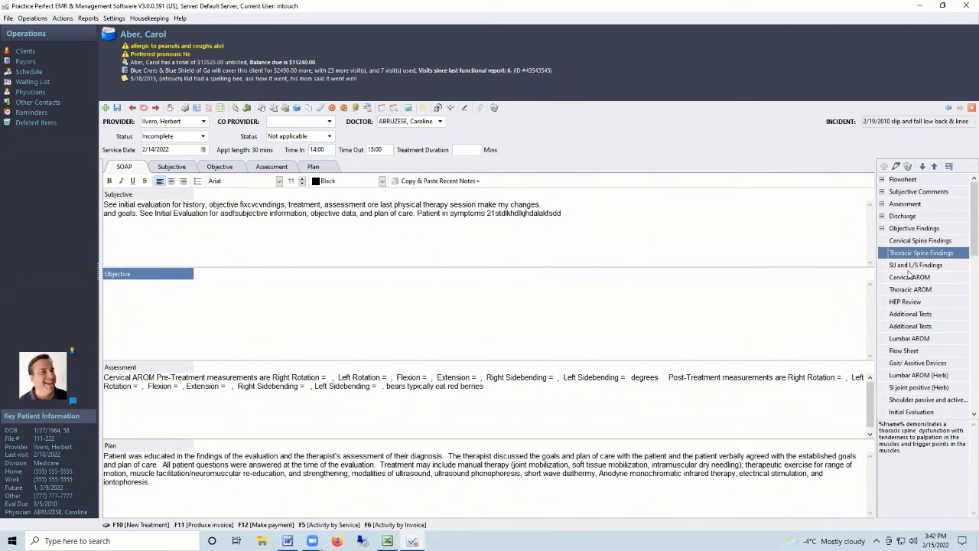
pyautogui.click(912, 441)
pyautogui.click(909, 244)
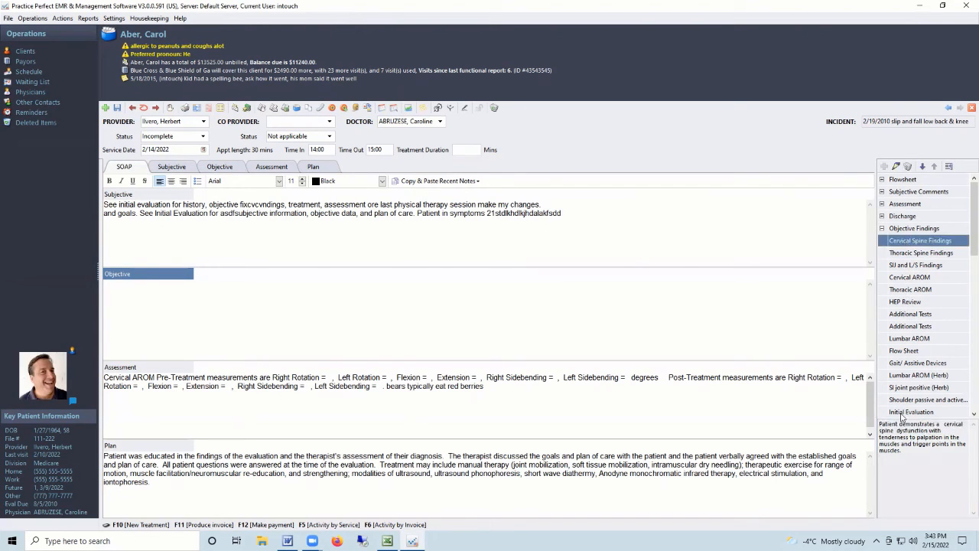
pyautogui.click(902, 431)
pyautogui.click(909, 289)
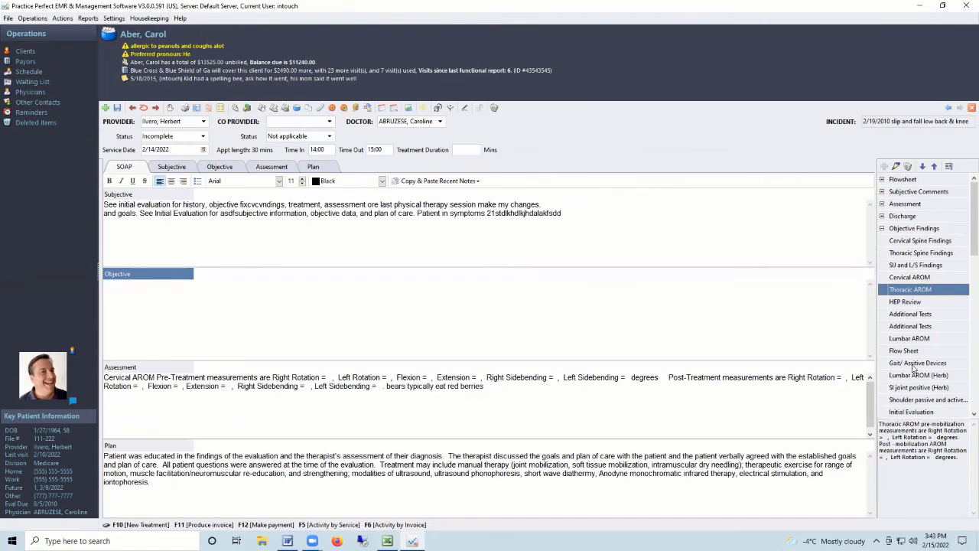
pyautogui.click(910, 256)
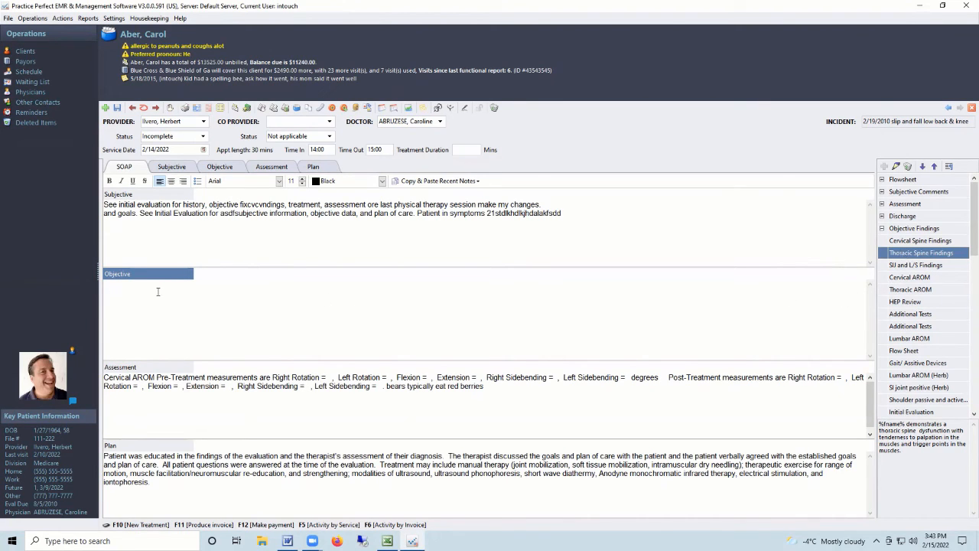
# Insert the Thoracic Spine Findings sentence and add the words 'mild' and 'back'.
pyautogui.doubleClick(911, 254)
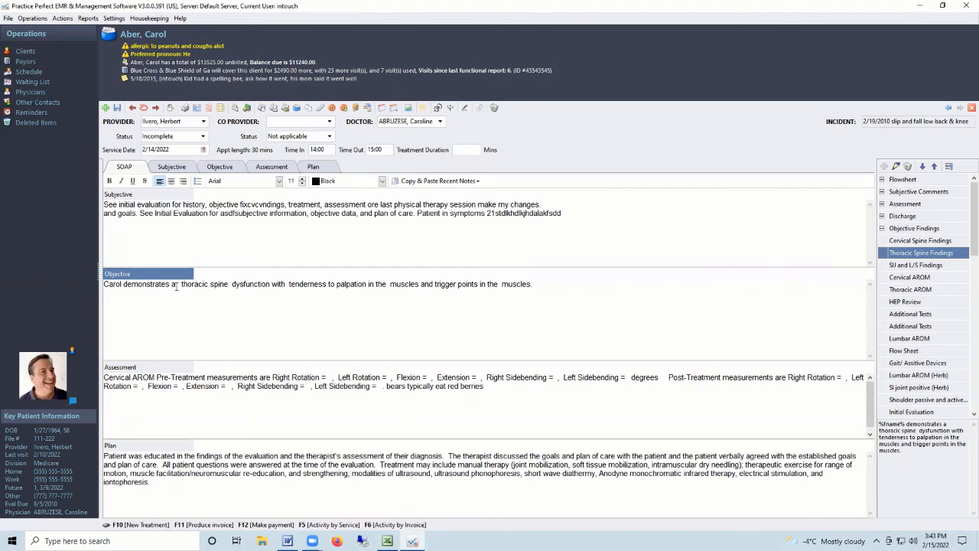
pyautogui.click(178, 284)
pyautogui.write('mild')
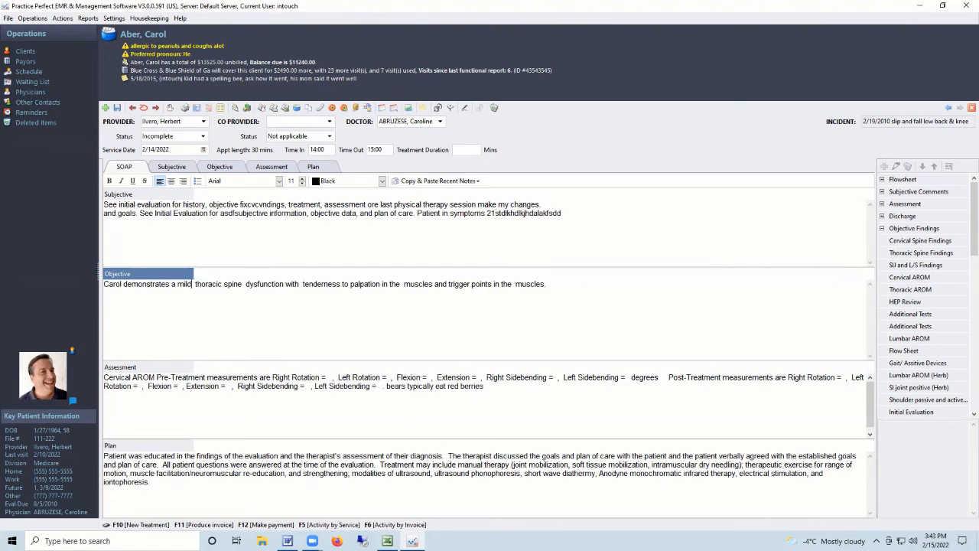
pyautogui.press('Delete')
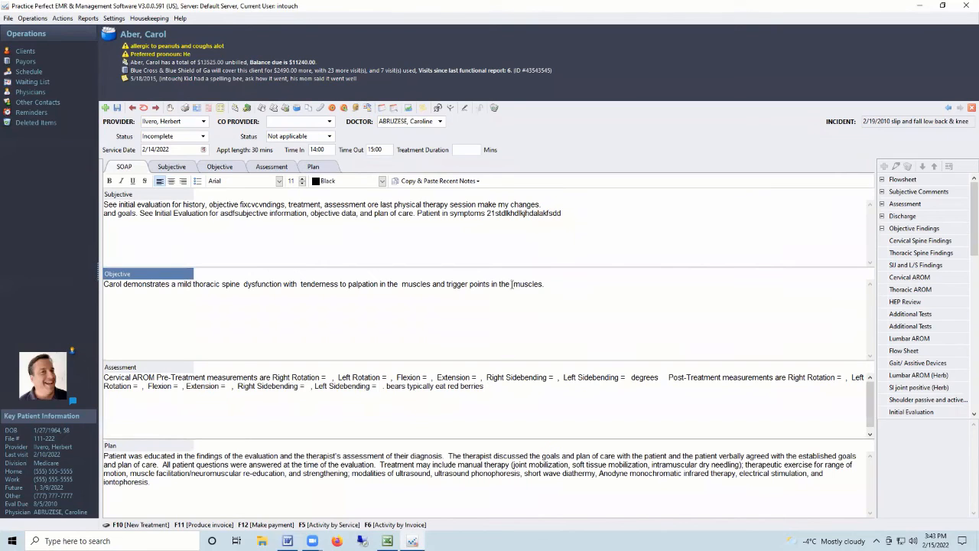
pyautogui.write('back')
# Append the HEP Review sentence to Objective and delete the stray gibberish after 'technique.'.
pyautogui.click(910, 303)
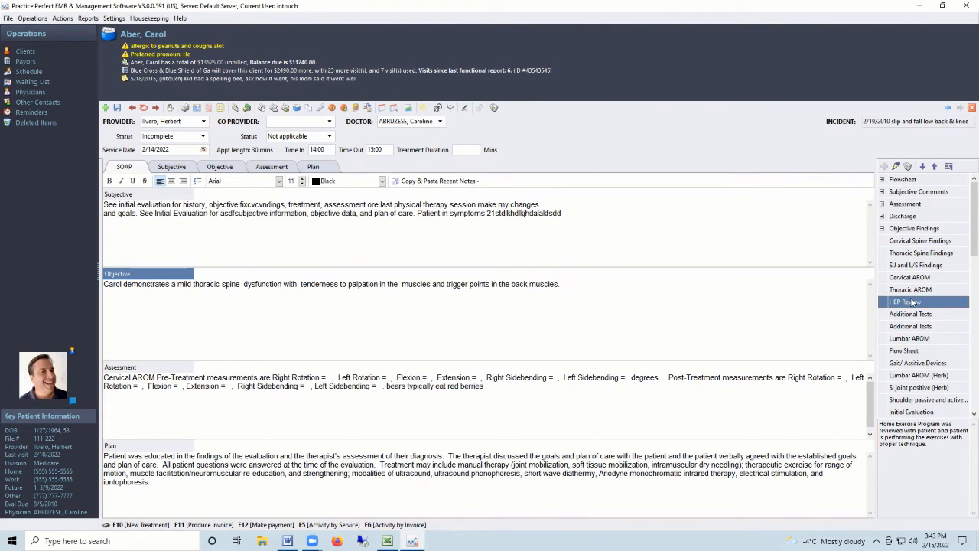
pyautogui.click(576, 282)
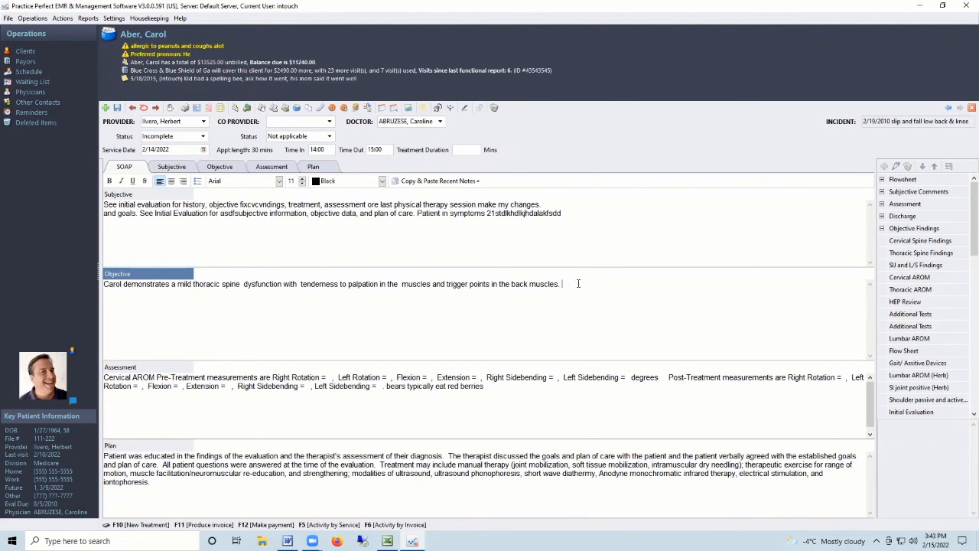
pyautogui.doubleClick(918, 303)
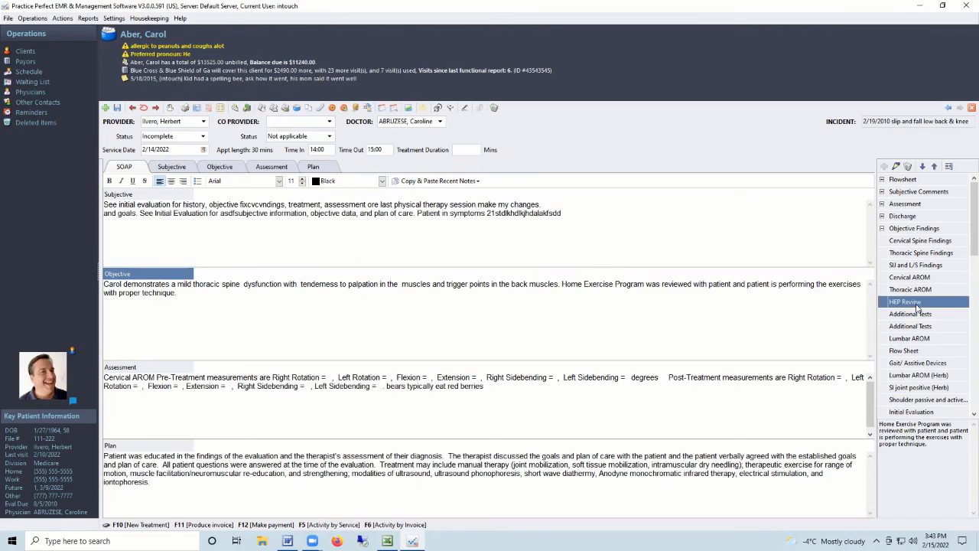
pyautogui.click(205, 292)
pyautogui.write('dsjkhsfldkjhsfdalkhdlkdjhlskdajhlsdkjhsldakjhlk')
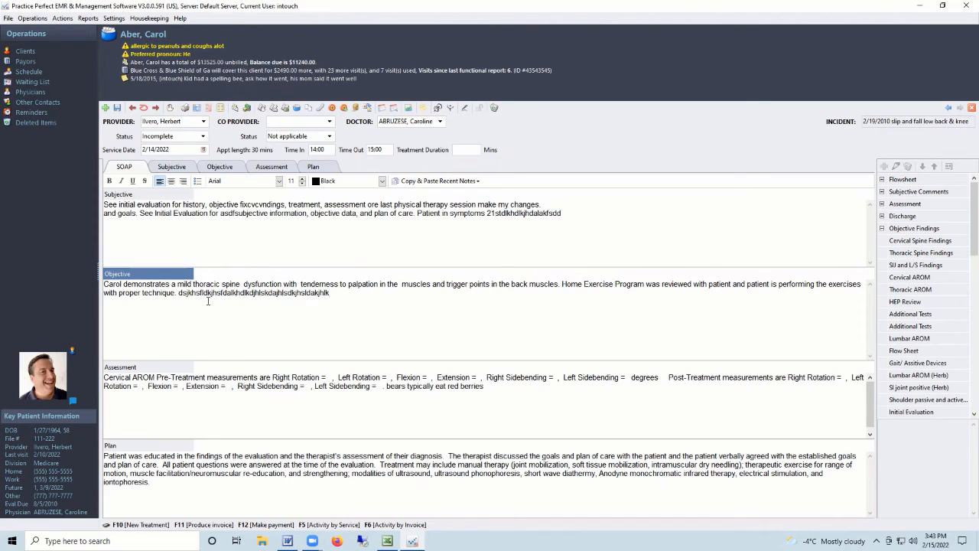
pyautogui.moveTo(330, 294); pyautogui.dragTo(178, 294)
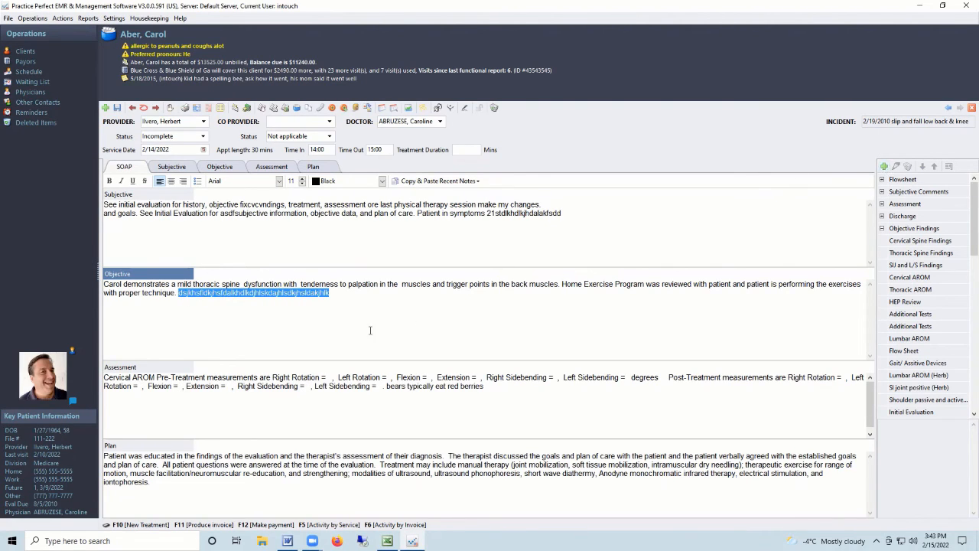
pyautogui.click(340, 303)
pyautogui.moveTo(330, 294); pyautogui.dragTo(179, 294)
pyautogui.press('BackSpace')
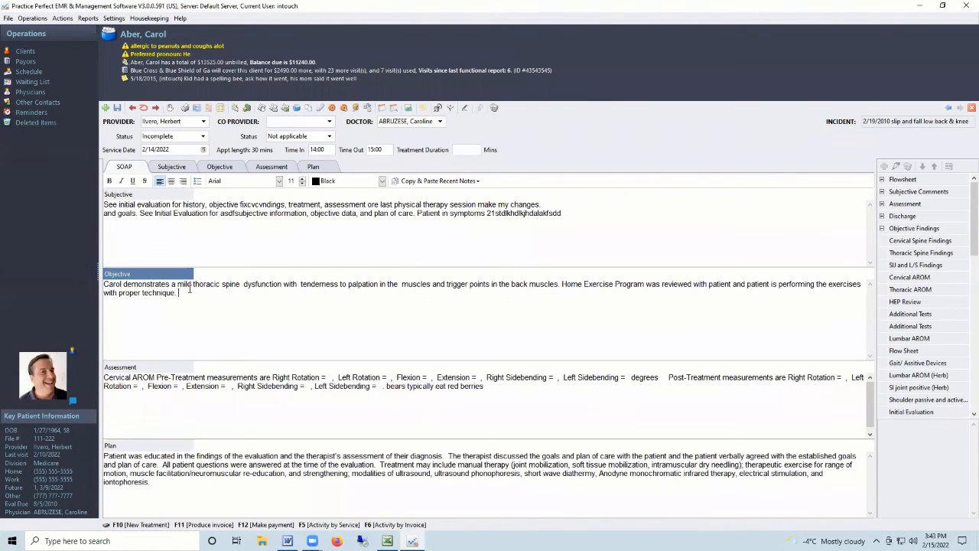
pyautogui.click(897, 242)
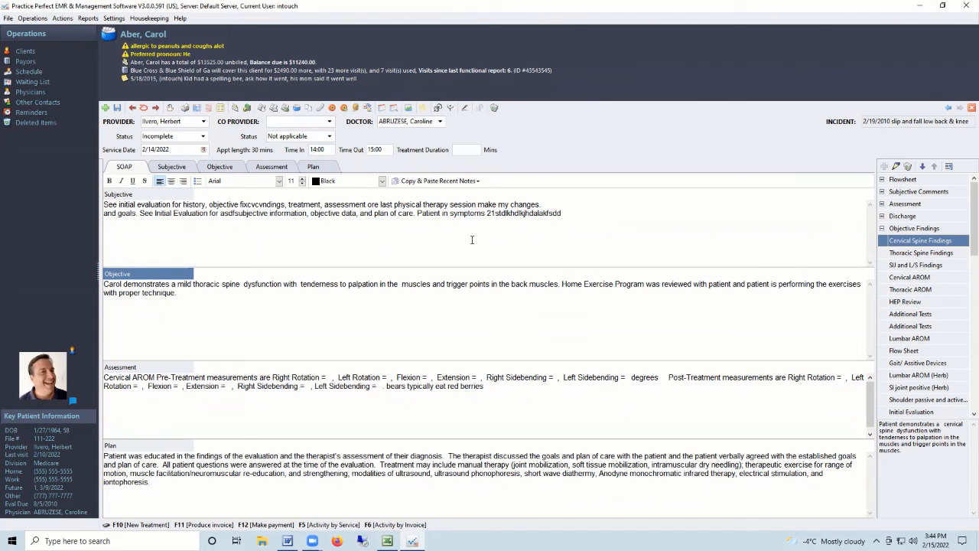
# Open the visit's goals and tests, leaving the first goal's code unchanged.
pyautogui.click(344, 108)
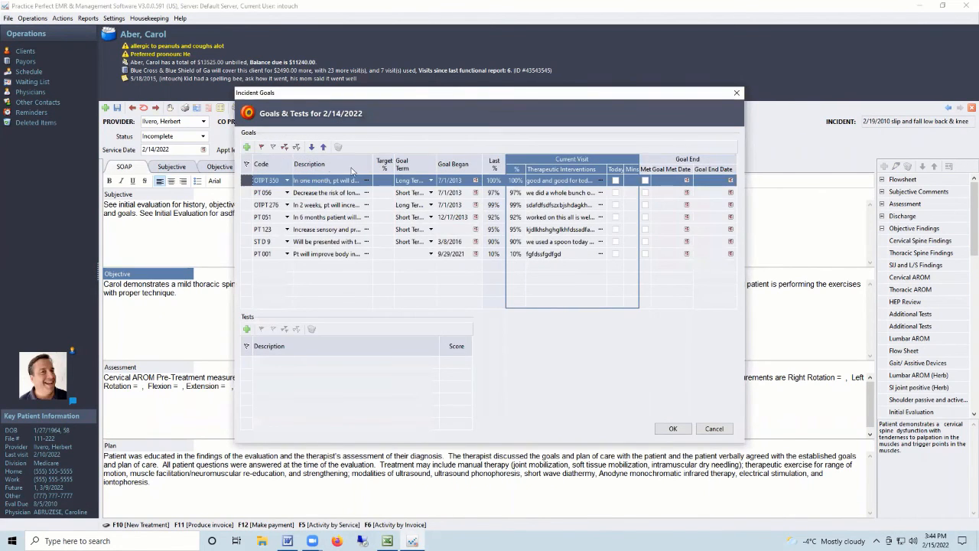
pyautogui.click(287, 181)
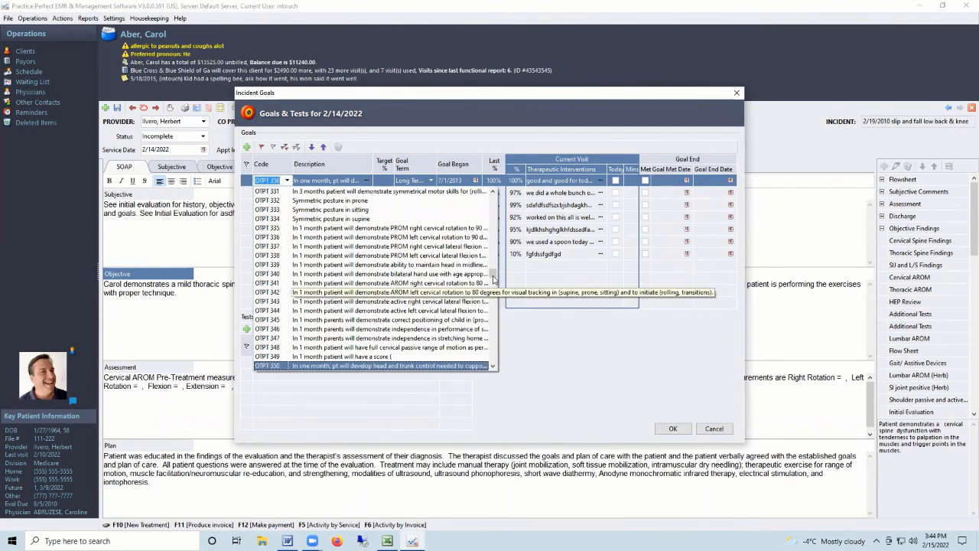
pyautogui.moveTo(494, 280); pyautogui.dragTo(493, 295)
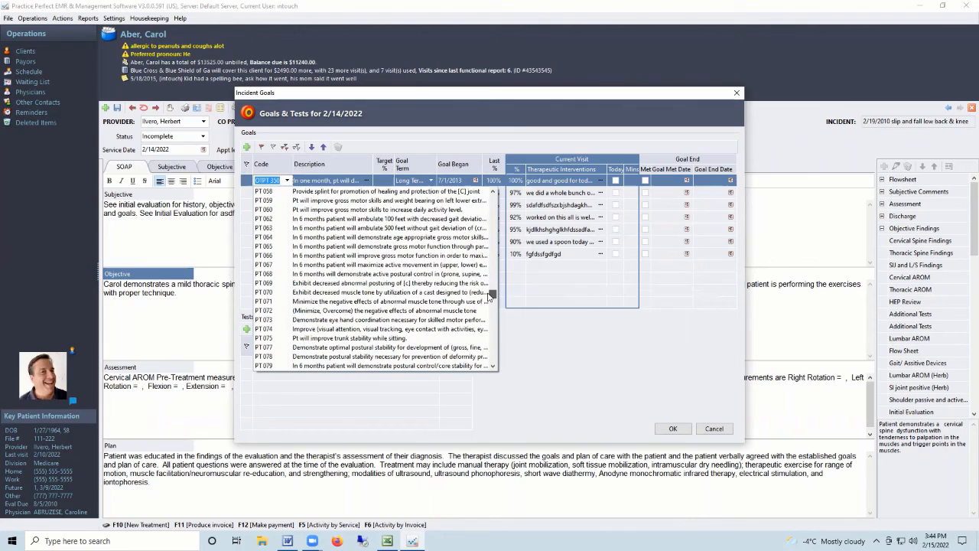
pyautogui.click(535, 332)
pyautogui.click(366, 294)
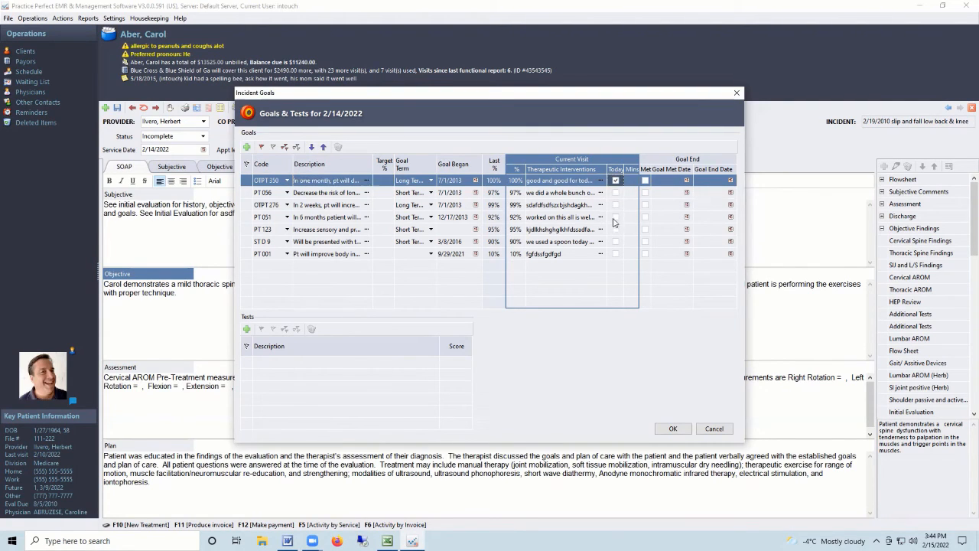
# Mark goals PT 123 and PT 001 as addressed today and edit PT 001's percentage.
pyautogui.click(615, 229)
pyautogui.click(615, 254)
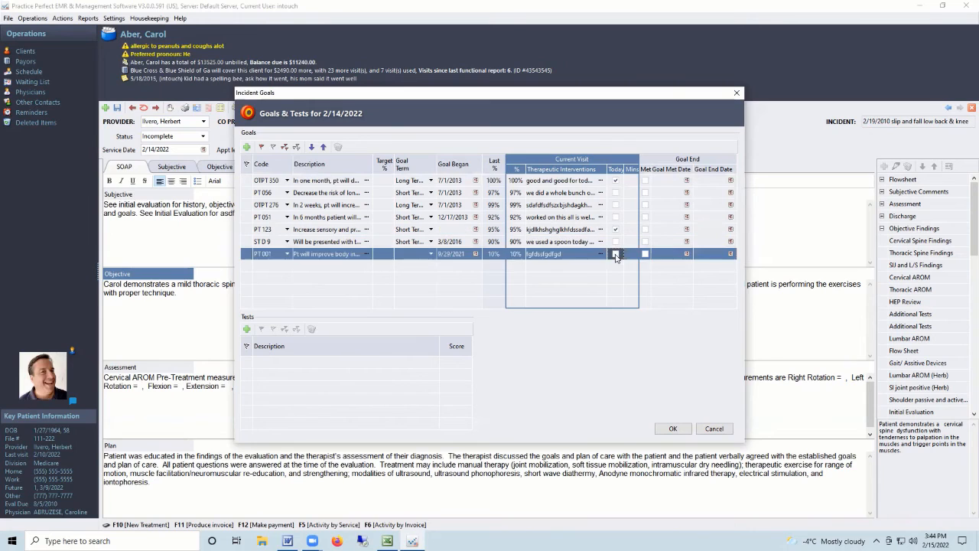
pyautogui.click(516, 255)
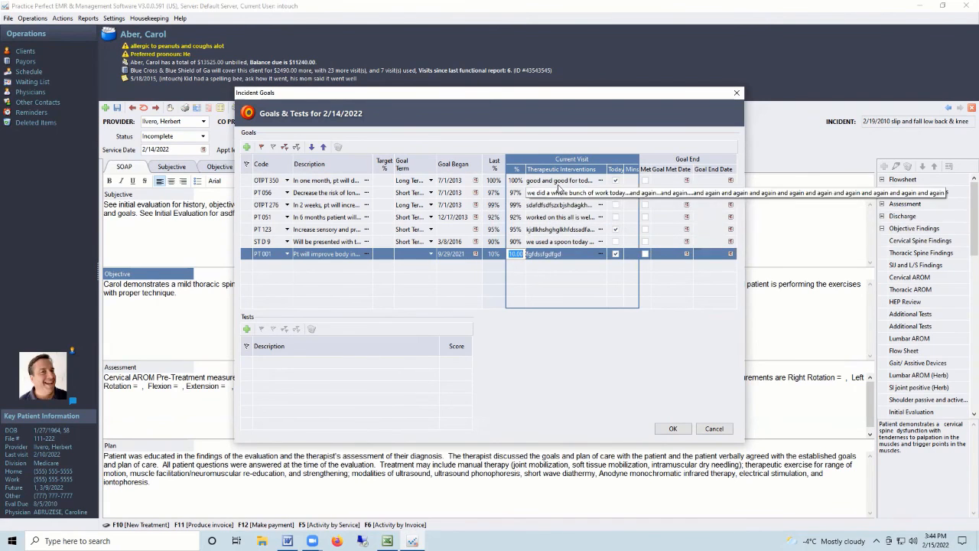
# Append 'and aga' to OTPT 350's Therapeutic Interventions comment and save the goals.
pyautogui.click(566, 181)
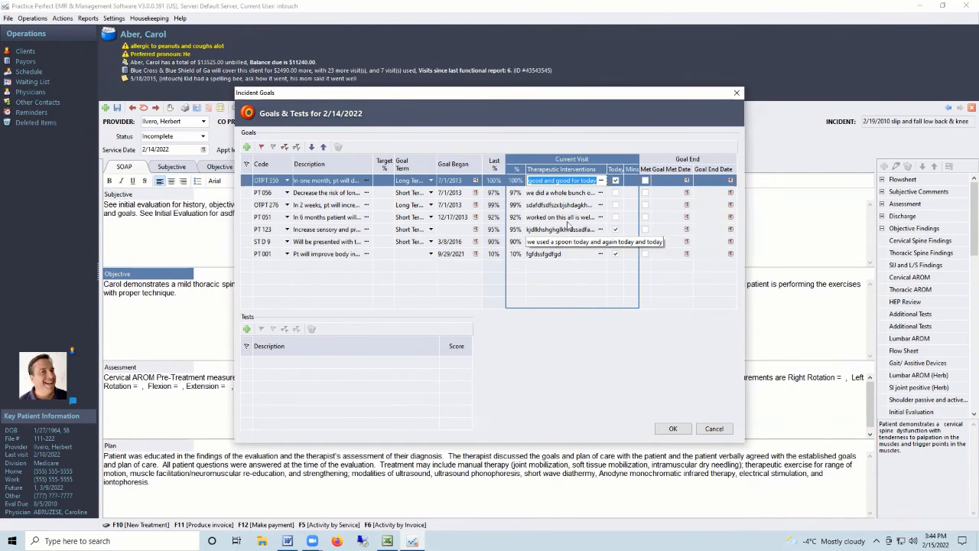
pyautogui.click(601, 180)
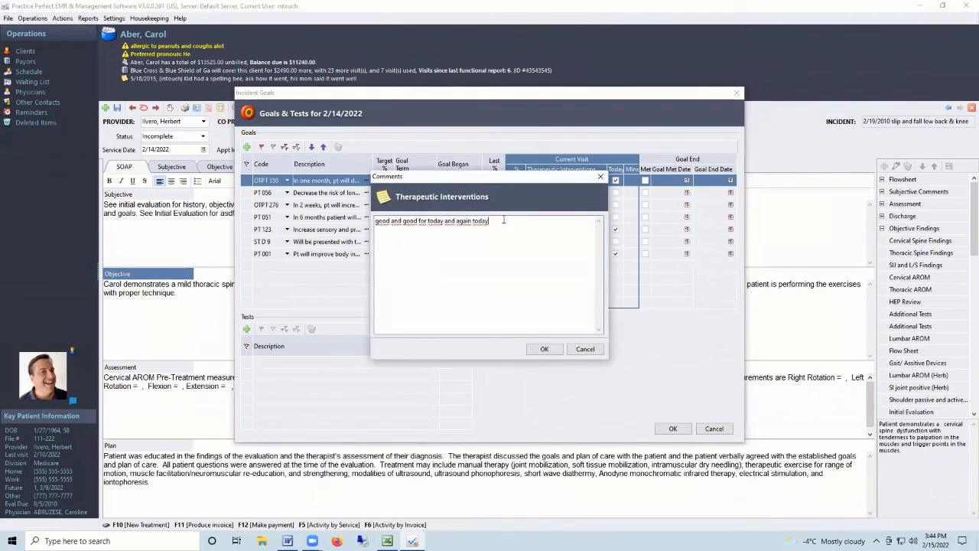
pyautogui.write('and again')
pyautogui.click(553, 350)
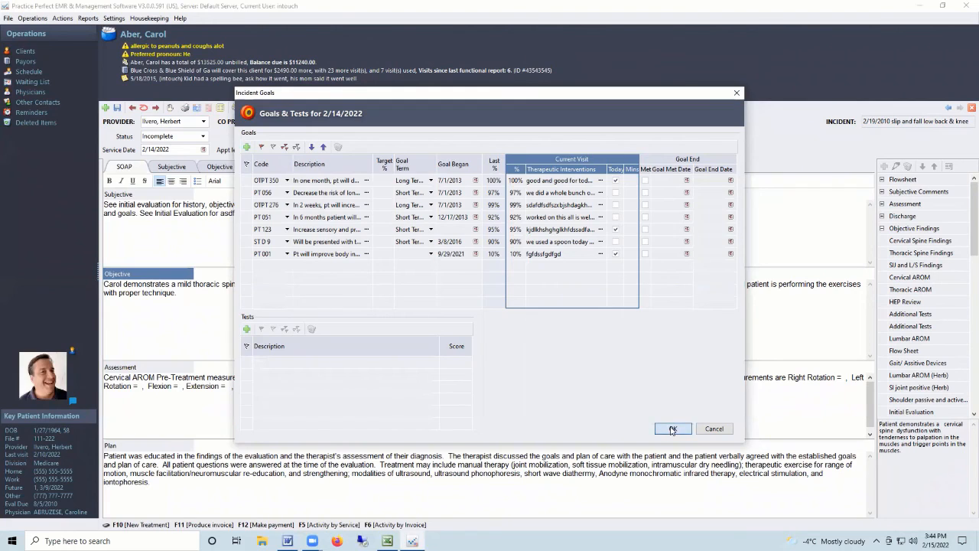
pyautogui.click(673, 429)
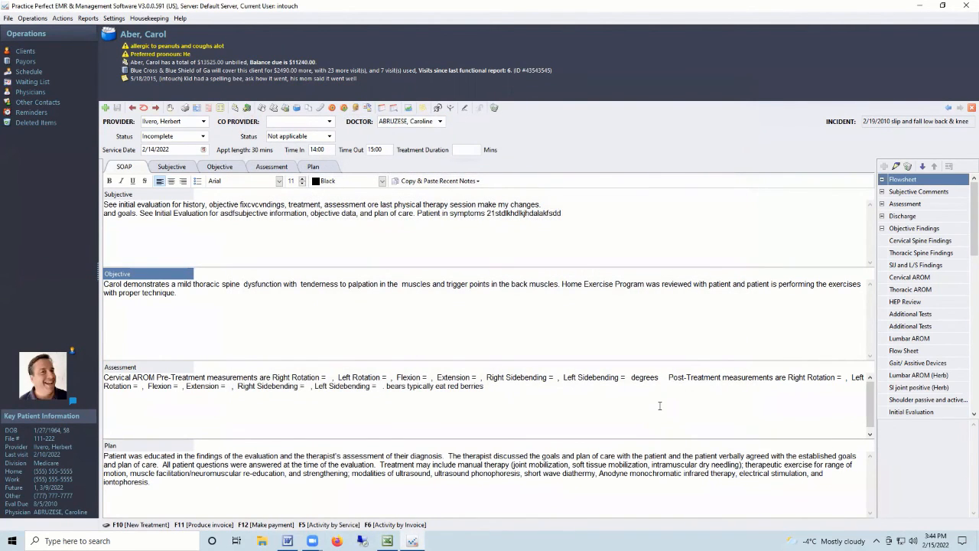
# Set the back pain marker to level 2, extend its description with 'and better', and save.
pyautogui.click(451, 108)
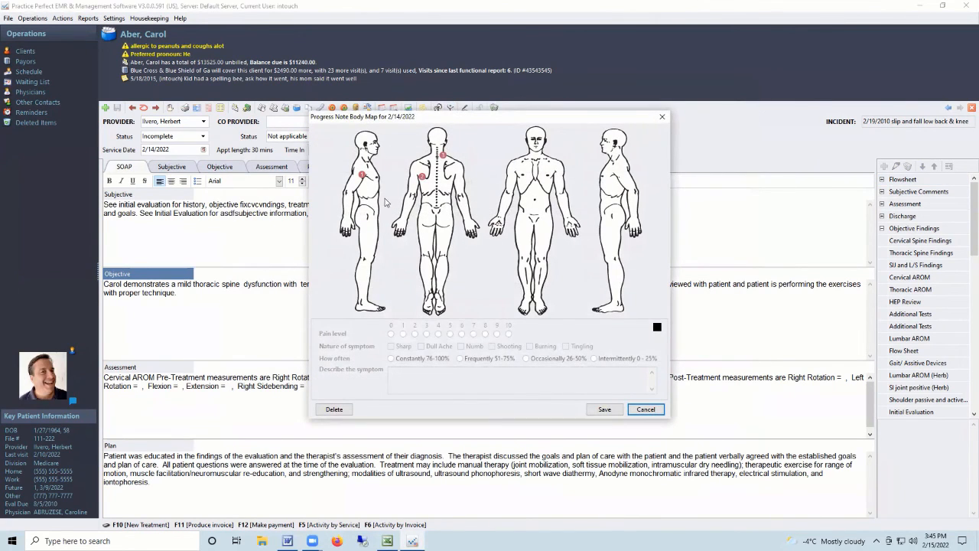
pyautogui.click(363, 177)
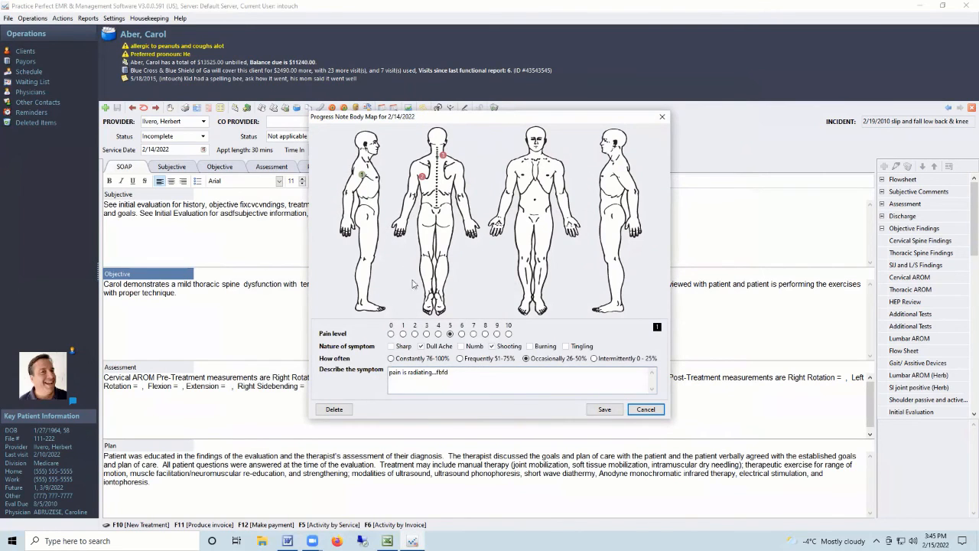
pyautogui.click(422, 177)
pyautogui.click(415, 333)
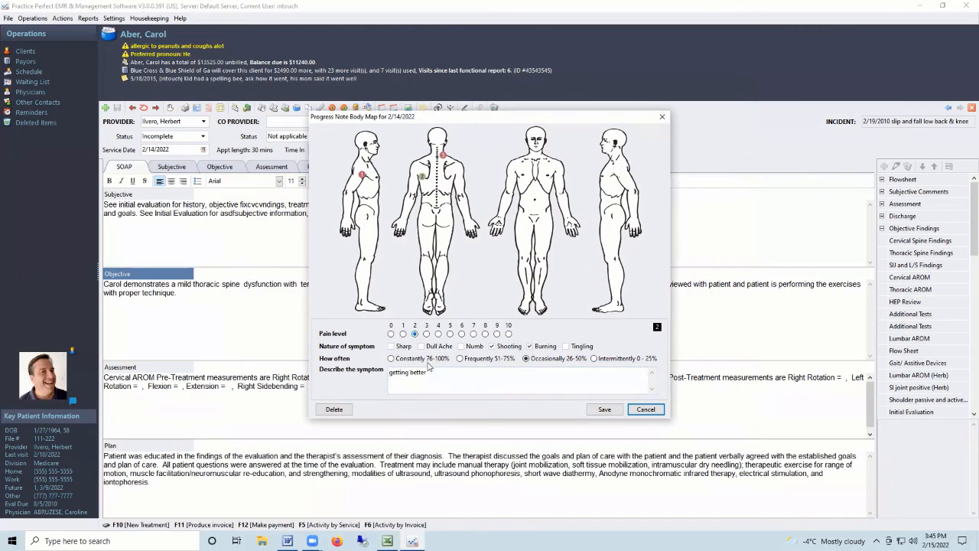
pyautogui.click(435, 372)
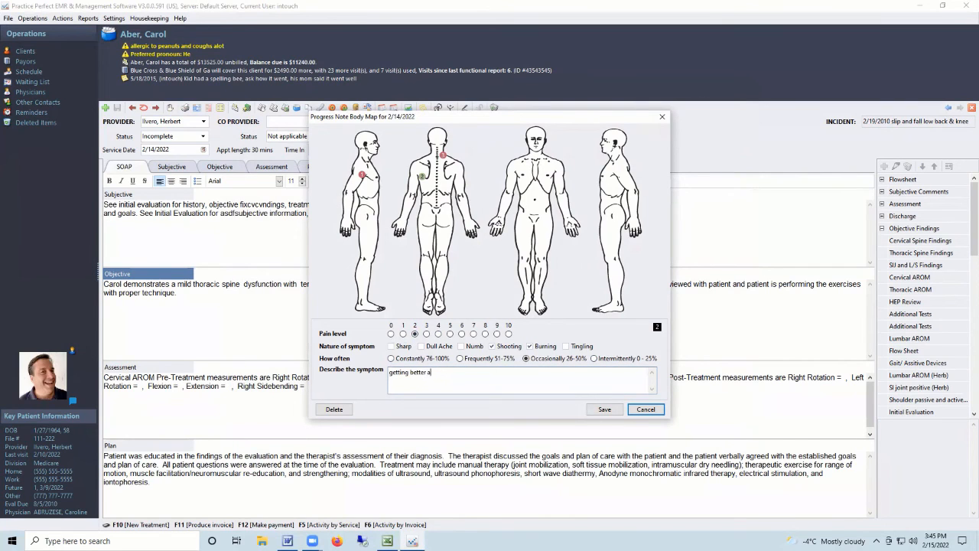
pyautogui.write('and better')
pyautogui.click(605, 410)
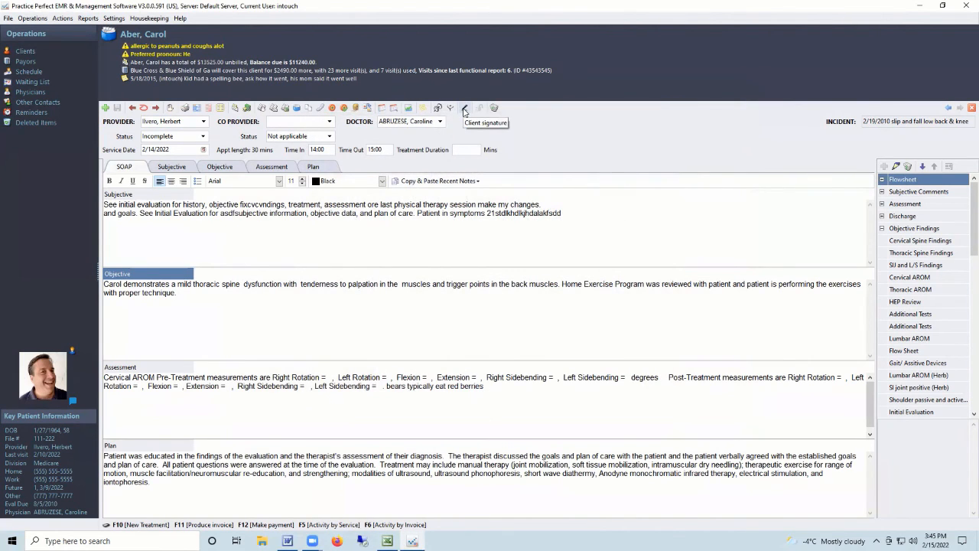
# Try the client signature pad without signing, then set status to Complete Signed and confirm.
pyautogui.click(463, 112)
pyautogui.moveTo(410, 289)
pyautogui.mouseDown()
pyautogui.moveTo(472, 262)
pyautogui.moveTo(554, 263)
pyautogui.moveTo(547, 297)
pyautogui.mouseUp()
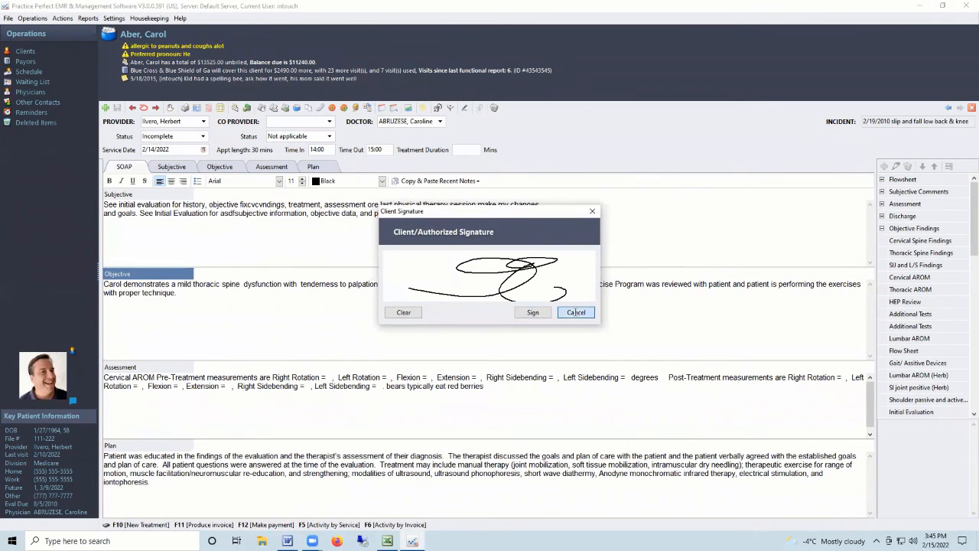
pyautogui.click(576, 312)
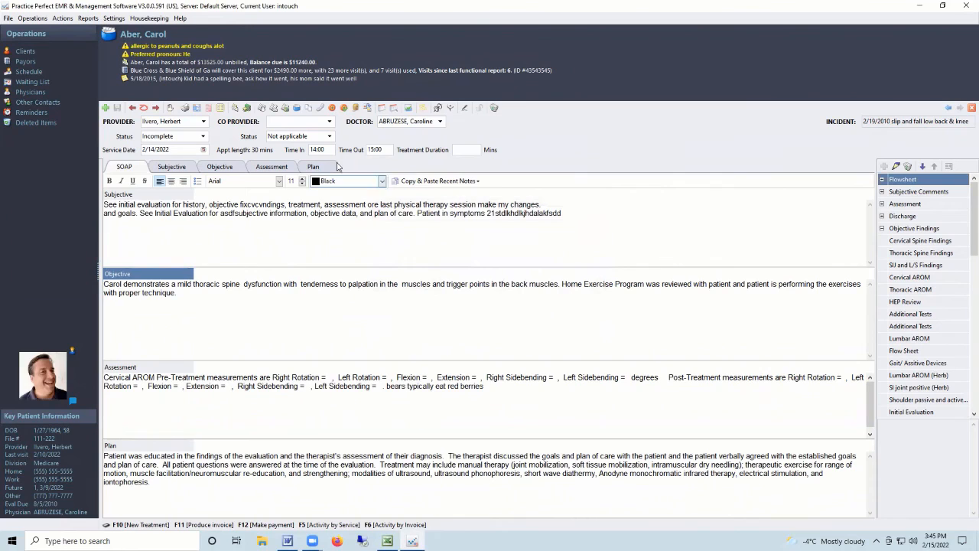
pyautogui.click(203, 138)
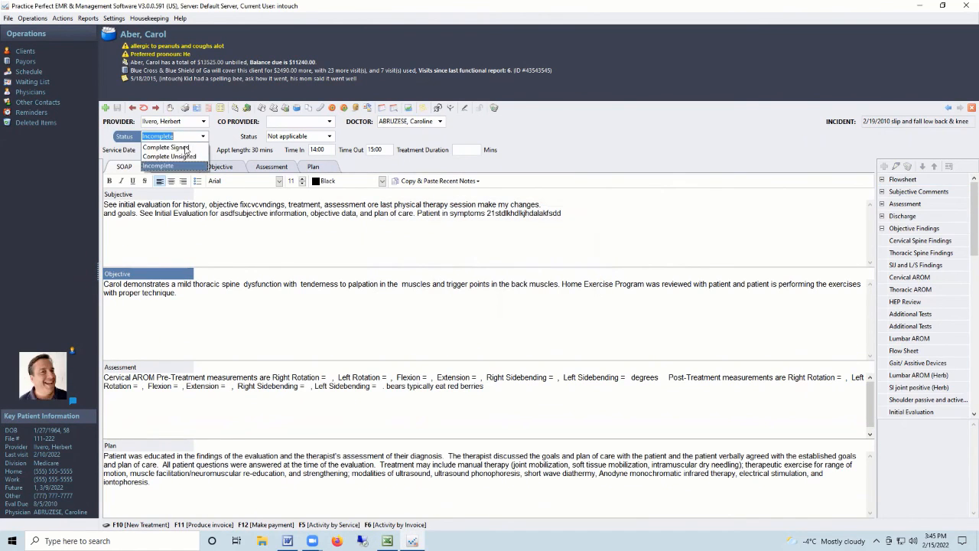
pyautogui.click(182, 153)
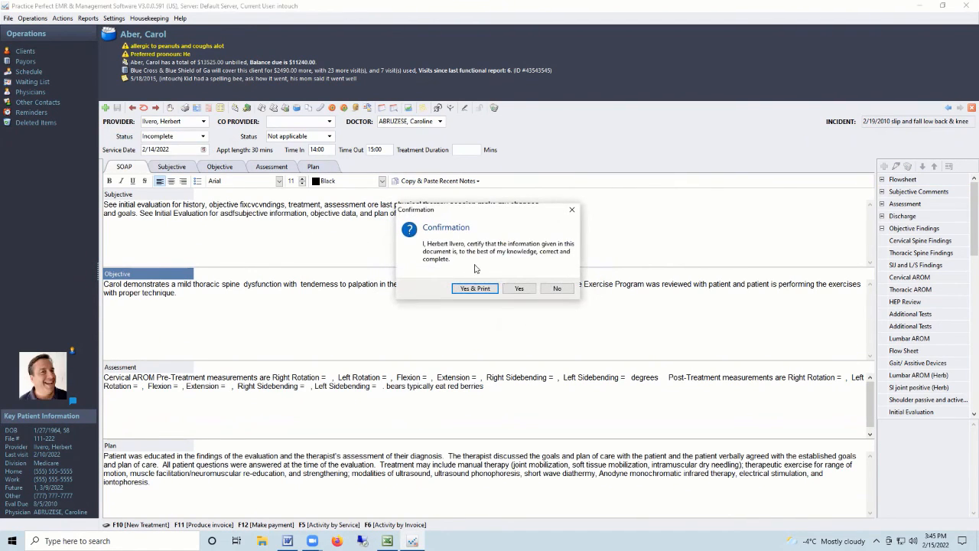
pyautogui.click(520, 289)
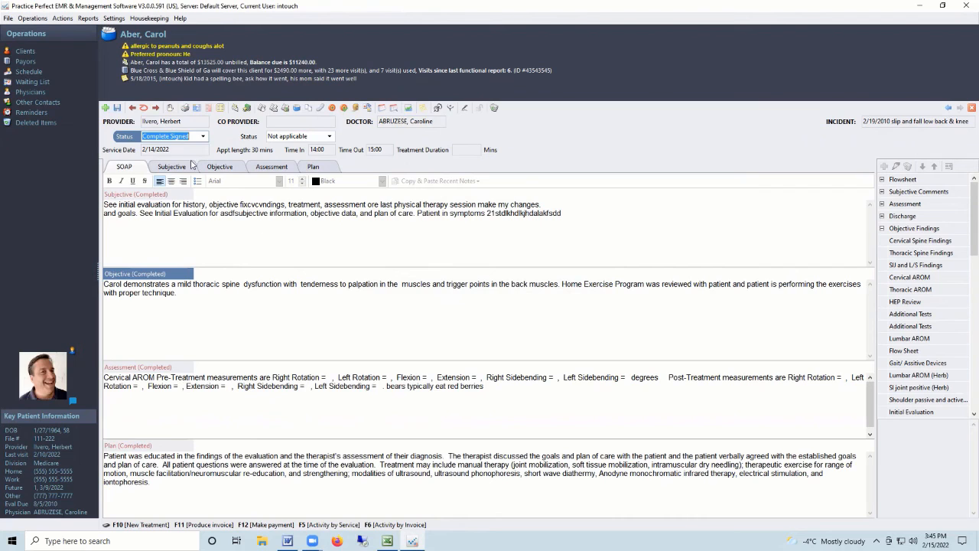
# Add two fee rows in Quick Service Entry, setting the second to 97012 Traction Mechanical.
pyautogui.click(170, 111)
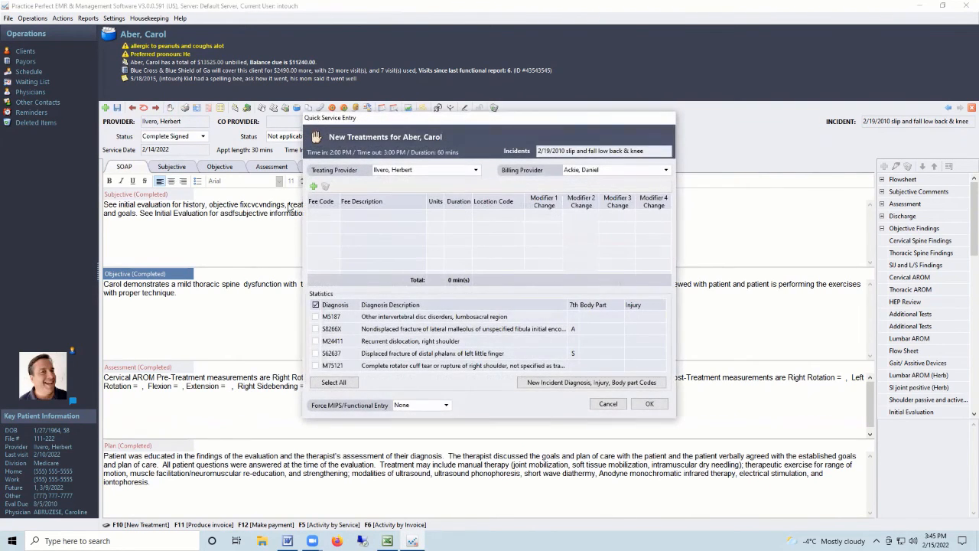
pyautogui.click(313, 187)
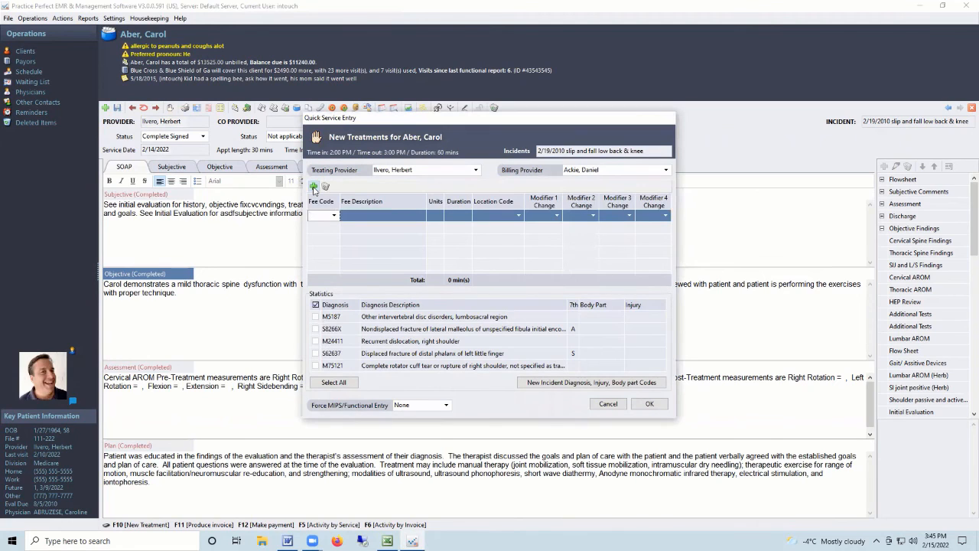
pyautogui.click(313, 186)
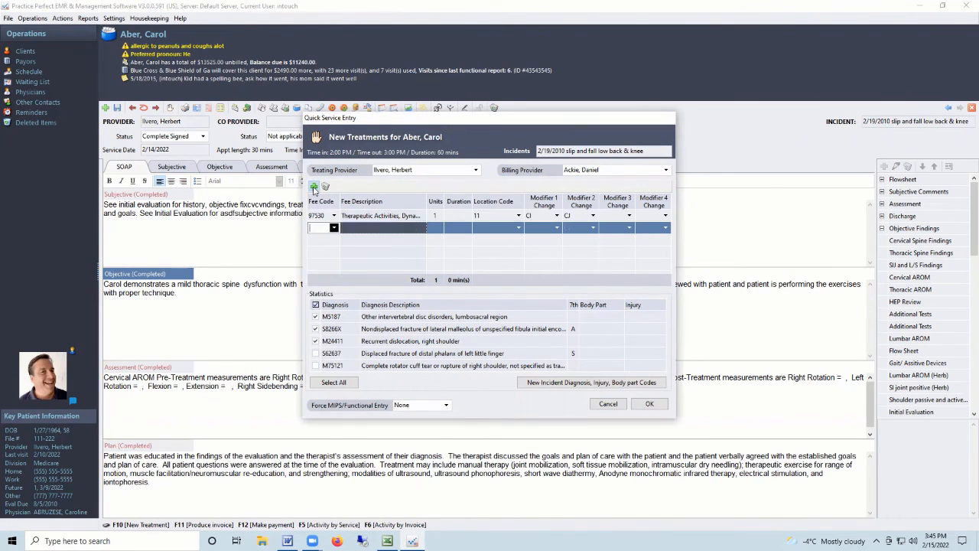
pyautogui.write('97124')
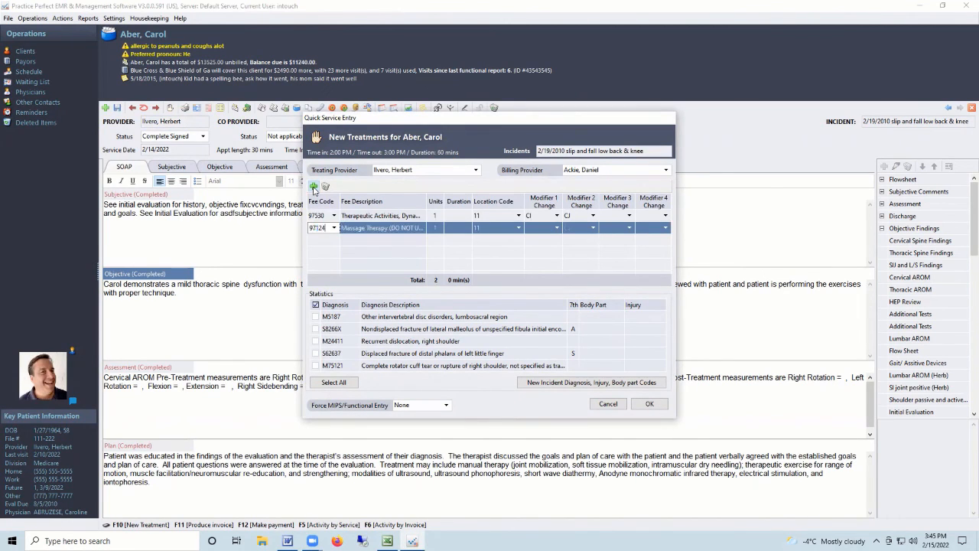
pyautogui.click(334, 228)
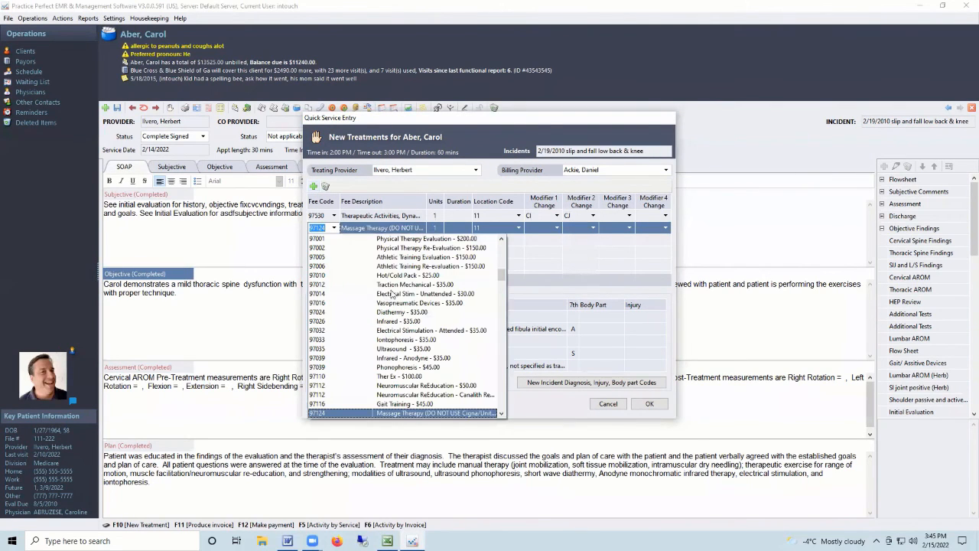
pyautogui.click(406, 285)
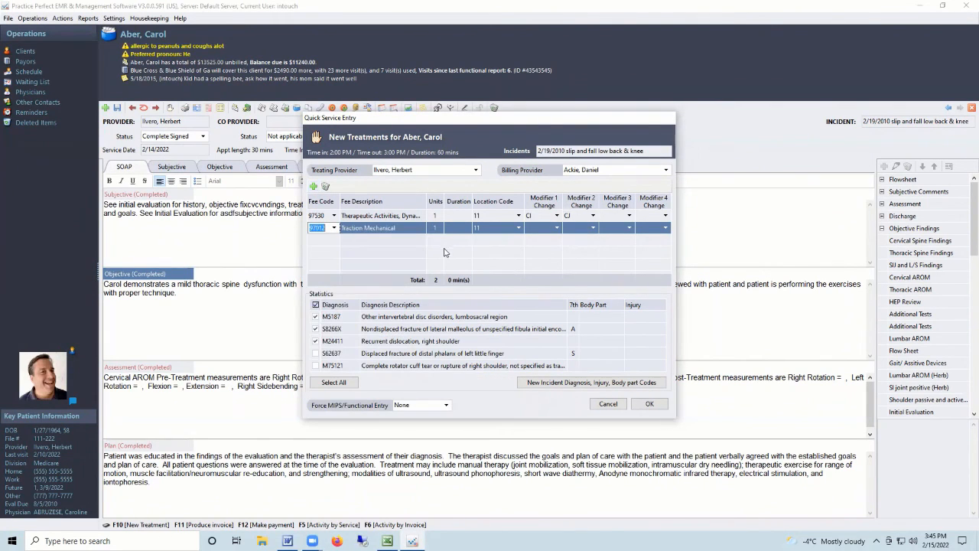
# Give both treatments 2 units and 30 minutes duration, then save the services.
pyautogui.click(436, 217)
pyautogui.write('2')
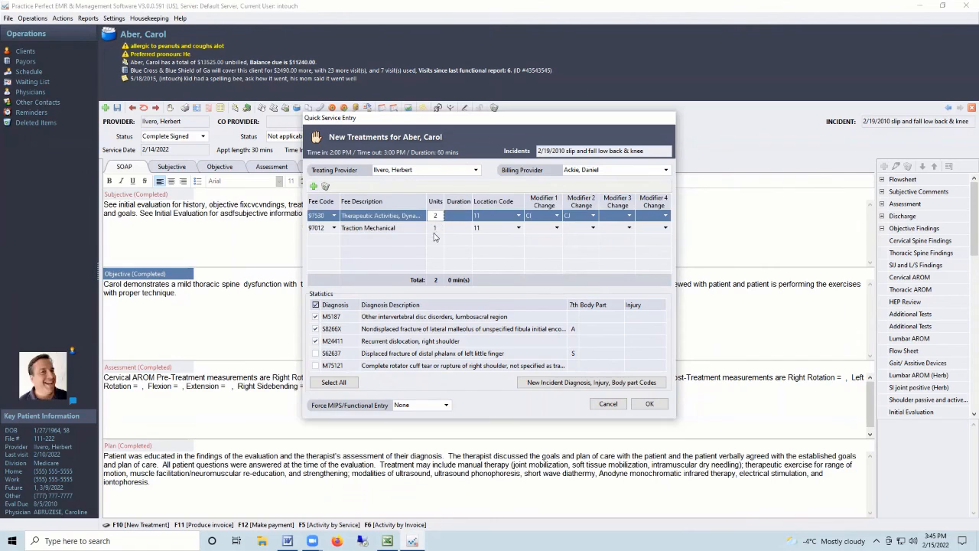
pyautogui.click(436, 229)
pyautogui.write('2')
pyautogui.click(455, 218)
pyautogui.write('30')
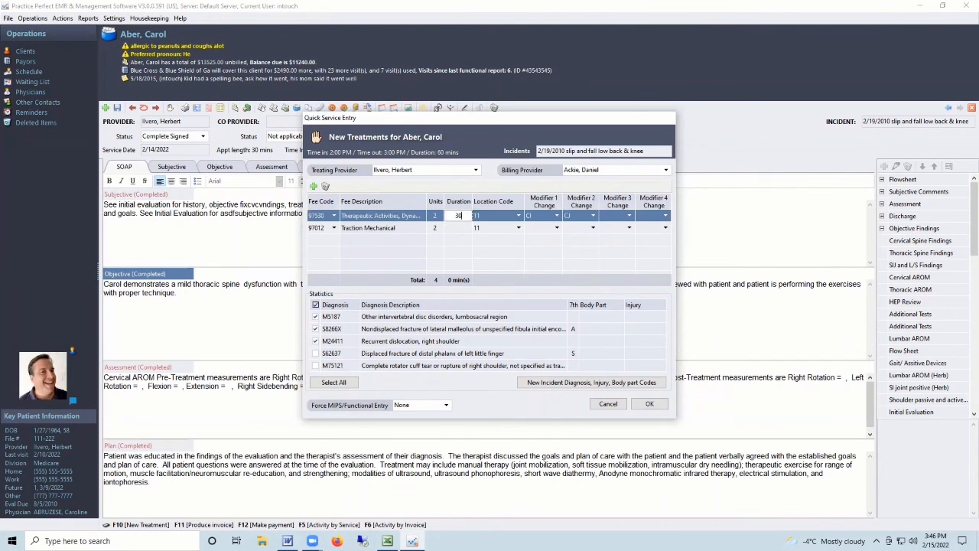
pyautogui.click(459, 229)
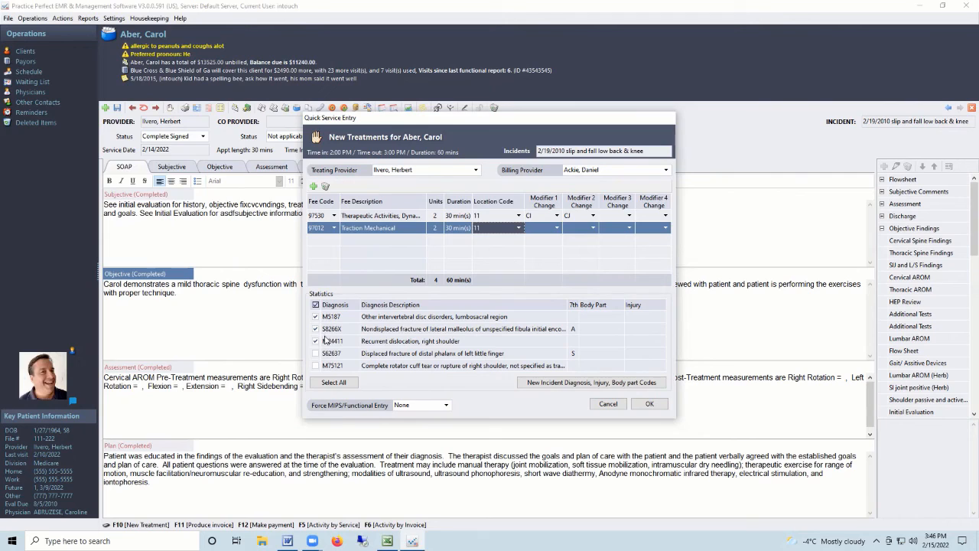
pyautogui.click(646, 405)
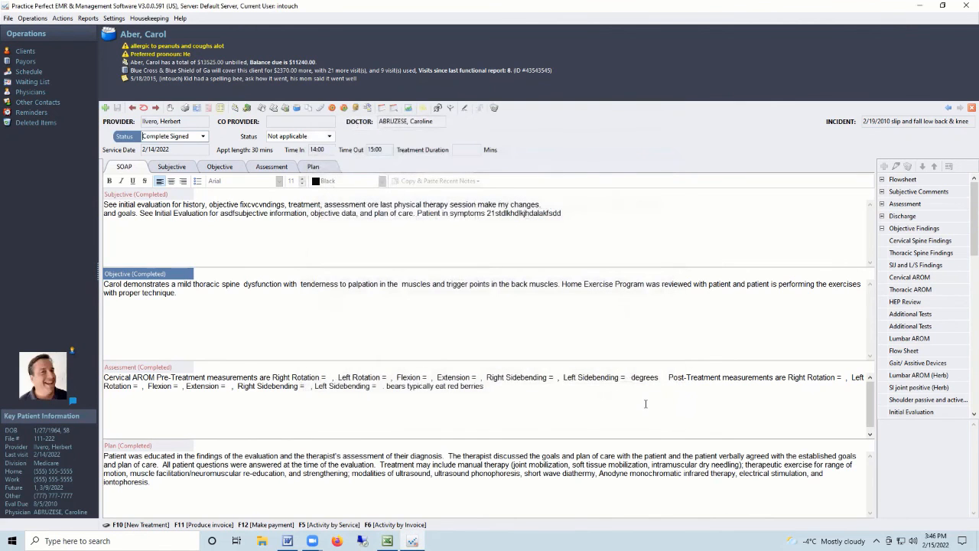
# Check the client's new 97530 charge in Activity by Service, then return to the Feb 14, 2022 schedule.
pyautogui.click(26, 73)
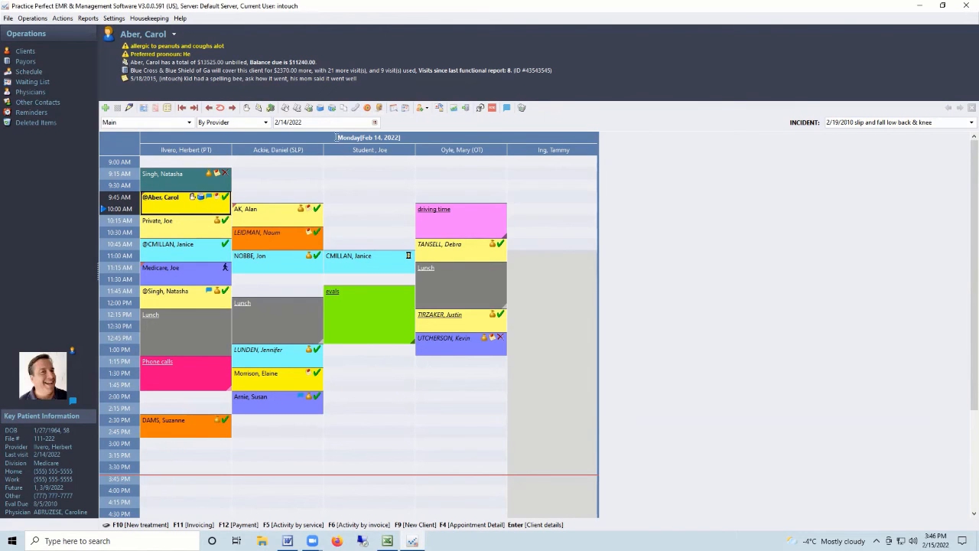
pyautogui.click(284, 108)
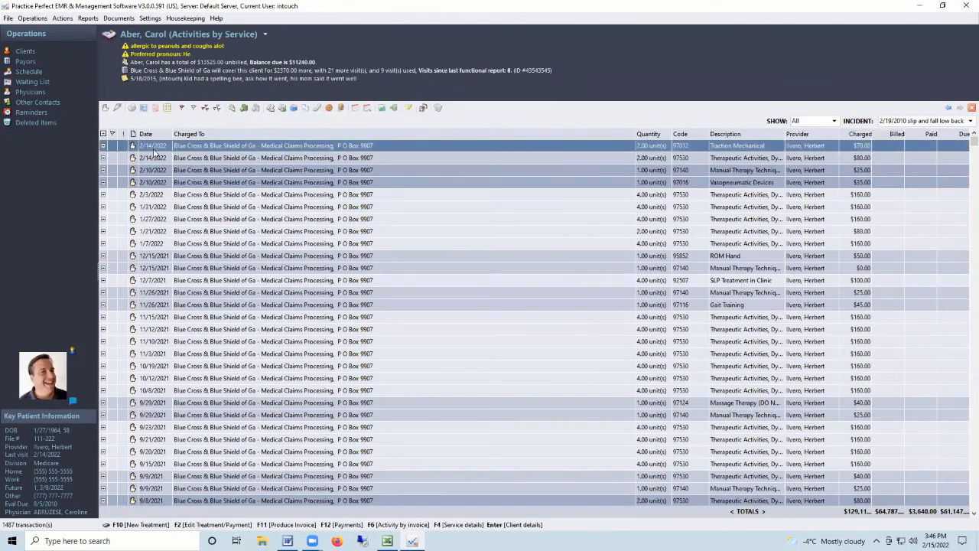
pyautogui.click(151, 157)
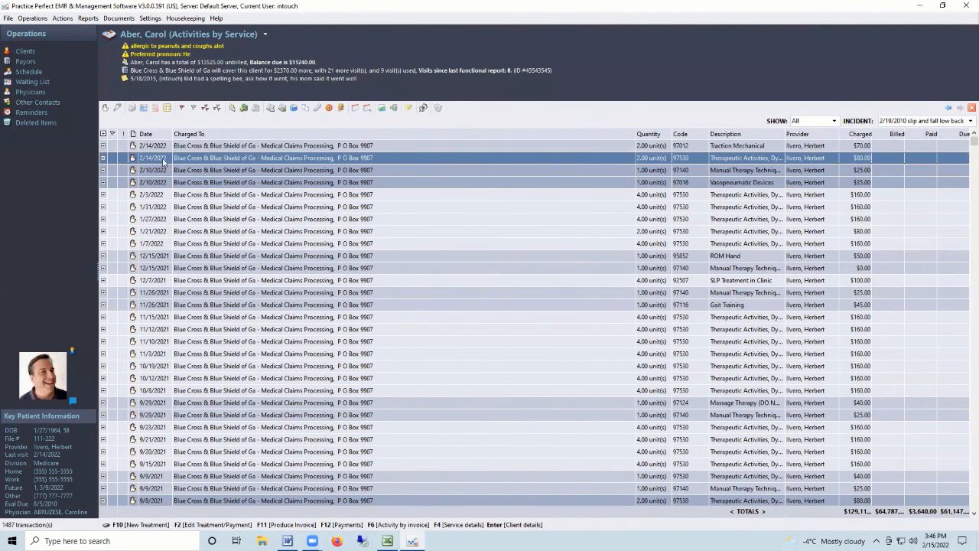
pyautogui.click(30, 72)
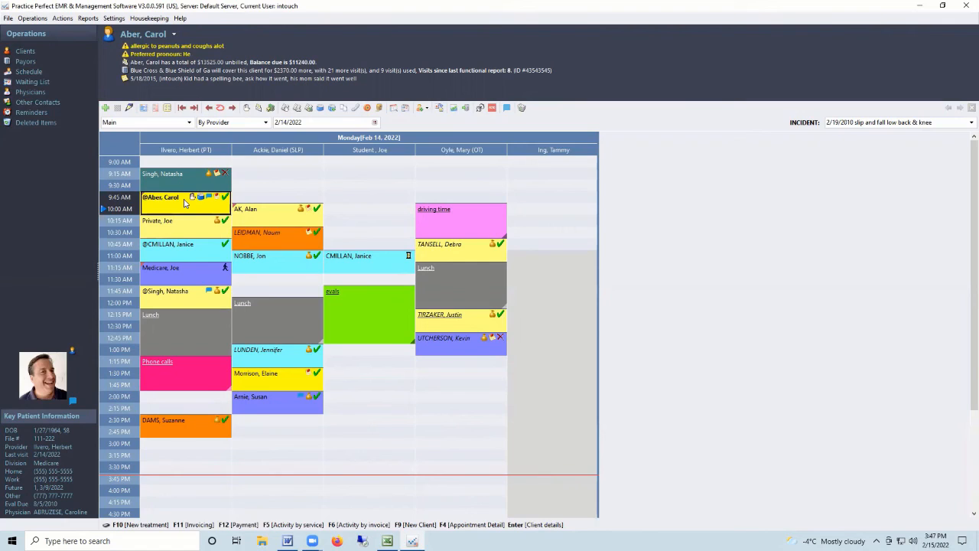
# Flag the client's progress notes from 2/14/2022 down through 11/12/2021.
pyautogui.click(320, 109)
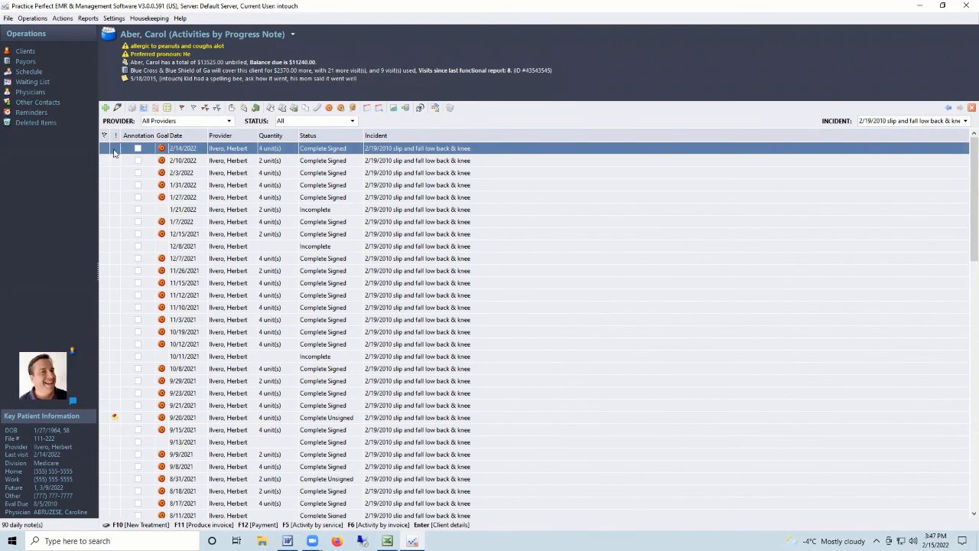
pyautogui.click(105, 150)
pyautogui.keyDown('shift'); pyautogui.click(105, 295); pyautogui.keyUp('shift')
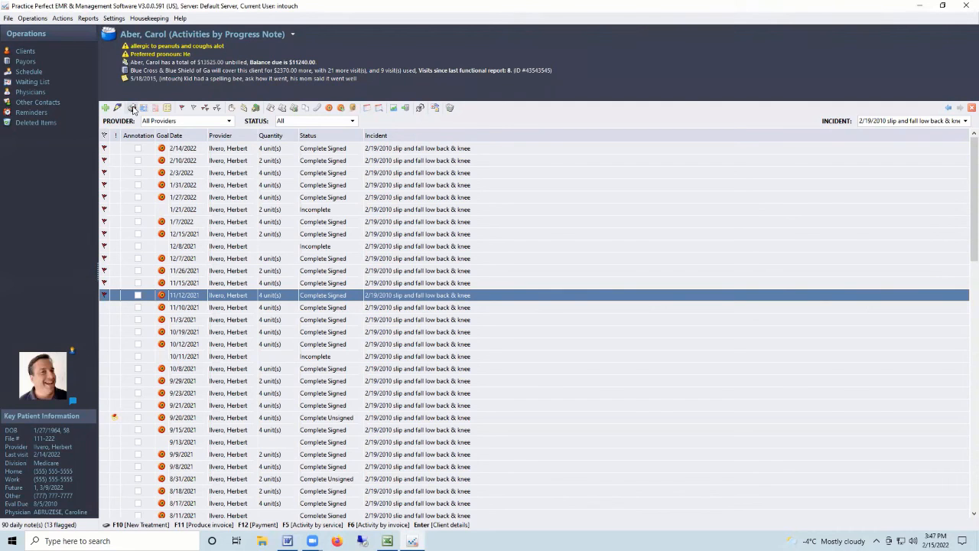
# Open the 2/14/2022 progress note and step back two notes to the 1/31/2022 note.
pyautogui.doubleClick(187, 153)
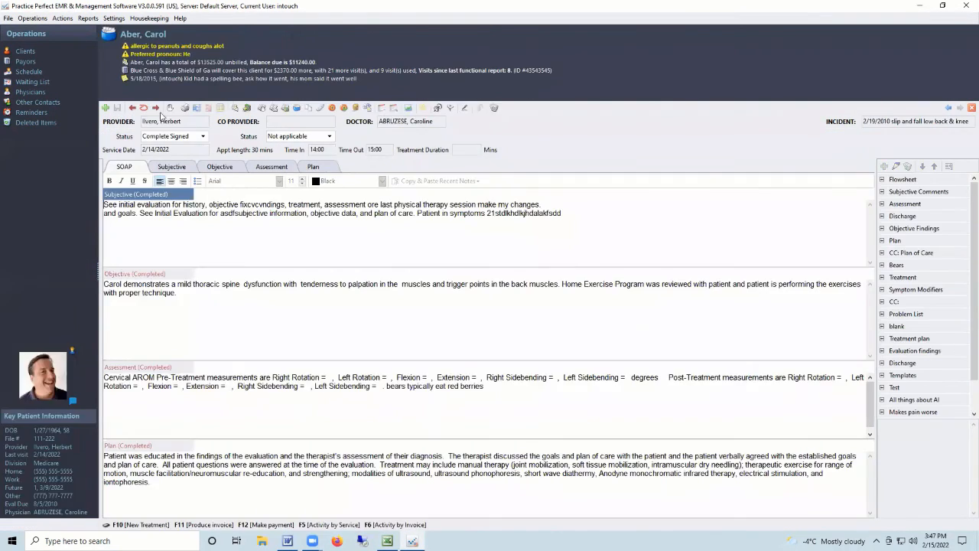
pyautogui.click(131, 108)
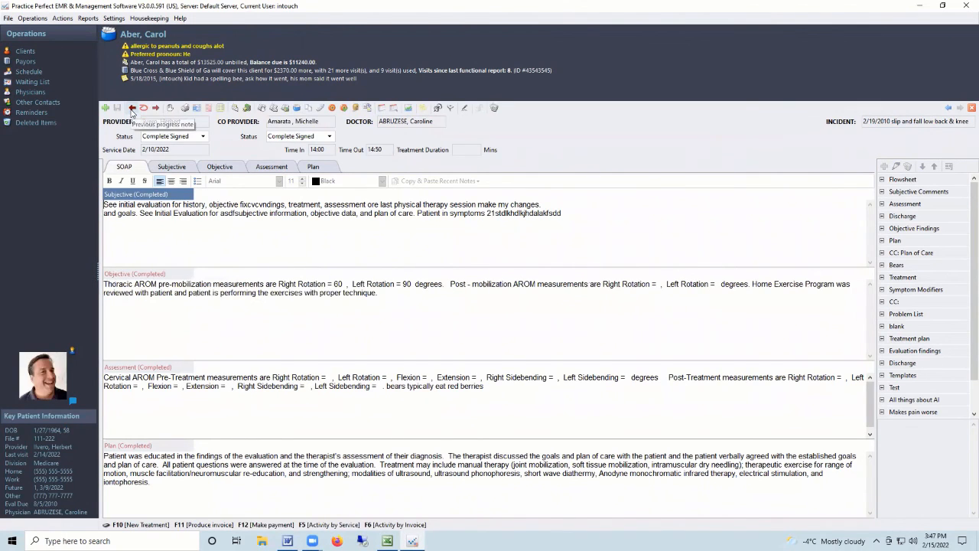
pyautogui.click(132, 107)
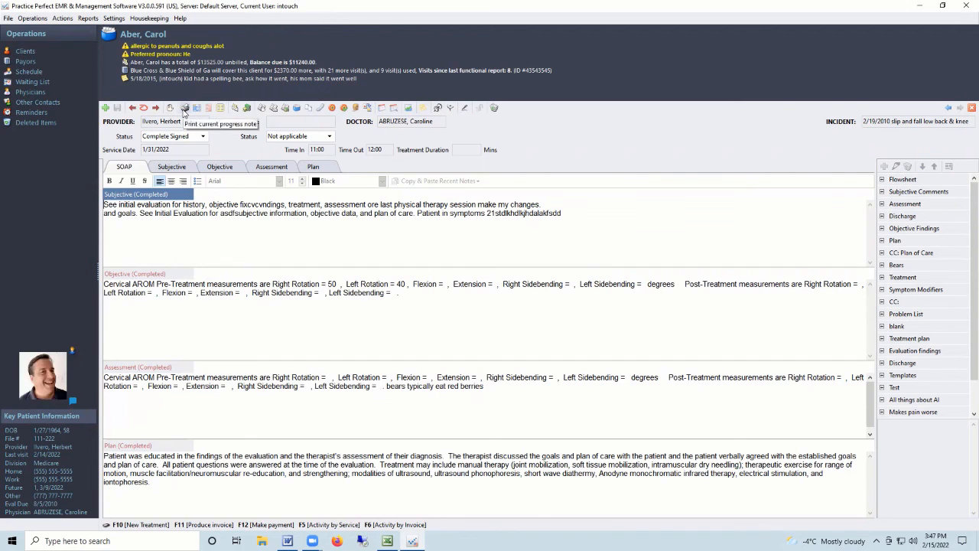
# Preview the two-page printed treatment note for the 1/31/2022 visit, then close the preview.
pyautogui.click(185, 110)
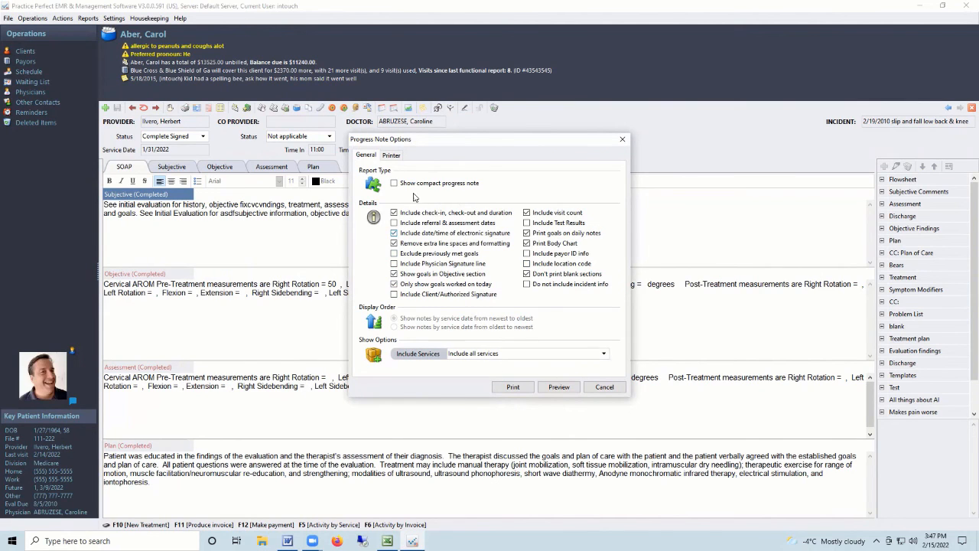
pyautogui.click(557, 388)
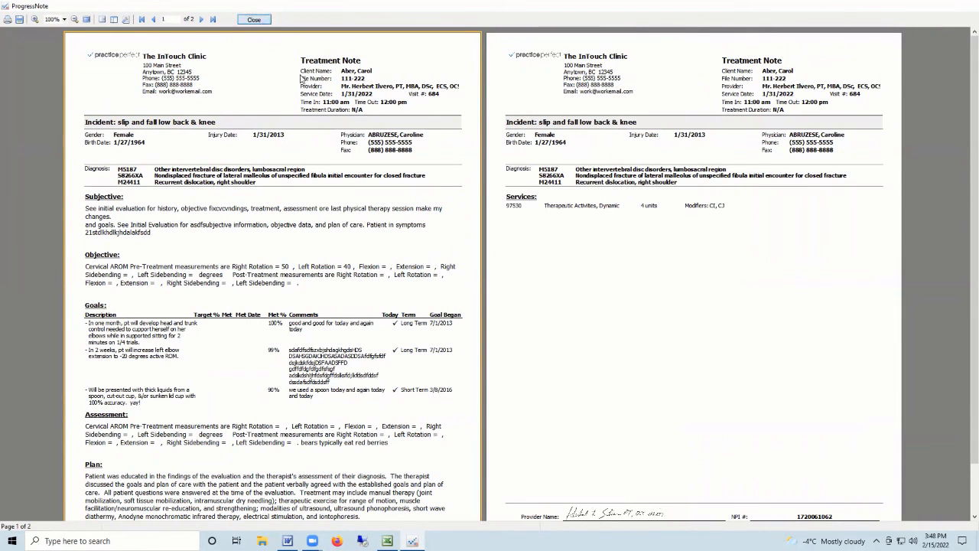
pyautogui.click(254, 19)
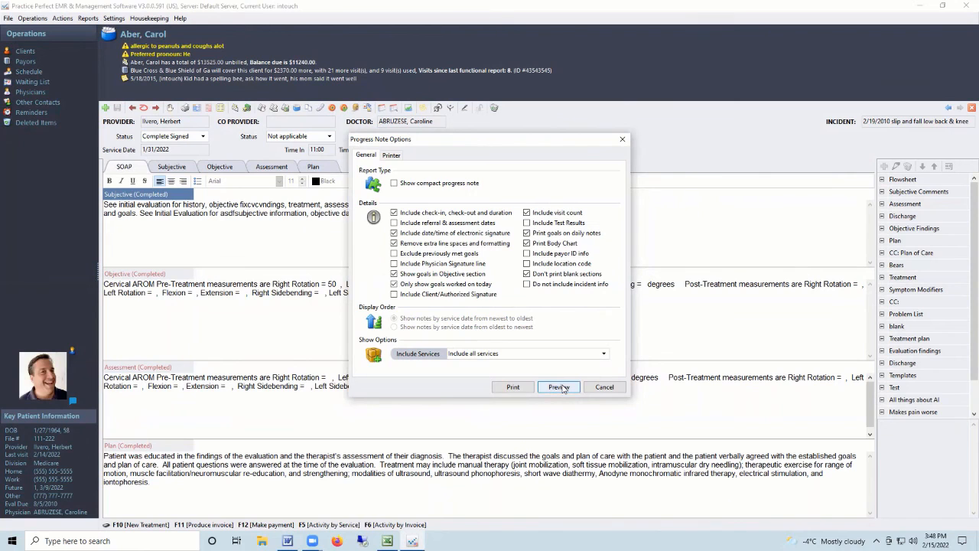
pyautogui.click(560, 387)
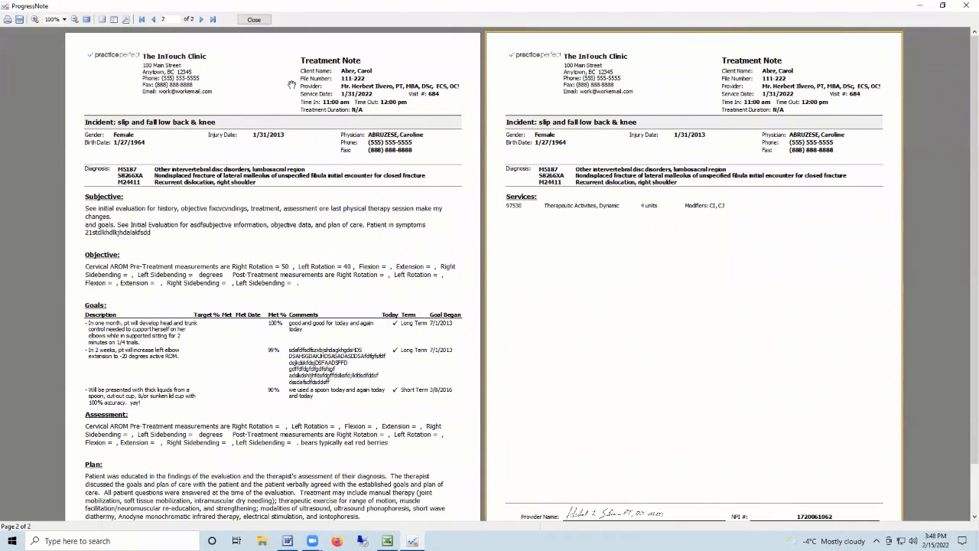
pyautogui.click(254, 19)
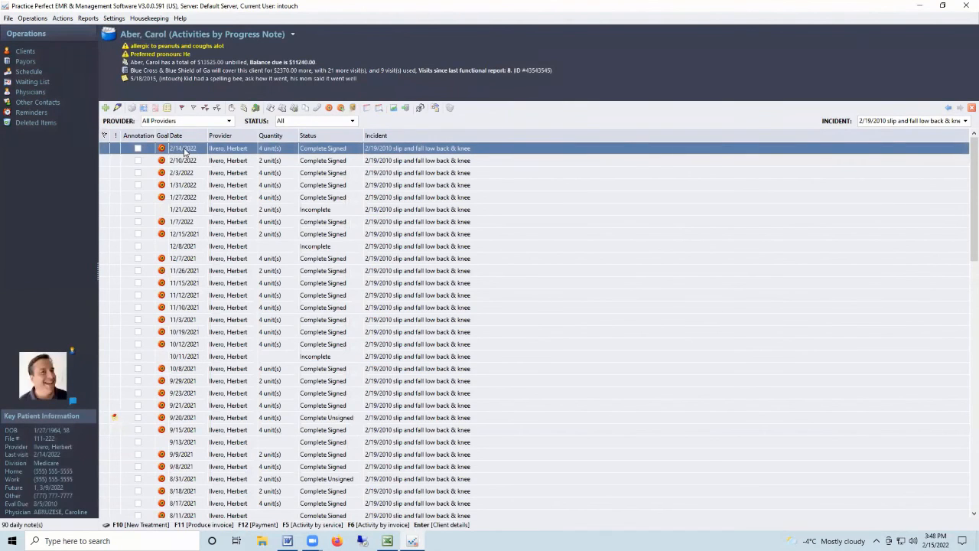
# Open the 2/14/2022 note and review both pages of its printed treatment note preview.
pyautogui.doubleClick(183, 152)
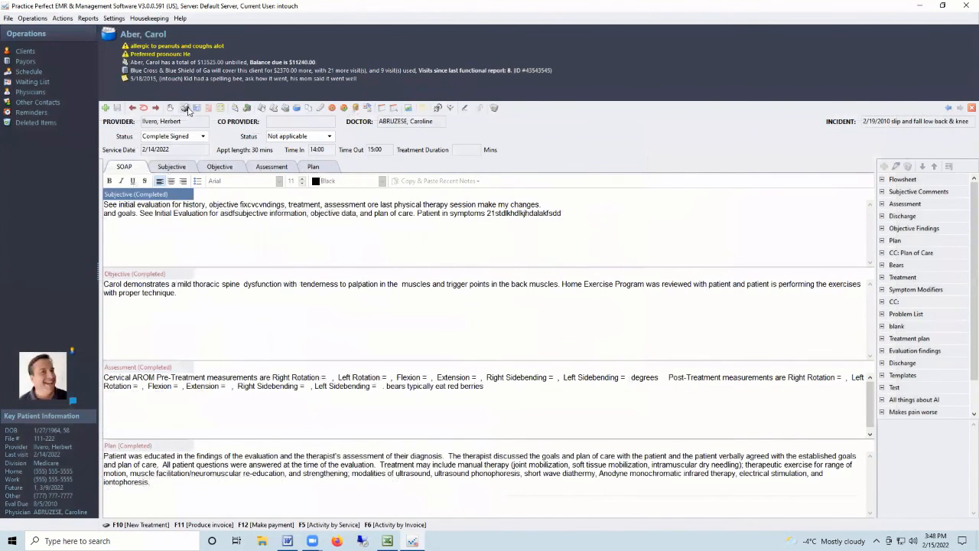
pyautogui.click(186, 108)
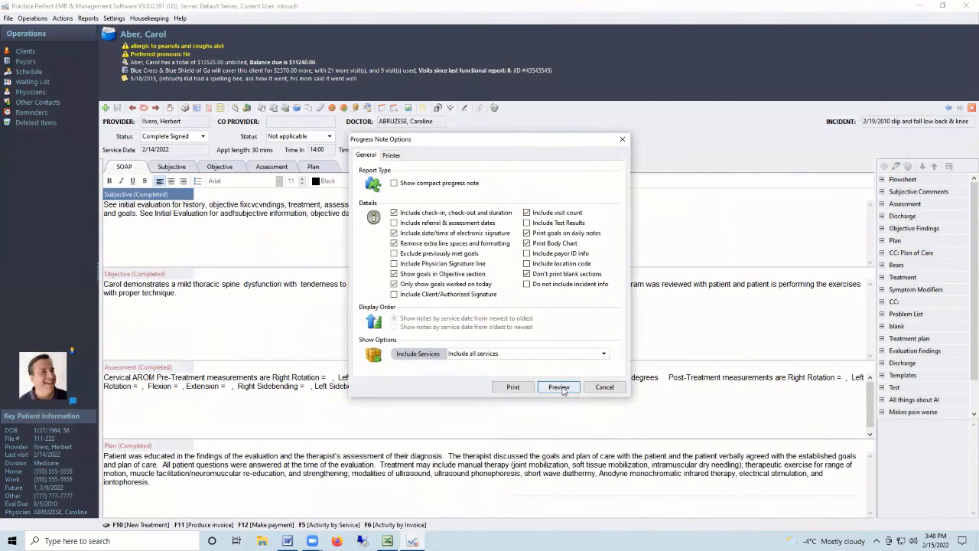
pyautogui.click(559, 387)
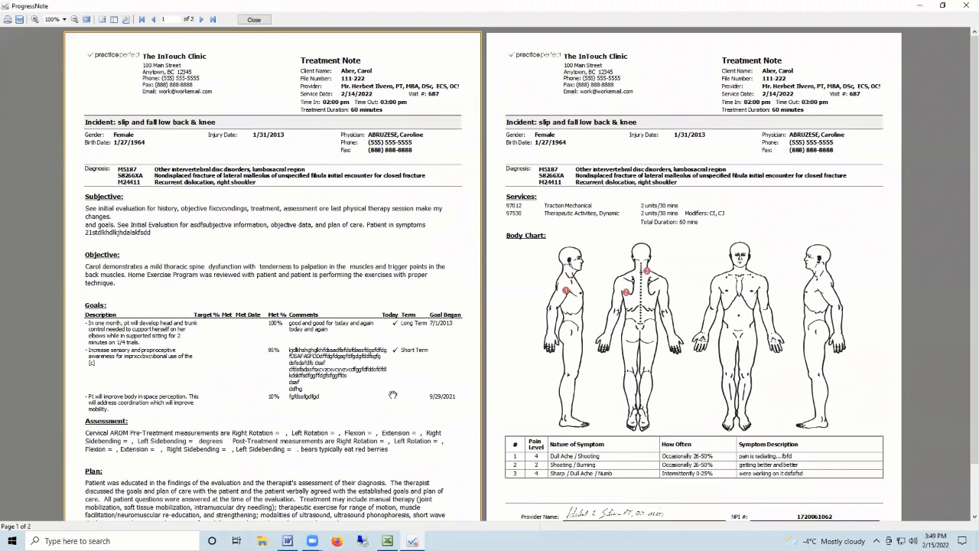
pyautogui.scroll(-2, 174, 481)
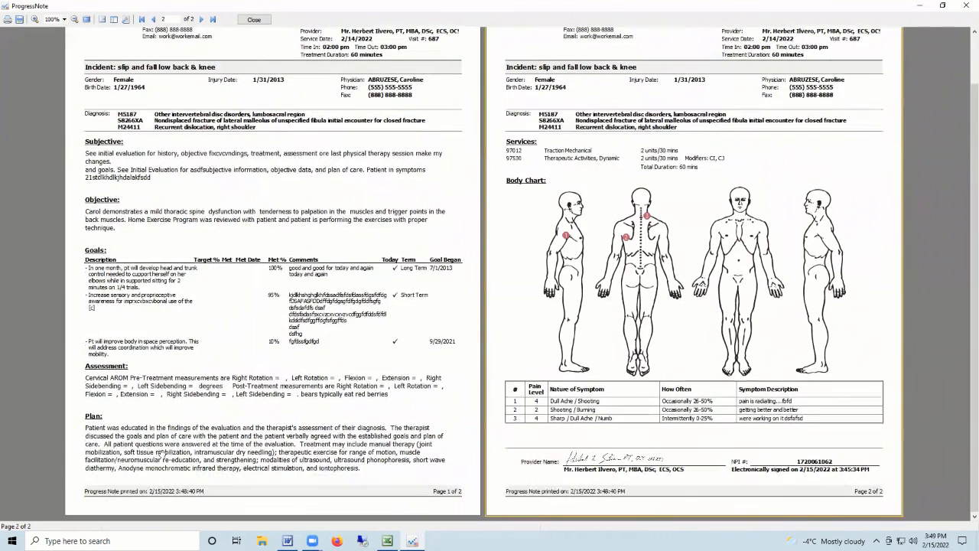
pyautogui.scroll(2, 396, 426)
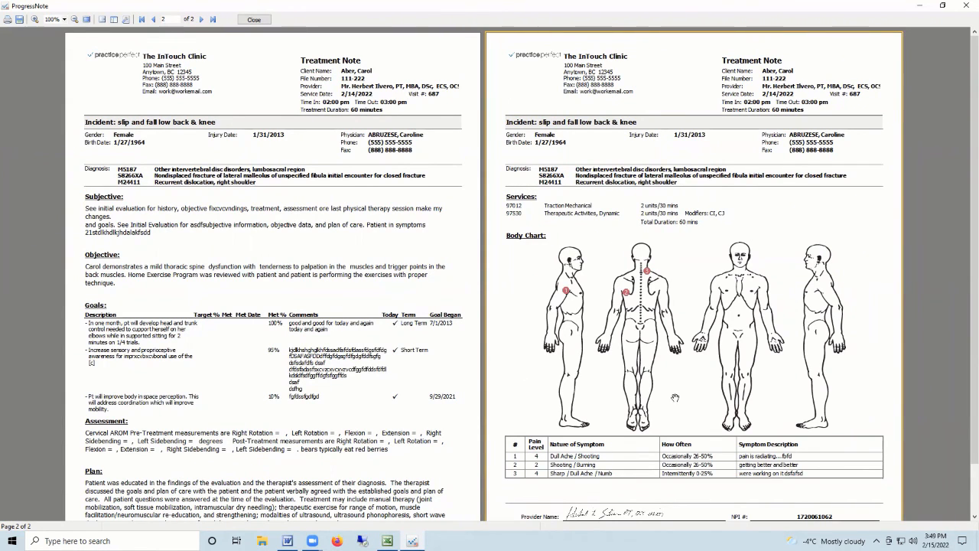
pyautogui.scroll(-2, 675, 397)
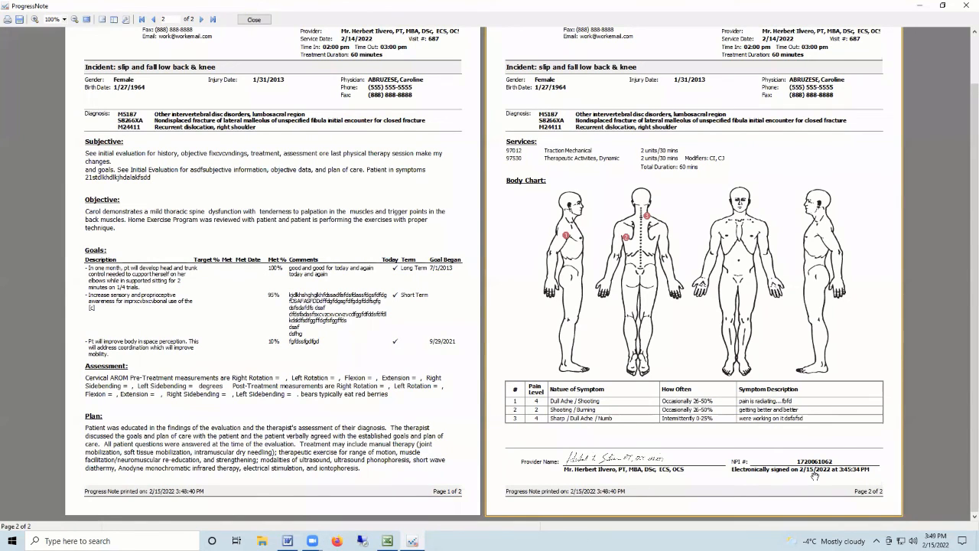
pyautogui.scroll(2, 815, 476)
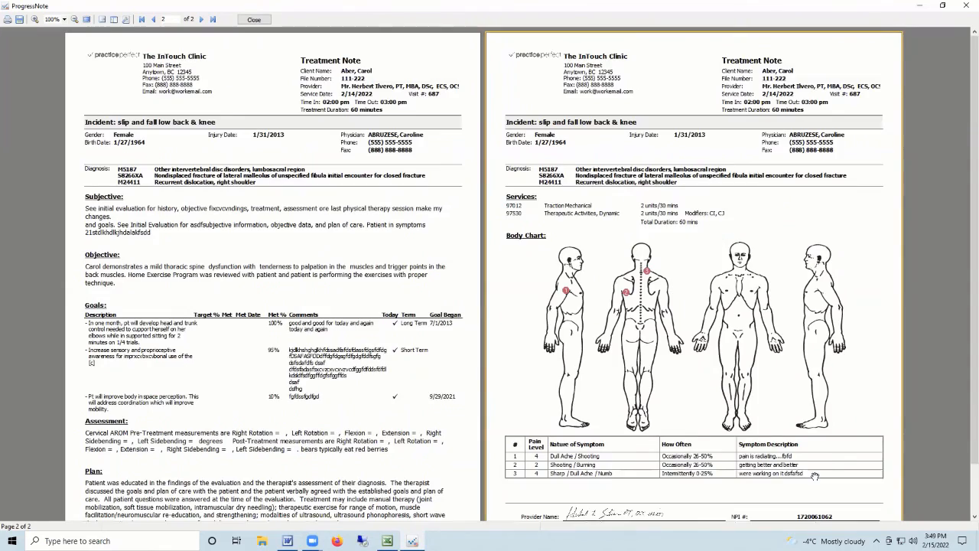
pyautogui.scroll(-1, 815, 476)
pyautogui.click(260, 20)
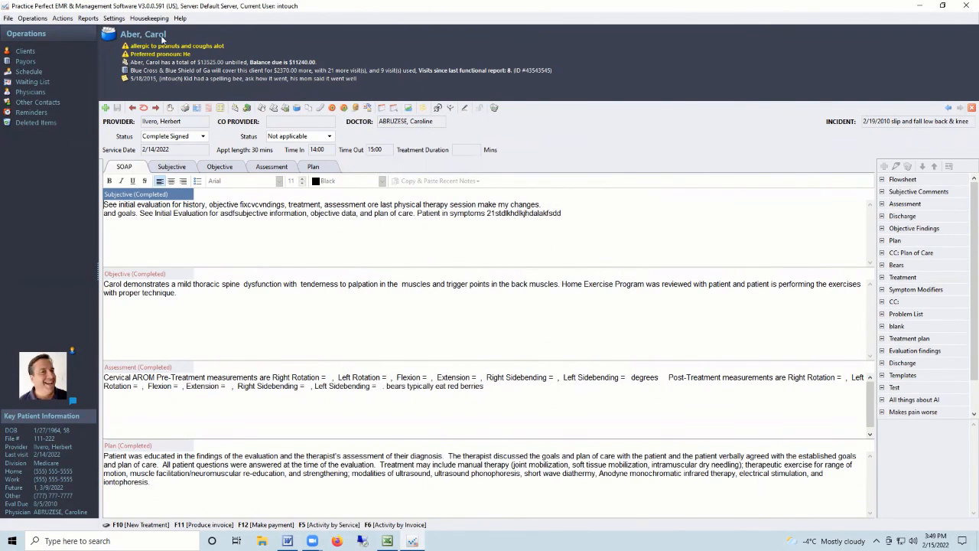
# List the client's documents and open the 2/6/2020 Lab report image in Picture Manager.
pyautogui.click(307, 110)
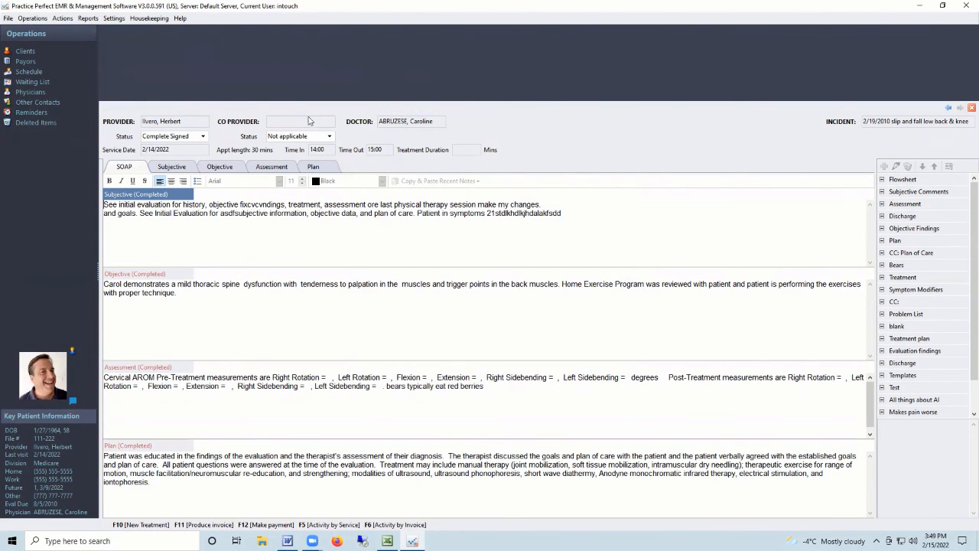
pyautogui.scroll(-1, 286, 203)
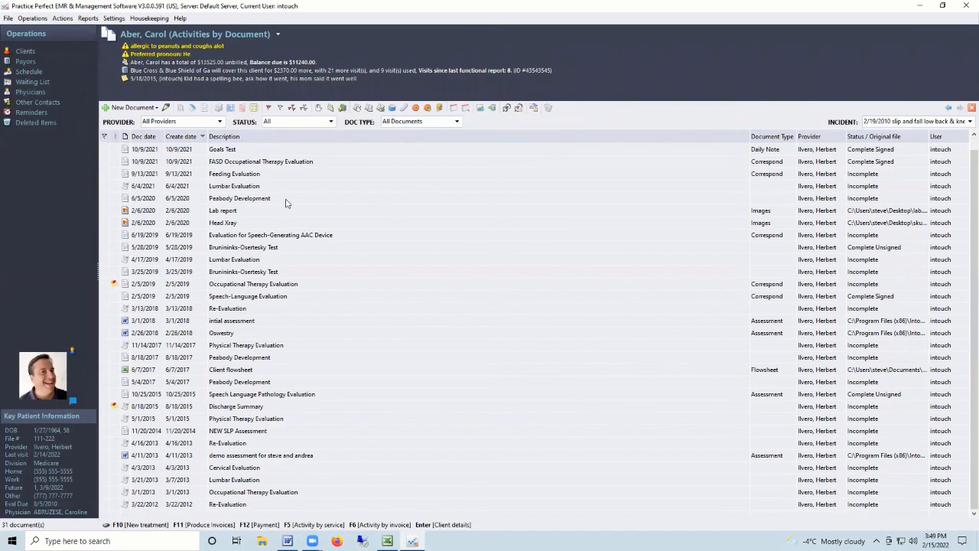
pyautogui.scroll(1, 285, 202)
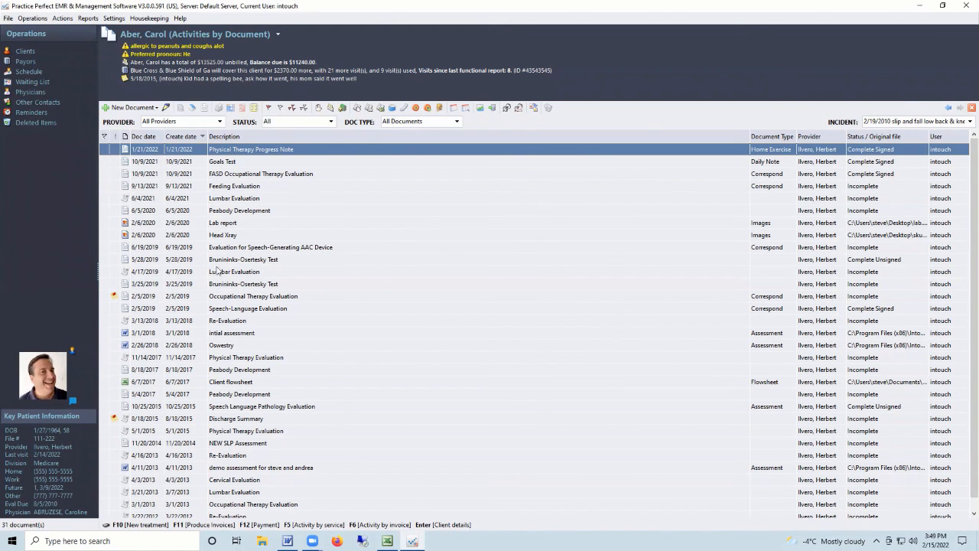
pyautogui.moveTo(250, 243); pyautogui.dragTo(241, 338)
pyautogui.click(138, 177)
pyautogui.click(139, 223)
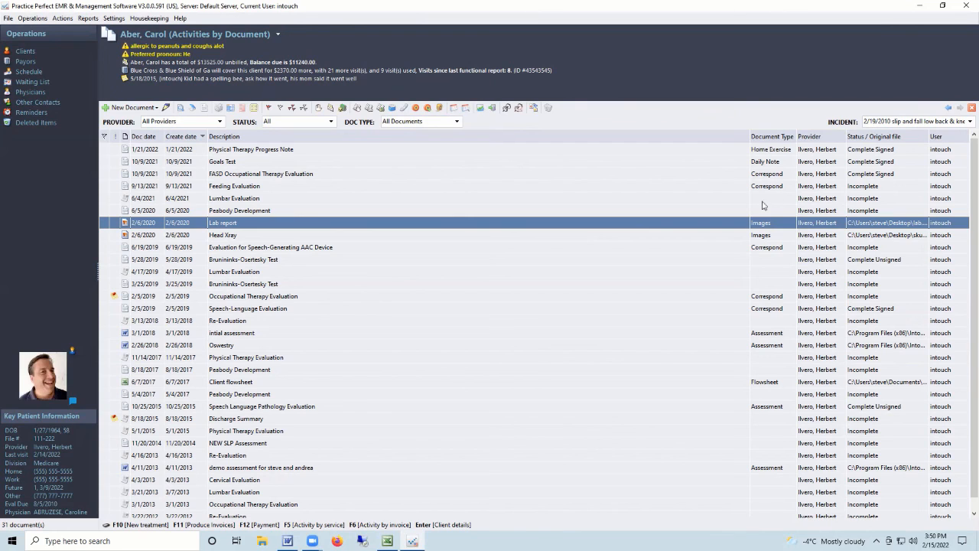
pyautogui.click(214, 234)
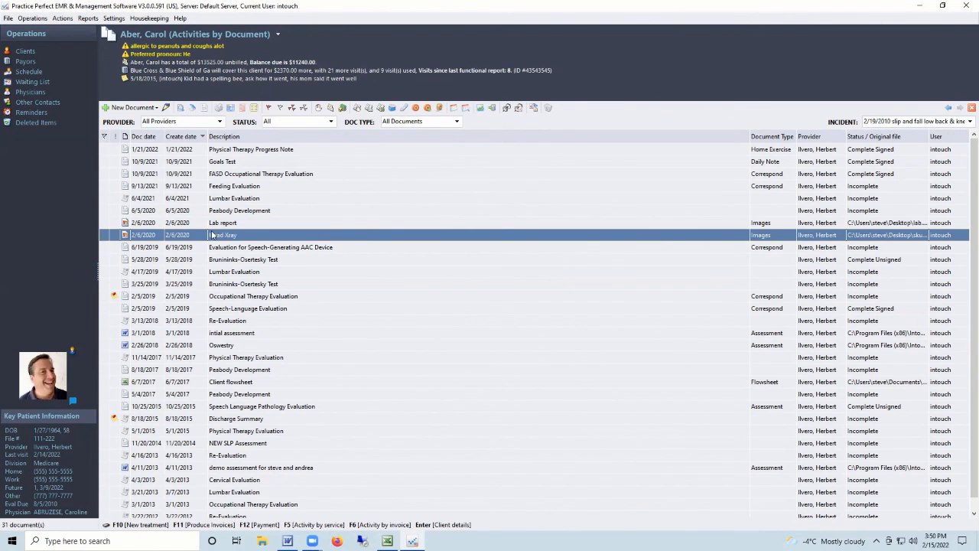
pyautogui.click(215, 223)
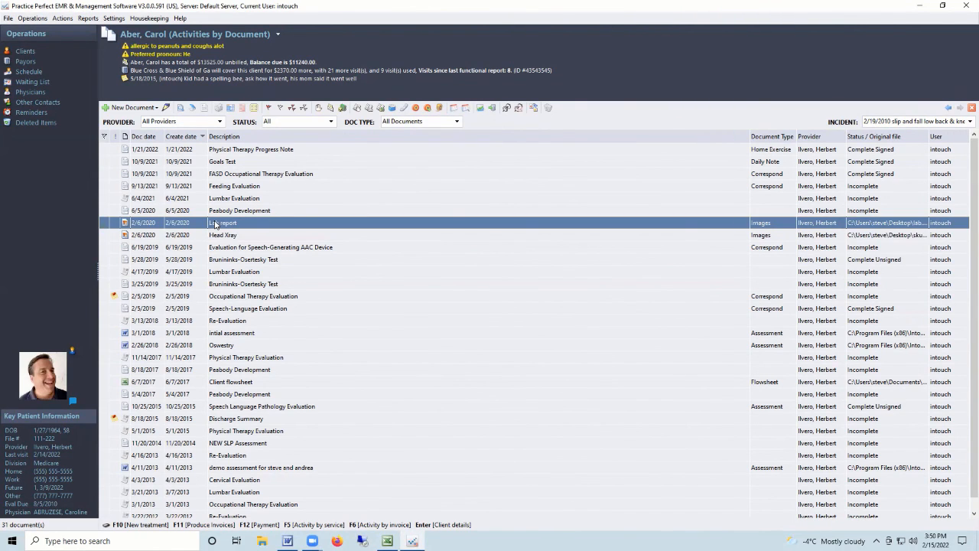
pyautogui.click(181, 109)
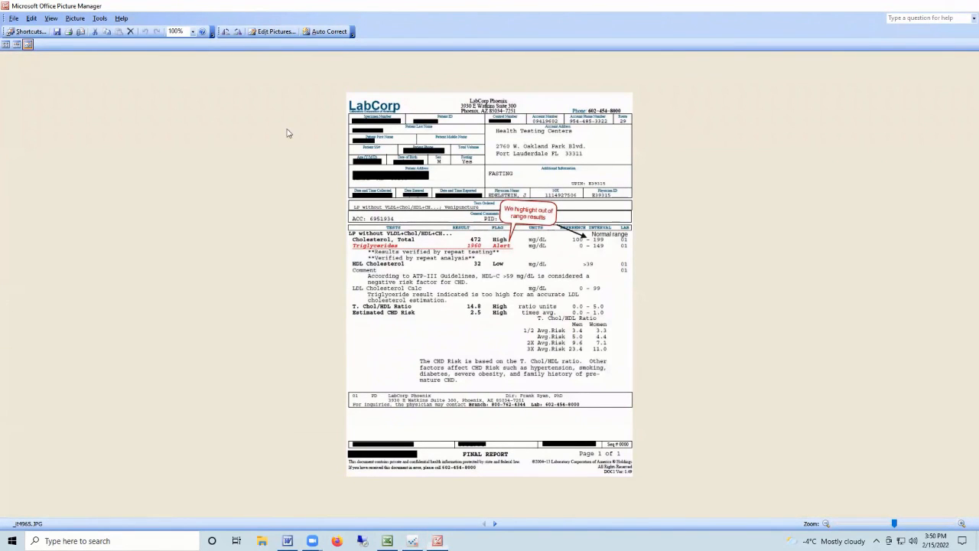
# Close the lab report, then open and close the 2/6/2020 Head Xray image.
pyautogui.hotkey('alt', 'F4')
pyautogui.click(228, 234)
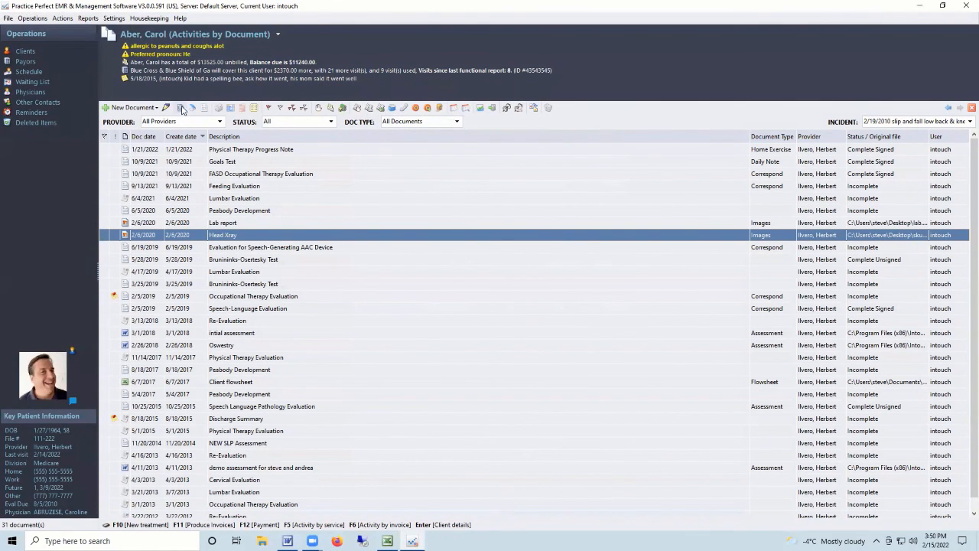
pyautogui.click(182, 110)
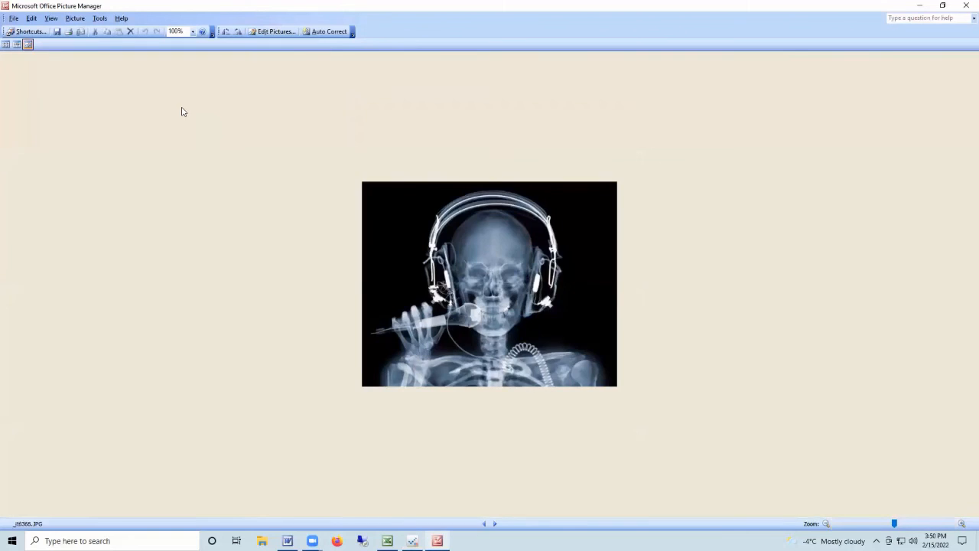
pyautogui.click(965, 7)
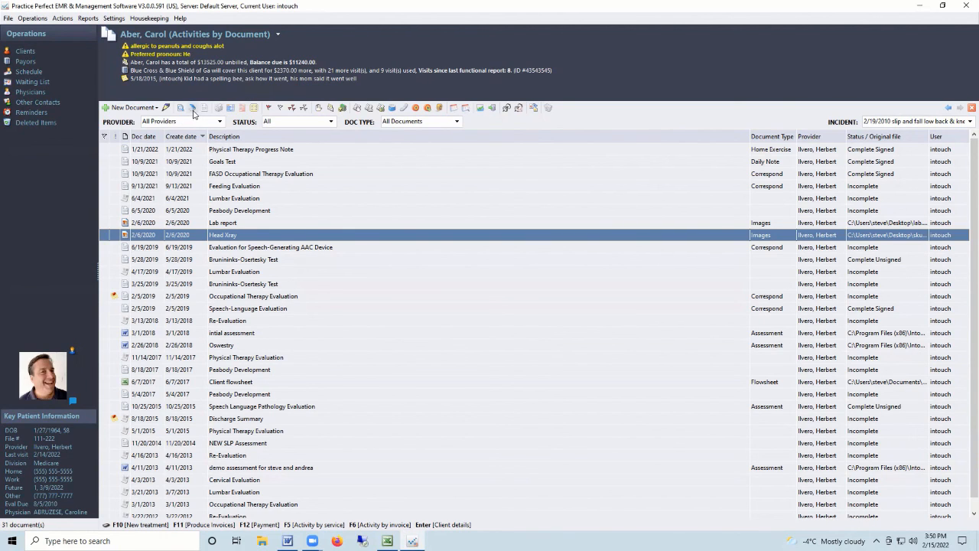
pyautogui.click(193, 108)
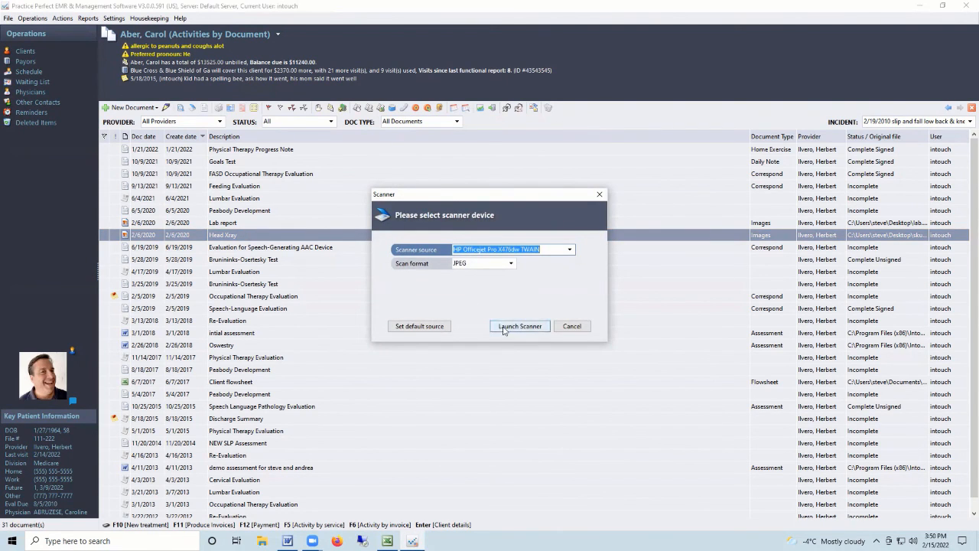
pyautogui.click(571, 326)
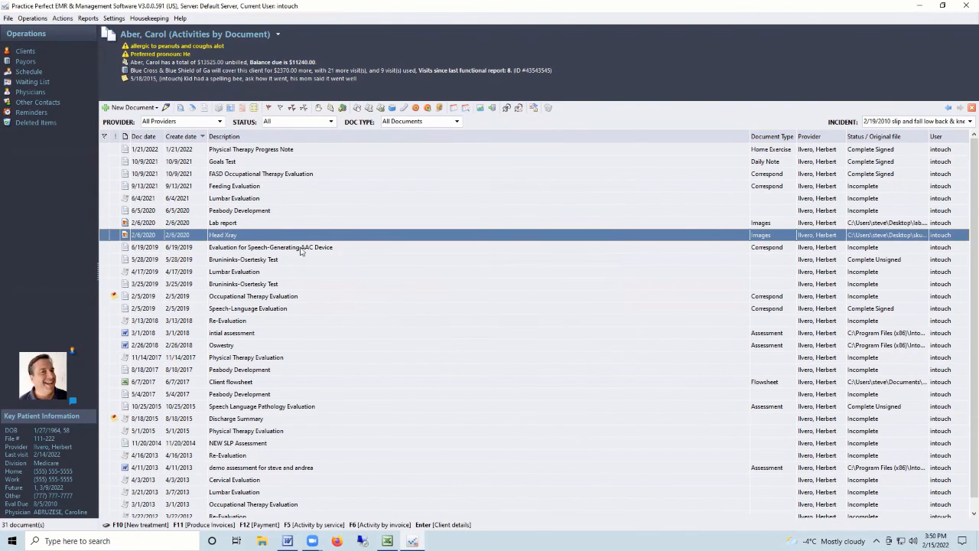
pyautogui.click(205, 111)
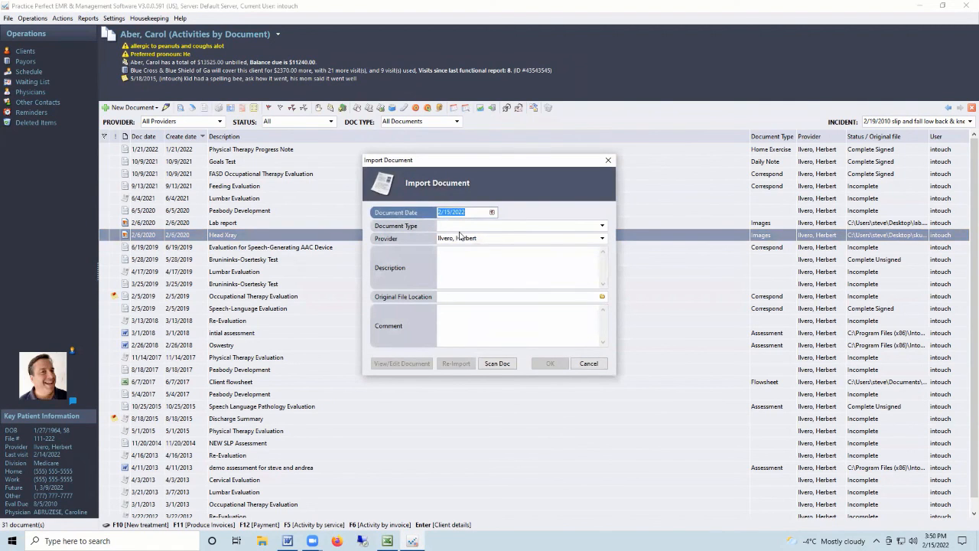
pyautogui.click(602, 298)
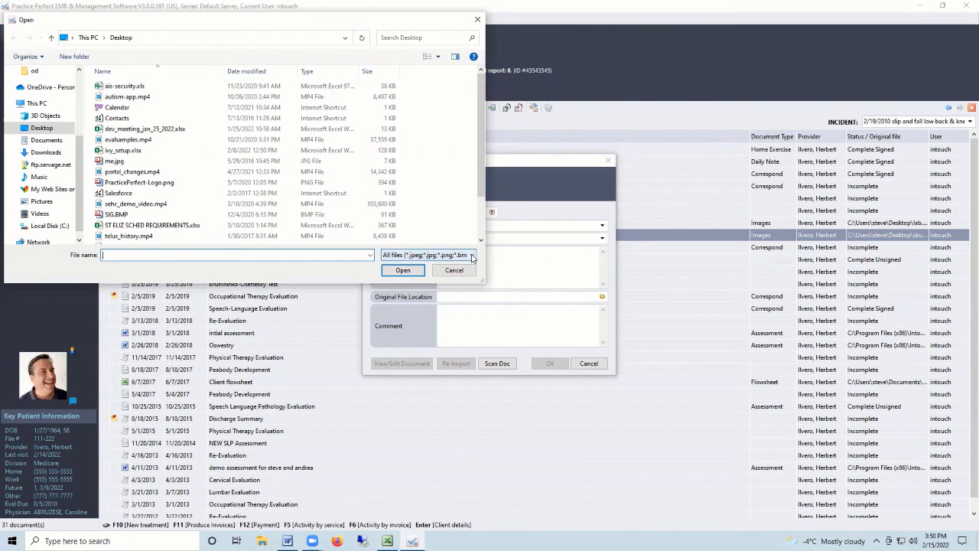
pyautogui.click(455, 272)
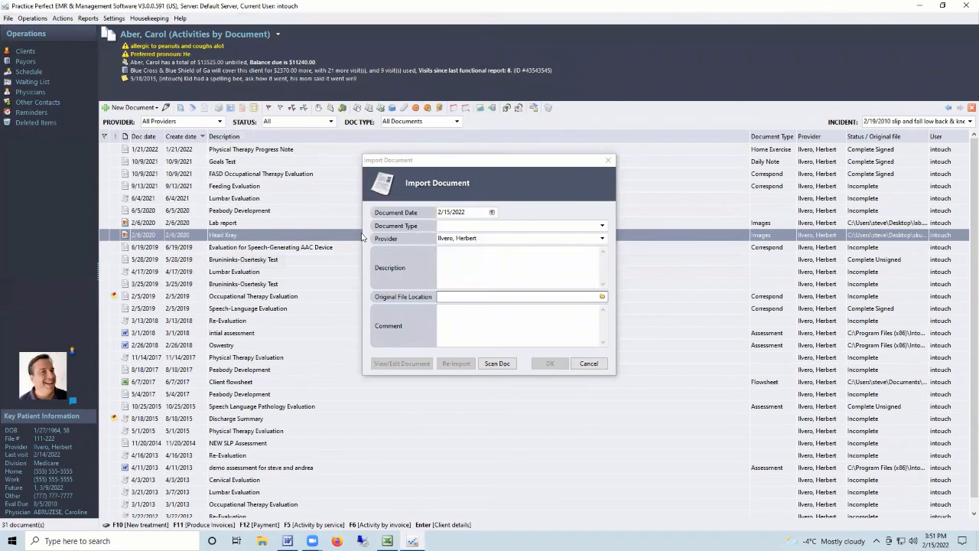
pyautogui.click(586, 364)
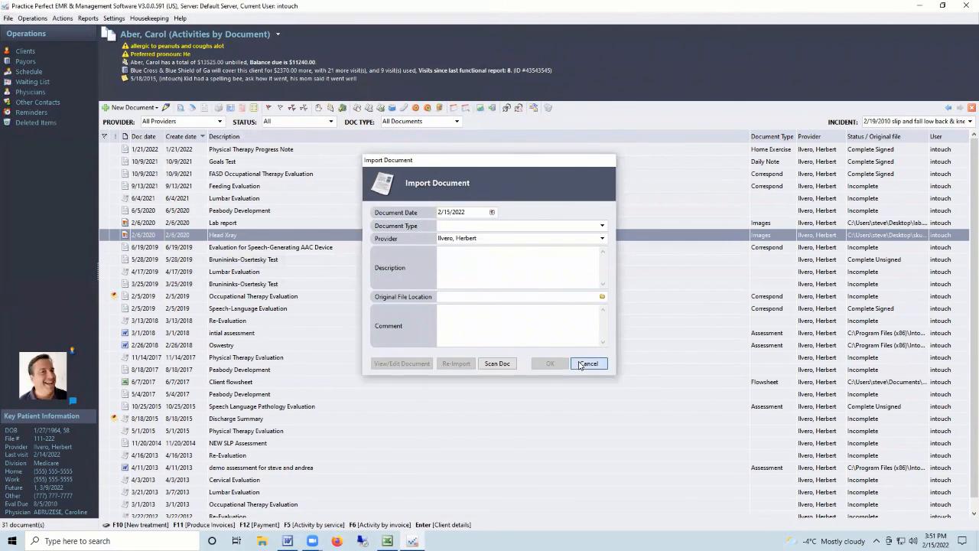
pyautogui.scroll(-1, 333, 378)
pyautogui.scroll(1, 333, 378)
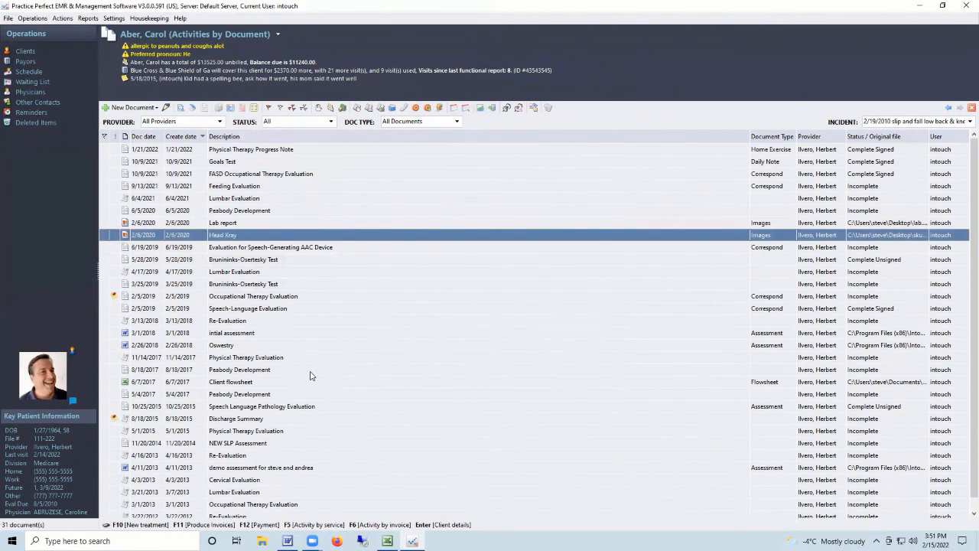
pyautogui.scroll(-1, 283, 317)
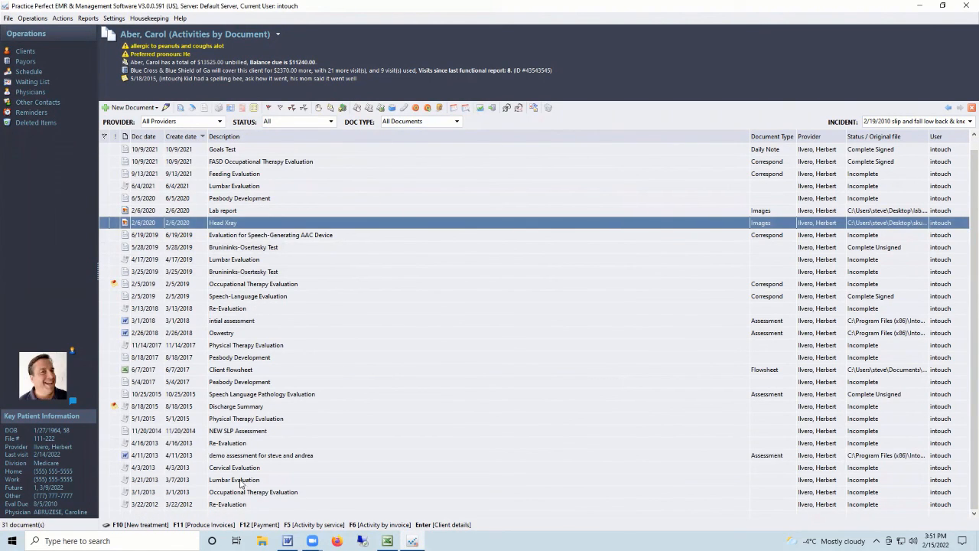
# Open the 10/25/2015 Speech Language Pathology Evaluation and scroll down through the form.
pyautogui.click(253, 395)
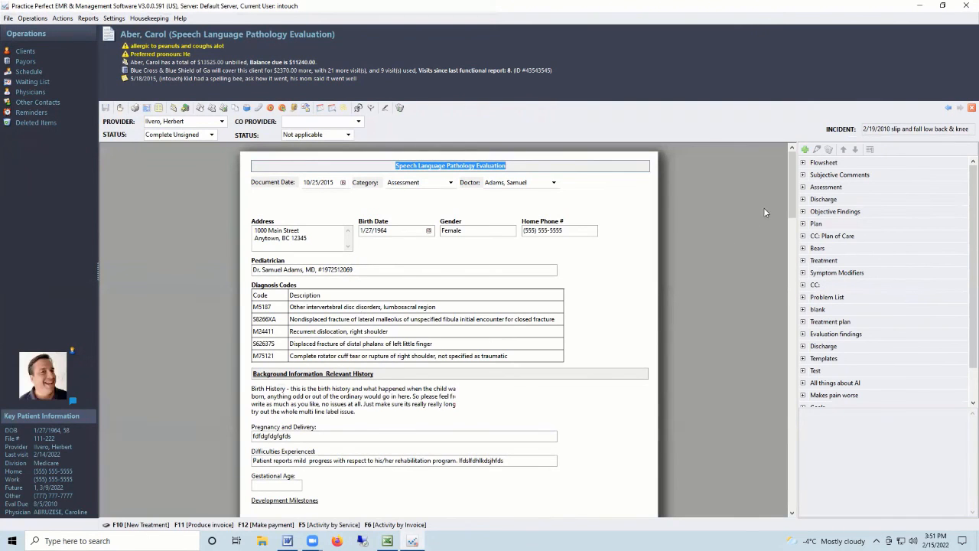
pyautogui.moveTo(792, 210); pyautogui.dragTo(772, 260)
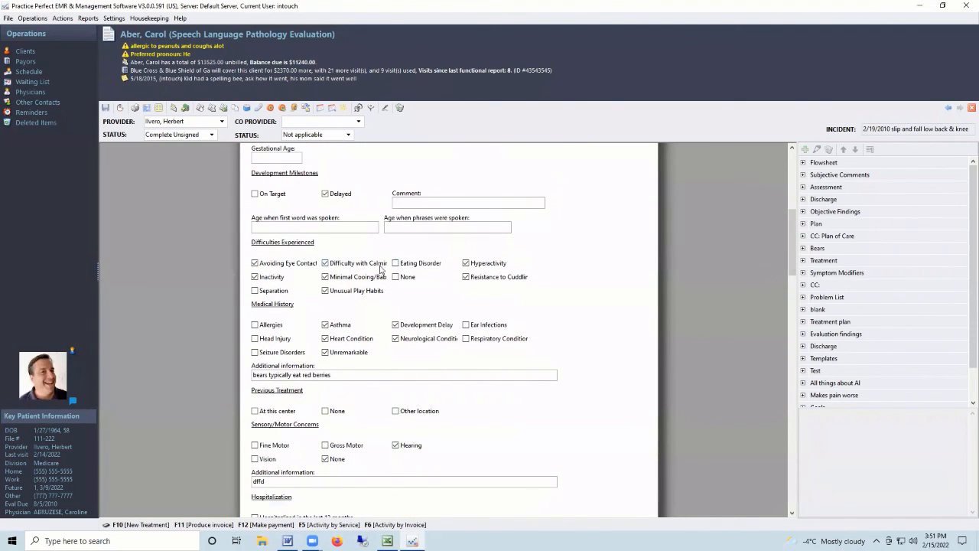
pyautogui.scroll(-4, 442, 357)
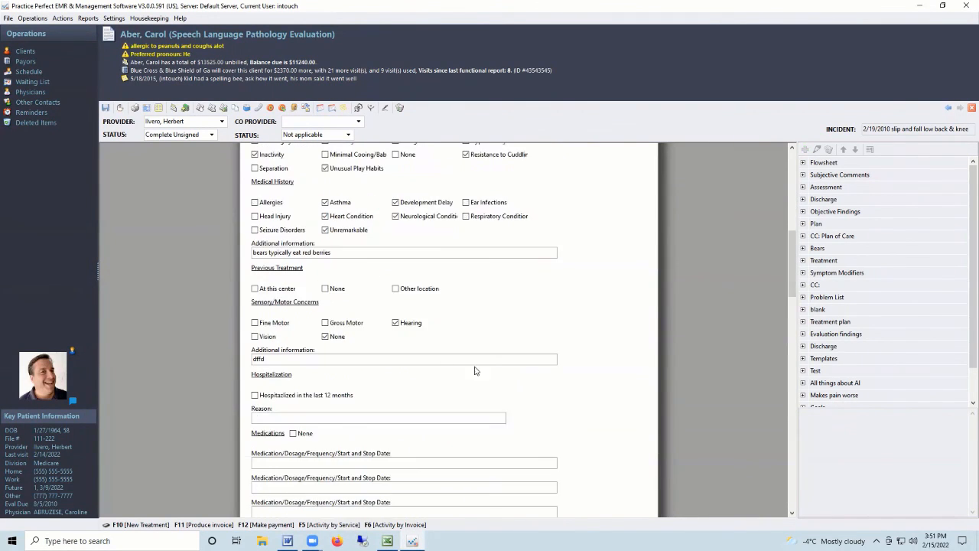
pyautogui.moveTo(787, 282); pyautogui.dragTo(784, 339)
# Set the attitude Engagement field to Engaged and bring up the evaluation's print options.
pyautogui.click(477, 403)
pyautogui.click(479, 397)
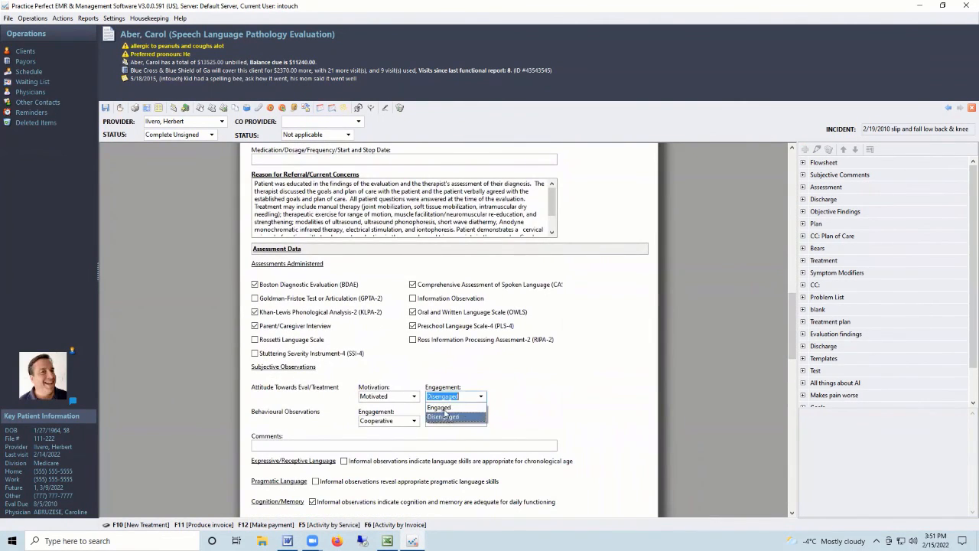
pyautogui.click(448, 407)
pyautogui.click(652, 319)
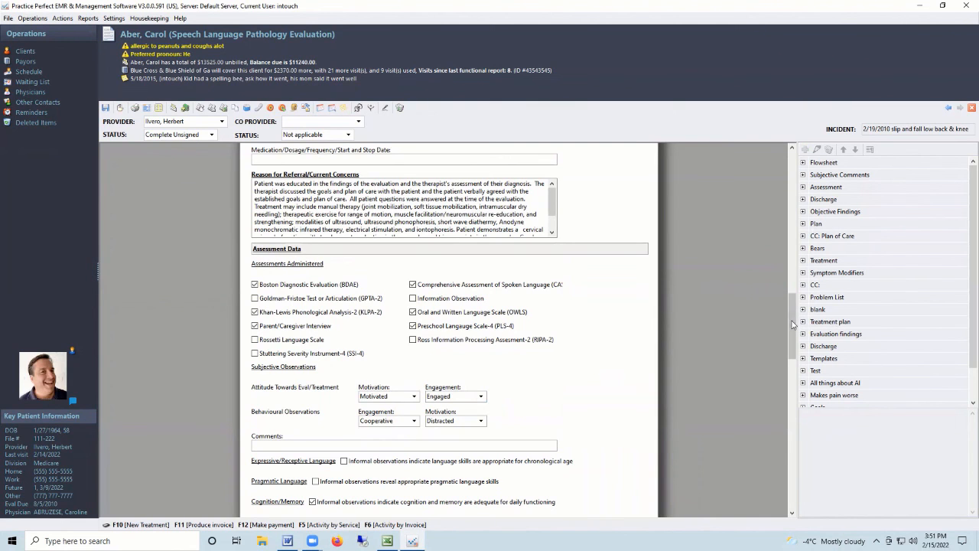
pyautogui.moveTo(793, 328); pyautogui.dragTo(780, 394)
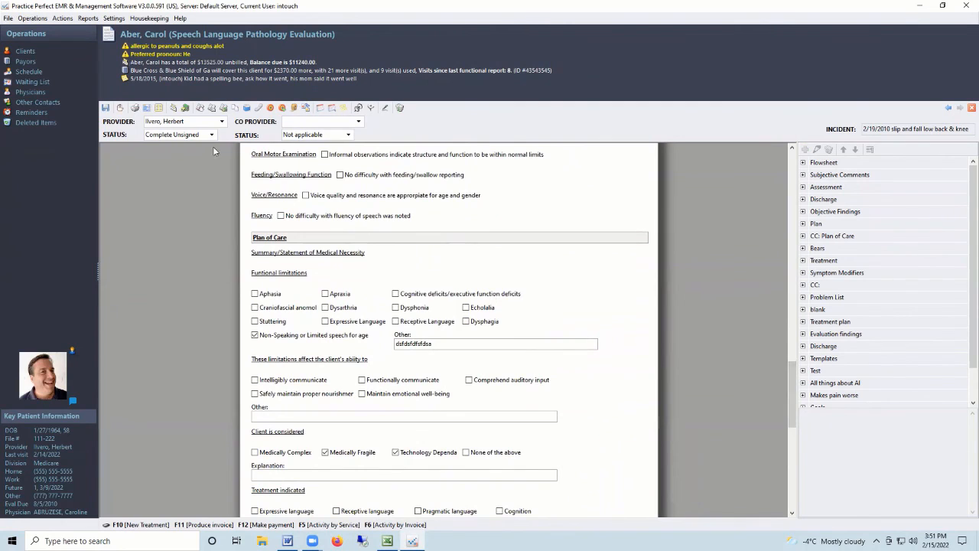
pyautogui.click(135, 108)
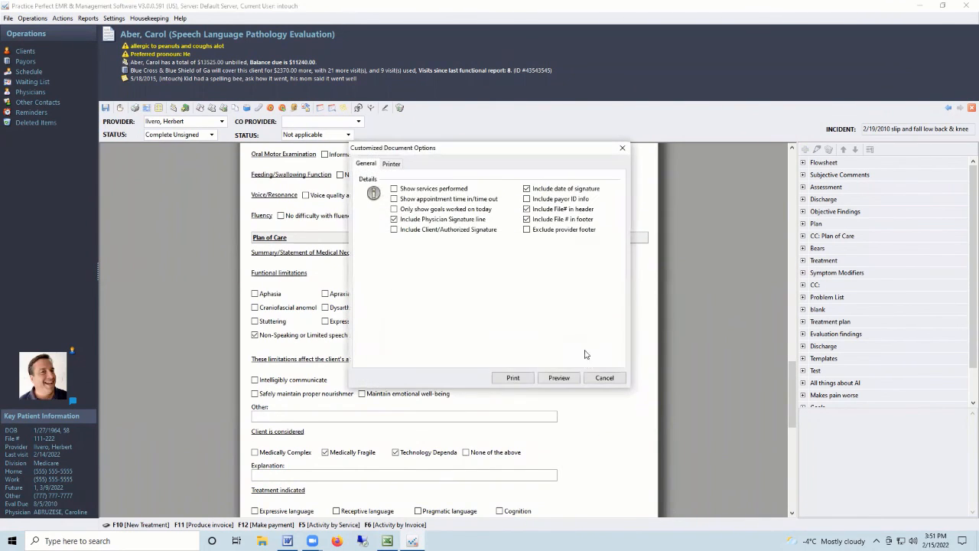
# Preview the four-page evaluation printout, then close the preview and the print options.
pyautogui.click(560, 378)
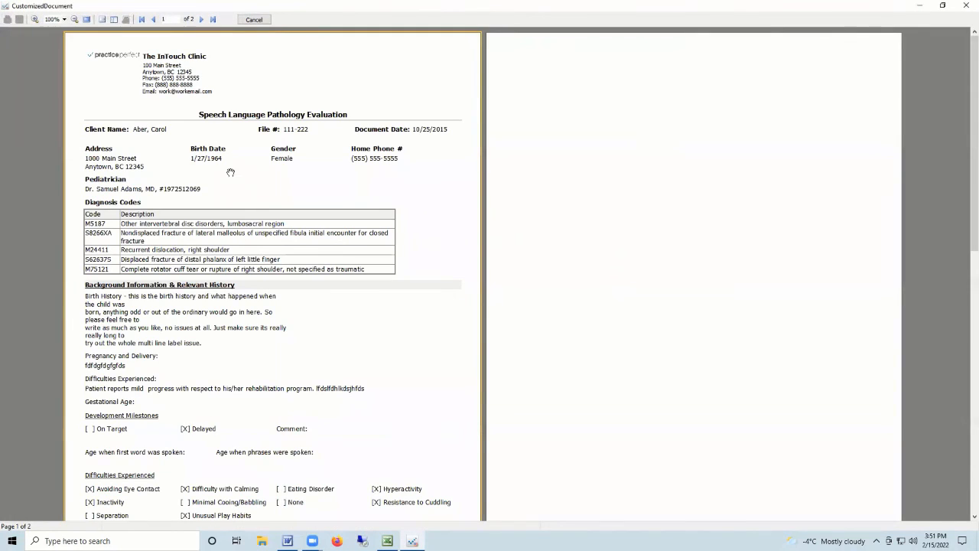
pyautogui.scroll(-5, 405, 220)
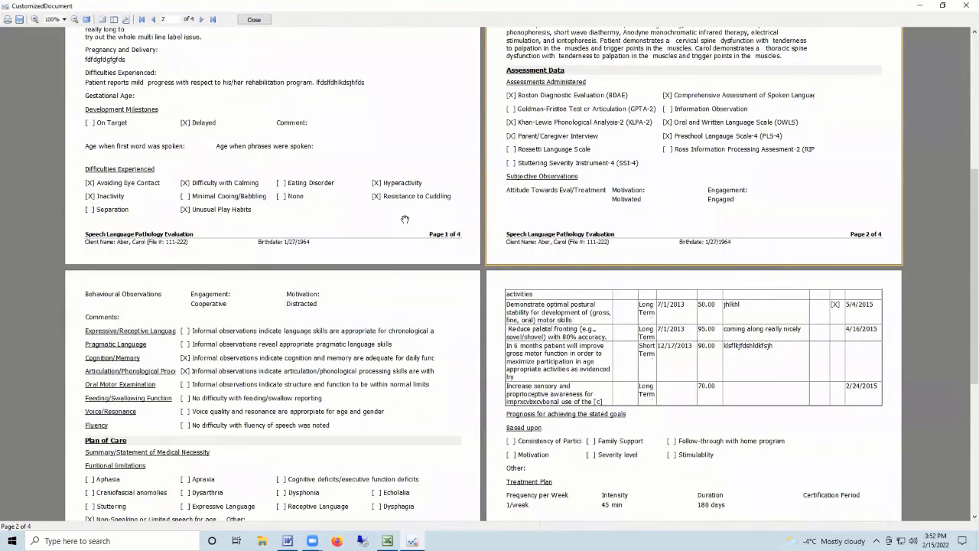
pyautogui.scroll(5, 404, 219)
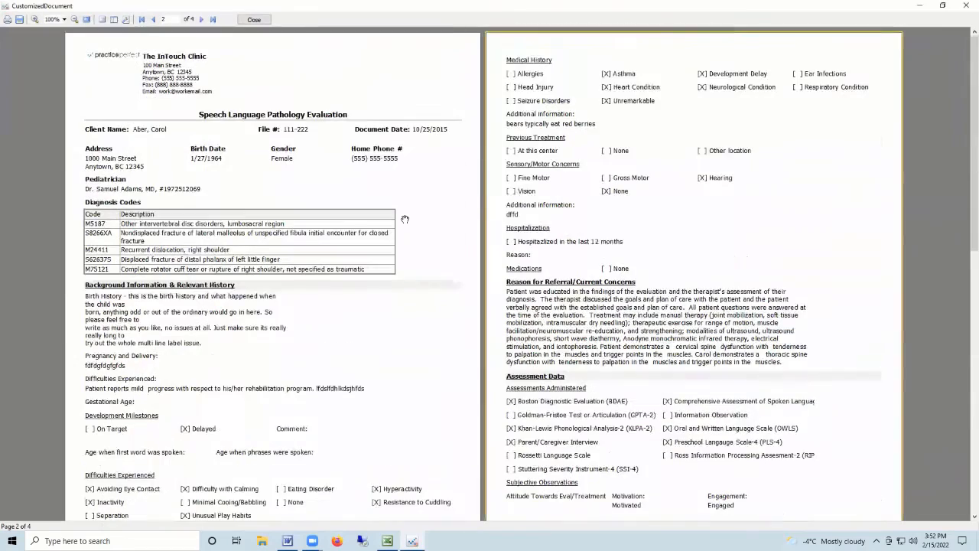
pyautogui.click(258, 22)
pyautogui.click(602, 377)
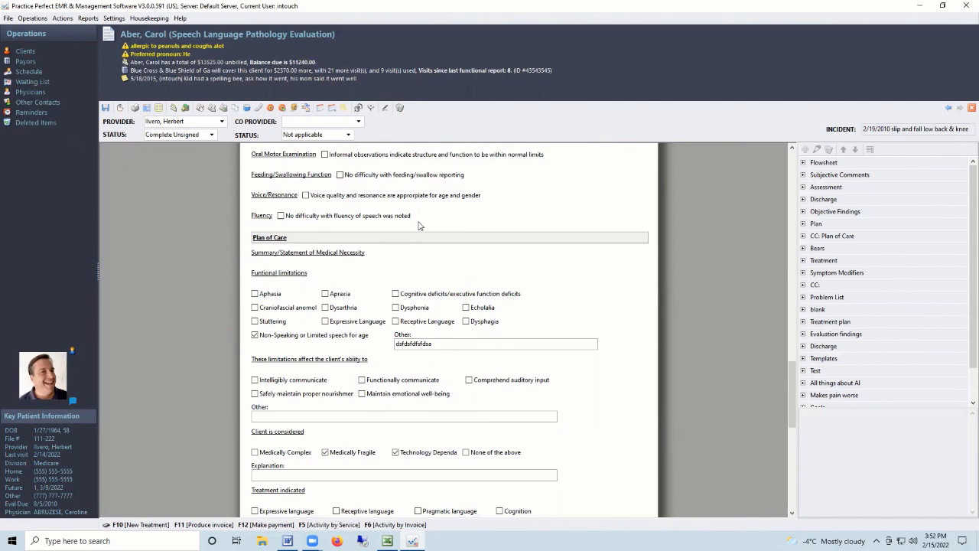
# Close the evaluation form and return to the client's documents list.
pyautogui.scroll(3, 418, 226)
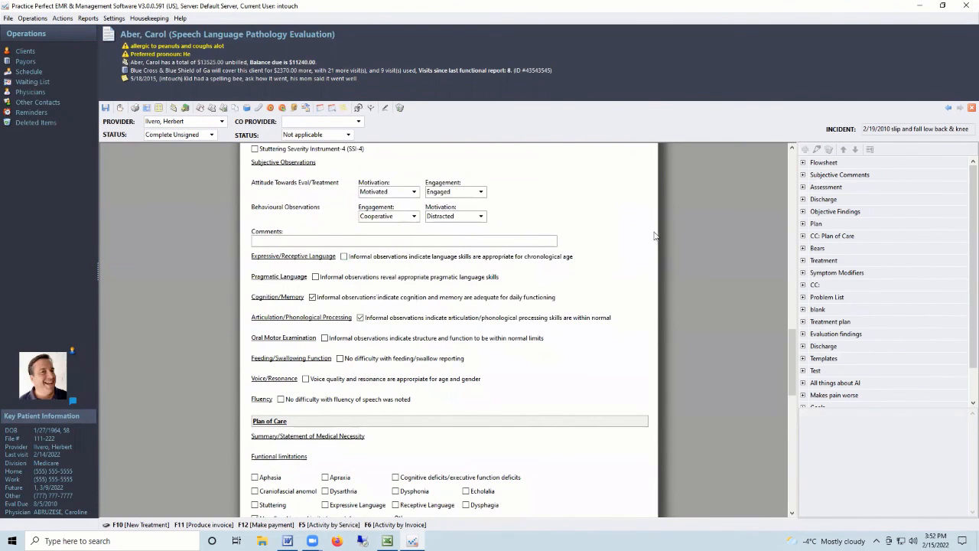
pyautogui.moveTo(792, 339); pyautogui.dragTo(784, 232)
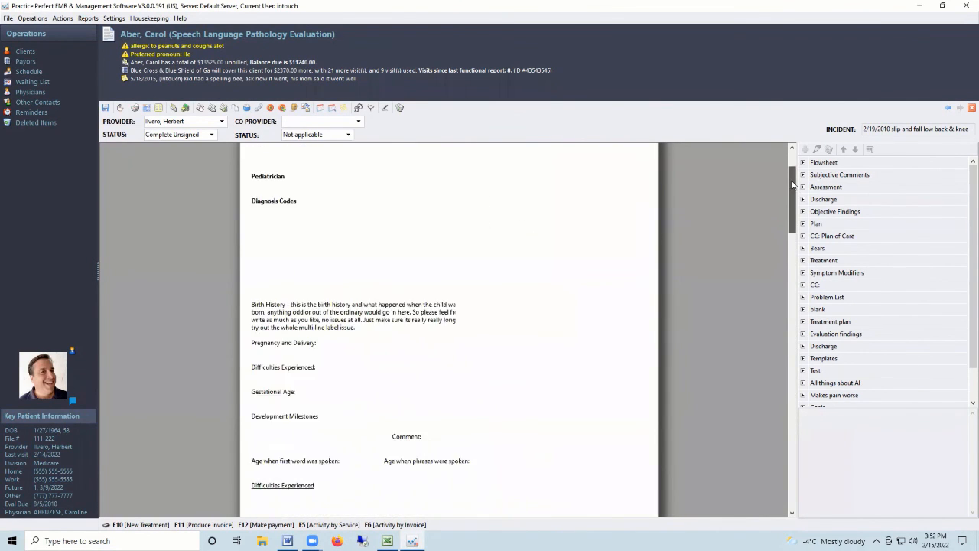
pyautogui.click(235, 108)
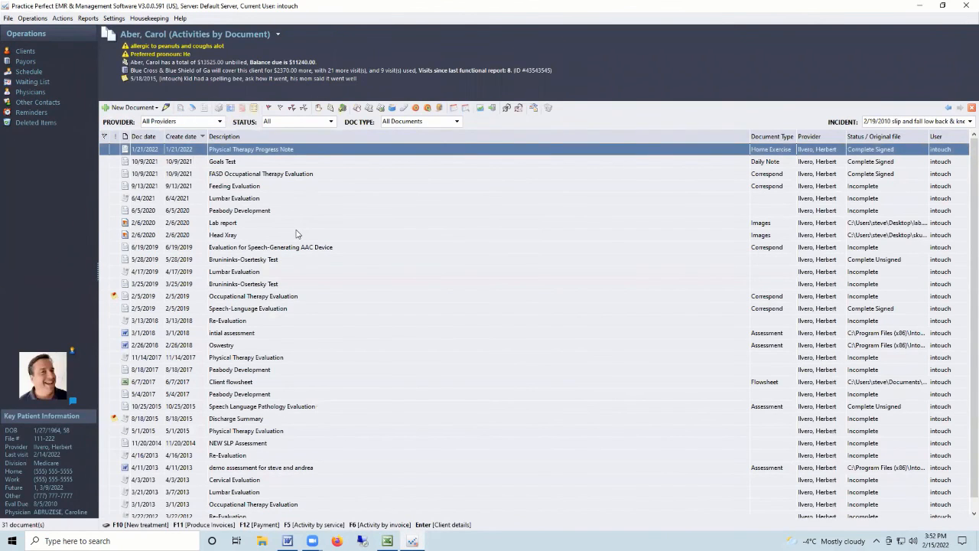